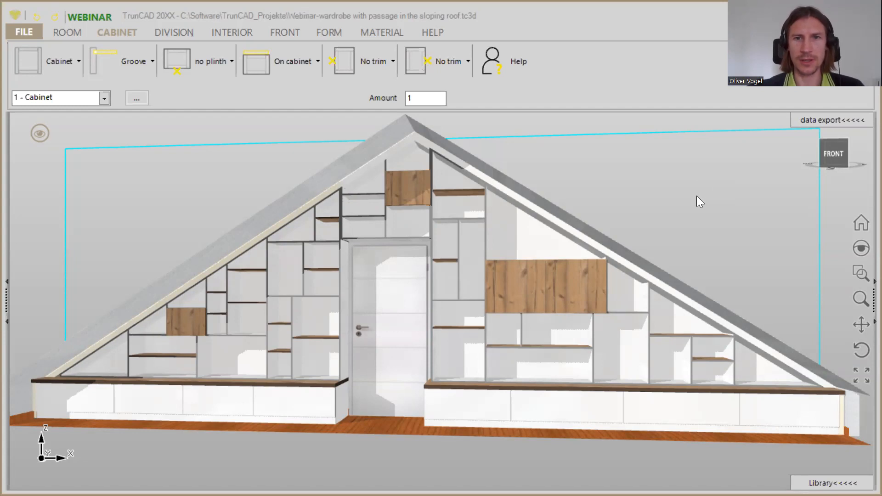
# - Show the dimensions on the finished sloping-roof wardrobe model
pyautogui.moveTo(698, 199)
pyautogui.mouseDown(button='middle')
pyautogui.moveTo(680, 199)
pyautogui.moveTo(671, 183)
pyautogui.moveTo(693, 173)
pyautogui.moveTo(697, 191)
pyautogui.mouseUp(button='middle')
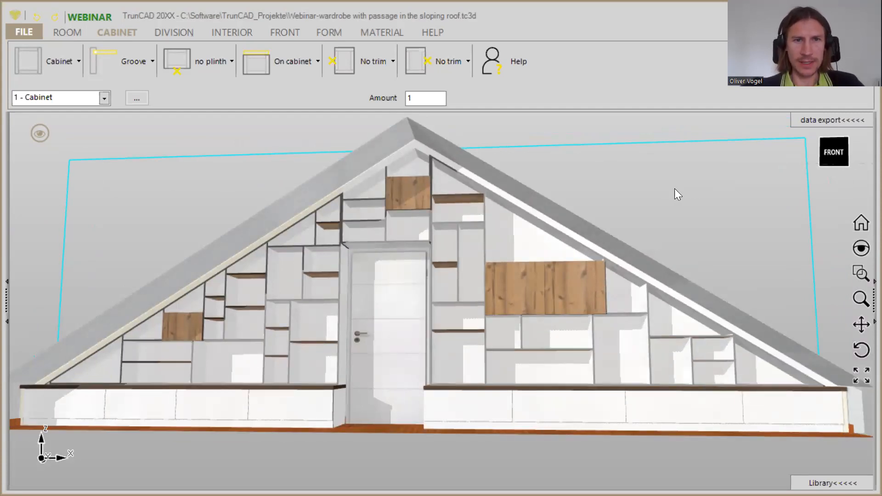
pyautogui.click(40, 134)
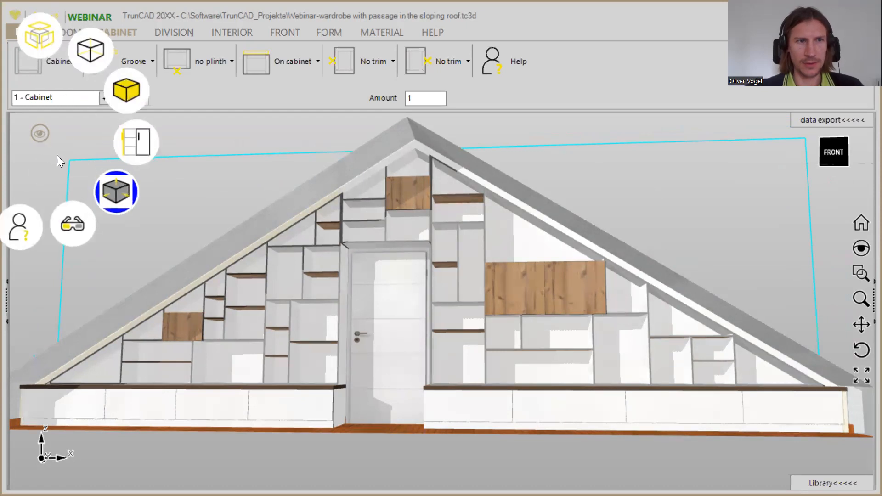
pyautogui.click(113, 188)
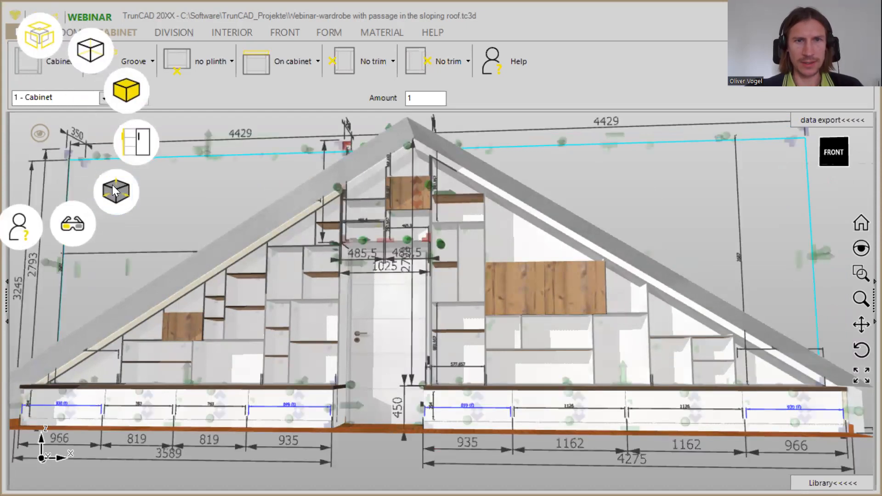
pyautogui.click(113, 186)
pyautogui.moveTo(204, 189); pyautogui.dragTo(193, 213, button='middle')
# - Hide the surrounding room, including the roof, floor and door, so only the dimensioned wardrobe is displayed
pyautogui.click(40, 135)
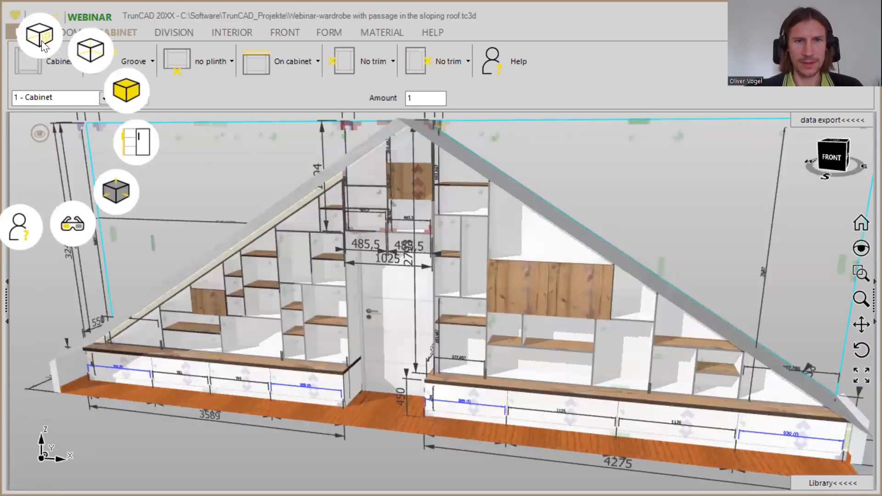
pyautogui.click(42, 45)
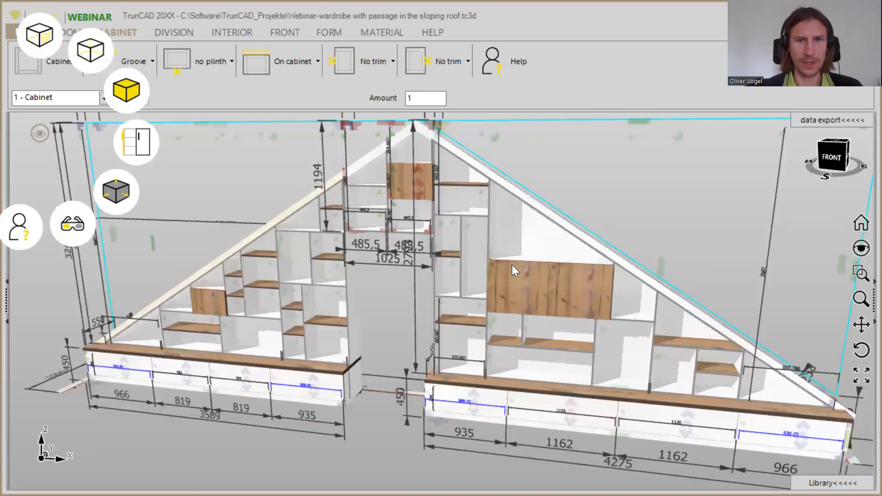
pyautogui.scroll(-5, 589, 210)
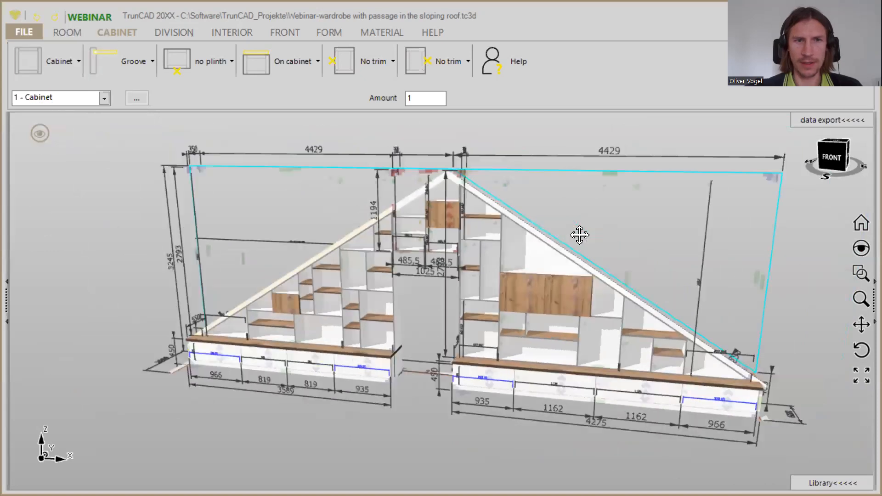
pyautogui.moveTo(619, 226)
pyautogui.mouseDown(button='middle')
pyautogui.moveTo(644, 223)
pyautogui.moveTo(623, 224)
pyautogui.mouseUp(button='middle')
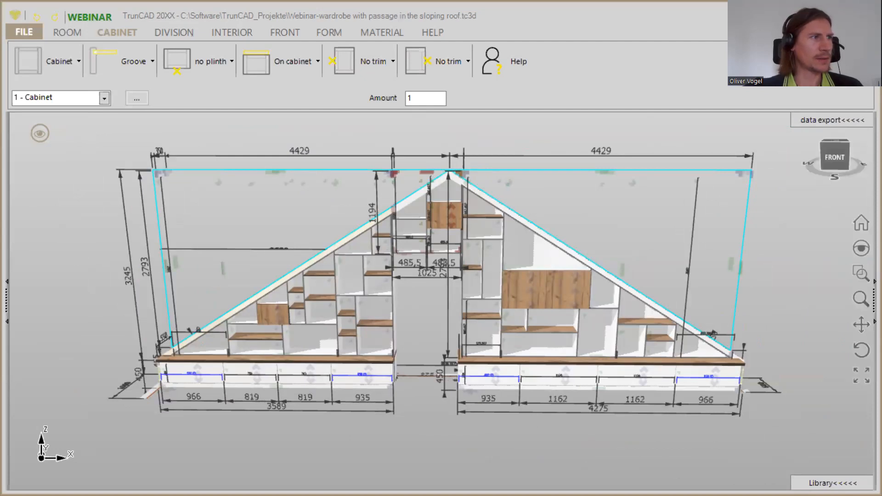
# - Start a new project without saving the wardrobe project
pyautogui.click(19, 30)
pyautogui.click(50, 51)
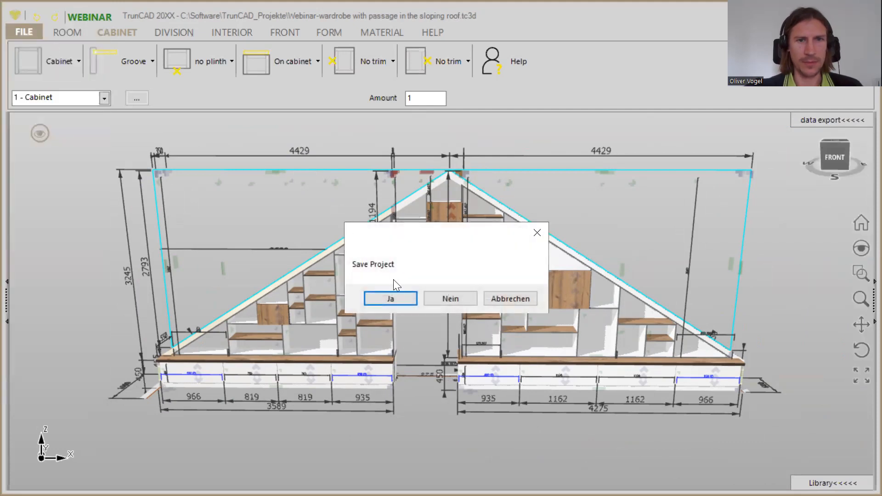
pyautogui.click(439, 300)
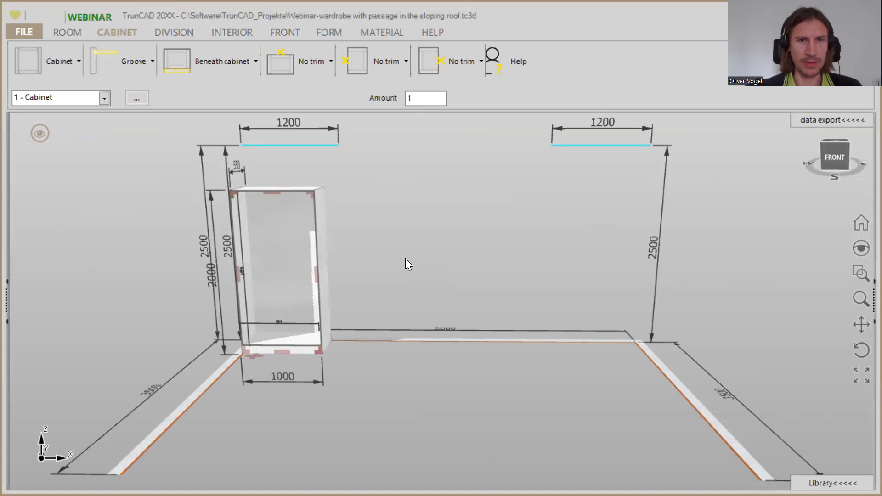
# - Set the room width to 8860
pyautogui.moveTo(500, 282); pyautogui.dragTo(469, 305, button='middle')
pyautogui.scroll(3, 444, 224)
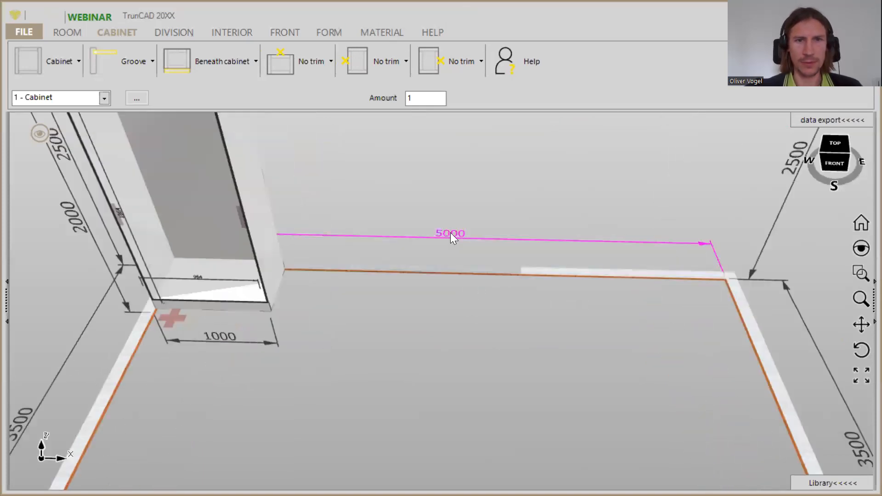
pyautogui.doubleClick(451, 233)
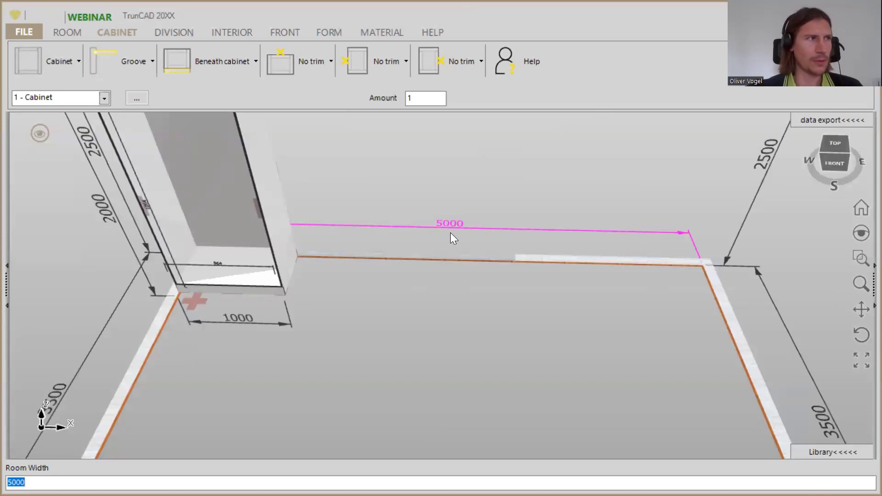
pyautogui.write('8860')
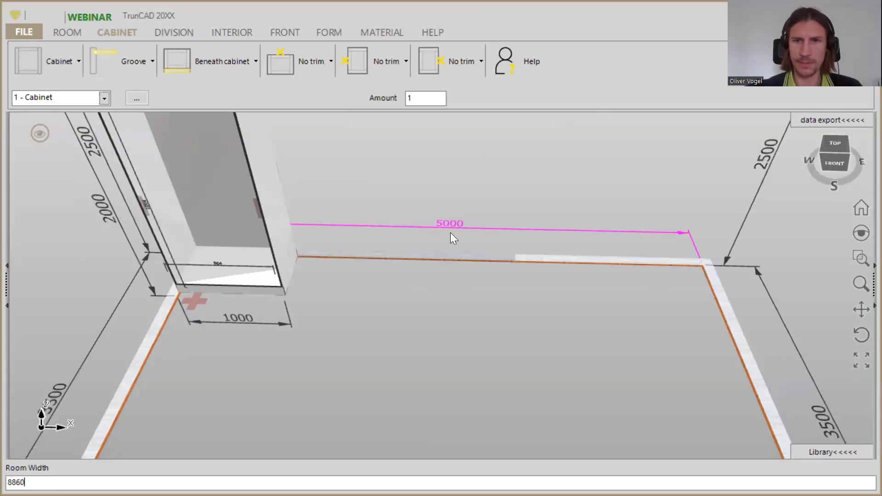
pyautogui.press('Return')
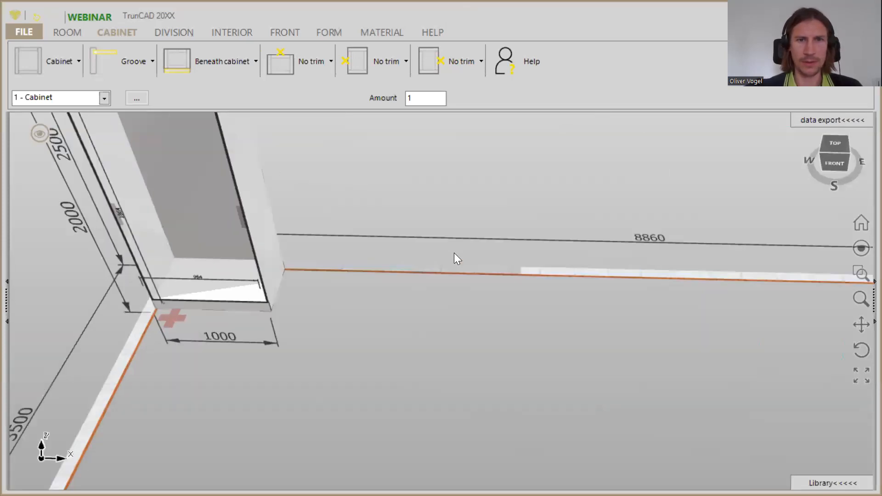
# - Set both the left and the right room depth to 1000
pyautogui.scroll(-3, 454, 255)
pyautogui.doubleClick(245, 327)
pyautogui.write('1000')
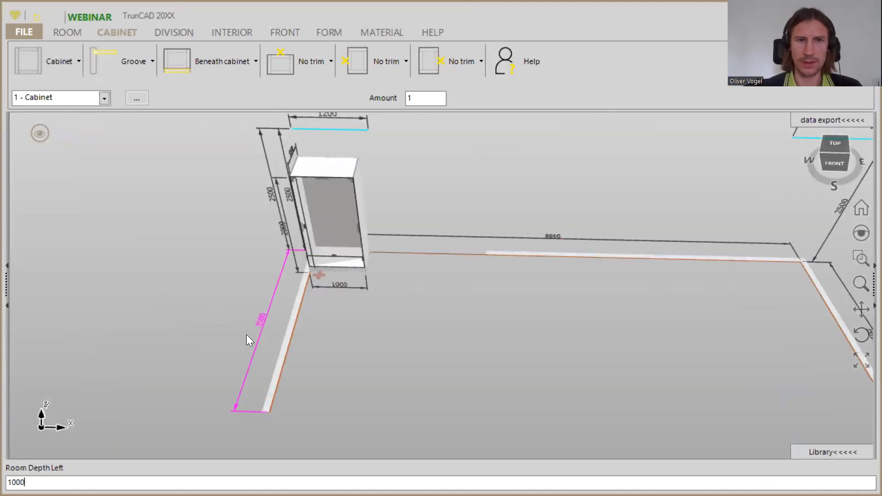
pyautogui.press('Return')
pyautogui.moveTo(594, 343); pyautogui.dragTo(519, 322, button='middle')
pyautogui.doubleClick(705, 331)
pyautogui.write('1000')
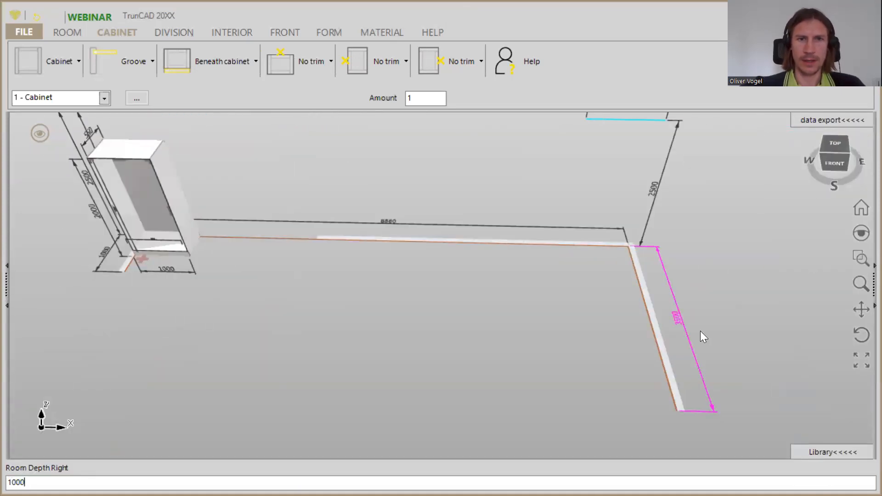
pyautogui.press('Return')
# - Set the height of the room to 3245
pyautogui.moveTo(531, 336); pyautogui.dragTo(467, 245, button='middle')
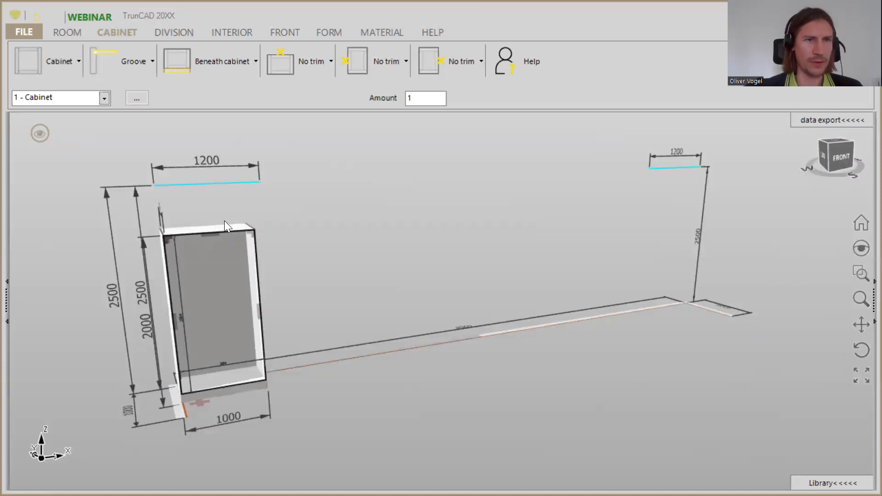
pyautogui.click(106, 196)
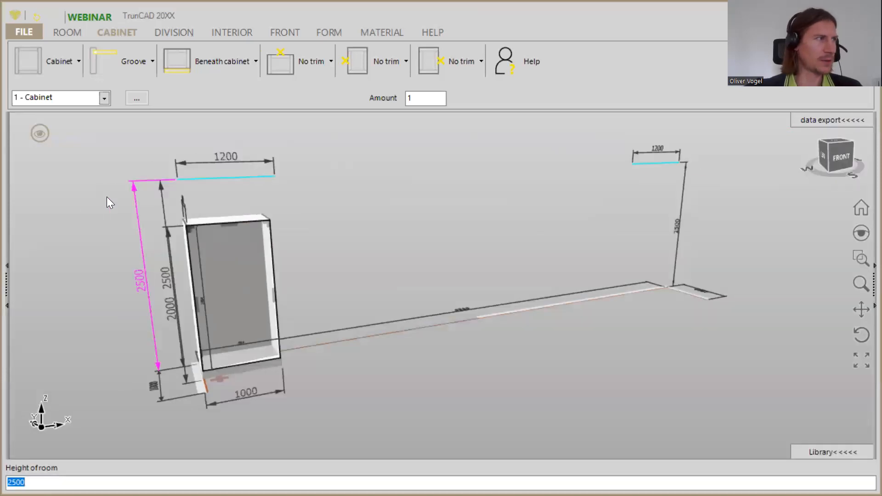
pyautogui.write('32')
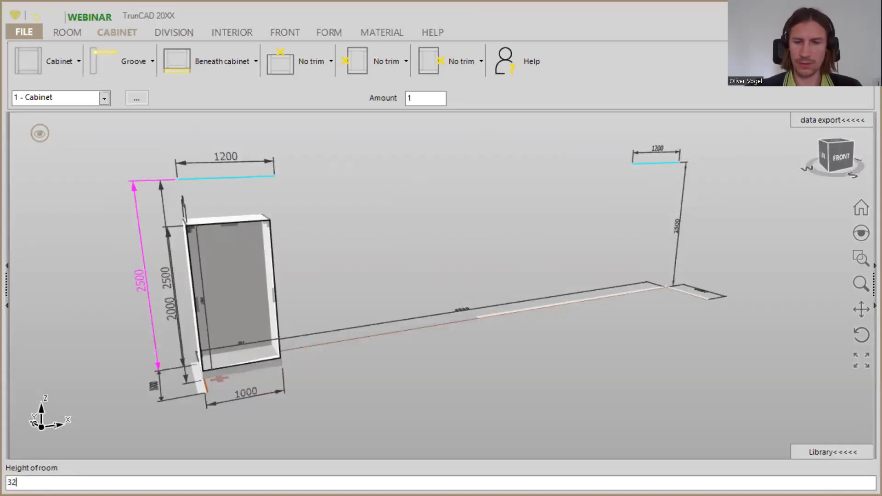
pyautogui.write('45')
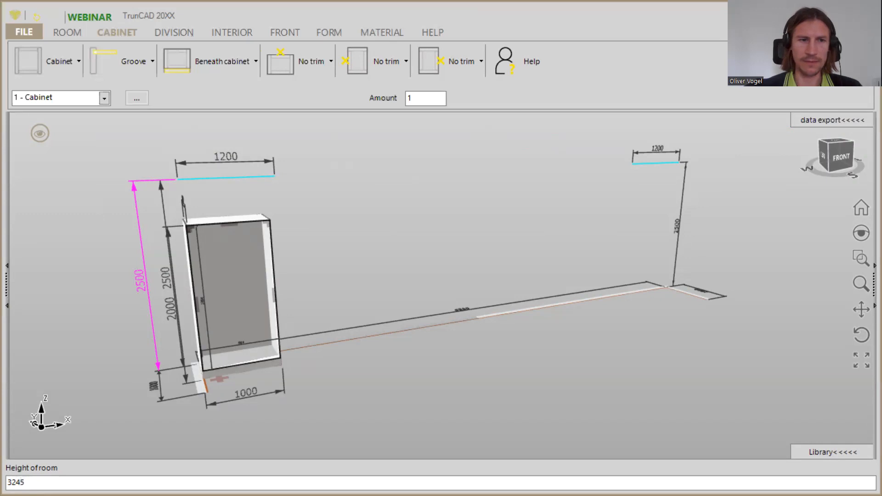
pyautogui.press('Return')
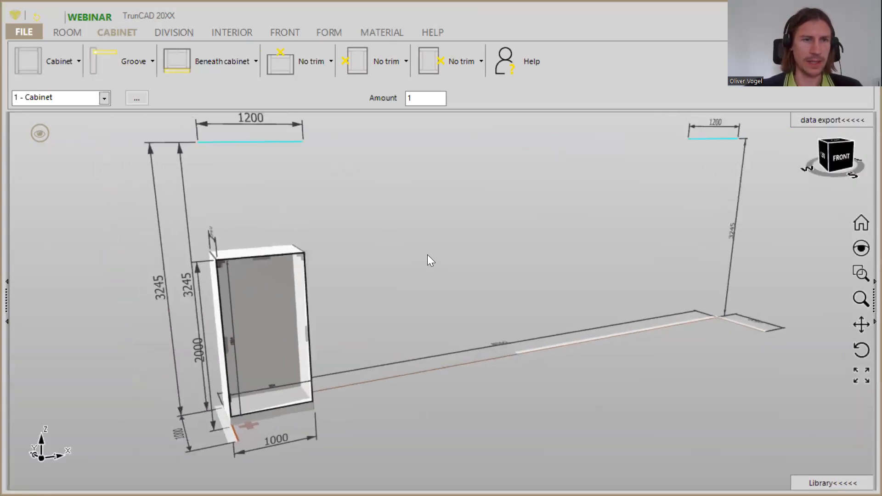
# - Set the left ceiling apex to 455 and the right ceiling apex to 460
pyautogui.click(180, 152)
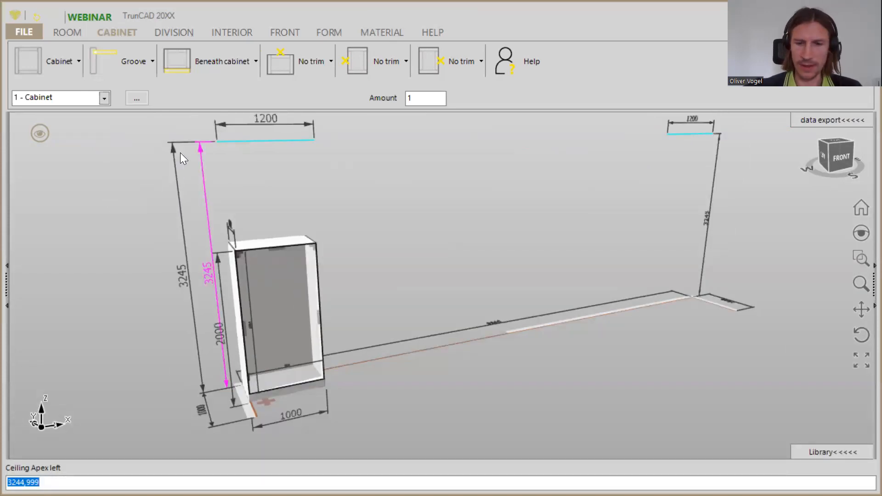
pyautogui.write('455')
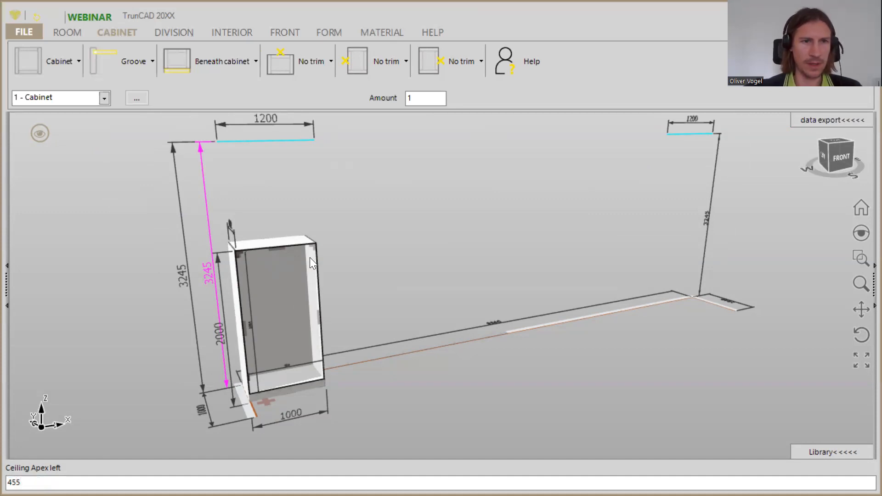
pyautogui.press('Return')
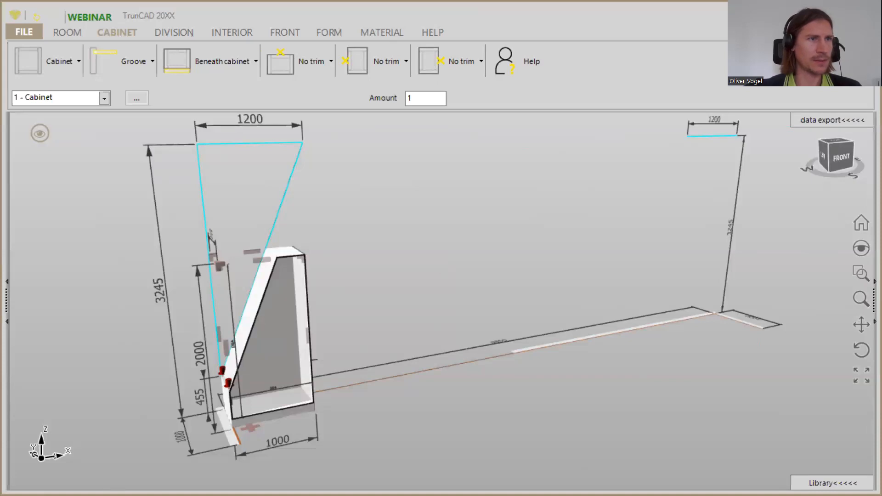
pyautogui.click(726, 277)
pyautogui.write('460')
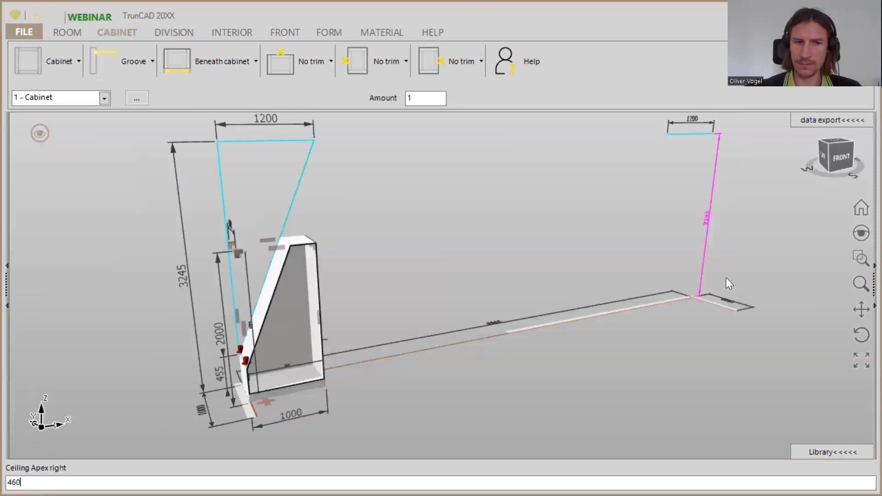
pyautogui.press('Return')
# - Set the length of the left roof slope to 4429
pyautogui.moveTo(514, 282); pyautogui.dragTo(517, 409, button='middle')
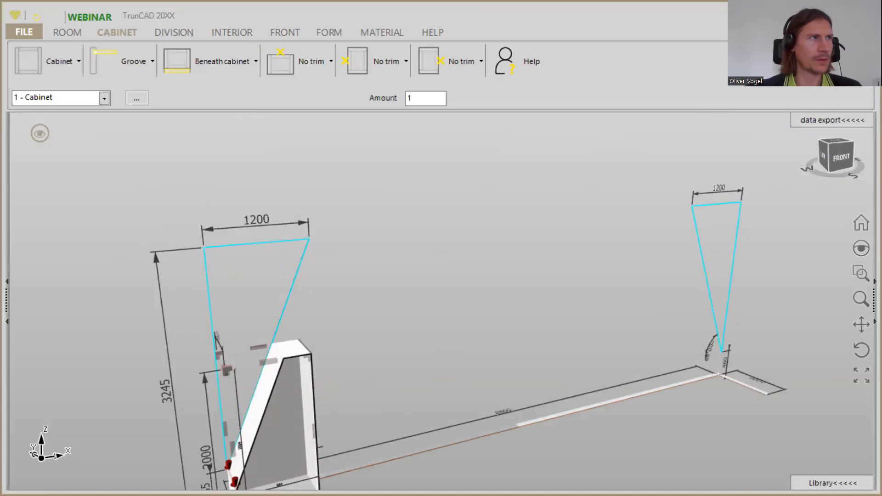
pyautogui.click(266, 218)
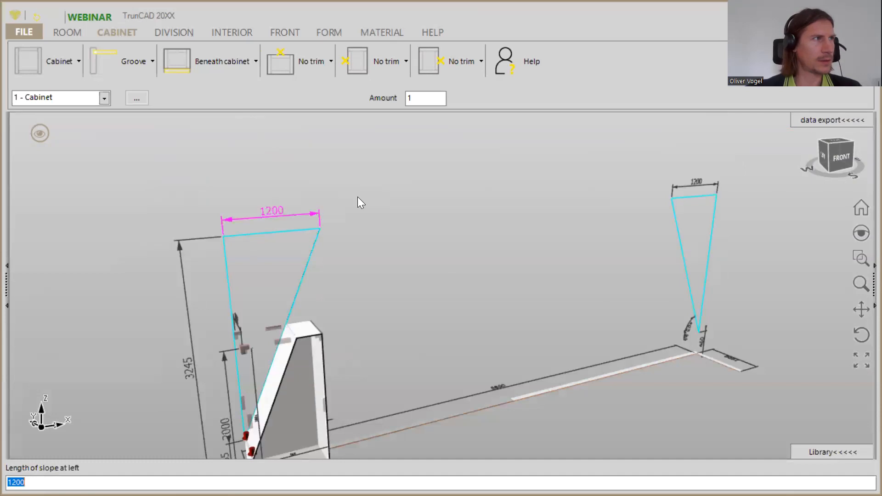
pyautogui.write('44')
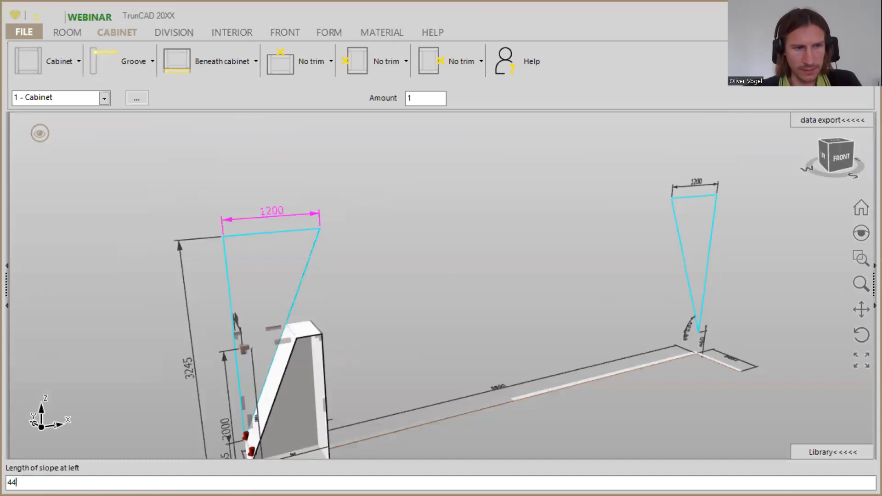
pyautogui.write('2')
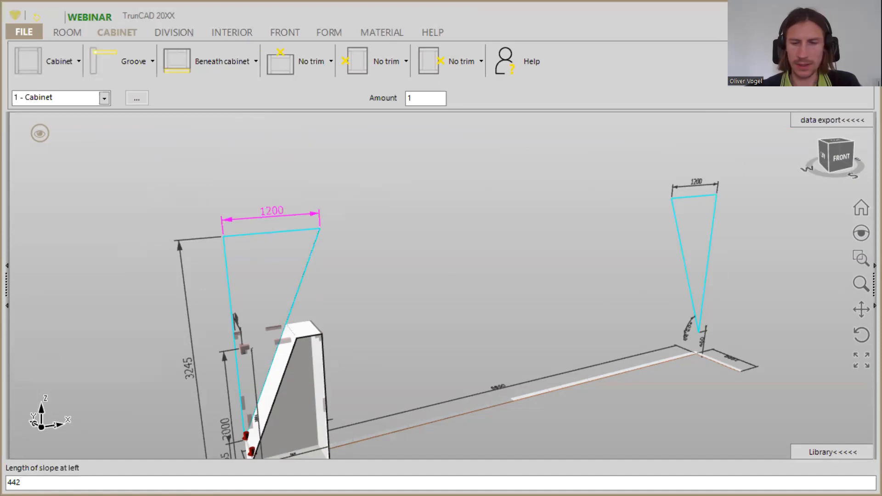
pyautogui.write('9')
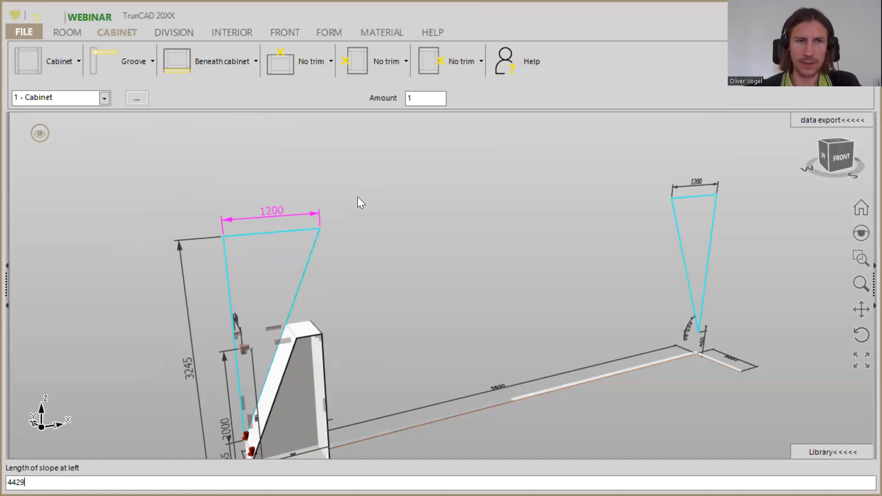
pyautogui.press('Return')
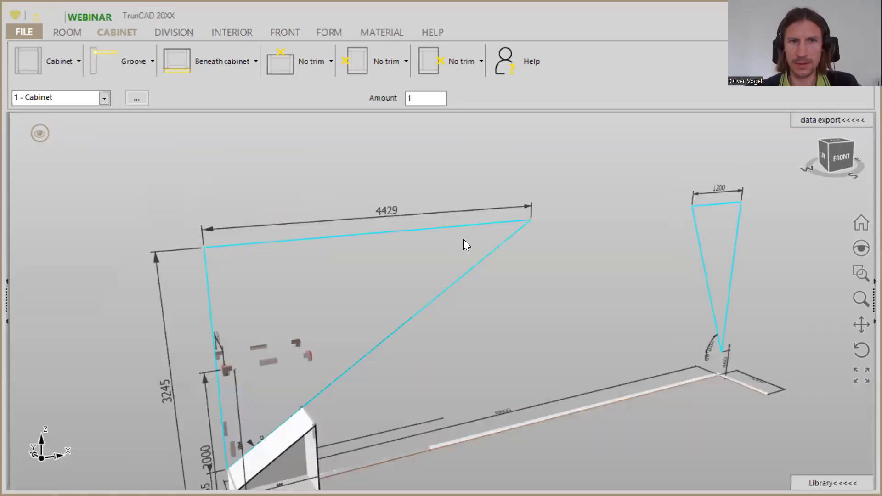
# - Set the length of the right roof slope to 4429
pyautogui.click(709, 192)
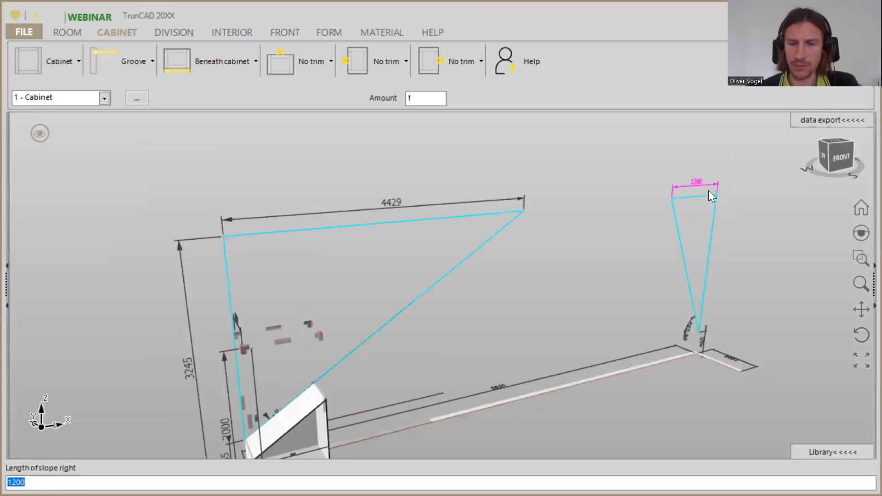
pyautogui.write('44')
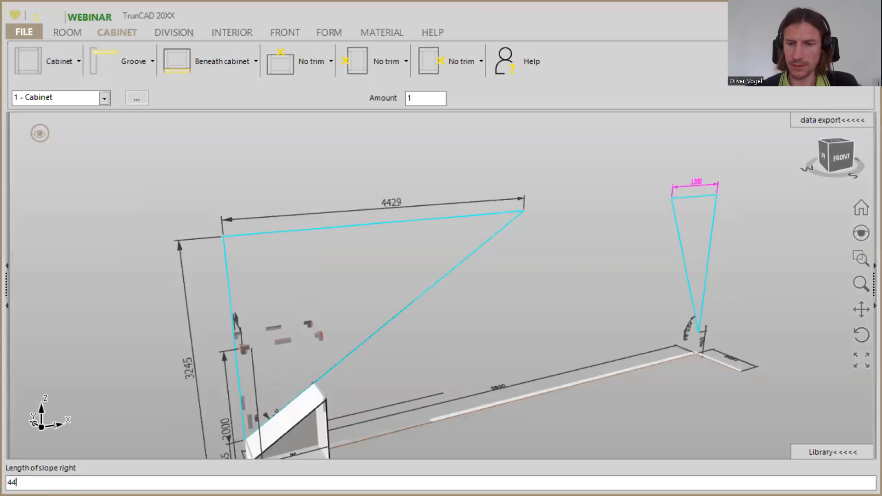
pyautogui.write('29')
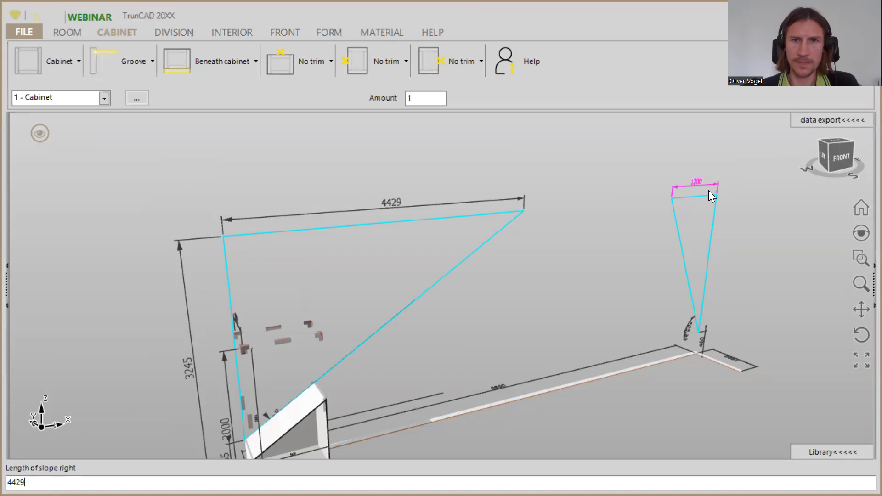
pyautogui.press('Return')
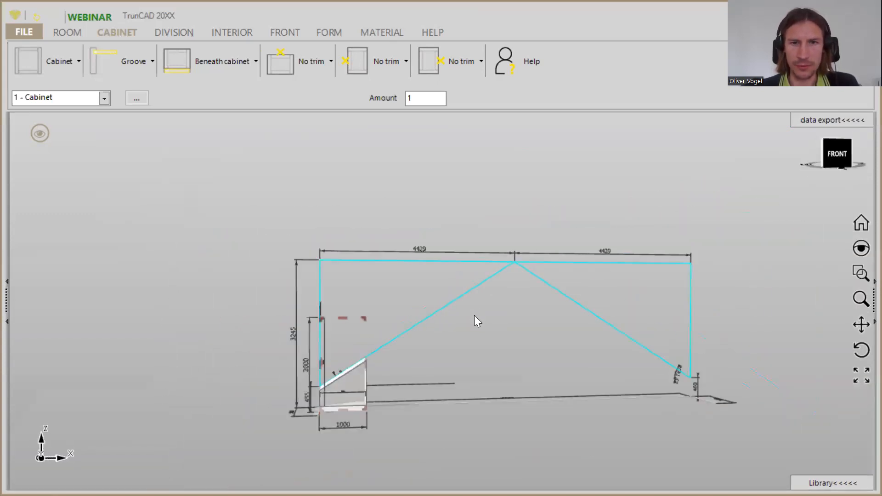
pyautogui.moveTo(445, 348); pyautogui.dragTo(422, 361, button='middle')
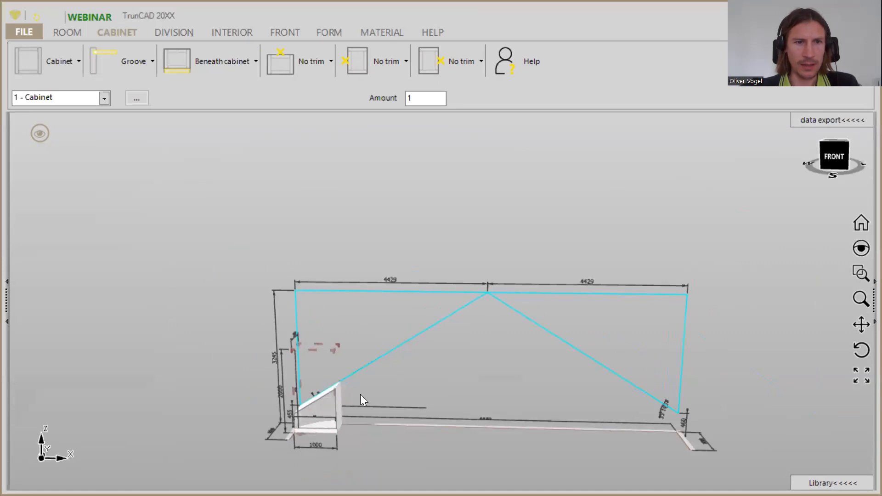
# - Set the width of the cabinet to 3589
pyautogui.scroll(5, 341, 425)
pyautogui.moveTo(369, 313); pyautogui.dragTo(385, 290, button='middle')
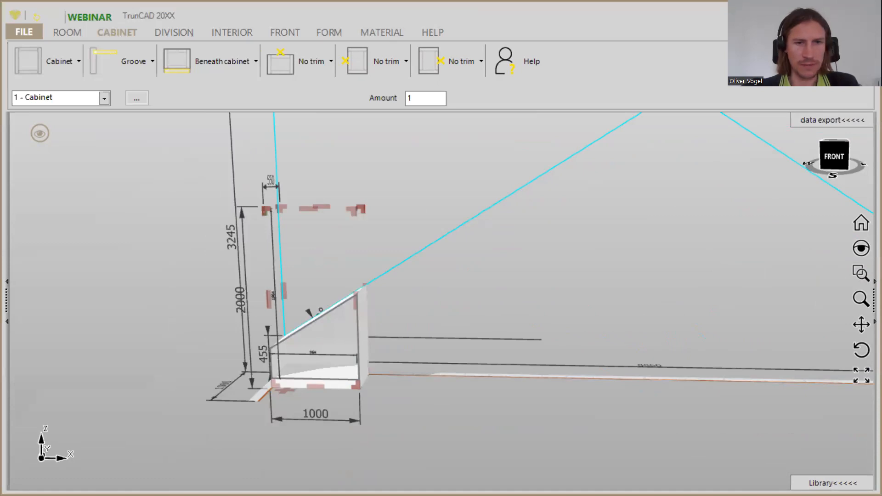
pyautogui.click(352, 420)
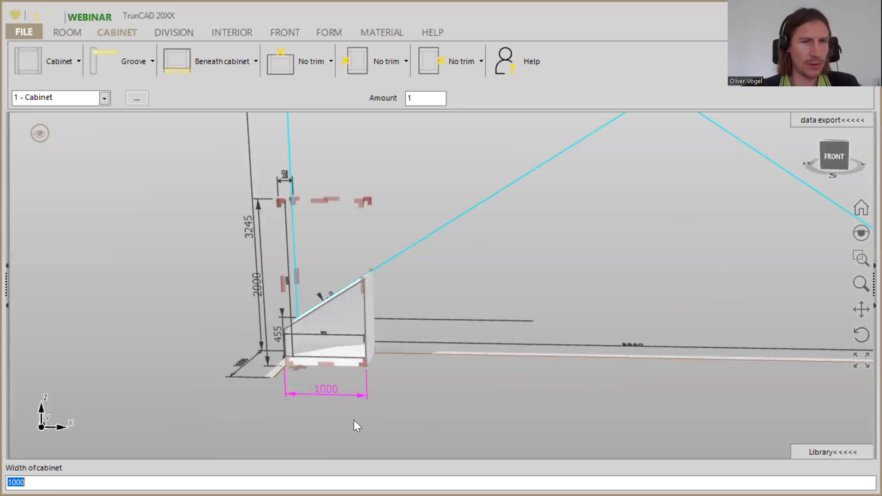
pyautogui.write('35')
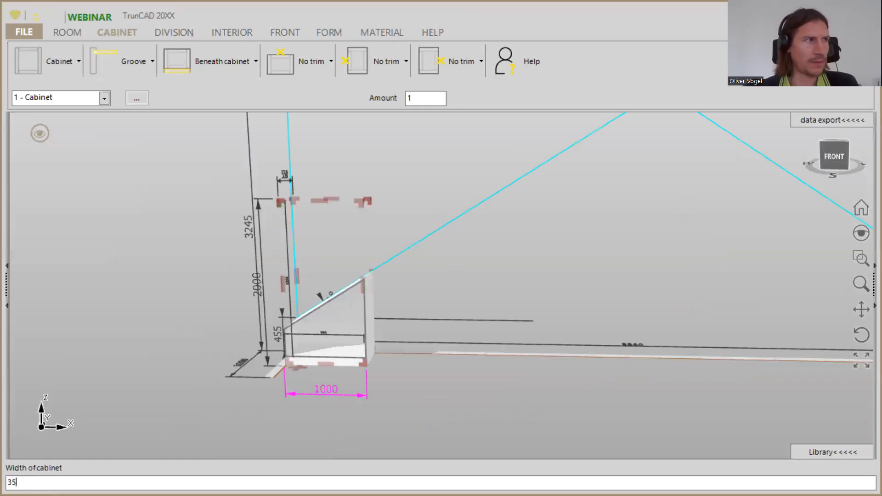
pyautogui.write('89')
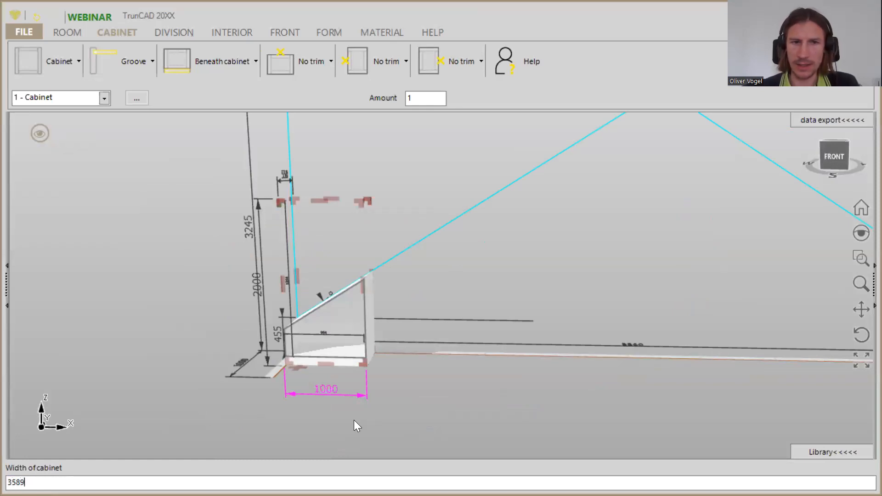
pyautogui.press('Return')
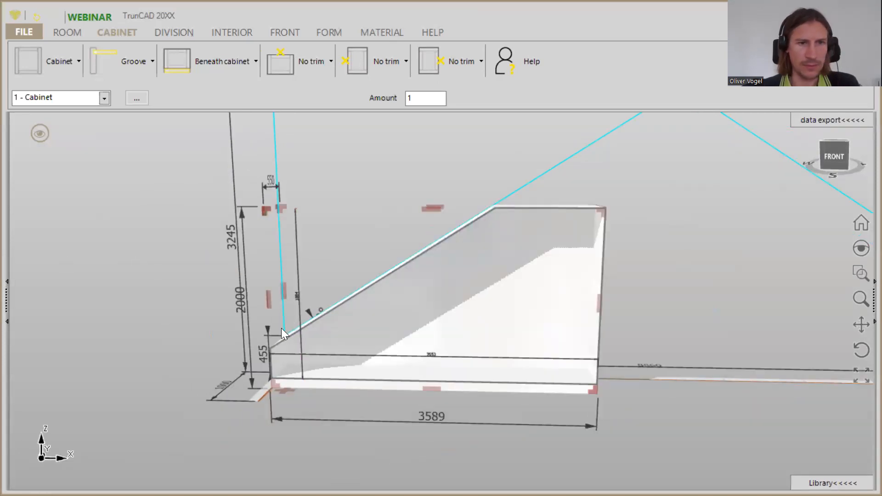
# - Set the height of the cabinet to 450
pyautogui.moveTo(268, 327); pyautogui.dragTo(299, 306, button='middle')
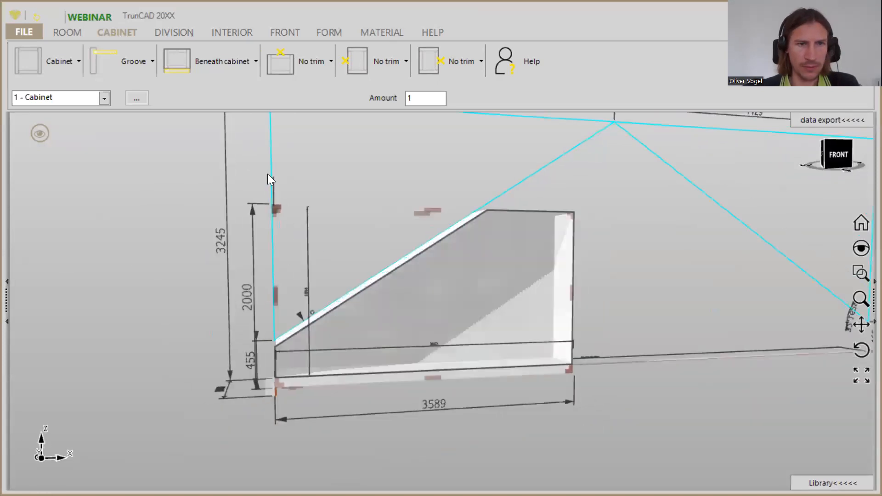
pyautogui.click(251, 209)
pyautogui.write('450')
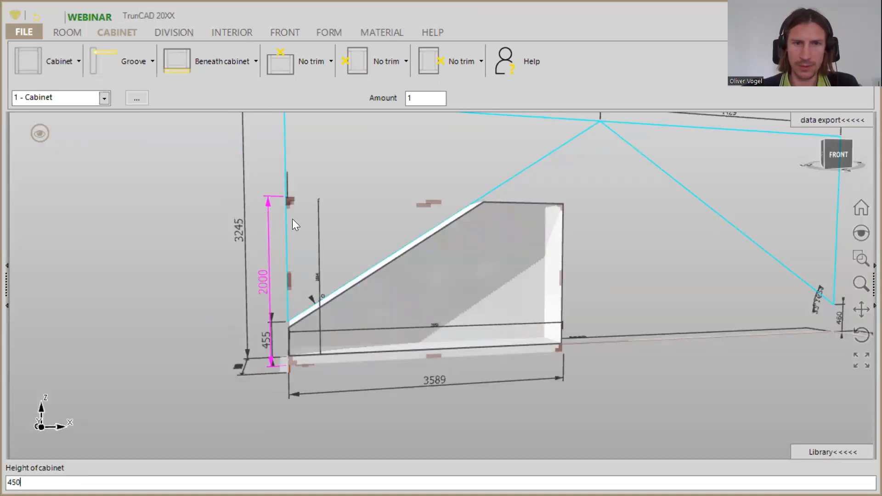
pyautogui.press('Return')
pyautogui.moveTo(472, 283); pyautogui.dragTo(448, 289, button='middle')
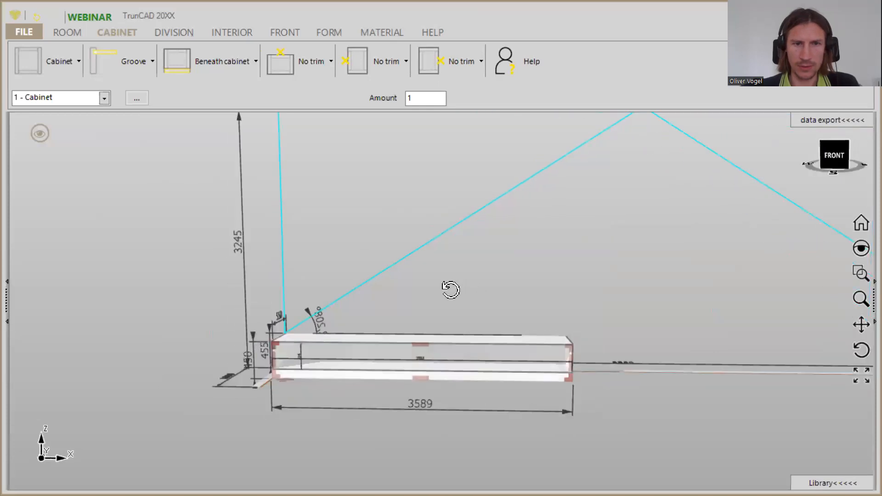
# - Set the height of the plinth beneath the cabinet to 80
pyautogui.click(216, 67)
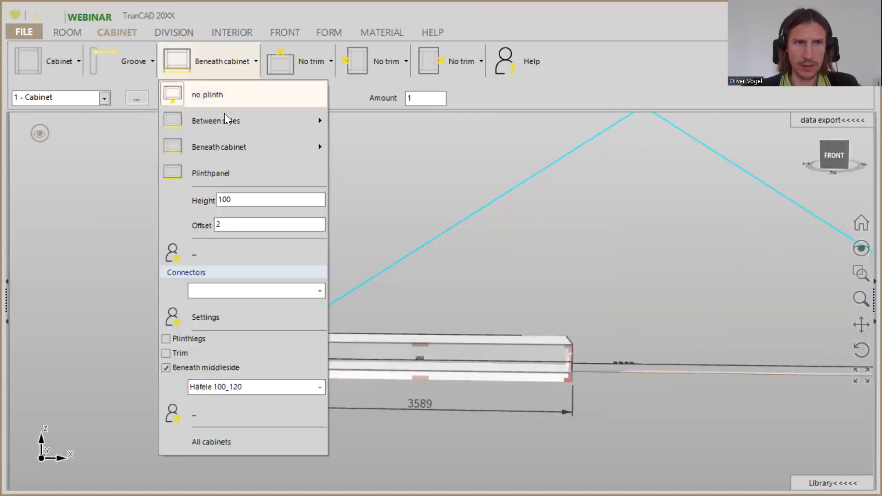
pyautogui.click(247, 201)
pyautogui.write('80')
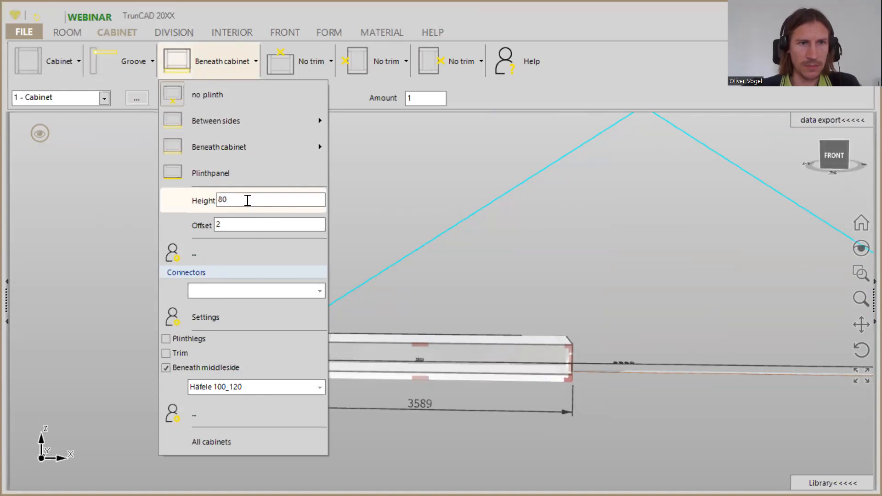
pyautogui.click(512, 291)
pyautogui.moveTo(614, 311); pyautogui.dragTo(575, 316, button='middle')
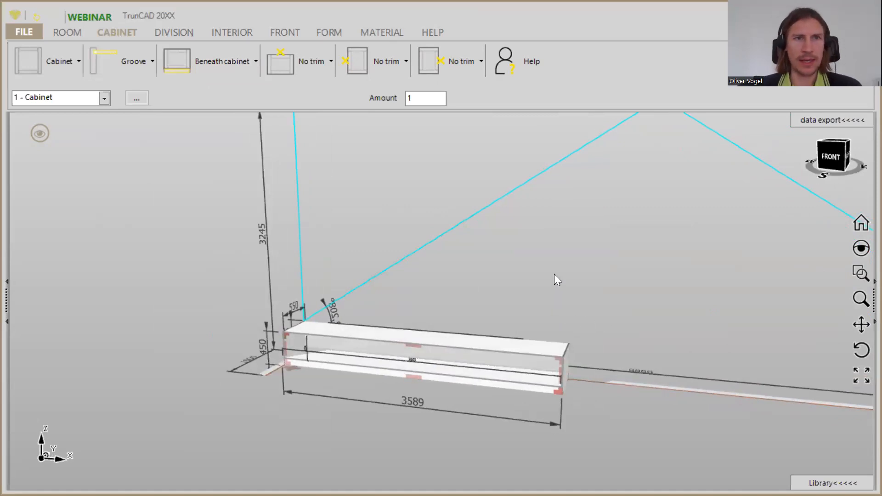
# - Add a cover panel on top of the cabinet with an overlap to the front of 21
pyautogui.click(321, 67)
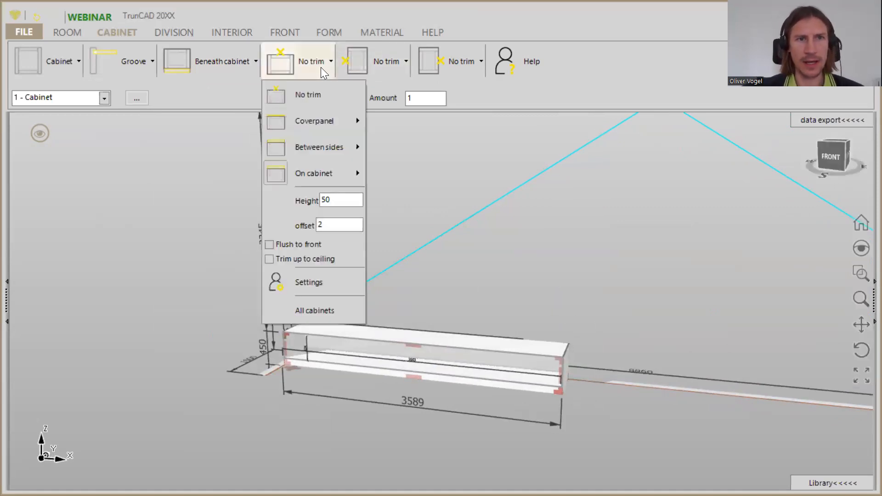
pyautogui.moveTo(321, 124)
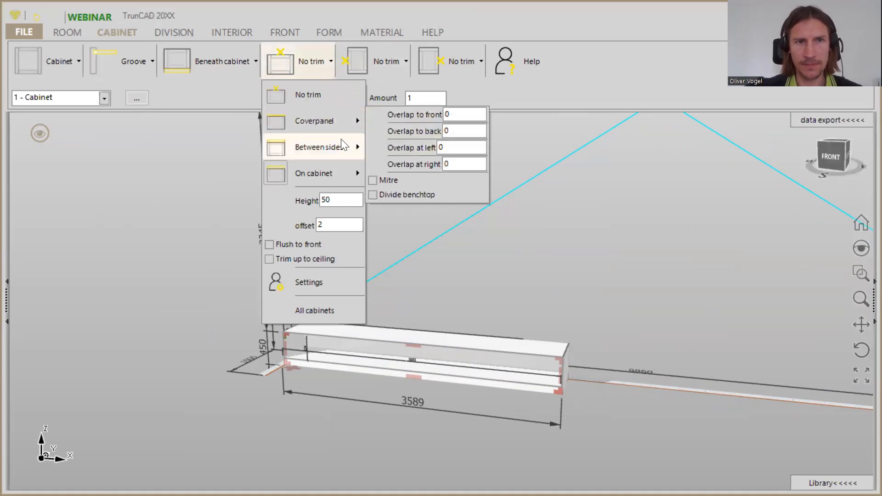
pyautogui.click(320, 122)
pyautogui.doubleClick(448, 114)
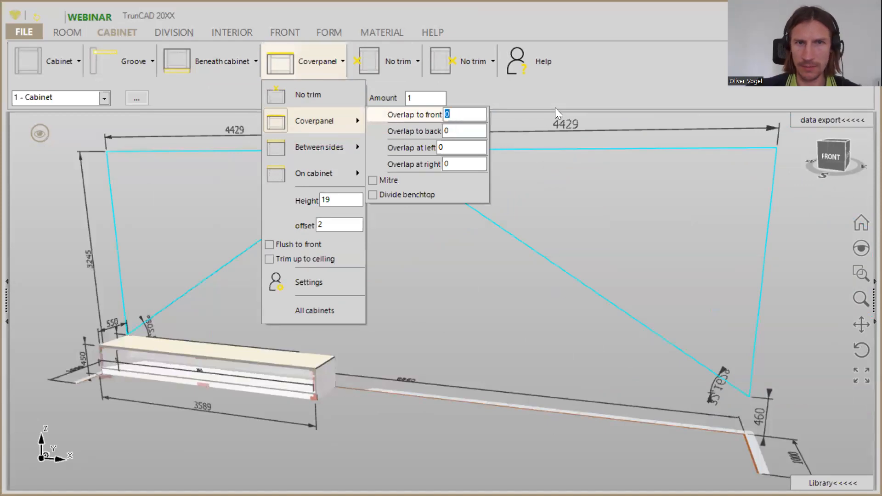
pyautogui.write('2')
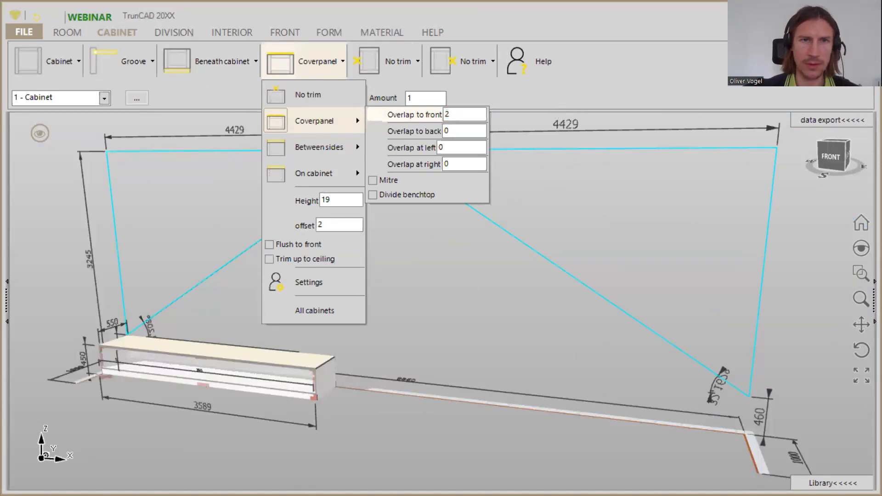
pyautogui.write('0')
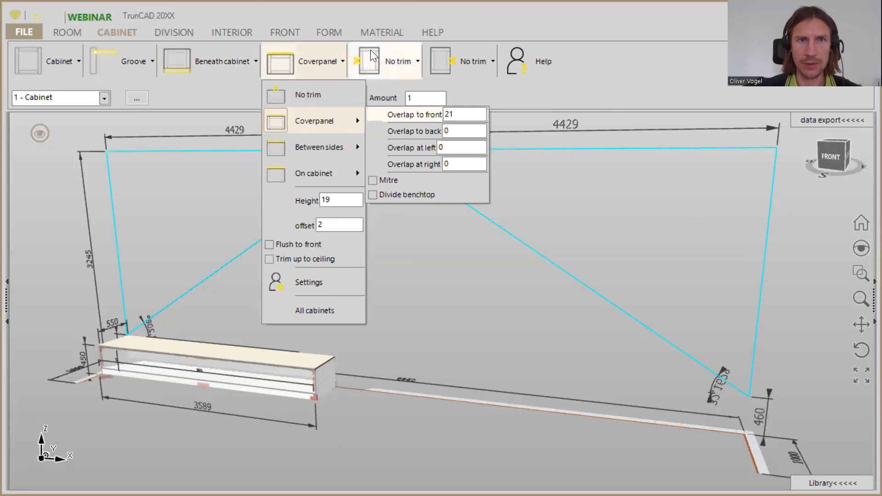
pyautogui.click(373, 31)
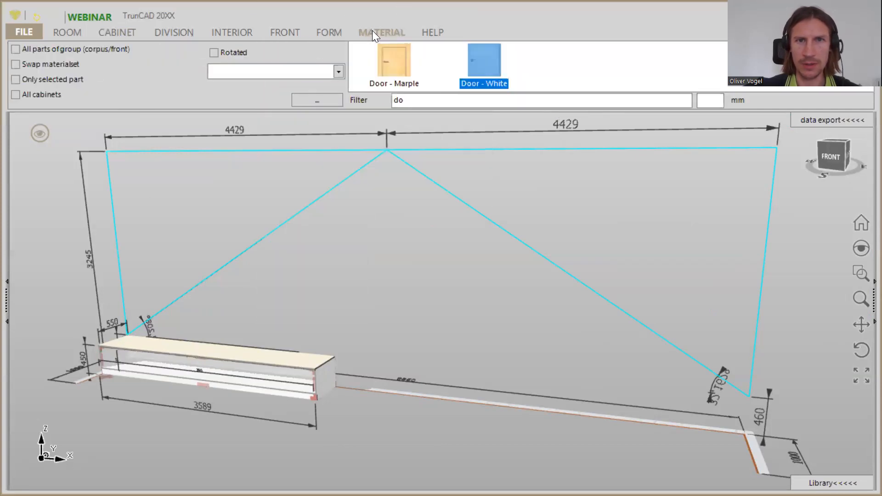
pyautogui.click(504, 103)
pyautogui.write('14')
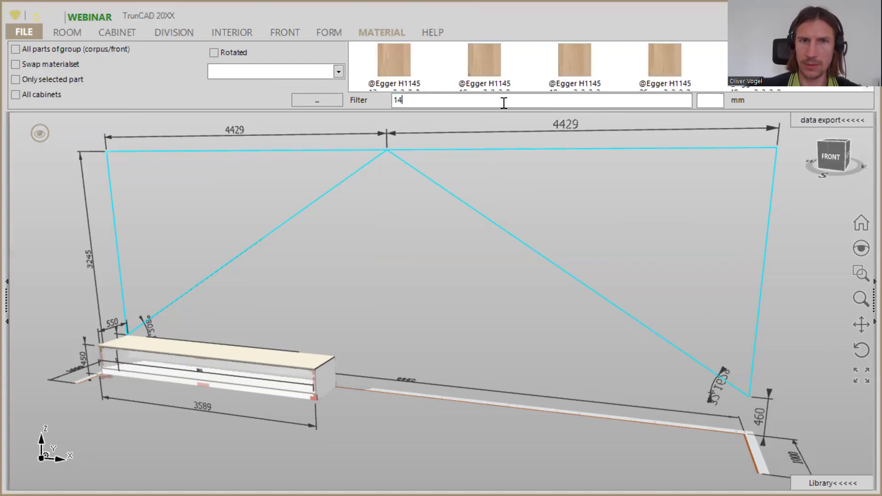
pyautogui.click(715, 103)
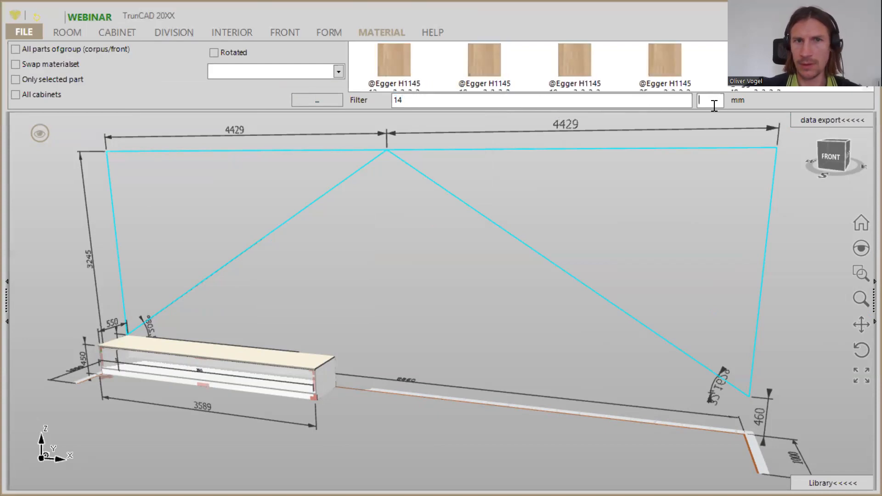
pyautogui.write('18')
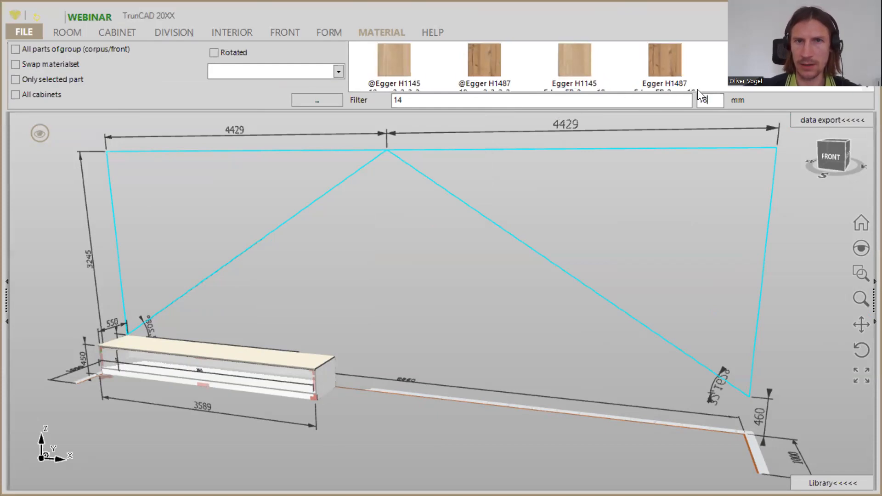
pyautogui.press('BackSpace')
pyautogui.press('BackSpace')
pyautogui.write('40')
pyautogui.moveTo(485, 62); pyautogui.dragTo(268, 351)
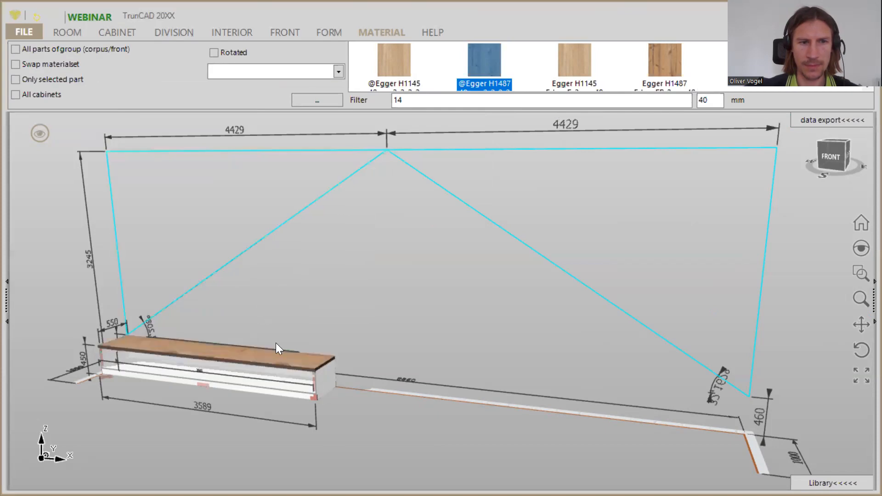
# - Divide the cabinet interior with 4 vertical middle sides
pyautogui.scroll(3, 200, 354)
pyautogui.scroll(2, 196, 351)
pyautogui.scroll(-3, 278, 299)
pyautogui.moveTo(280, 298); pyautogui.dragTo(325, 279, button='middle')
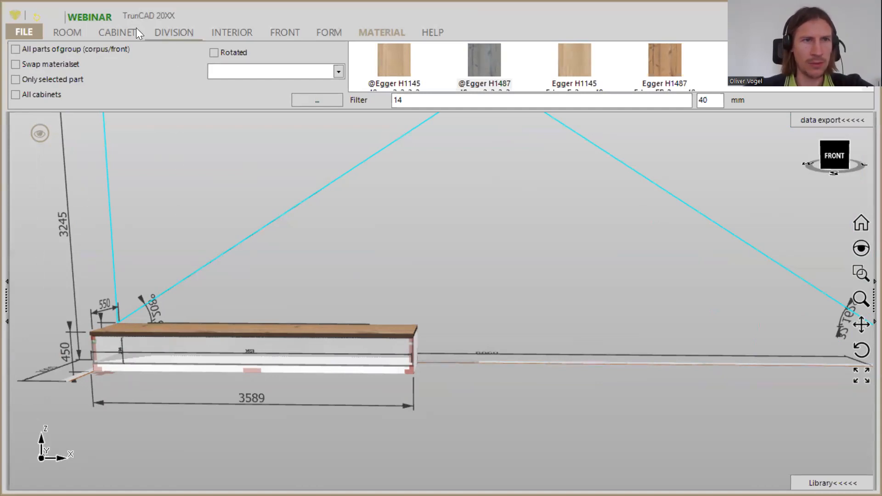
pyautogui.click(125, 32)
pyautogui.click(171, 32)
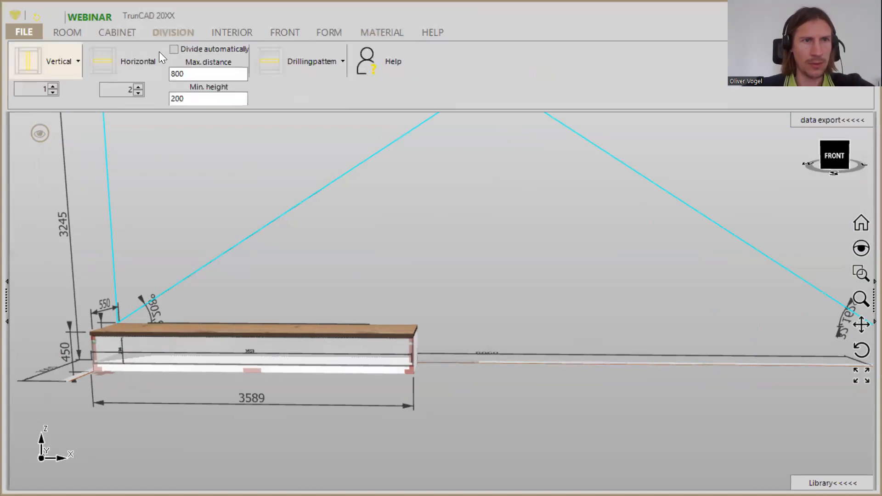
pyautogui.click(53, 86)
pyautogui.click(53, 86)
pyautogui.moveTo(28, 62); pyautogui.dragTo(207, 345)
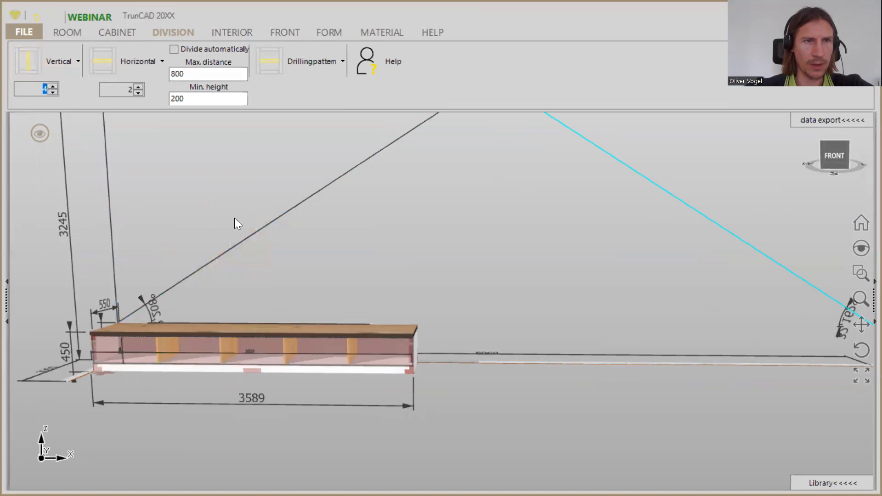
# - Add a trim of type Left to the left side of the cabinet
pyautogui.moveTo(189, 301)
pyautogui.mouseDown(button='middle')
pyautogui.moveTo(232, 301)
pyautogui.moveTo(188, 299)
pyautogui.mouseUp(button='middle')
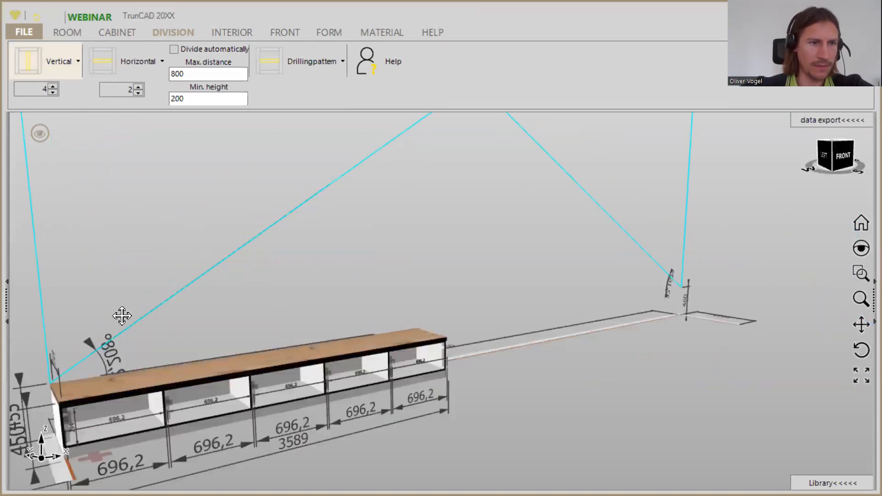
pyautogui.keyDown('ctrl'); pyautogui.moveTo(122, 316); pyautogui.dragTo(183, 275, button='middle'); pyautogui.keyUp('ctrl')
pyautogui.scroll(3, 156, 382)
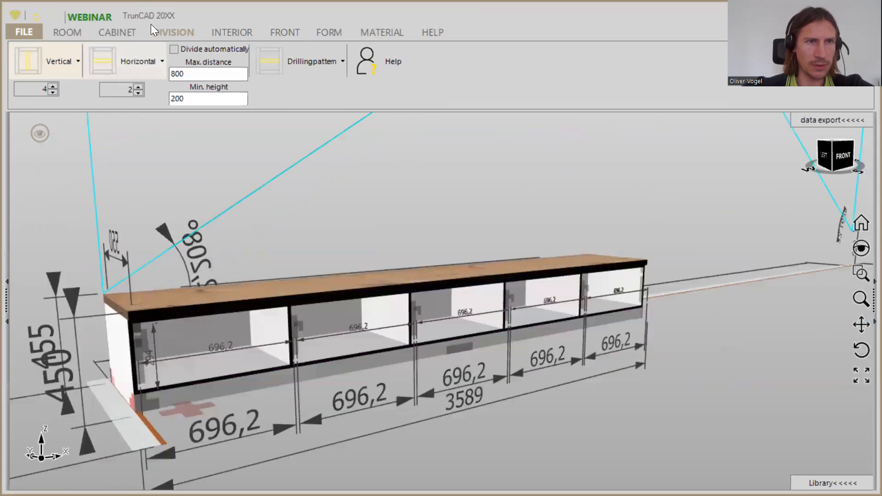
pyautogui.click(140, 32)
pyautogui.click(391, 63)
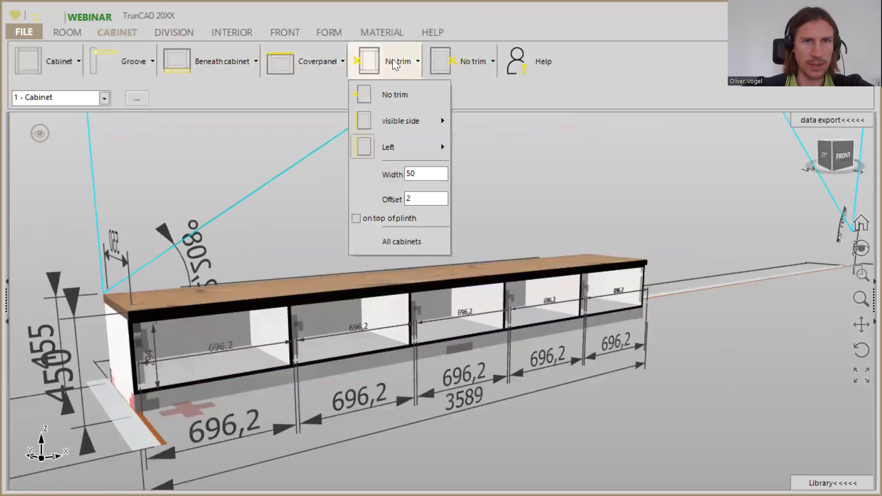
pyautogui.moveTo(412, 153)
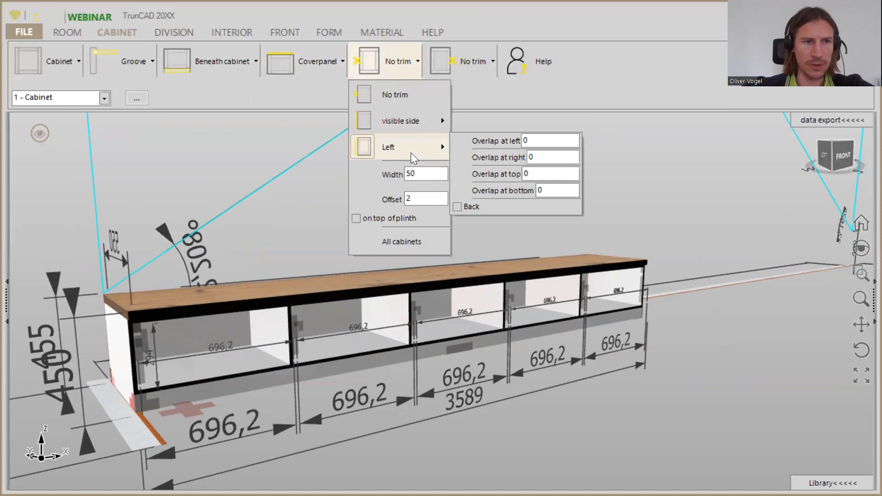
pyautogui.click(411, 153)
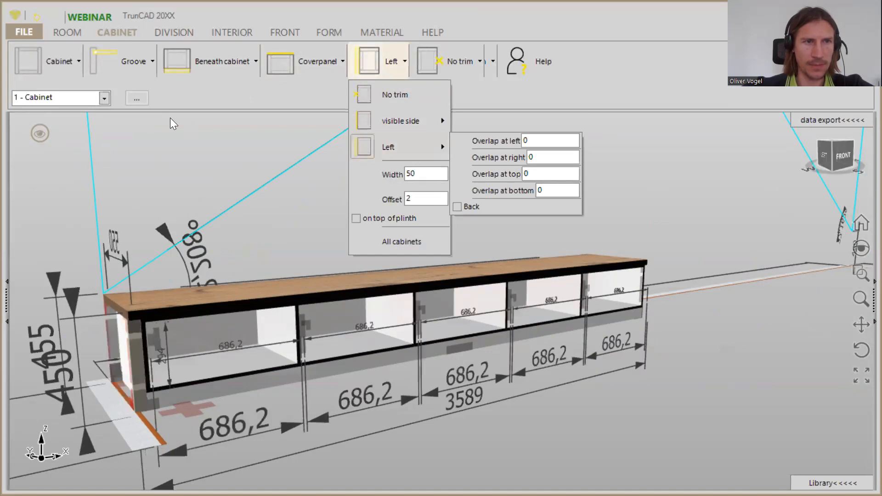
# - Change the cabinet's vertical middle sides to Double
pyautogui.click(167, 33)
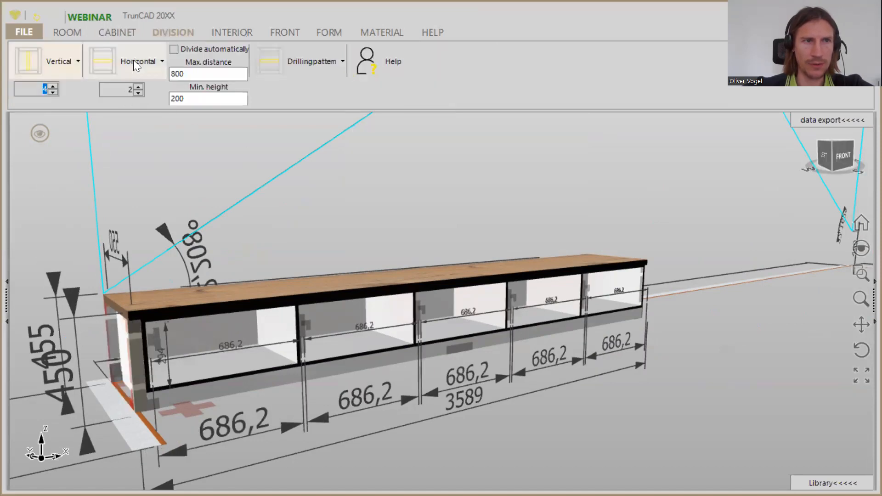
pyautogui.click(60, 62)
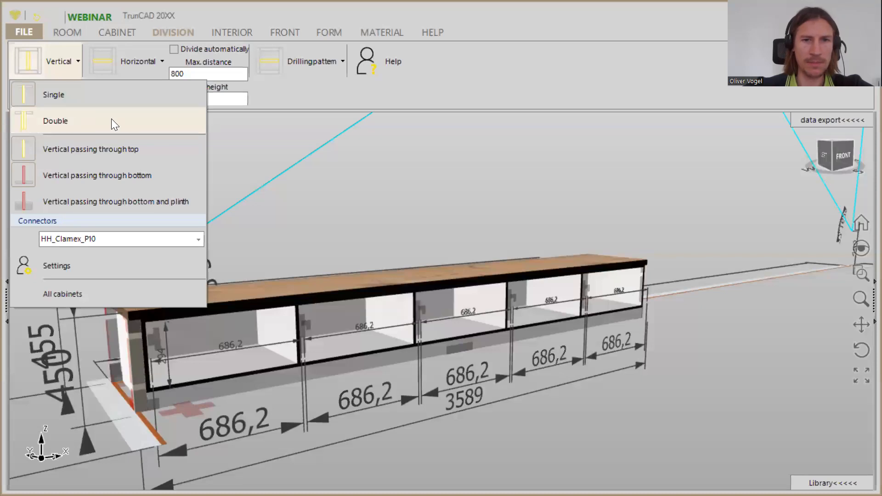
pyautogui.moveTo(465, 202); pyautogui.dragTo(436, 201, button='middle')
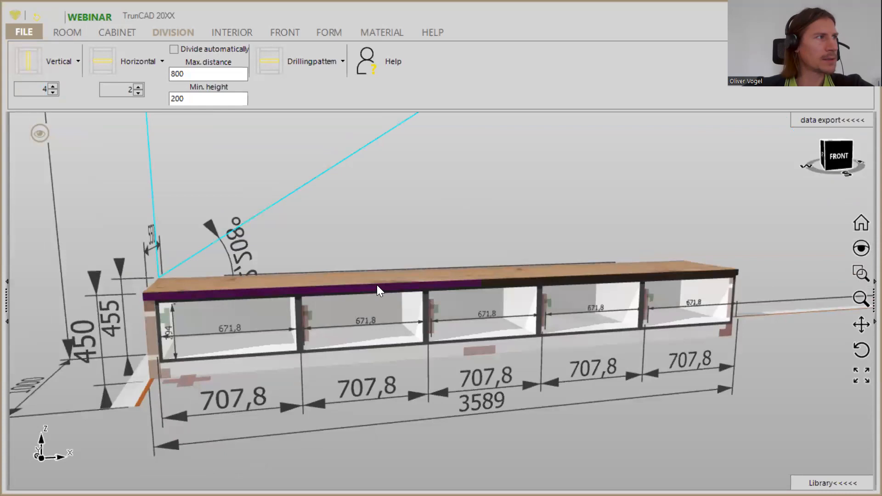
# - Remove one vertical middle side from the base cabinet's interior division
pyautogui.scroll(-2, 468, 239)
pyautogui.moveTo(483, 229); pyautogui.dragTo(403, 268, button='middle')
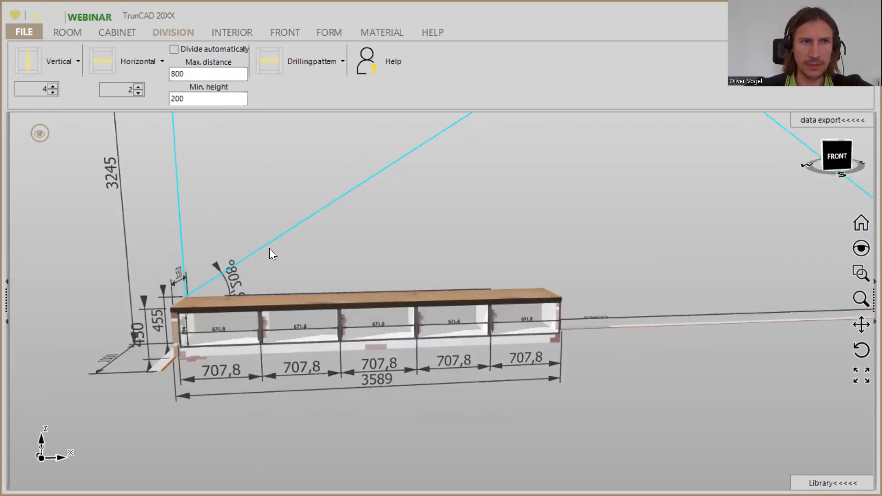
pyautogui.scroll(2, 188, 343)
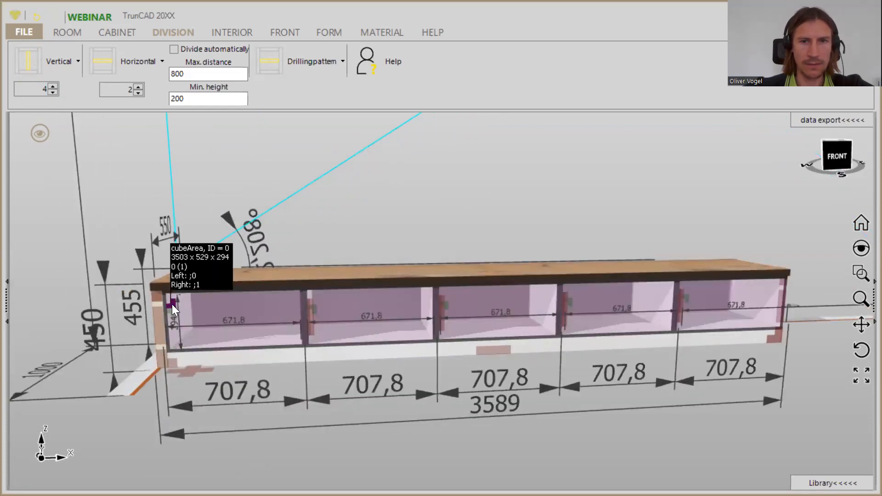
pyautogui.rightClick(171, 304)
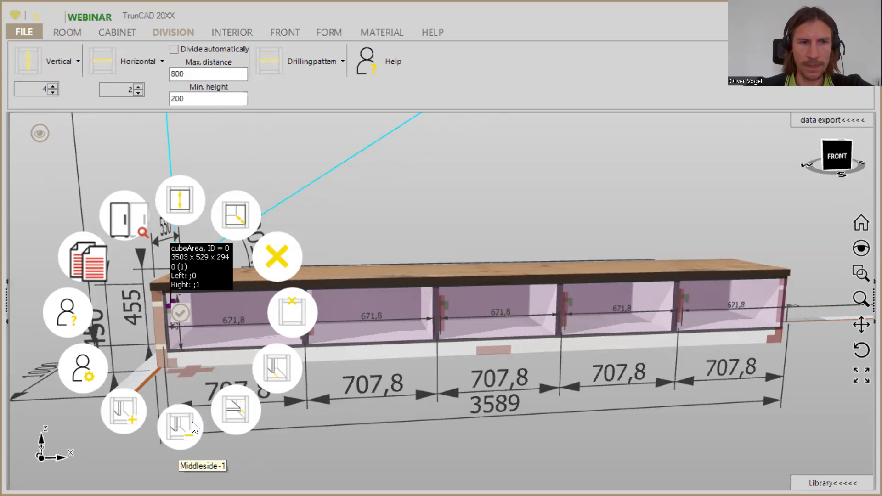
pyautogui.click(365, 243)
pyautogui.click(174, 303)
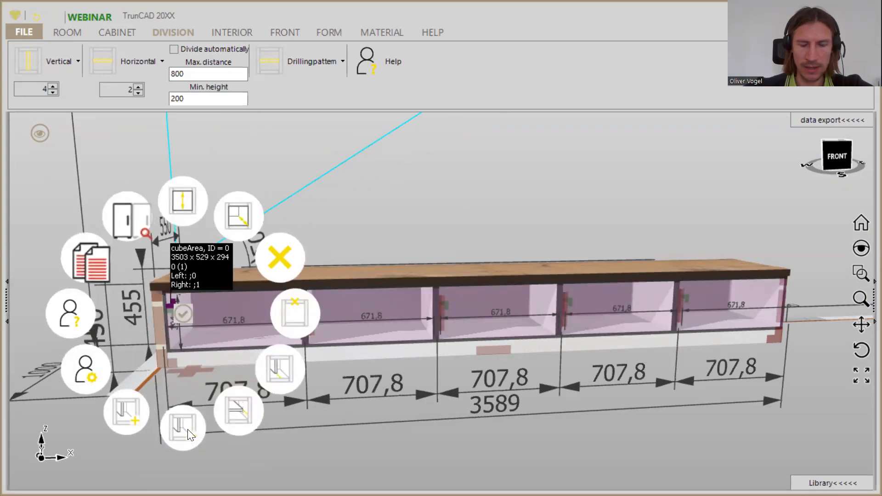
pyautogui.click(187, 429)
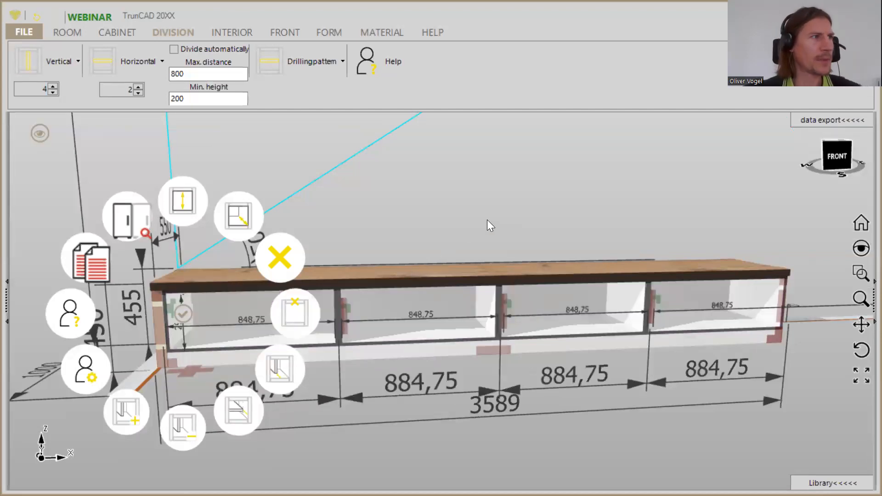
# - Copy the base cabinet from its rear lower right corner to place a duplicate directly on its right side
pyautogui.scroll(-3, 617, 184)
pyautogui.moveTo(618, 185); pyautogui.dragTo(551, 193, button='middle')
pyautogui.scroll(-1, 551, 193)
pyautogui.scroll(-1, 618, 204)
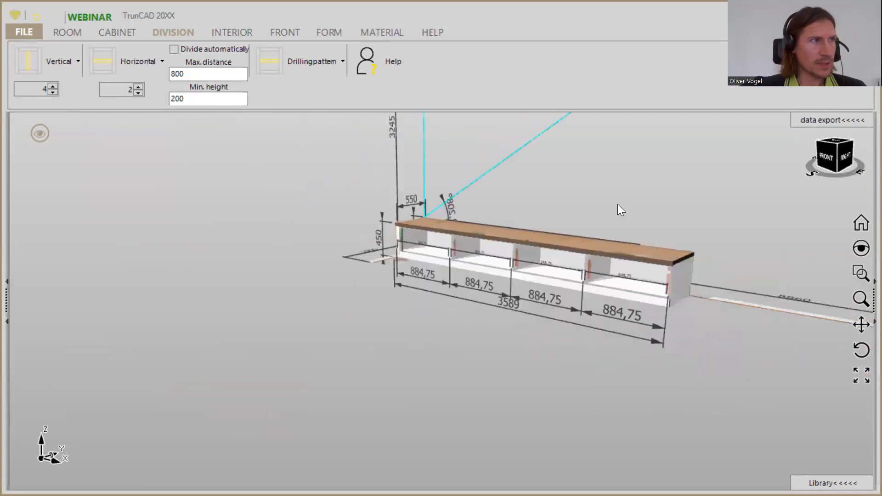
pyautogui.moveTo(636, 231); pyautogui.dragTo(474, 276, button='middle')
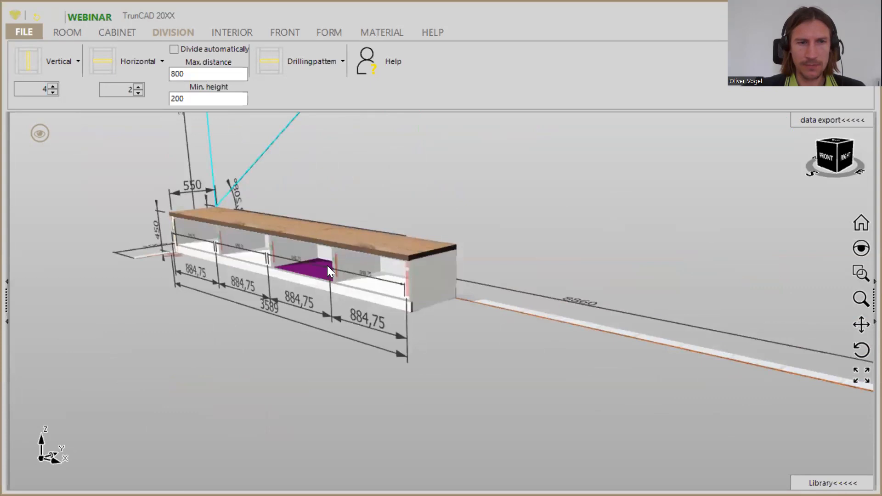
pyautogui.scroll(1, 455, 298)
pyautogui.scroll(-1, 455, 298)
pyautogui.scroll(4, 453, 297)
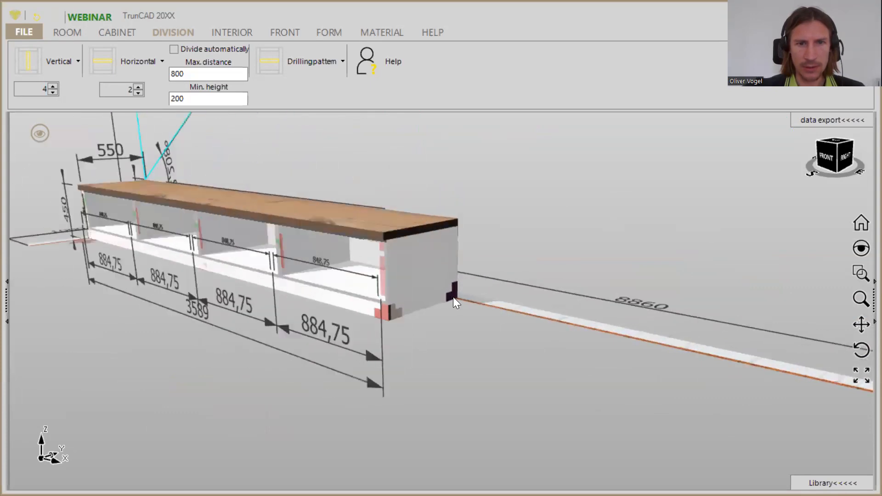
pyautogui.scroll(2, 453, 294)
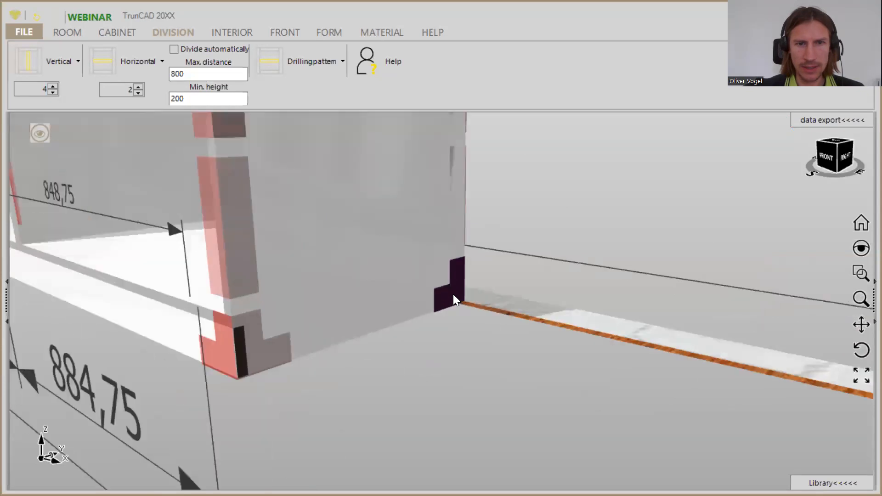
pyautogui.rightClick(453, 294)
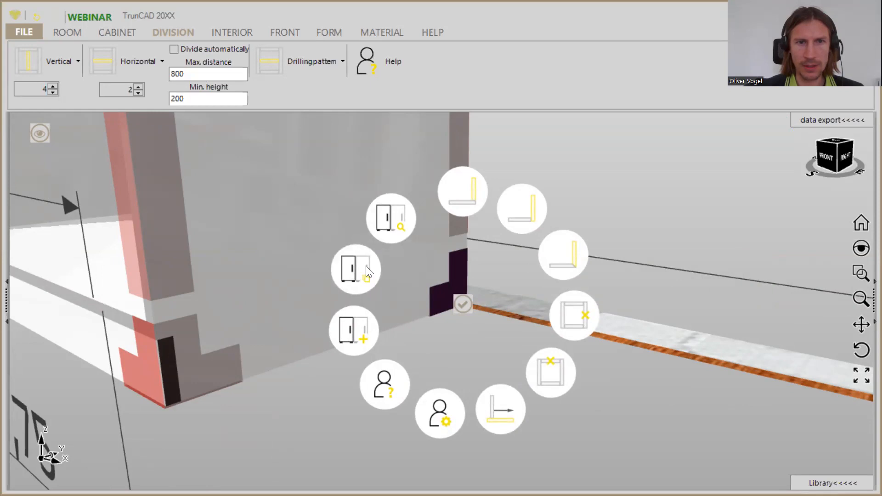
pyautogui.click(367, 266)
# - Set the copied cabinet's left distance to 975 mm to leave the door passage between the two cabinets
pyautogui.scroll(-5, 367, 266)
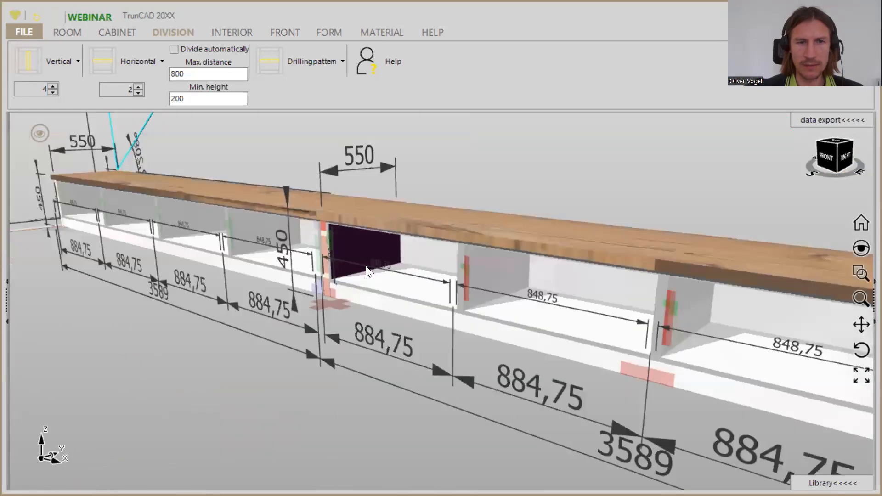
pyautogui.moveTo(366, 266); pyautogui.dragTo(394, 275, button='middle')
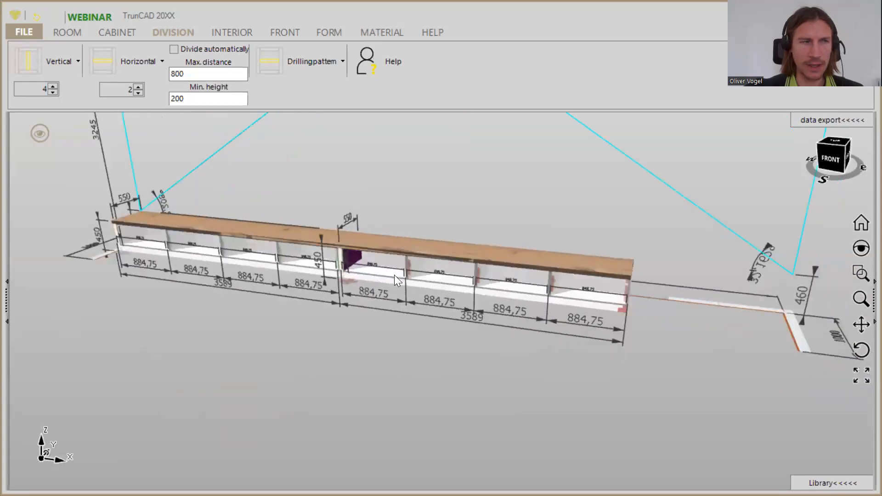
pyautogui.rightClick(349, 281)
pyautogui.click(421, 202)
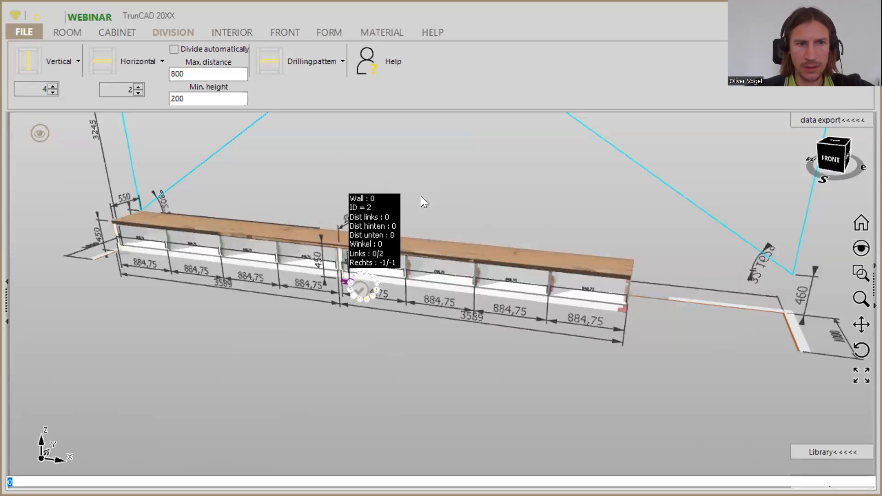
pyautogui.write('975')
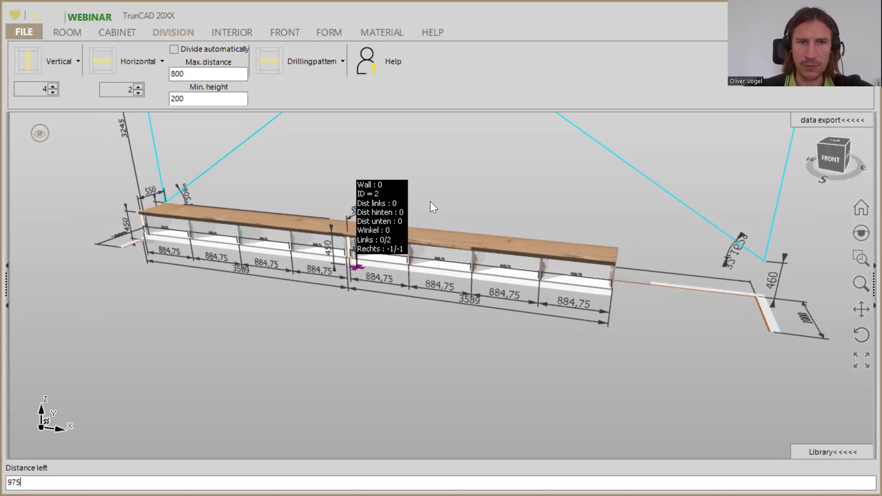
pyautogui.press('Return')
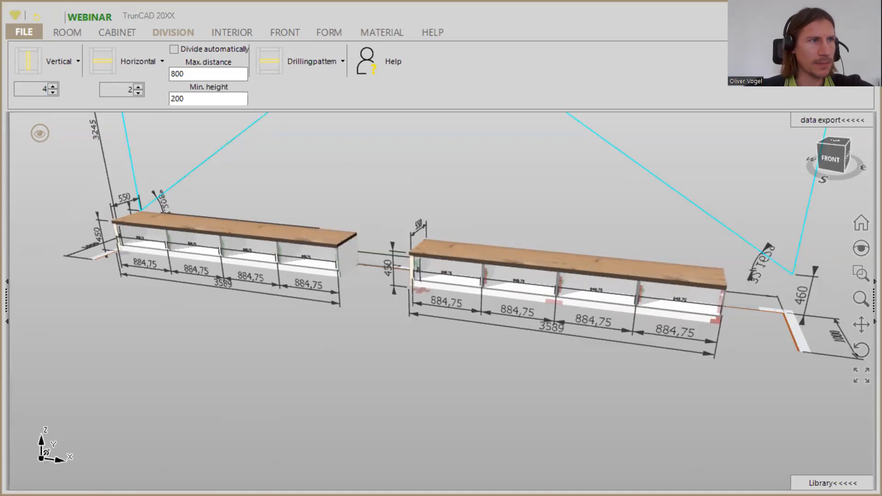
# - Set the right base cabinet's width to 4275 mm
pyautogui.click(570, 335)
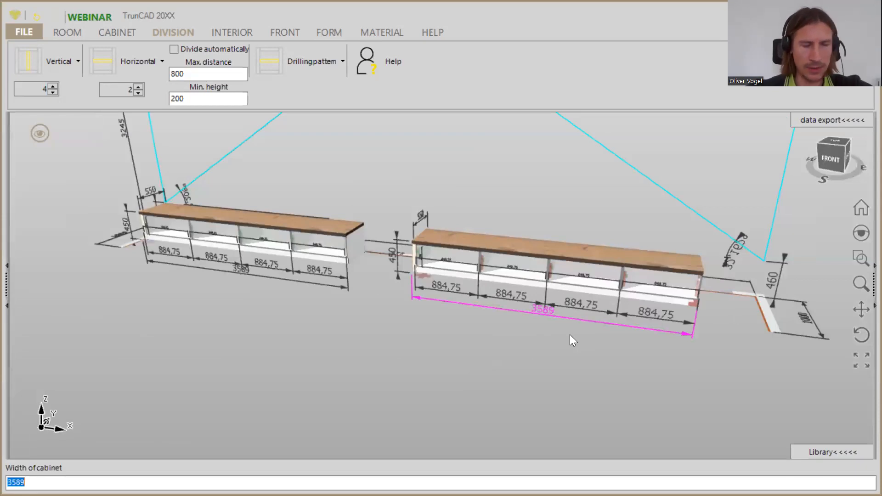
pyautogui.write('42')
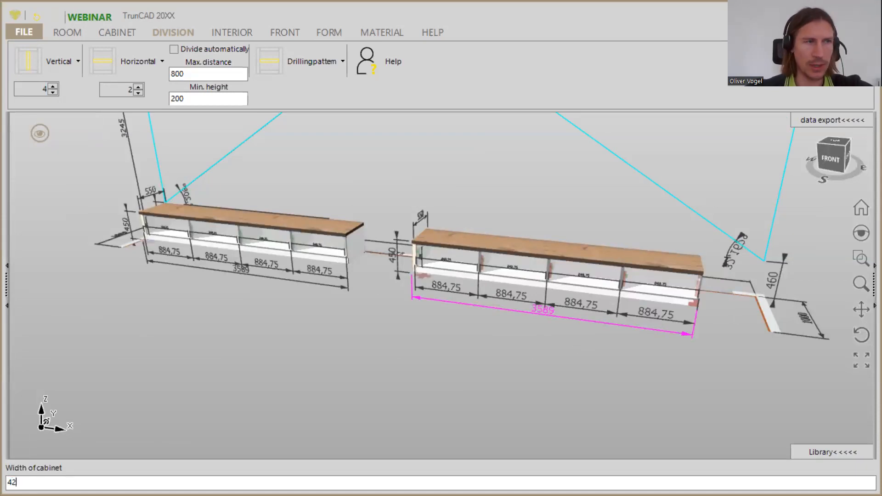
pyautogui.write('75')
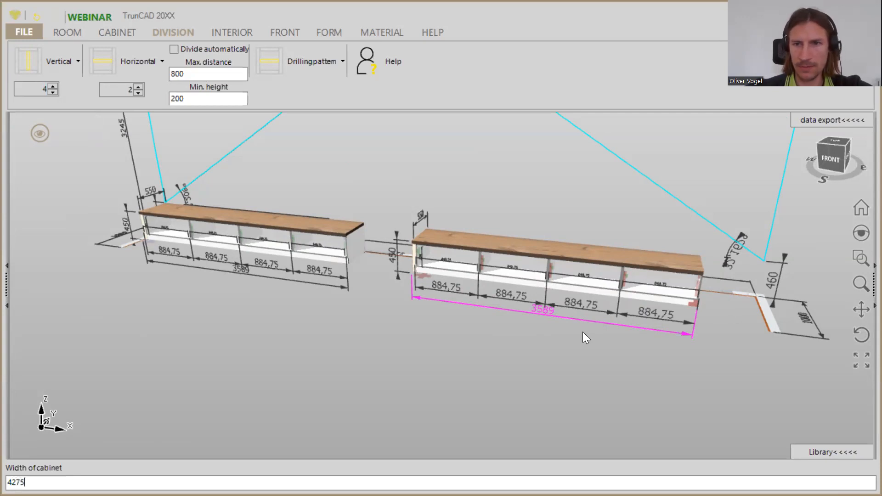
pyautogui.press('Return')
# - Mirror the right base cabinet so that its trim moves from the passage side to the outer side
pyautogui.moveTo(503, 289); pyautogui.dragTo(505, 283, button='middle')
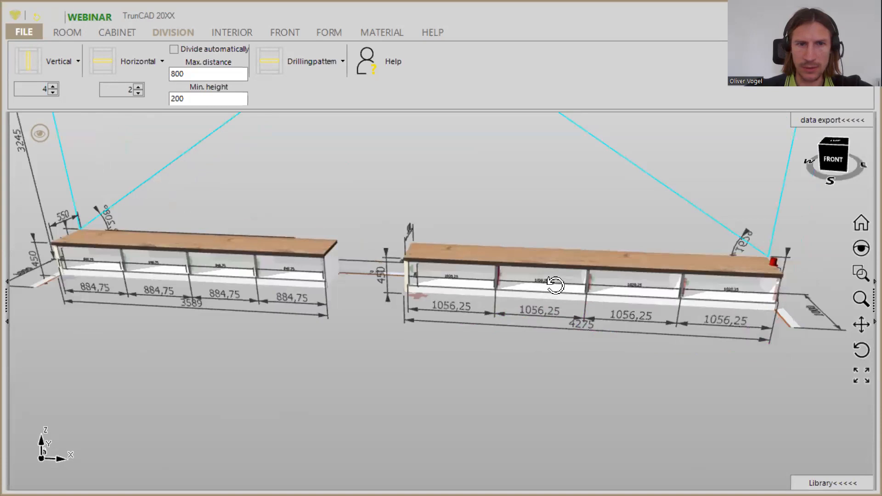
pyautogui.scroll(5, 413, 285)
pyautogui.scroll(3, 408, 289)
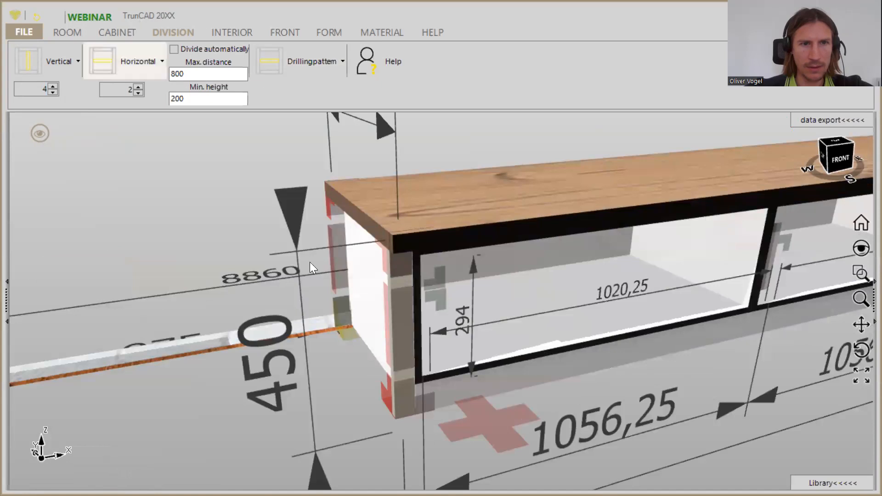
pyautogui.scroll(-3, 494, 389)
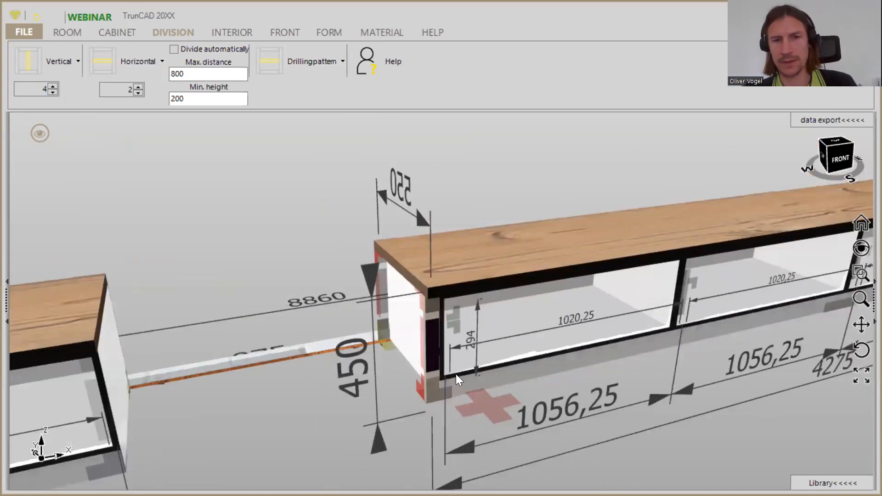
pyautogui.click(490, 405)
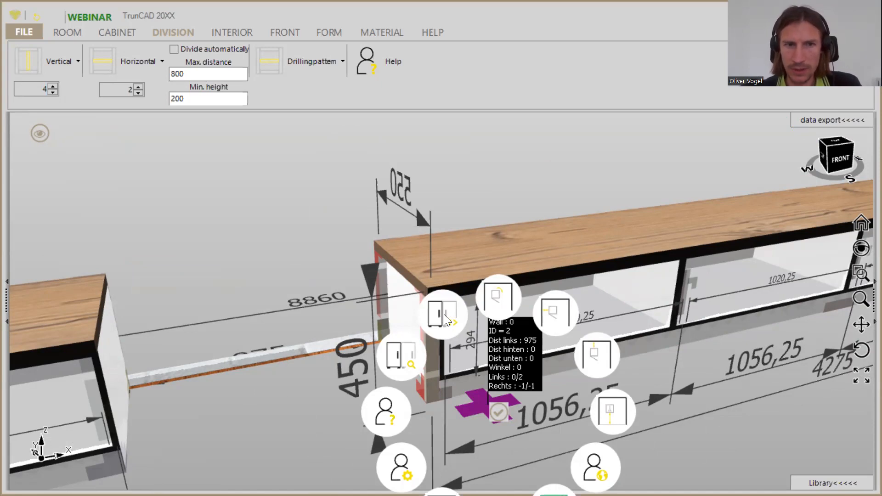
# - Add one more vertical middle side to the right base cabinet's interior division
pyautogui.scroll(-5, 444, 314)
pyautogui.moveTo(543, 320); pyautogui.dragTo(340, 348, button='middle')
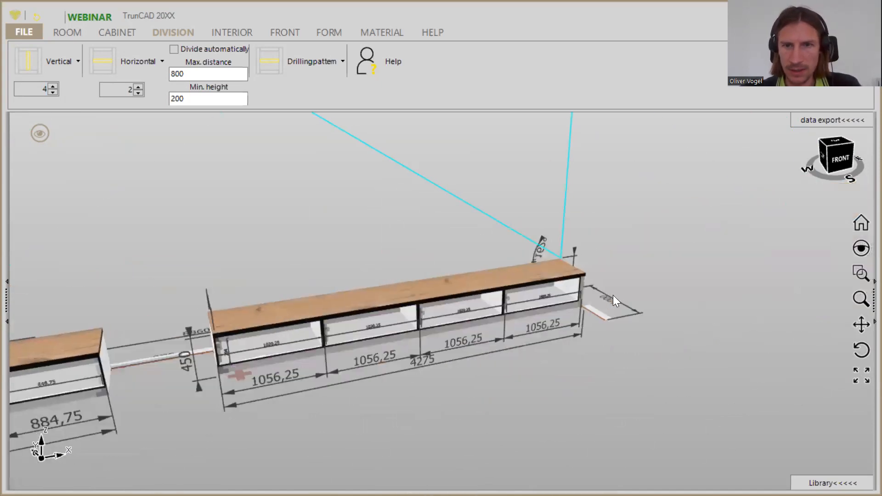
pyautogui.scroll(6, 576, 285)
pyautogui.scroll(-6, 566, 280)
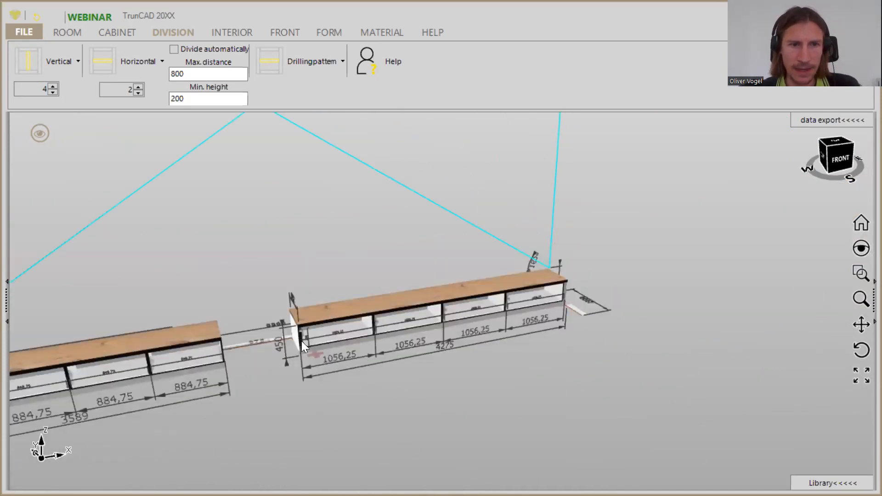
pyautogui.scroll(4, 301, 341)
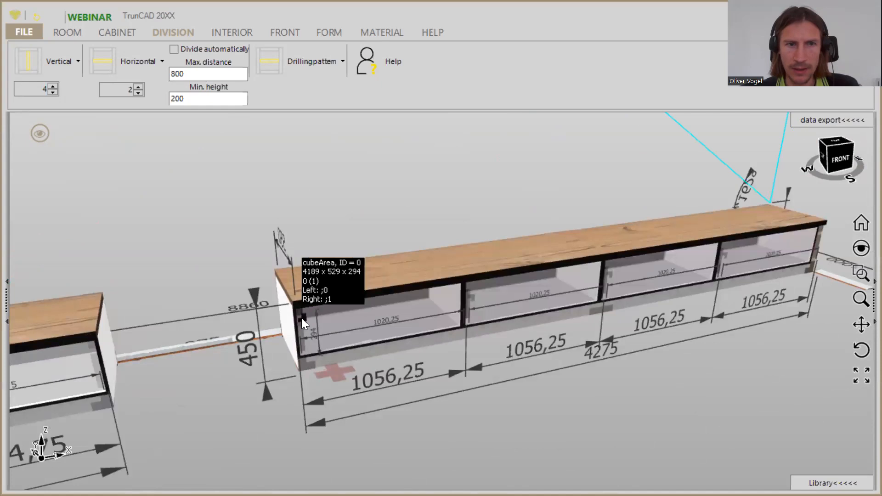
pyautogui.rightClick(302, 318)
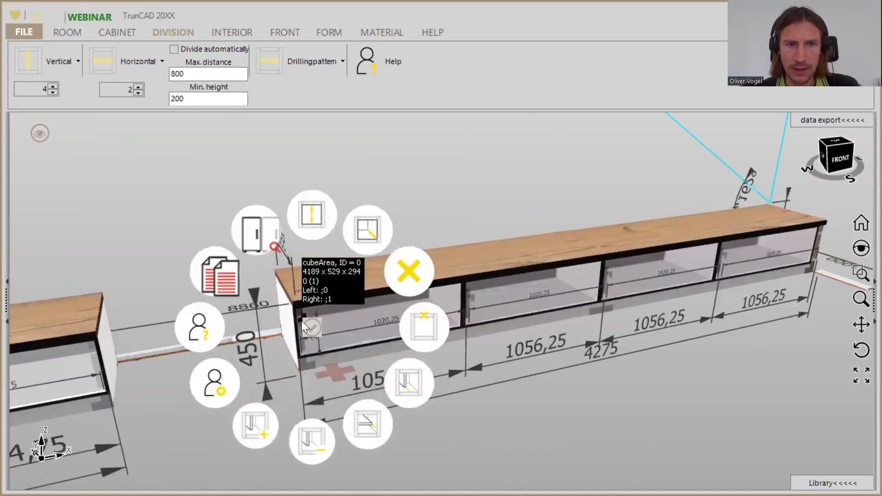
pyautogui.click(260, 435)
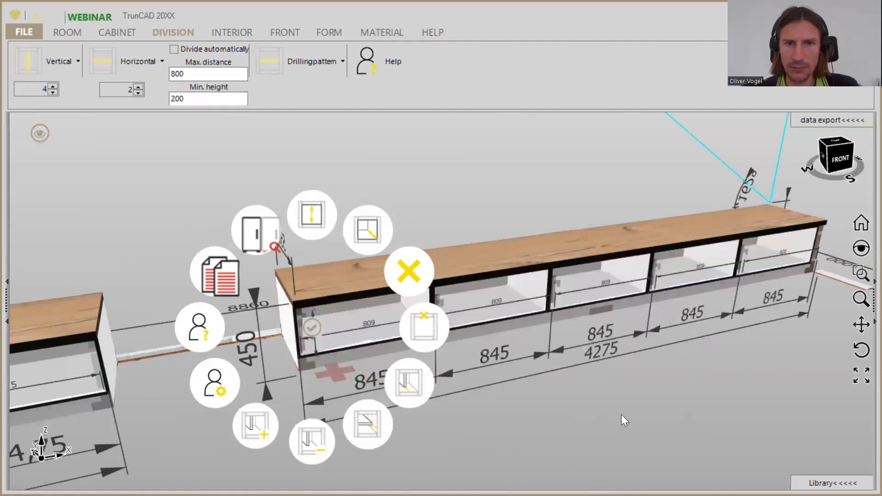
# - Set the left cabinet's leftmost compartment width to 930 mm and its rightmost compartment width to 899 mm
pyautogui.scroll(-4, 534, 404)
pyautogui.scroll(-3, 533, 402)
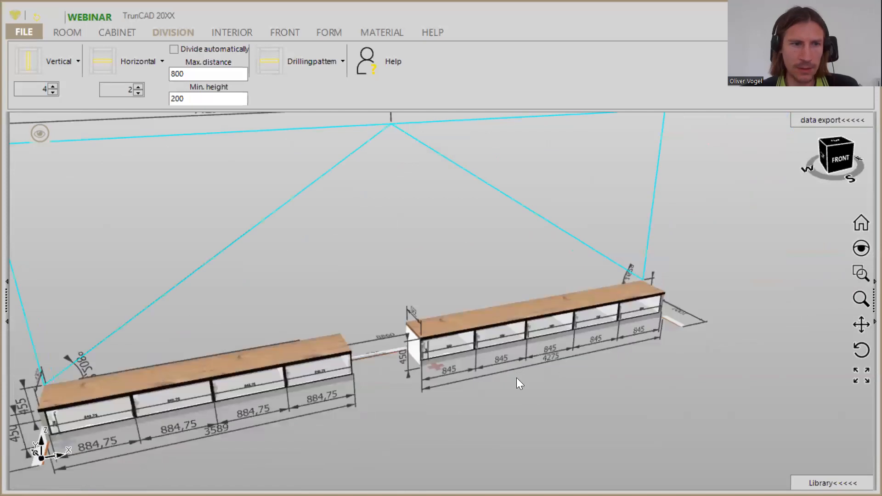
pyautogui.moveTo(298, 399); pyautogui.dragTo(285, 381, button='middle')
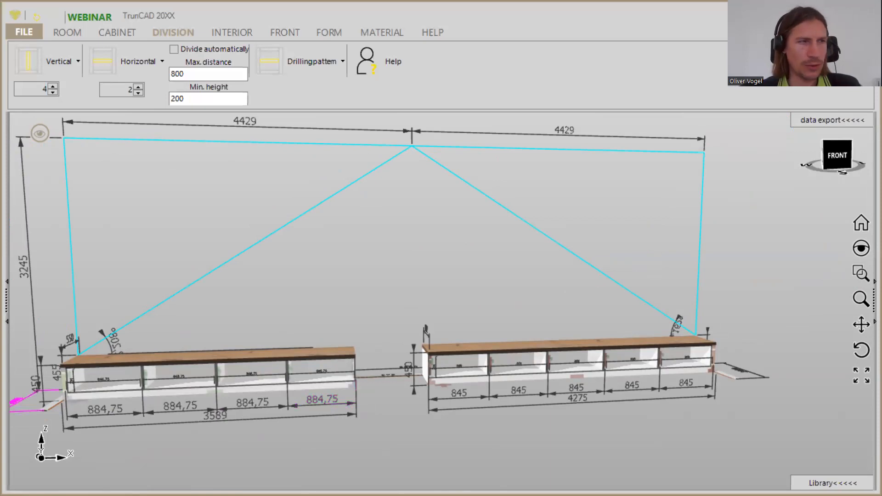
pyautogui.click(115, 407)
pyautogui.write('9')
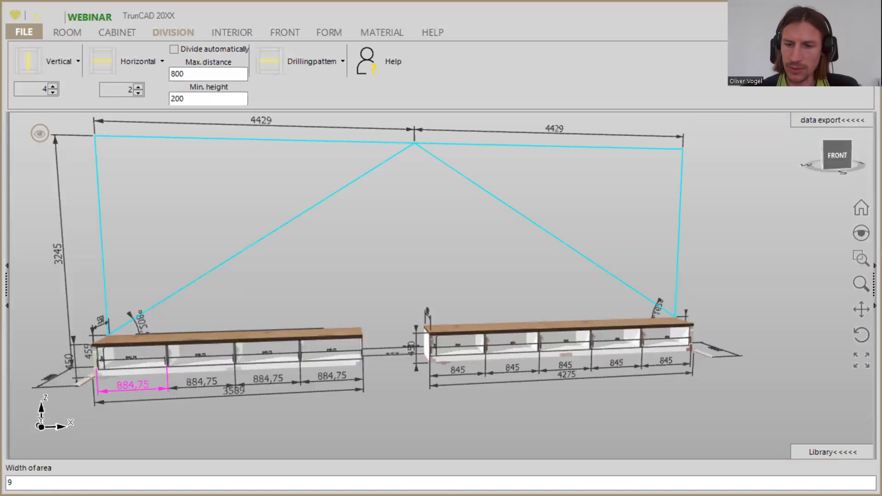
pyautogui.write('30')
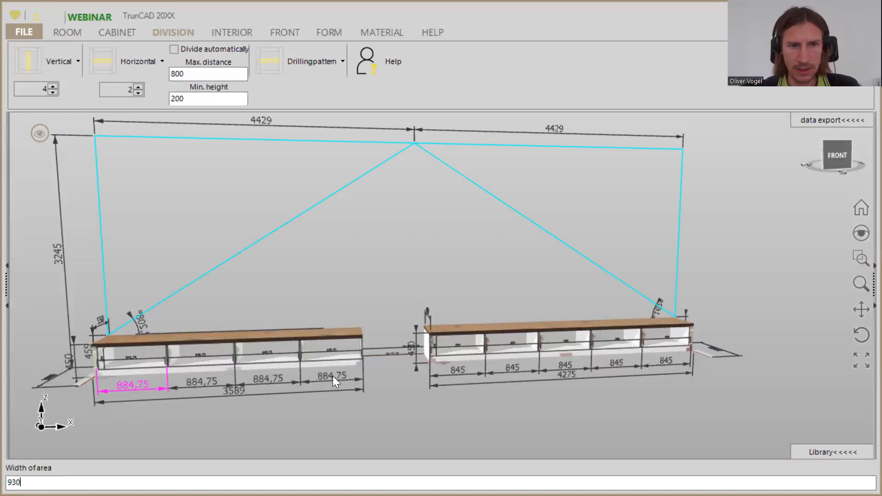
pyautogui.press('Return')
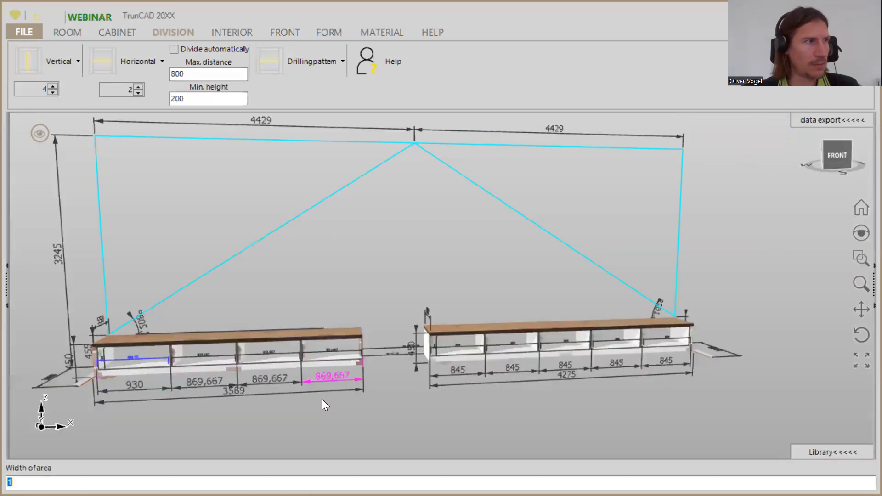
pyautogui.write('899')
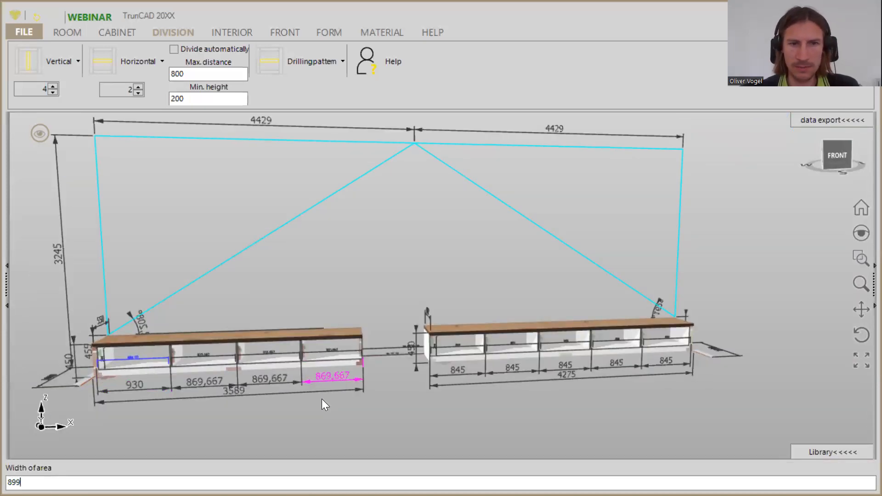
pyautogui.press('Return')
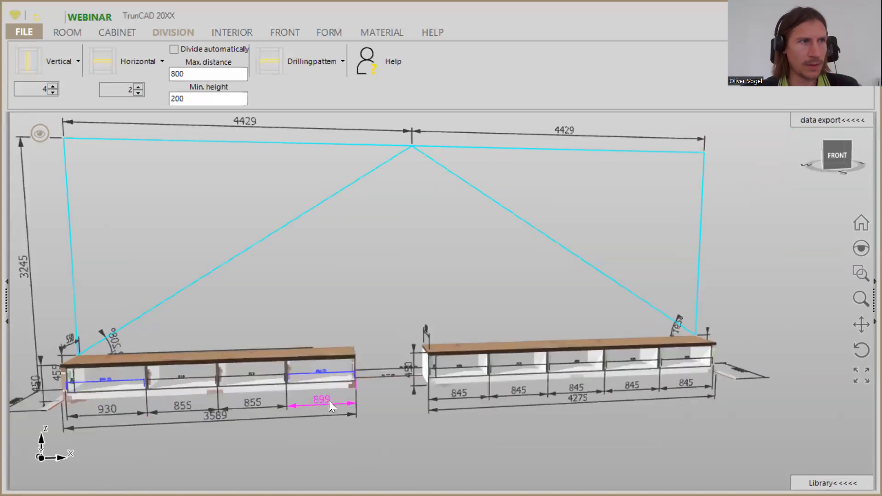
# - Set the right base cabinet's rightmost compartment width to 895 mm
pyautogui.click(691, 378)
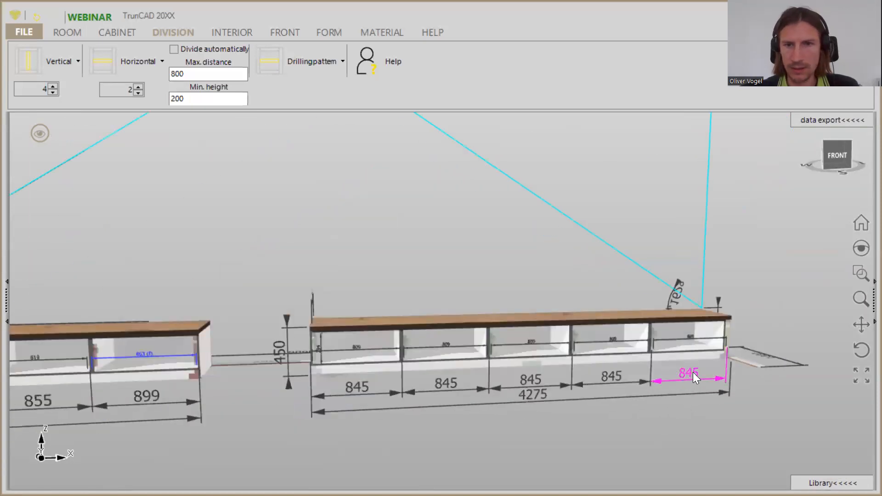
pyautogui.write('89')
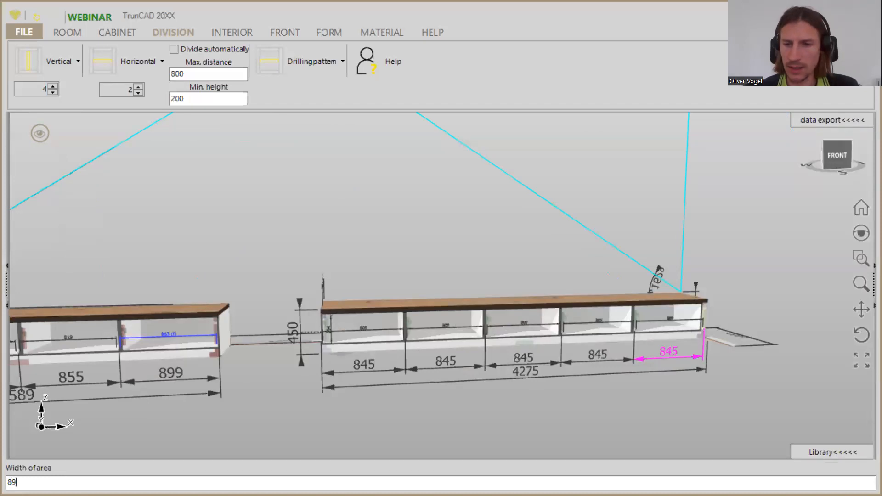
pyautogui.write('5')
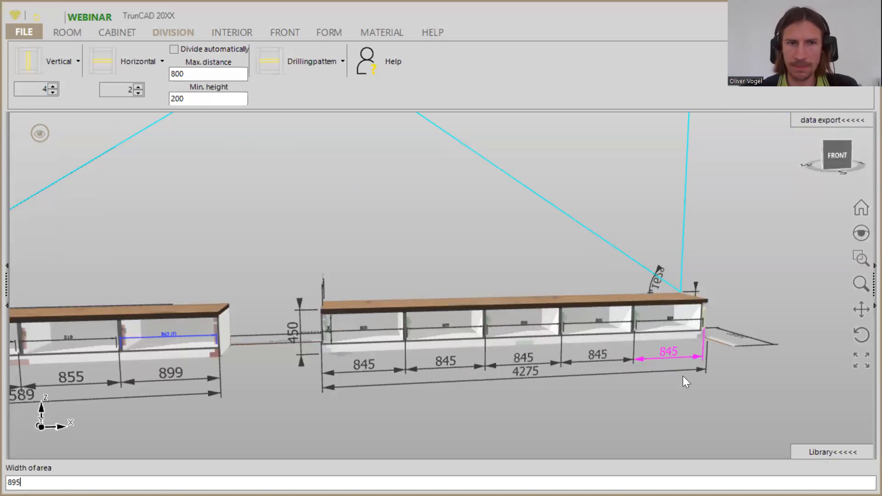
pyautogui.press('Return')
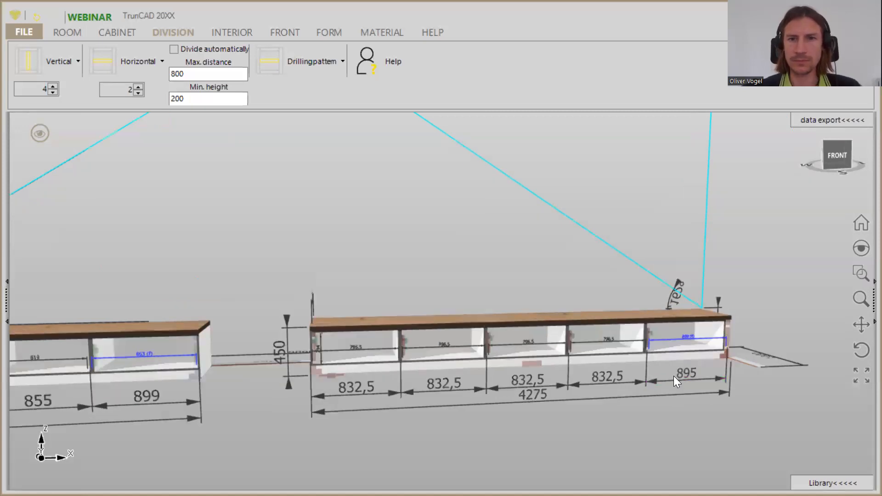
# - Preset the width of the next cabinet to 3400 mm
pyautogui.moveTo(429, 317)
pyautogui.mouseDown(button='middle')
pyautogui.moveTo(372, 305)
pyautogui.moveTo(414, 323)
pyautogui.moveTo(422, 302)
pyautogui.mouseUp(button='middle')
pyautogui.moveTo(367, 278); pyautogui.dragTo(403, 310, button='middle')
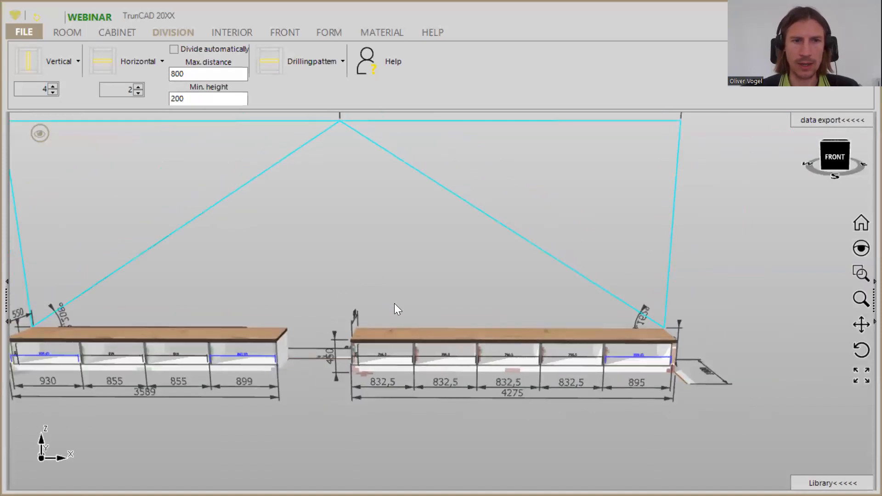
pyautogui.moveTo(344, 290); pyautogui.dragTo(396, 339, button='middle')
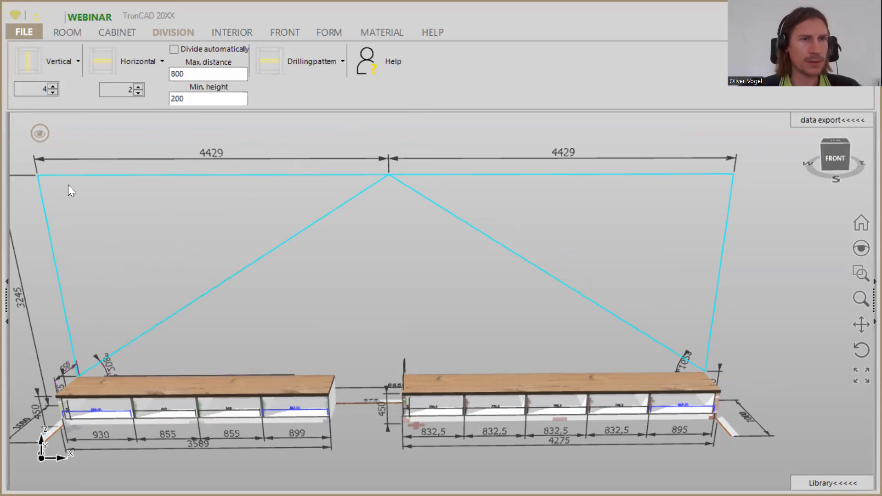
pyautogui.click(129, 34)
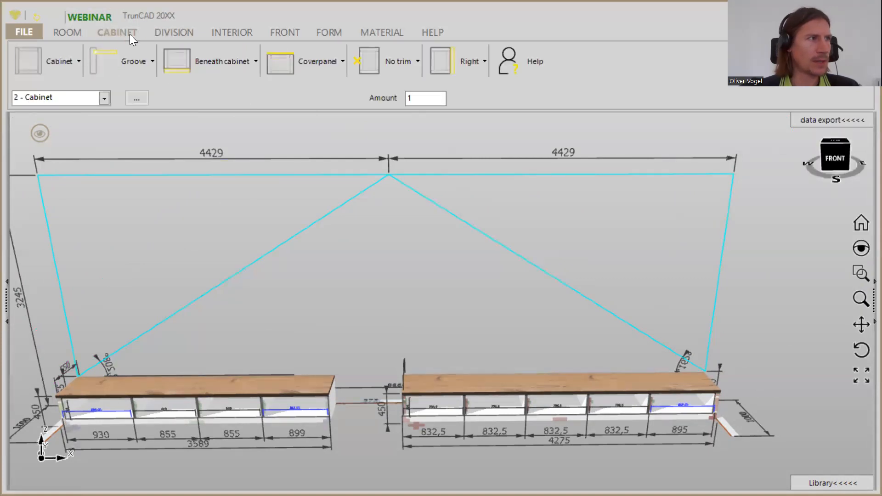
pyautogui.click(72, 57)
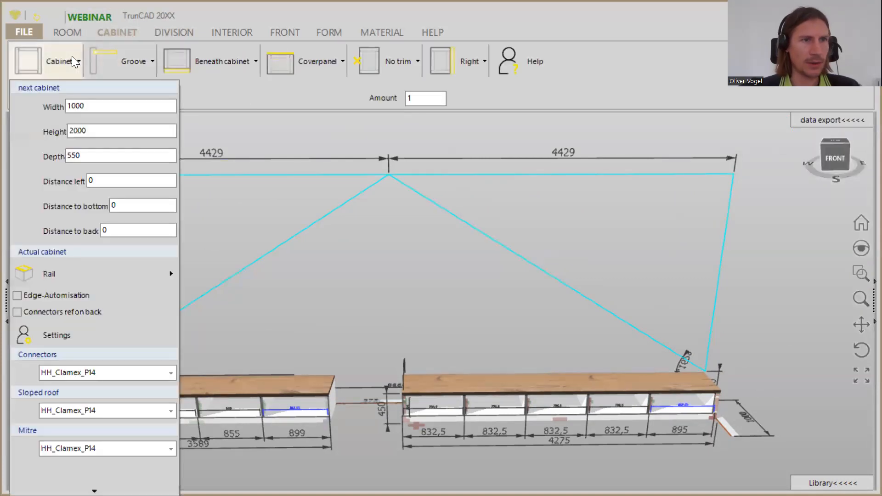
pyautogui.doubleClick(86, 106)
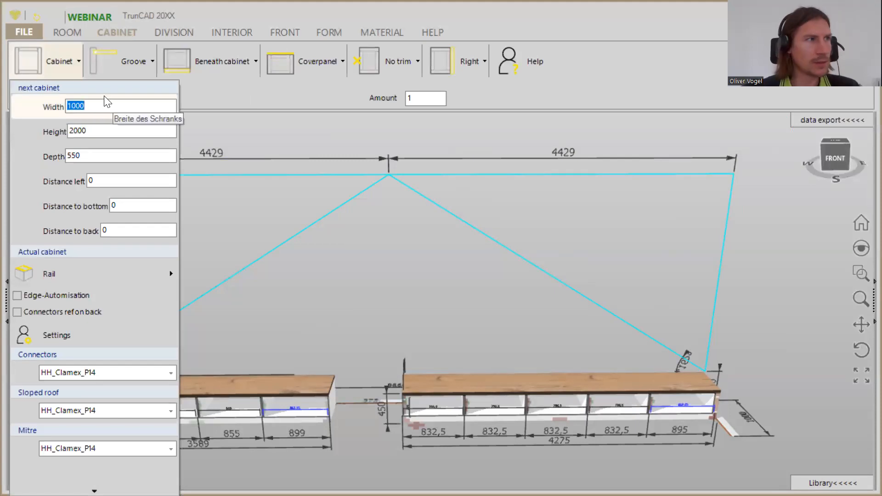
pyautogui.write('3400')
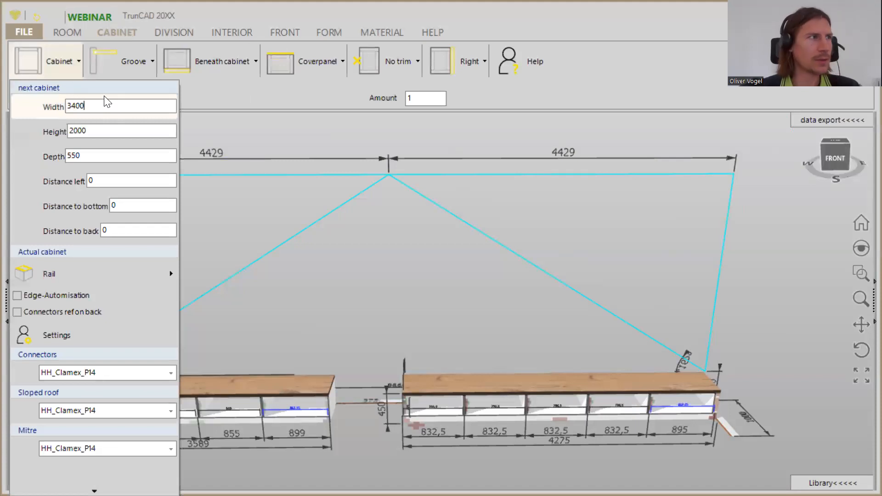
pyautogui.press('Return')
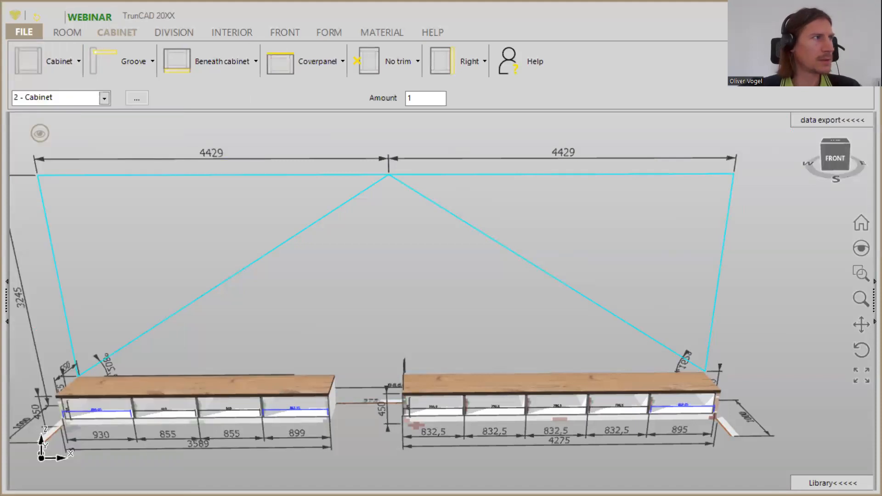
# - Preset the next cabinet's height to 2793 mm and its depth to 350 mm
pyautogui.click(74, 63)
pyautogui.doubleClick(100, 132)
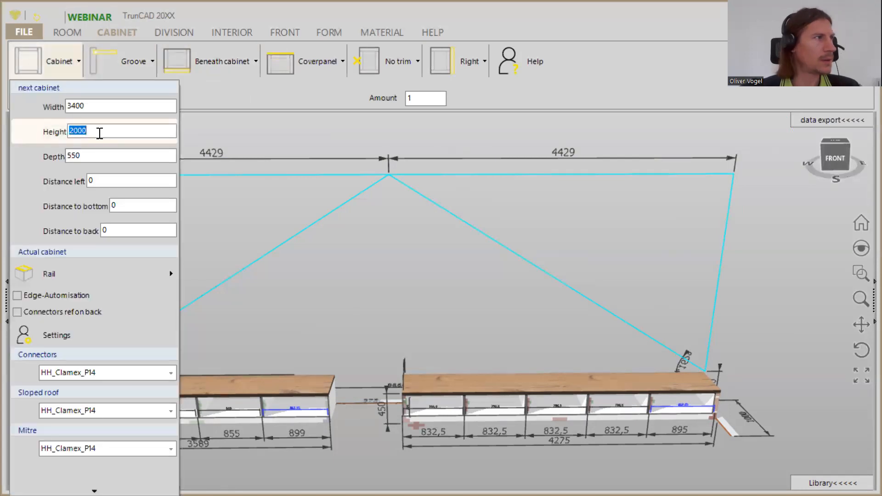
pyautogui.write('27')
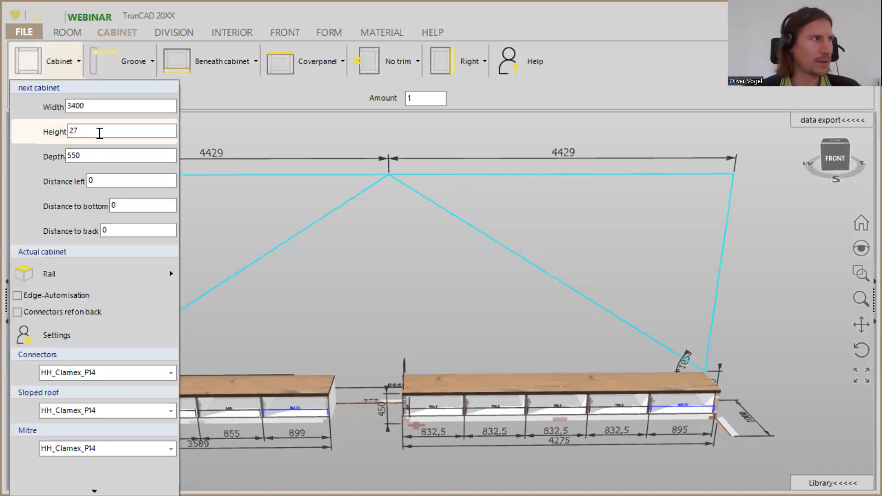
pyautogui.write('93')
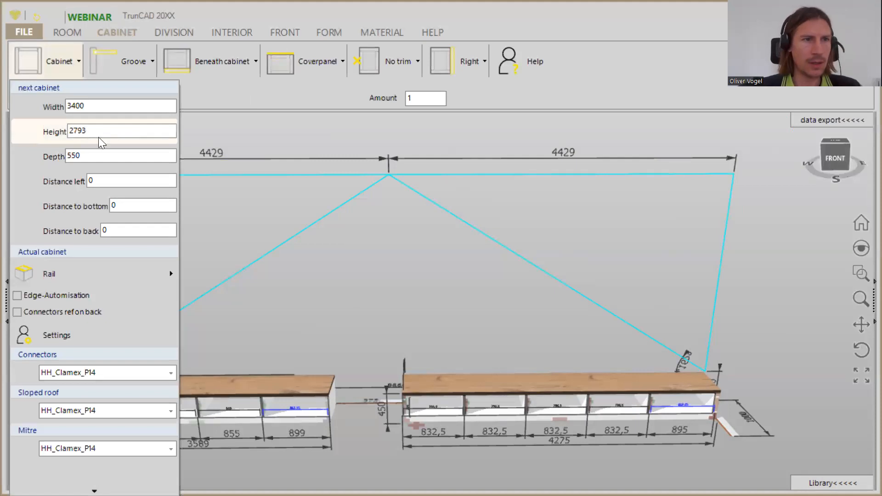
pyautogui.doubleClick(99, 156)
pyautogui.write('350')
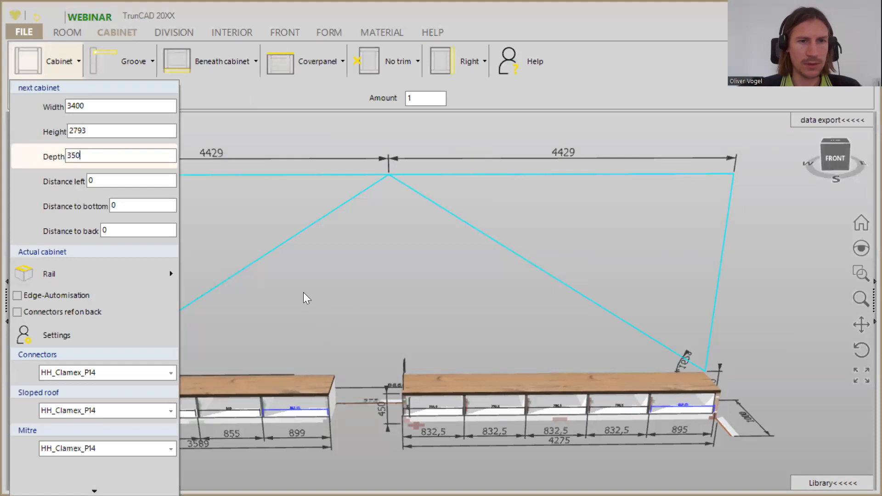
pyautogui.click(349, 312)
# - Place the new cabinet on the left base cabinet's wooden top, at its rear outer corner under the roof slope
pyautogui.scroll(2, 71, 375)
pyautogui.scroll(3, 71, 375)
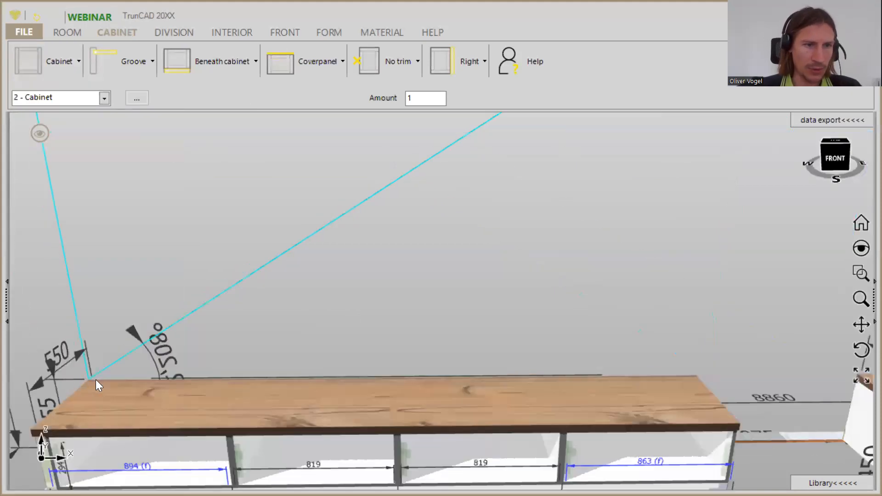
pyautogui.scroll(3, 89, 400)
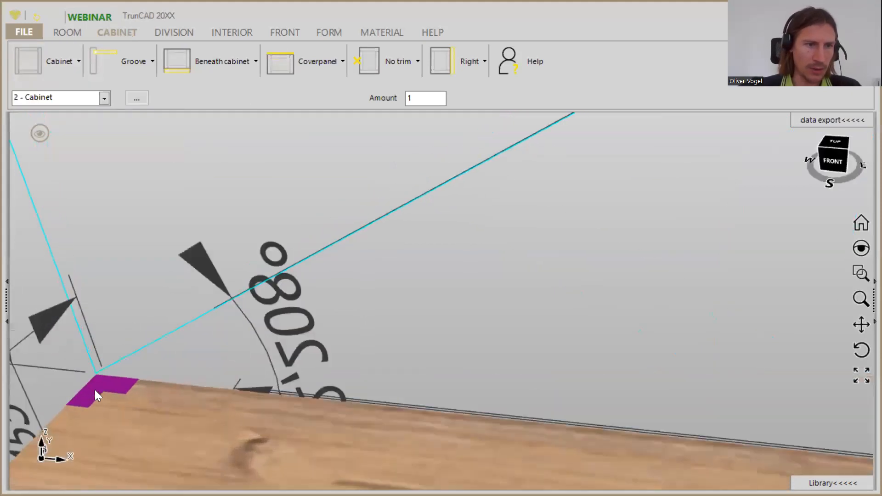
pyautogui.click(25, 60)
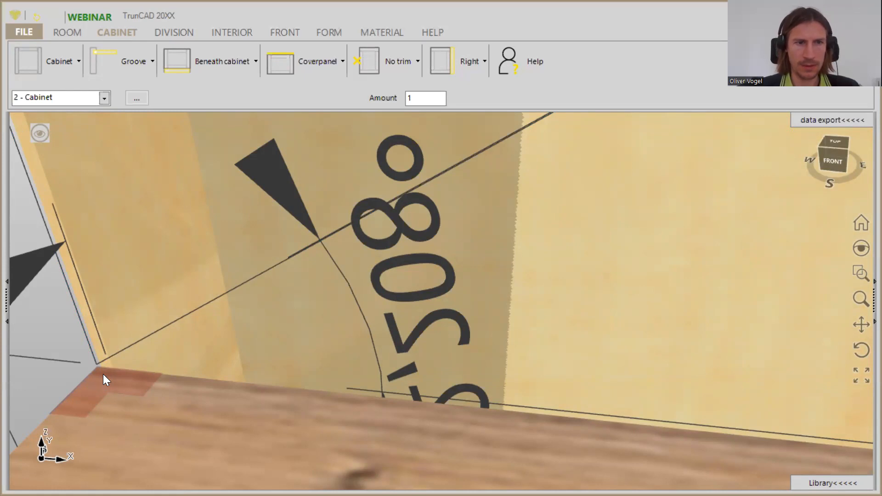
pyautogui.click(103, 374)
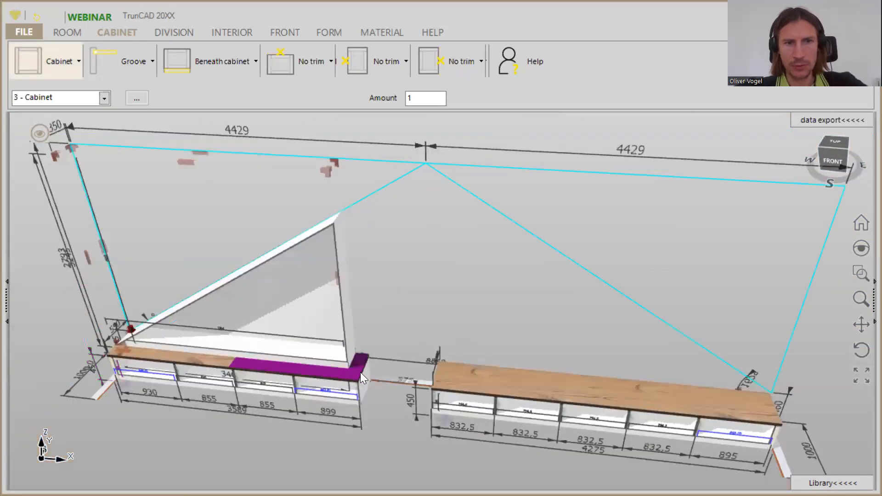
# - Measure from the rear passage-side corner of the left base cabinet's top to the upper cabinet's right side panel
pyautogui.scroll(5, 358, 371)
pyautogui.scroll(5, 359, 371)
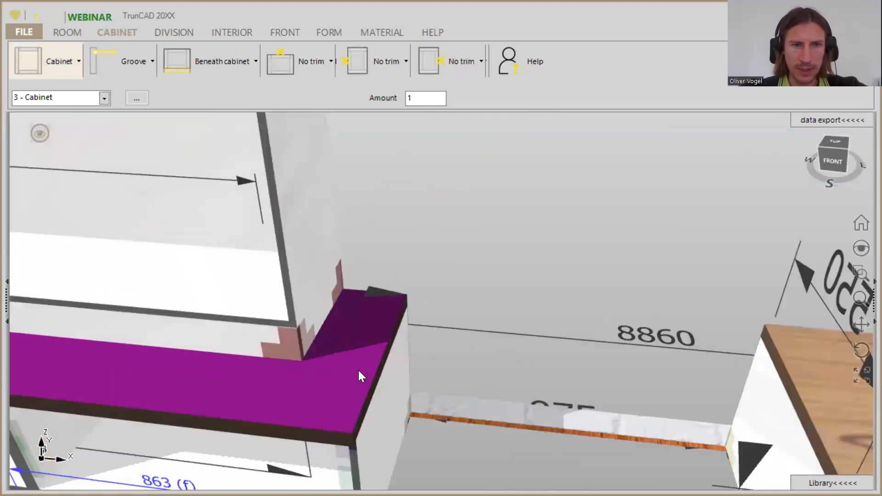
pyautogui.scroll(5, 301, 334)
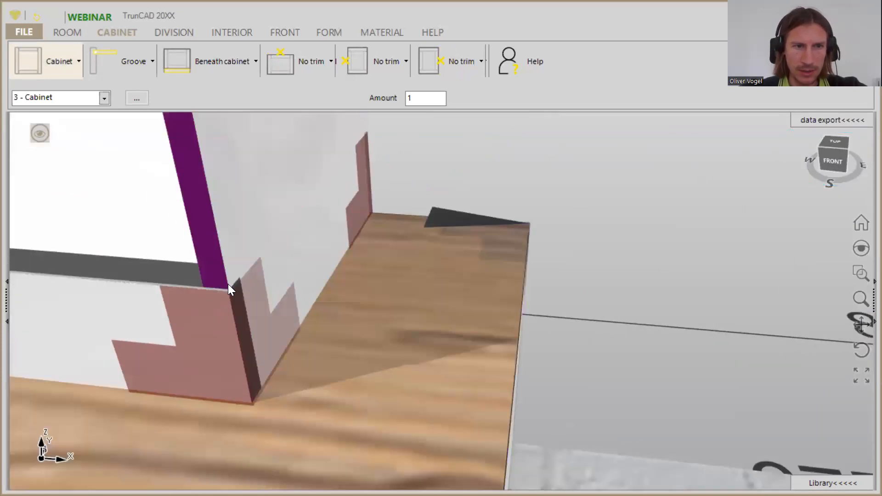
pyautogui.scroll(4, 231, 287)
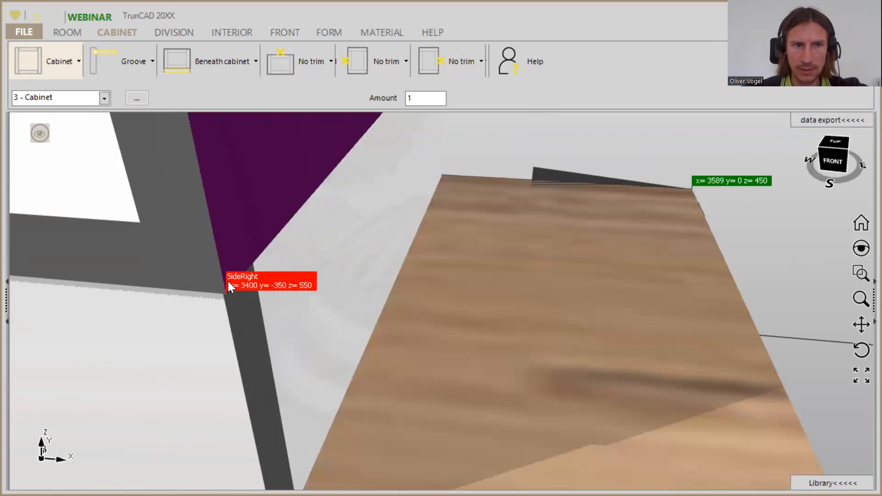
pyautogui.click(229, 282)
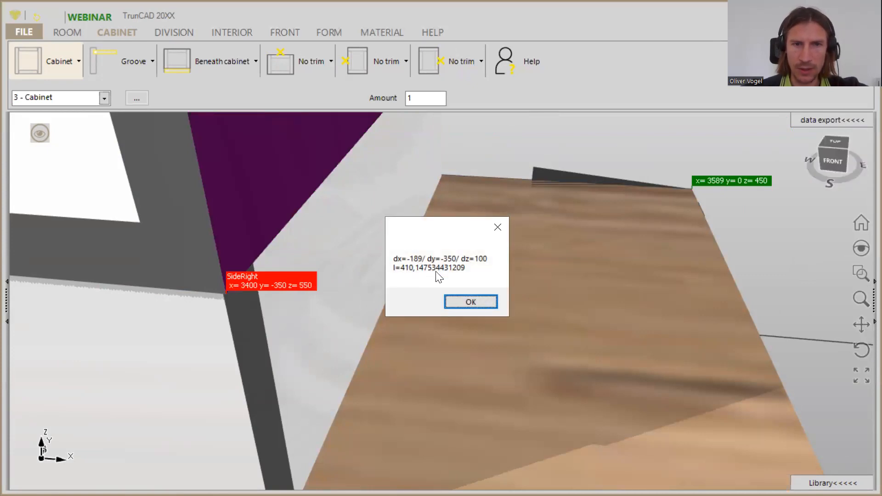
pyautogui.click(476, 304)
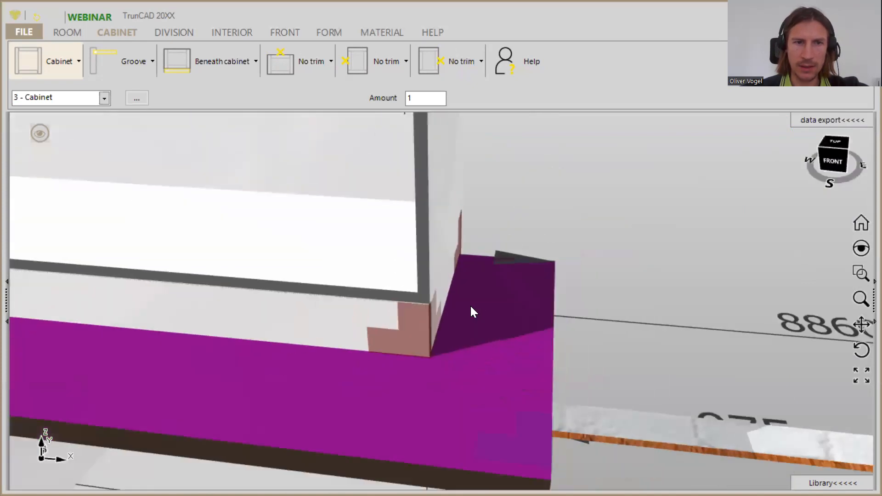
# - Set the left distance of the sloped upper cabinet to 189 mm
pyautogui.scroll(-4, 470, 305)
pyautogui.moveTo(197, 283); pyautogui.dragTo(467, 296, button='middle')
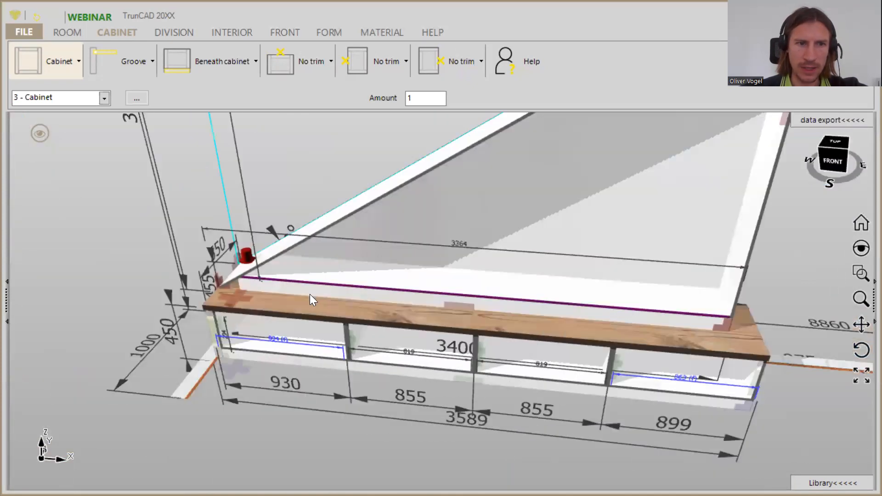
pyautogui.scroll(2, 310, 294)
pyautogui.click(215, 300)
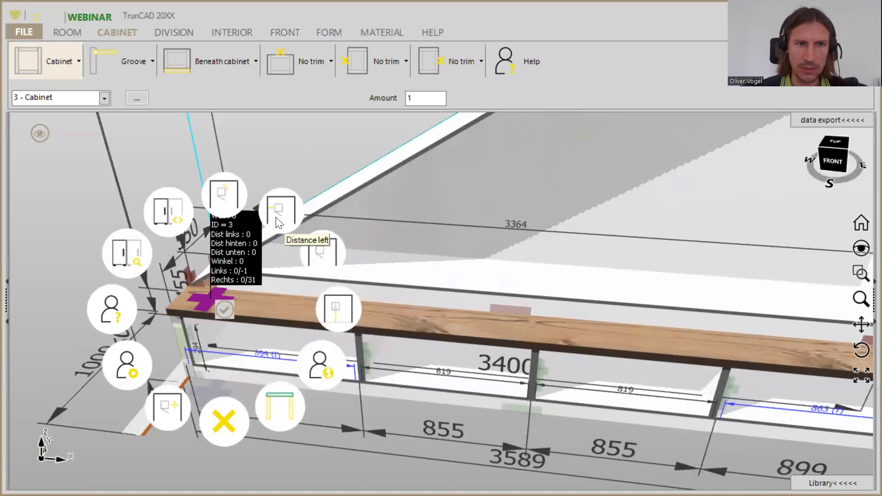
pyautogui.click(278, 222)
pyautogui.write('189')
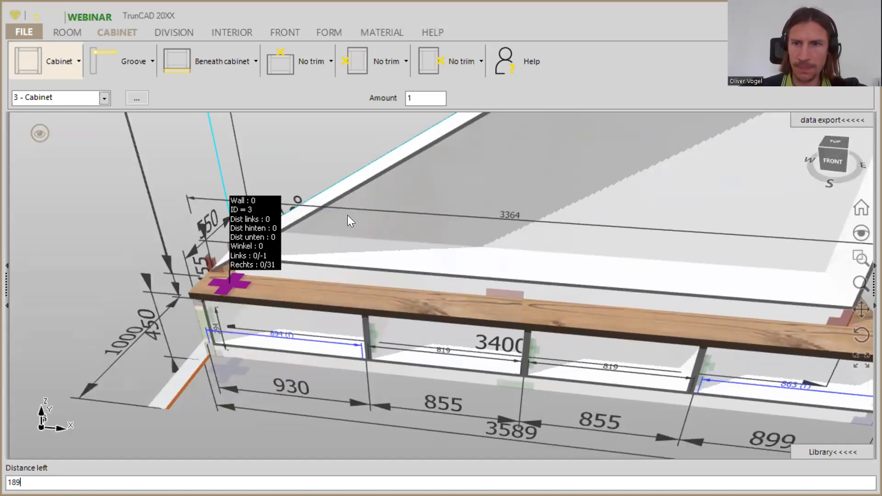
pyautogui.press('Return')
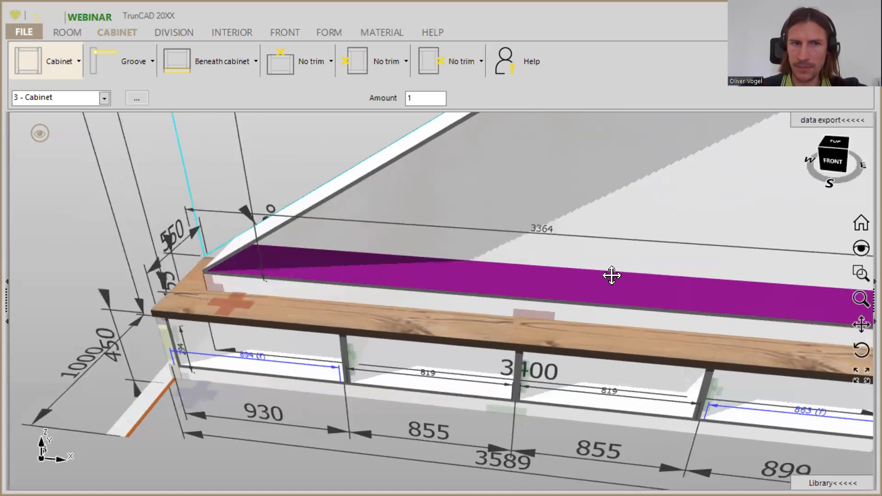
# - Remove the plinth from the sloped upper cabinet so it has no plinth
pyautogui.moveTo(612, 276); pyautogui.dragTo(276, 253, button='middle')
pyautogui.moveTo(431, 272); pyautogui.dragTo(405, 251, button='middle')
pyautogui.click(206, 65)
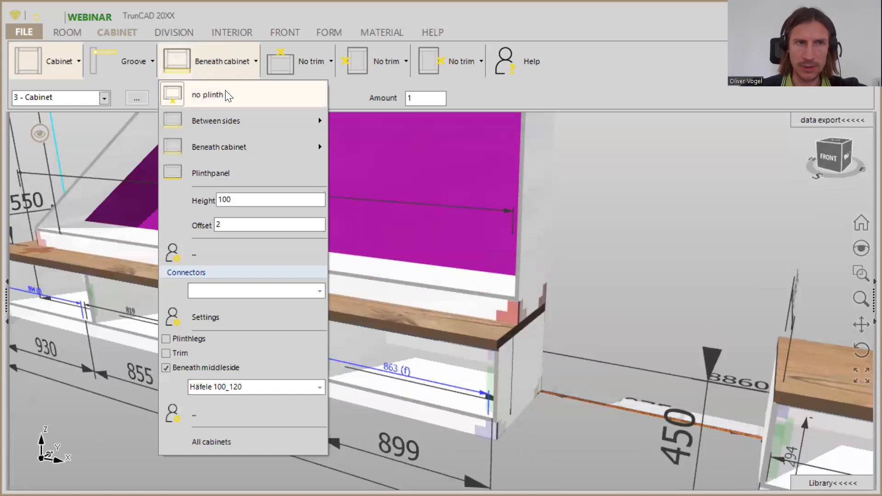
pyautogui.click(226, 95)
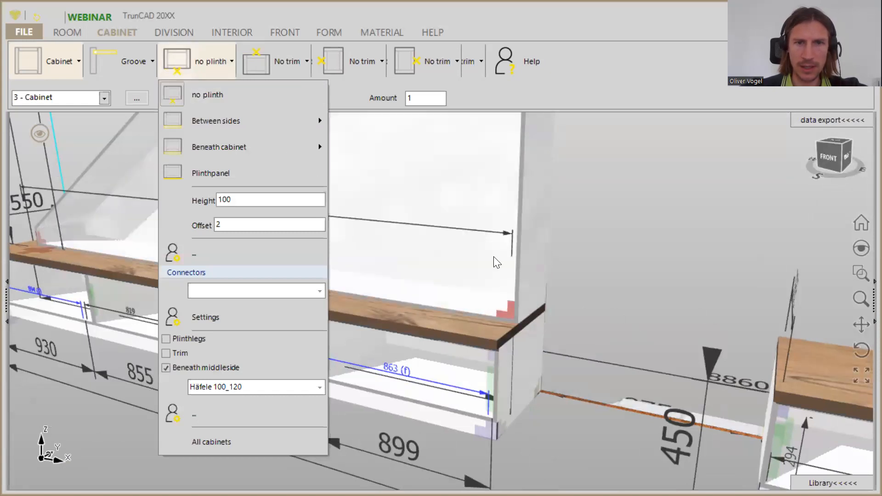
# - Examine the upper cabinet's low outer end, where its side panel meets the roof slope and the wooden top
pyautogui.moveTo(494, 255); pyautogui.dragTo(676, 343, button='middle')
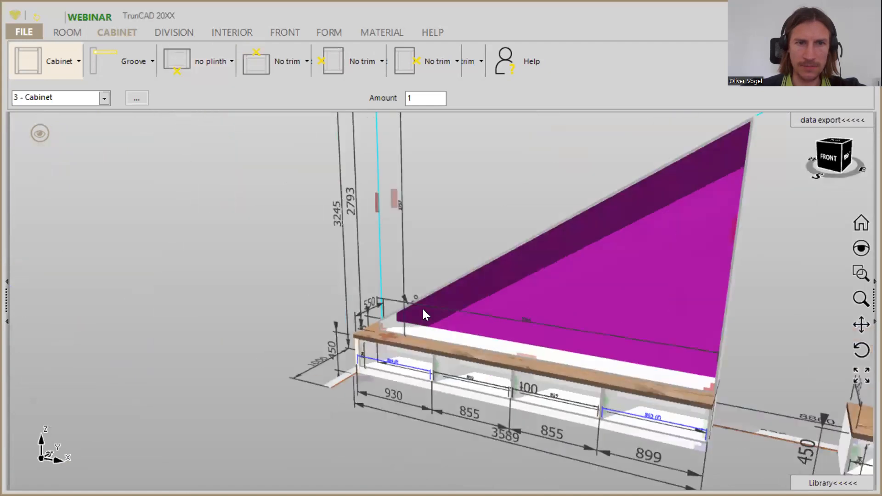
pyautogui.scroll(3, 380, 322)
pyautogui.scroll(4, 379, 320)
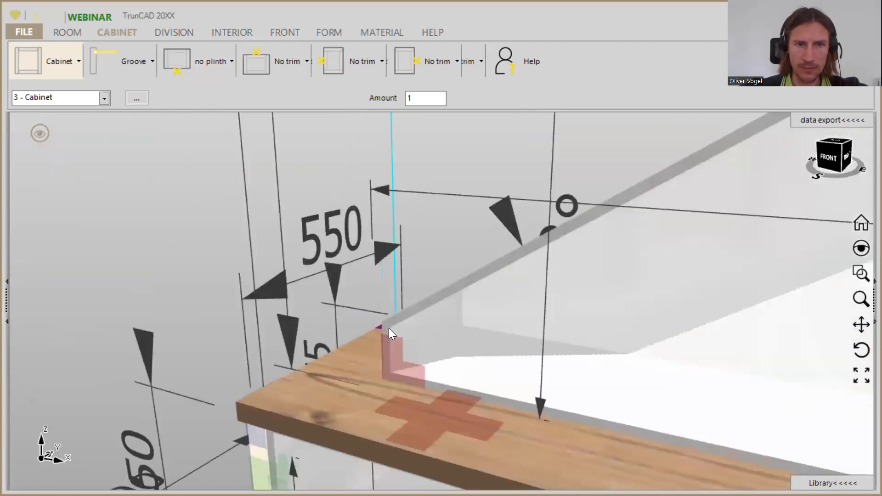
pyautogui.scroll(4, 390, 326)
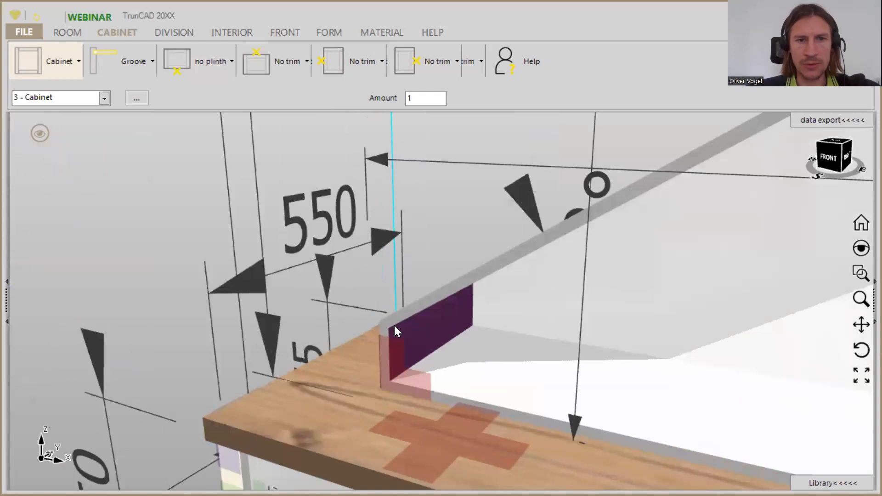
pyautogui.scroll(-6, 377, 320)
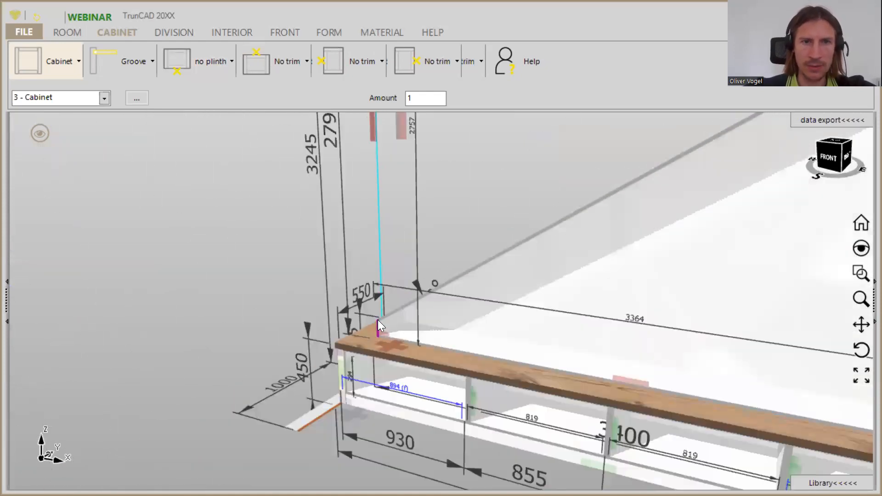
pyautogui.moveTo(377, 320); pyautogui.dragTo(402, 380, button='middle')
pyautogui.scroll(-3, 489, 322)
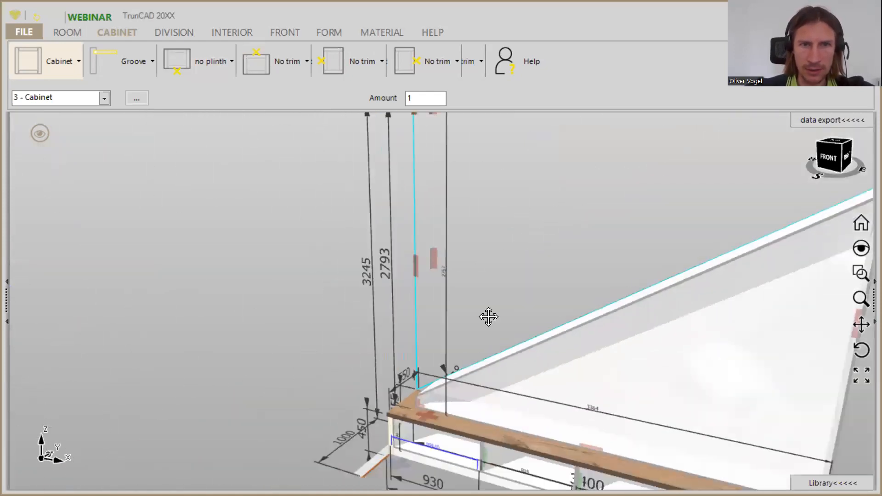
# - Give the sloped upper cabinet a front top trim of the On cabinet type with a height of 70 mm
pyautogui.scroll(3, 412, 134)
pyautogui.rightClick(406, 130)
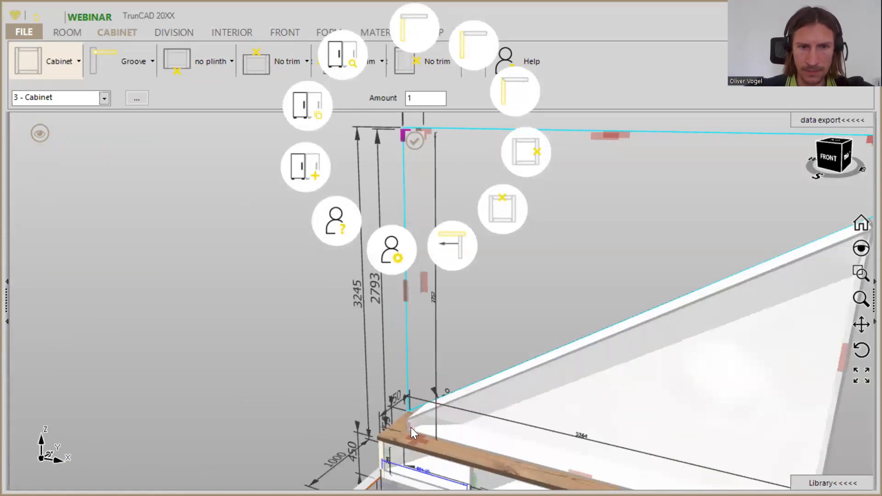
pyautogui.scroll(5, 409, 428)
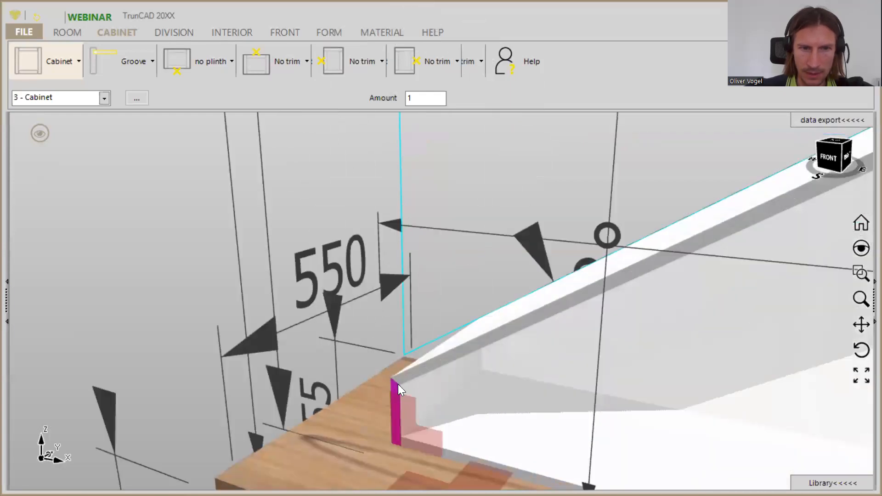
pyautogui.scroll(-5, 416, 409)
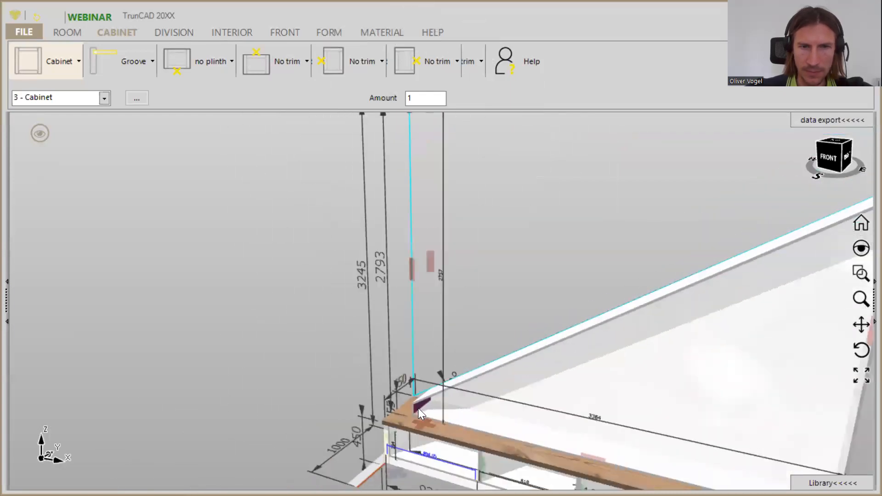
pyautogui.scroll(-5, 419, 409)
pyautogui.moveTo(445, 408); pyautogui.dragTo(476, 407, button='middle')
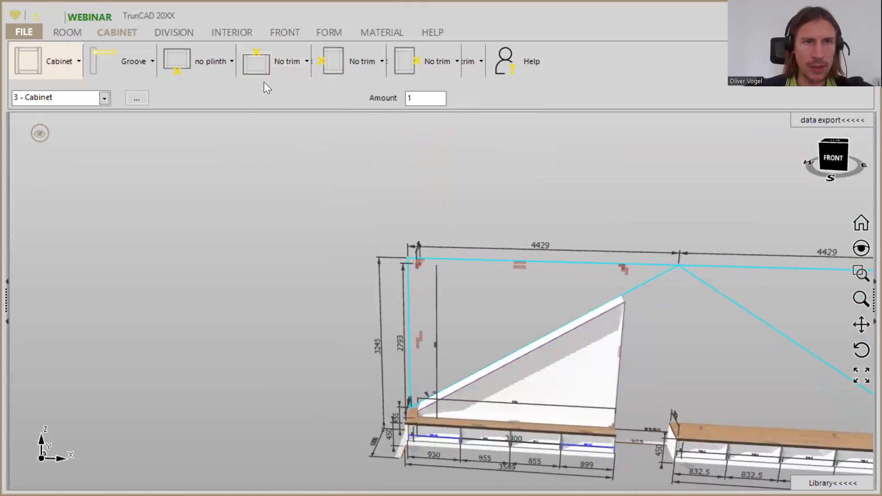
pyautogui.click(289, 66)
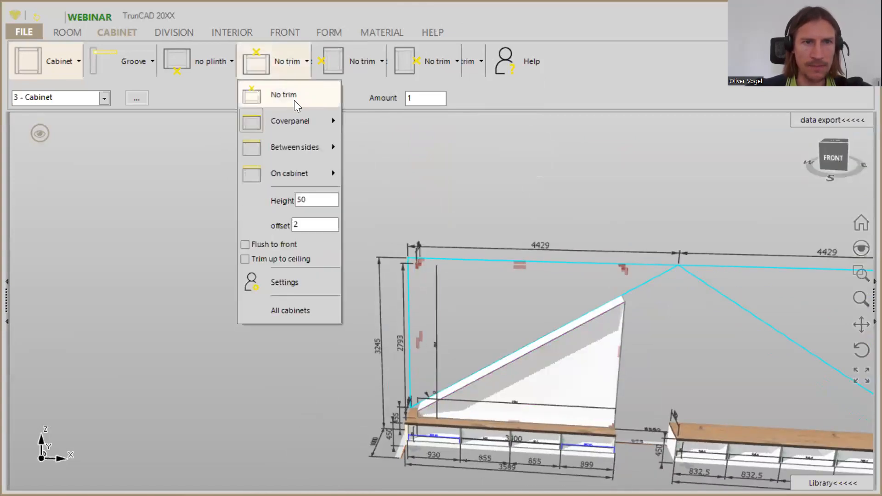
pyautogui.moveTo(296, 167)
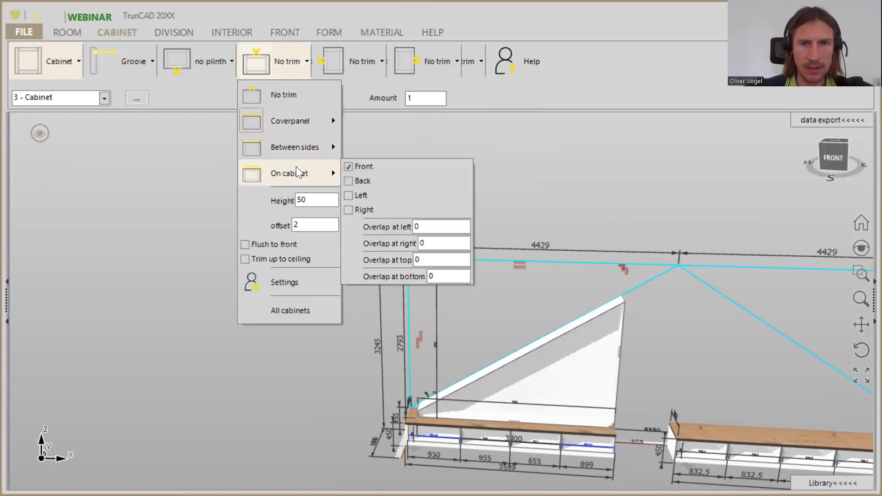
pyautogui.click(297, 172)
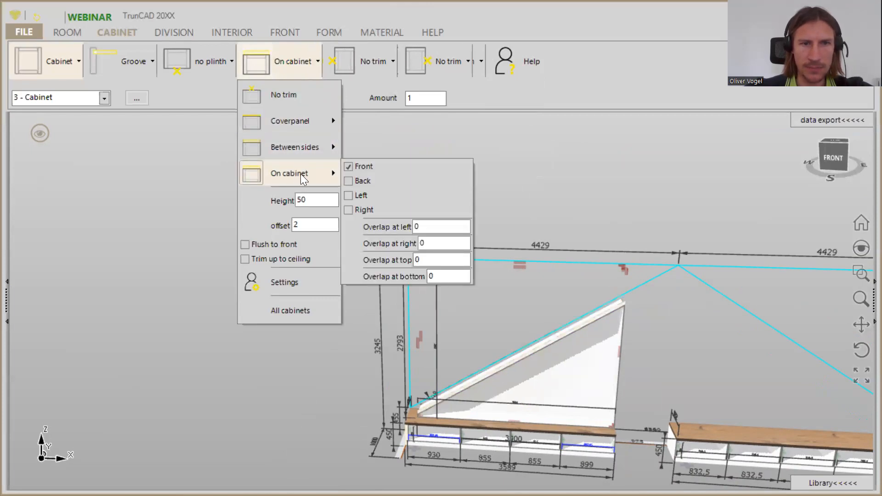
pyautogui.doubleClick(316, 199)
pyautogui.write('7')
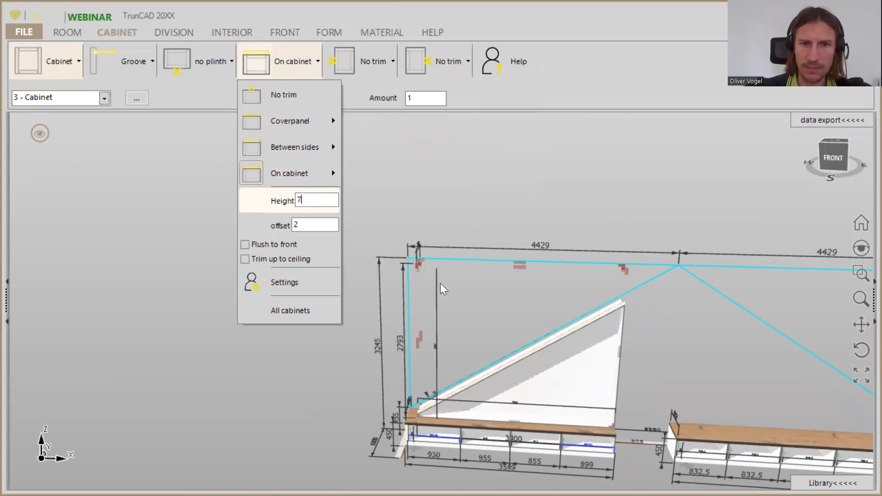
pyautogui.write('0')
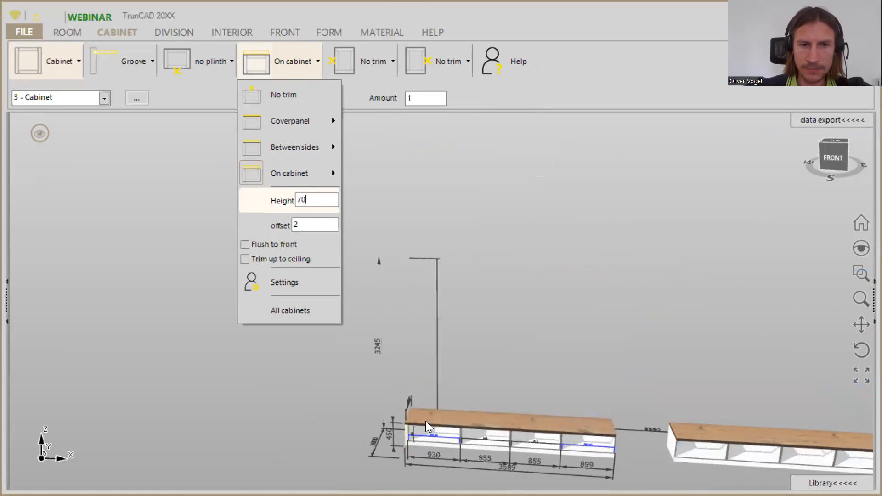
# - Set the top trim's overlap at left to 200 mm so it extends past the cabinet's low outer end
pyautogui.scroll(5, 423, 416)
pyautogui.scroll(2, 419, 413)
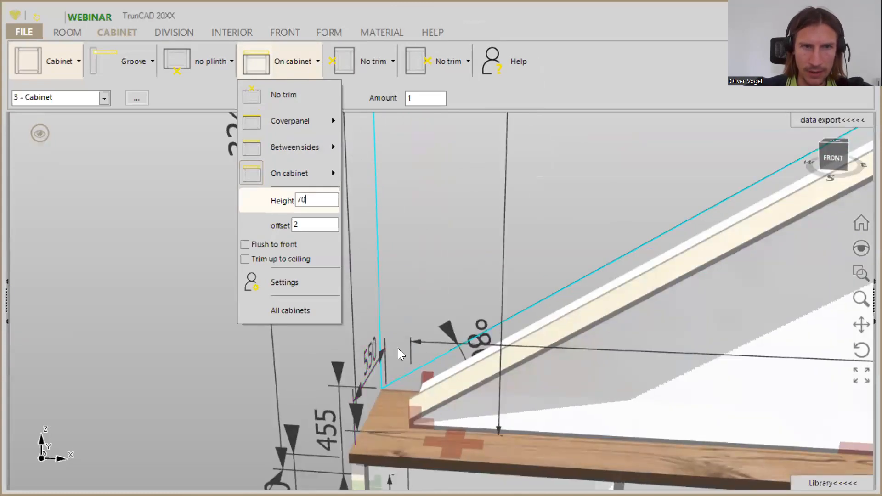
pyautogui.moveTo(286, 177)
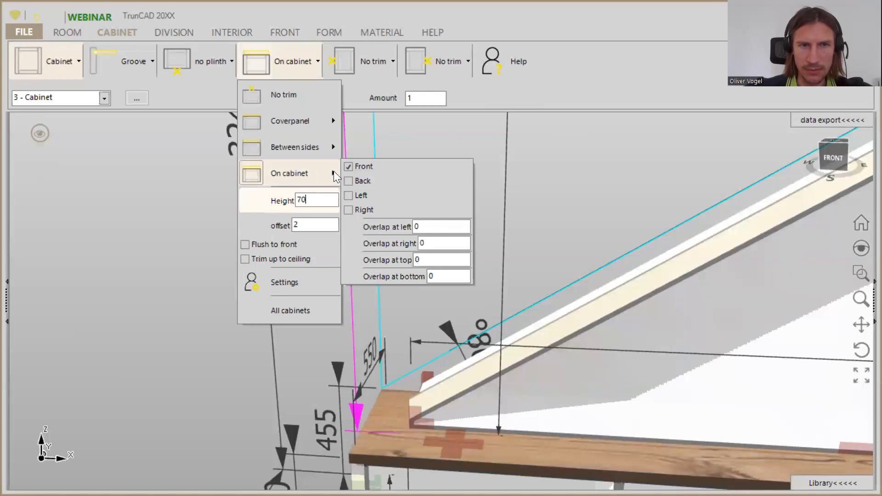
pyautogui.click(428, 229)
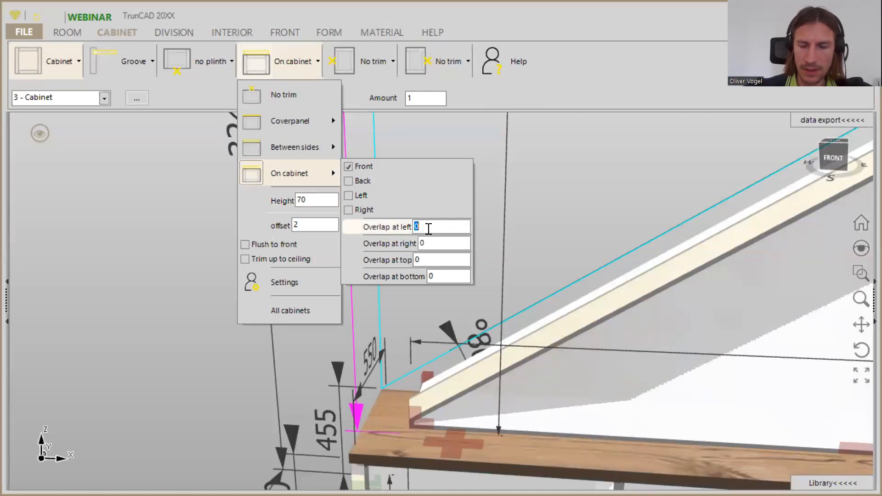
pyautogui.write('2')
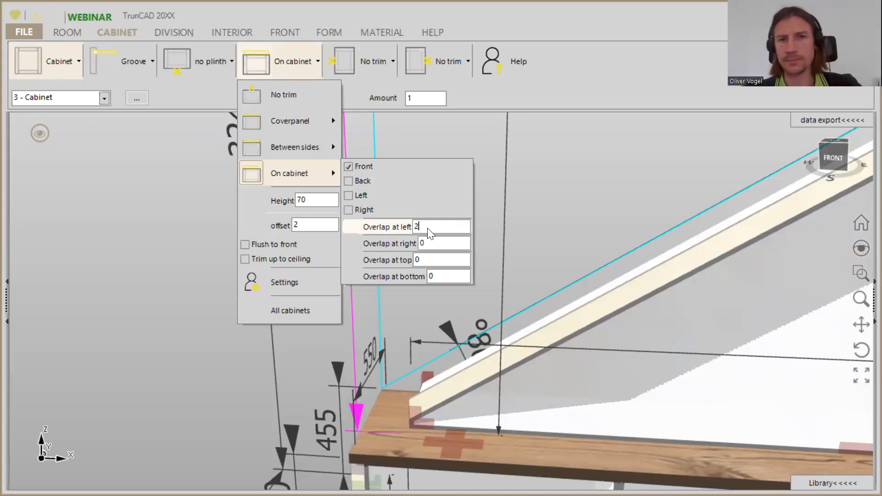
pyautogui.write('0')
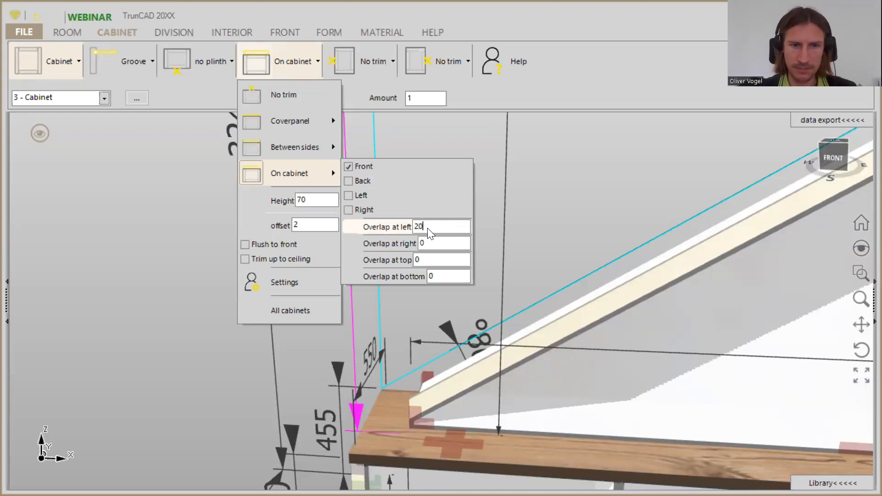
pyautogui.write('0')
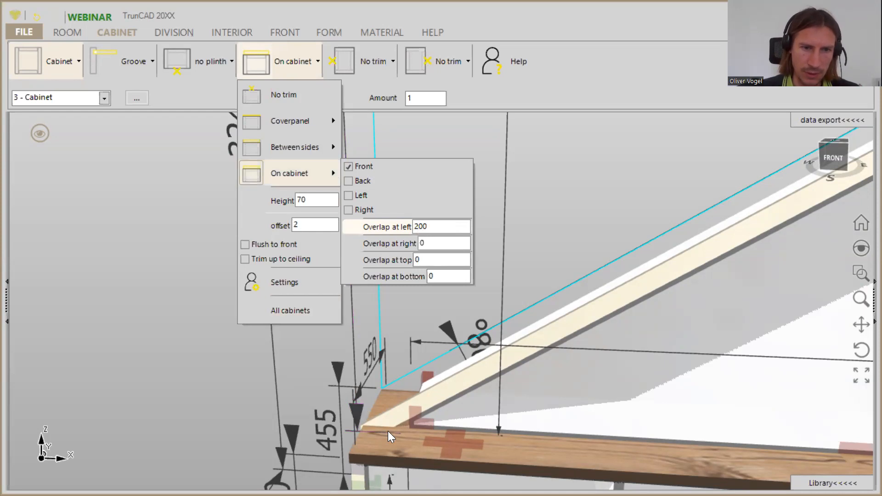
# - Examine the trim's extended low end on the wooden top, and the whole sloped upper cabinet from the front and side
pyautogui.scroll(2, 386, 429)
pyautogui.scroll(2, 385, 427)
pyautogui.moveTo(386, 426); pyautogui.dragTo(395, 410, button='middle')
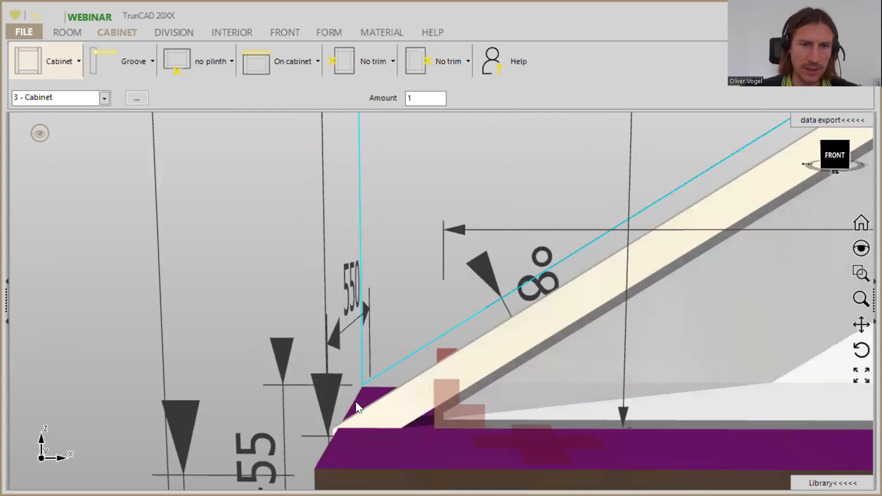
pyautogui.scroll(-3, 457, 315)
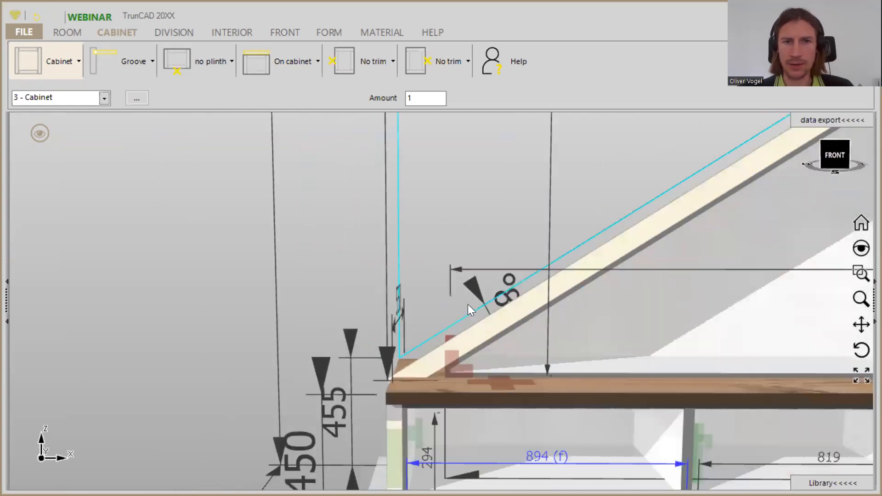
pyautogui.scroll(-8, 469, 305)
pyautogui.scroll(1, 549, 277)
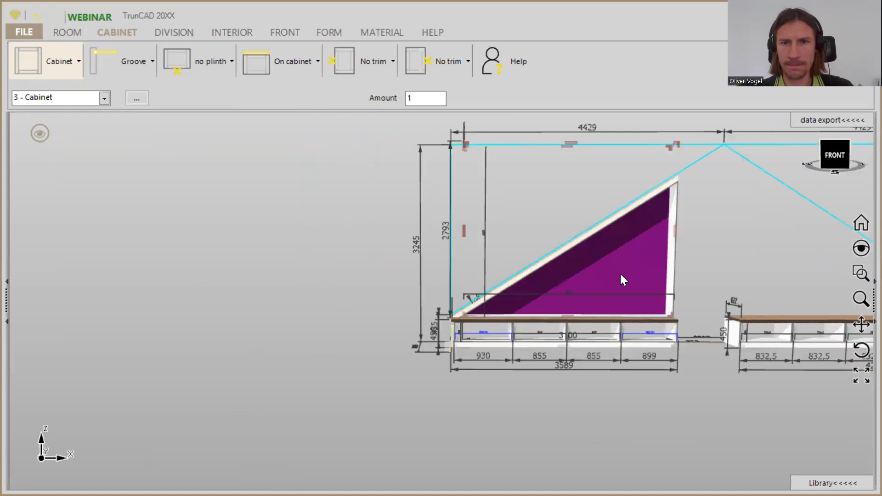
pyautogui.moveTo(686, 258); pyautogui.dragTo(657, 258, button='middle')
pyautogui.moveTo(734, 246); pyautogui.dragTo(708, 265, button='middle')
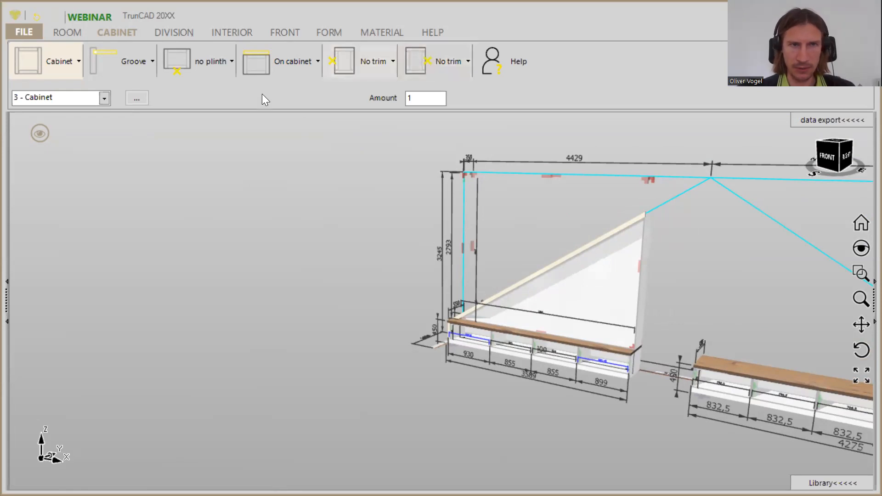
# - Divide the sloped upper cabinet with two evenly spaced vertical partitions
pyautogui.click(168, 35)
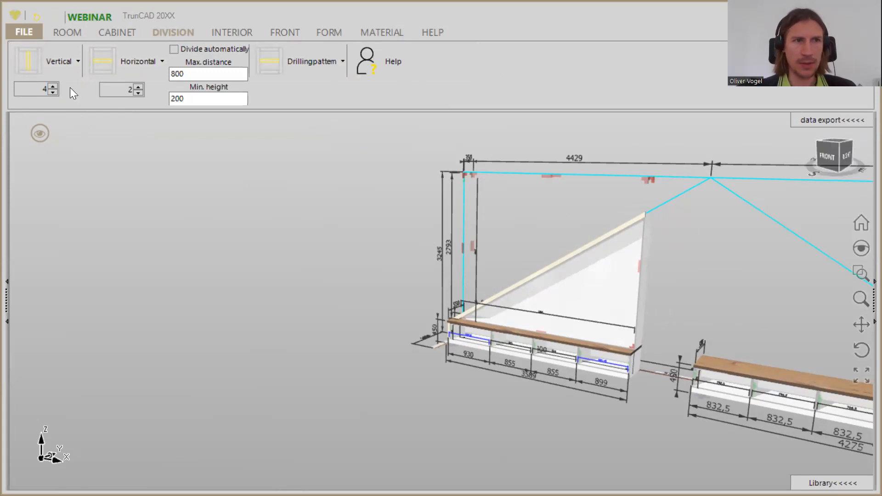
pyautogui.click(53, 92)
pyautogui.click(54, 92)
pyautogui.moveTo(27, 62); pyautogui.dragTo(529, 310)
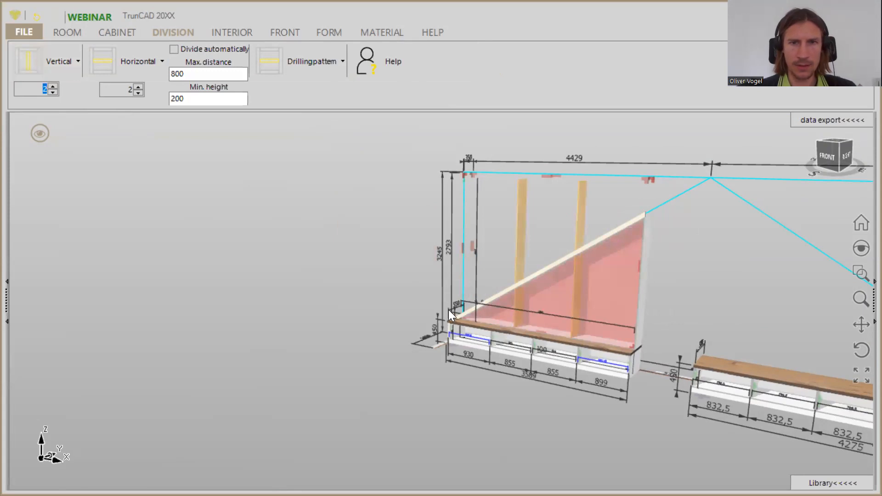
pyautogui.moveTo(460, 304); pyautogui.dragTo(487, 284)
# - Compare the upper cabinet's compartments with the divisions of the left base cabinet below
pyautogui.moveTo(546, 234); pyautogui.dragTo(567, 250, button='middle')
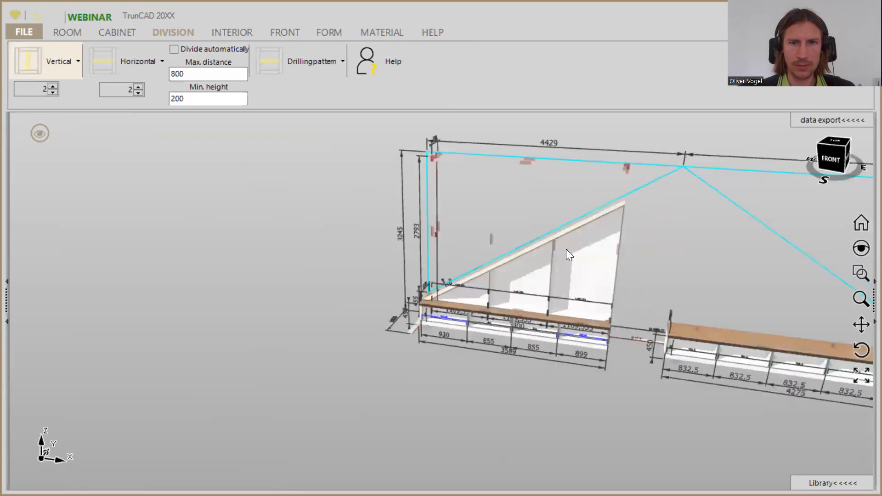
pyautogui.scroll(2, 501, 228)
pyautogui.scroll(5, 533, 355)
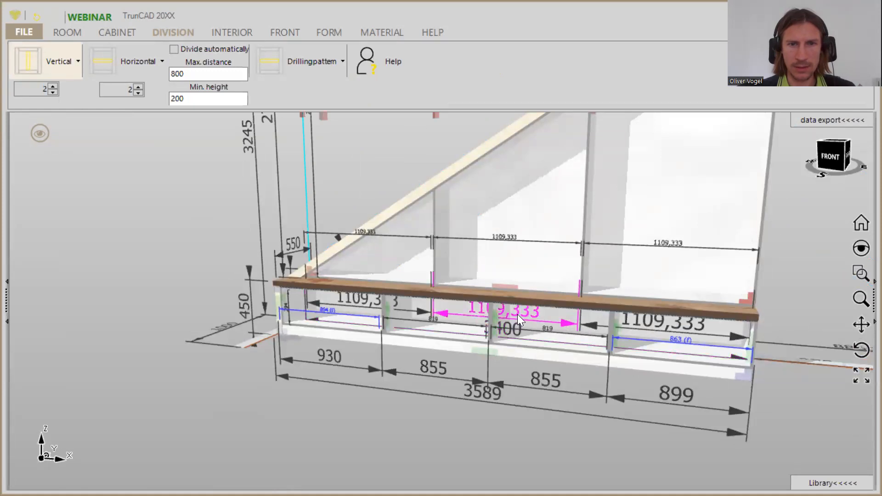
pyautogui.scroll(3, 517, 314)
pyautogui.scroll(-1, 540, 326)
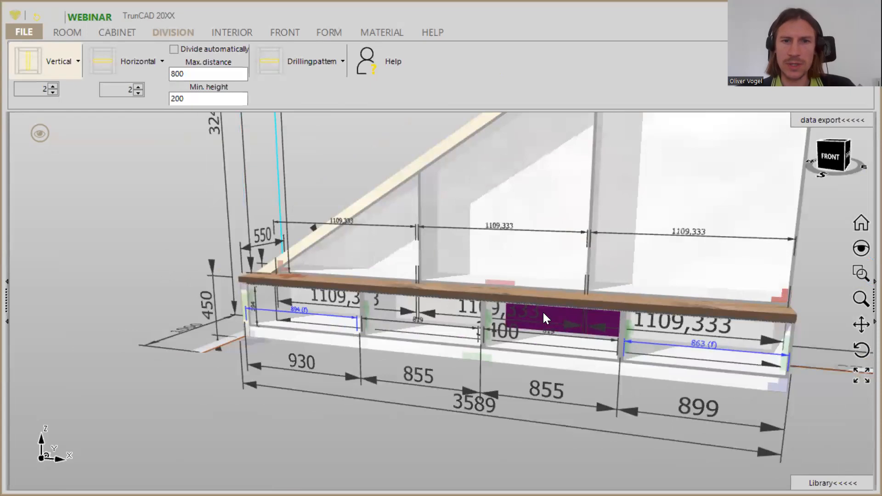
pyautogui.scroll(-3, 542, 311)
pyautogui.moveTo(551, 323); pyautogui.dragTo(514, 335, button='middle')
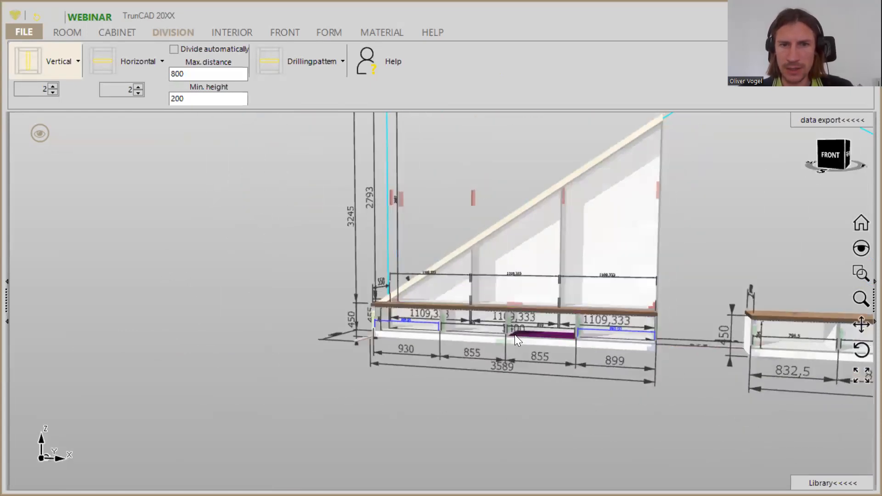
pyautogui.scroll(3, 530, 324)
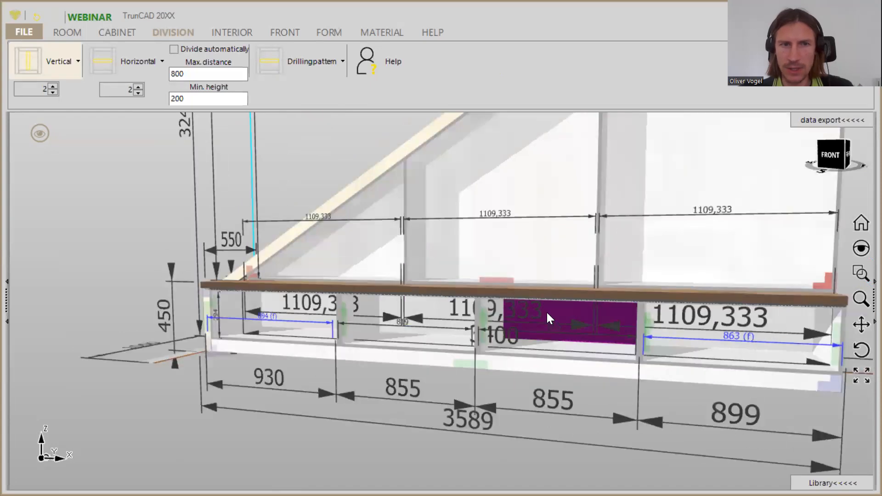
pyautogui.scroll(-5, 547, 312)
# - Switch the display mode so only the sloped upper cabinet is shown, without the room and the base cabinets
pyautogui.click(40, 134)
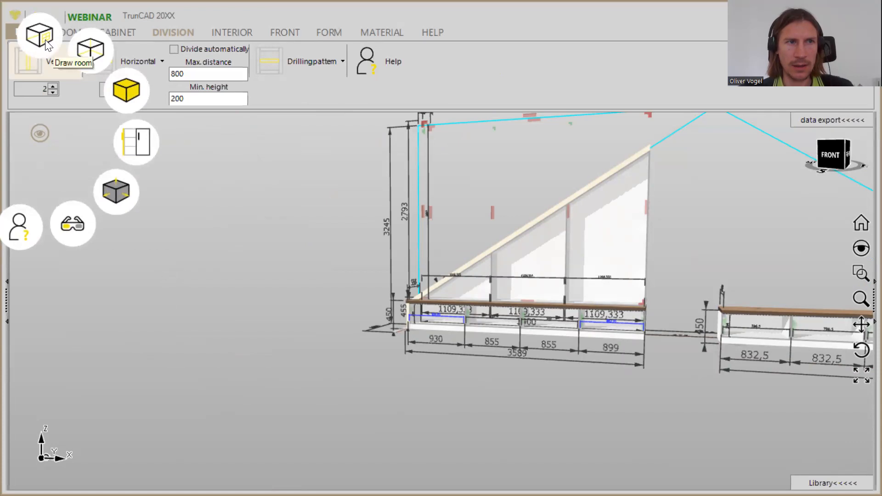
pyautogui.scroll(-1, 45, 40)
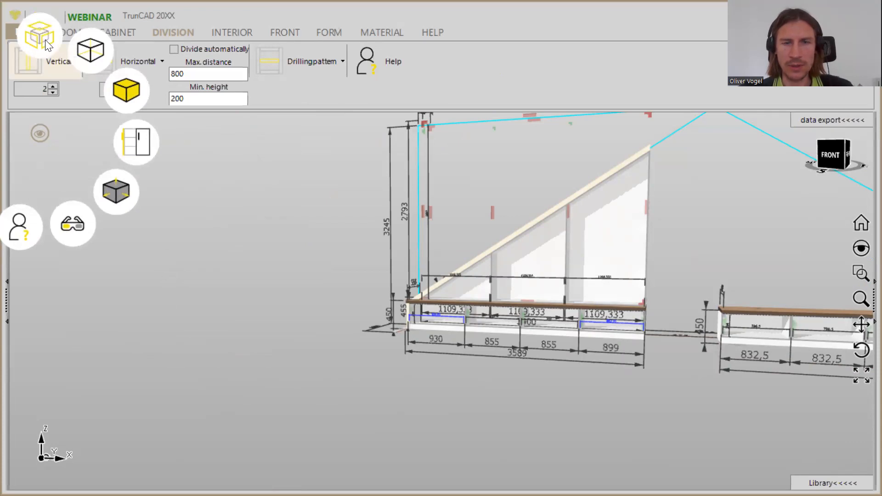
pyautogui.click(45, 40)
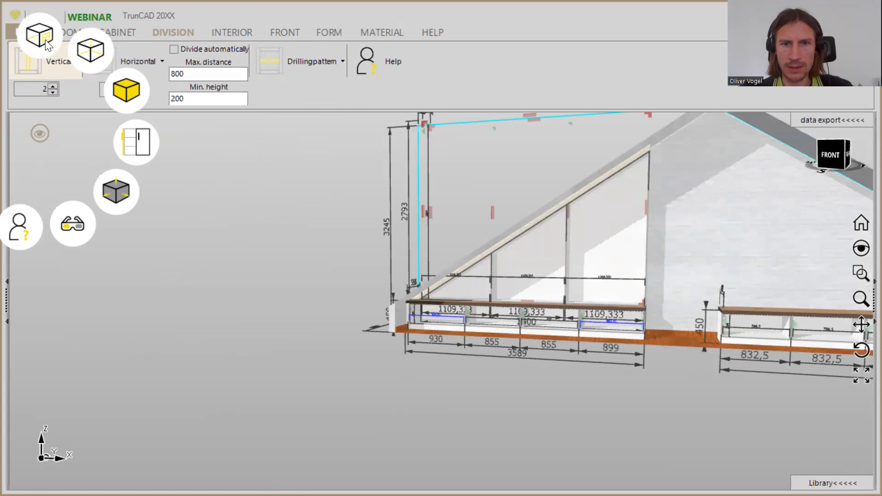
pyautogui.click(46, 44)
# - Enter 2 as the width of the upper cabinet's middle area, making it twice as wide as each outer area
pyautogui.scroll(3, 588, 378)
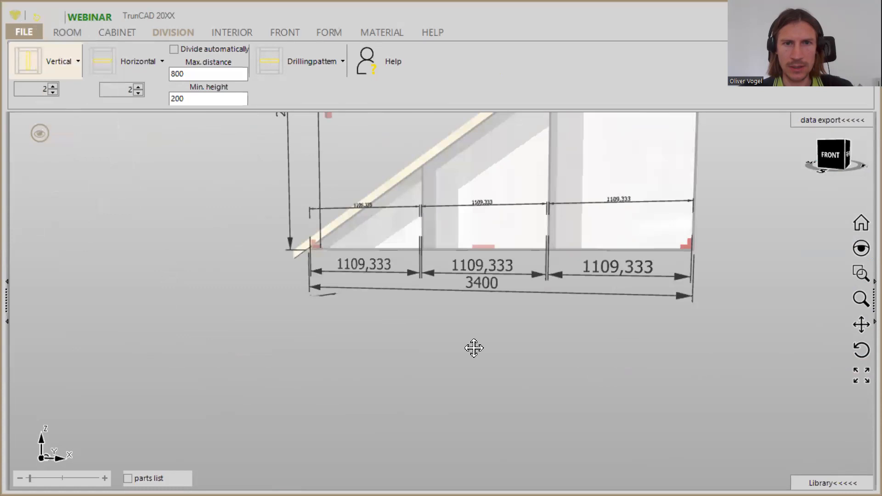
pyautogui.moveTo(473, 349); pyautogui.dragTo(476, 468, button='middle')
pyautogui.moveTo(501, 416); pyautogui.dragTo(492, 405, button='right')
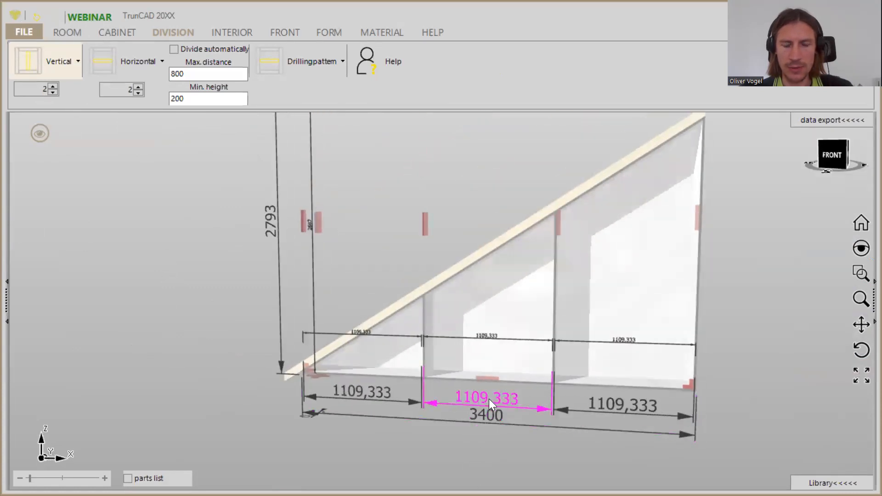
pyautogui.click(489, 399)
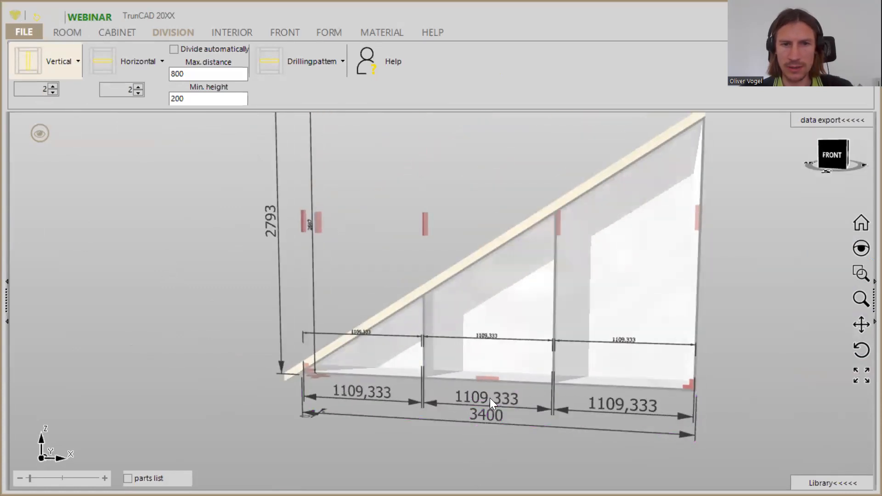
pyautogui.write('2')
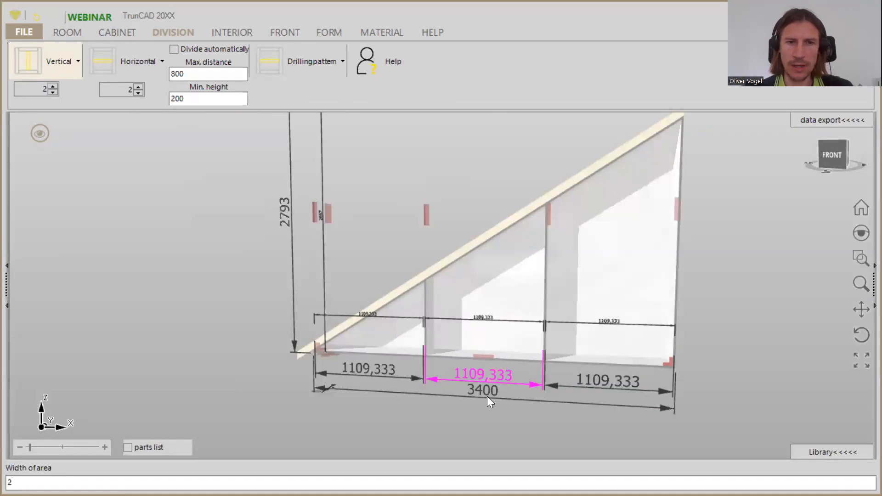
pyautogui.press('Return')
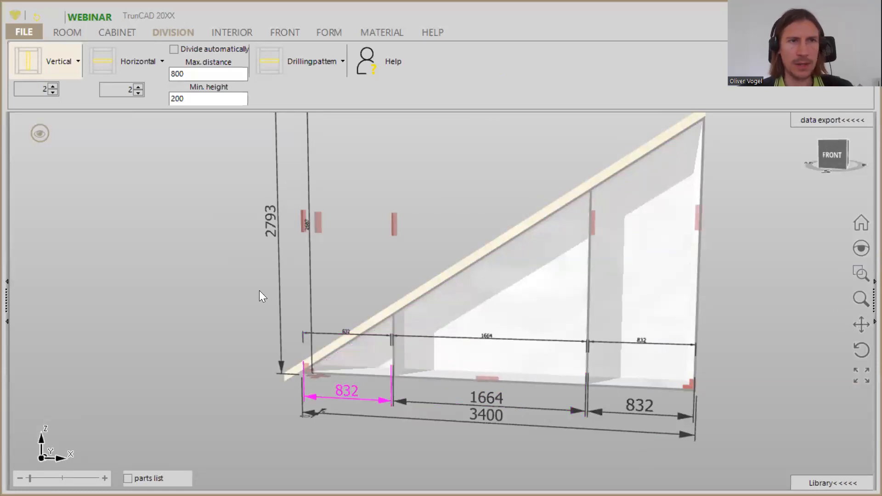
# - Divide the upper cabinet's middle area with one horizontal shelf and its right area with two horizontal shelves
pyautogui.click(138, 92)
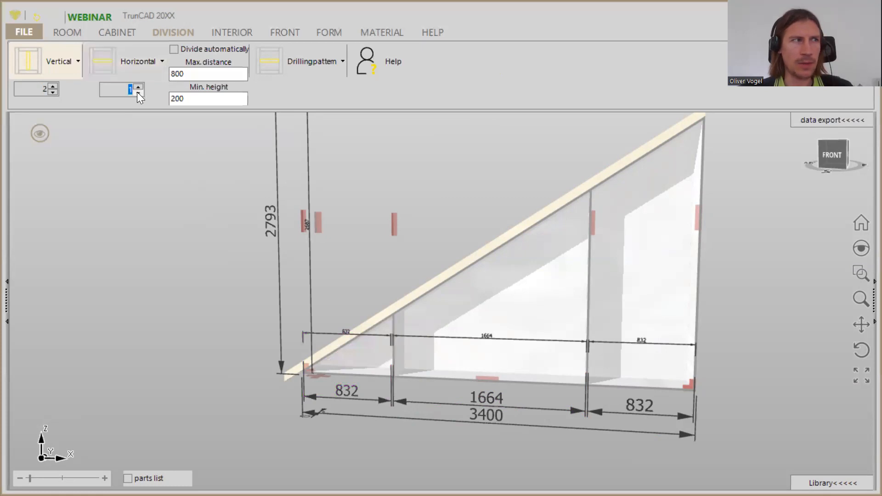
pyautogui.moveTo(100, 51); pyautogui.dragTo(507, 282)
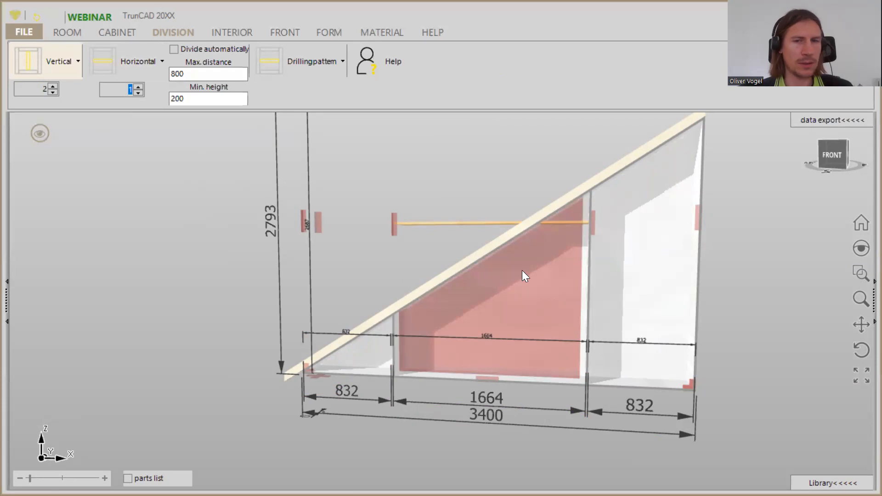
pyautogui.click(138, 87)
pyautogui.moveTo(112, 63); pyautogui.dragTo(650, 270)
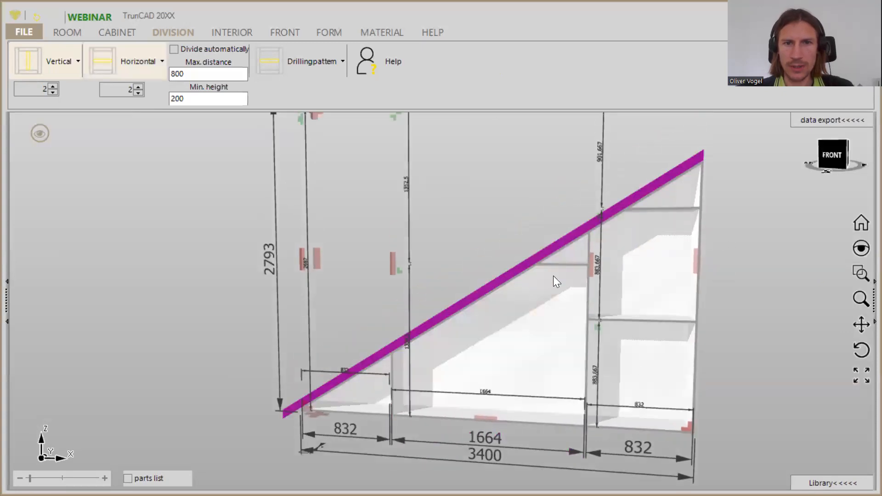
# - Set the height of the lower area in the upper cabinet's middle section to 480
pyautogui.moveTo(629, 256); pyautogui.dragTo(617, 239, button='middle')
pyautogui.scroll(-3, 617, 238)
pyautogui.keyDown('ctrl'); pyautogui.moveTo(715, 242); pyautogui.dragTo(710, 273, button='middle'); pyautogui.keyUp('ctrl')
pyautogui.moveTo(551, 226); pyautogui.dragTo(560, 223, button='middle')
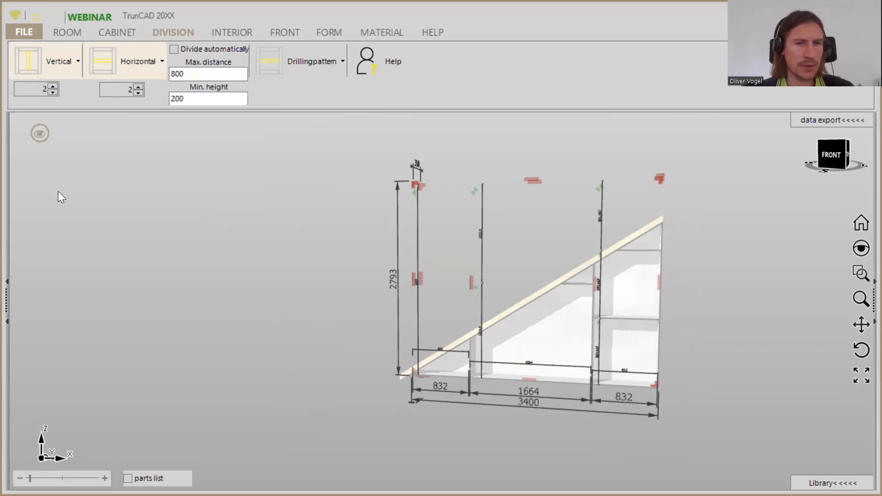
pyautogui.scroll(3, 554, 308)
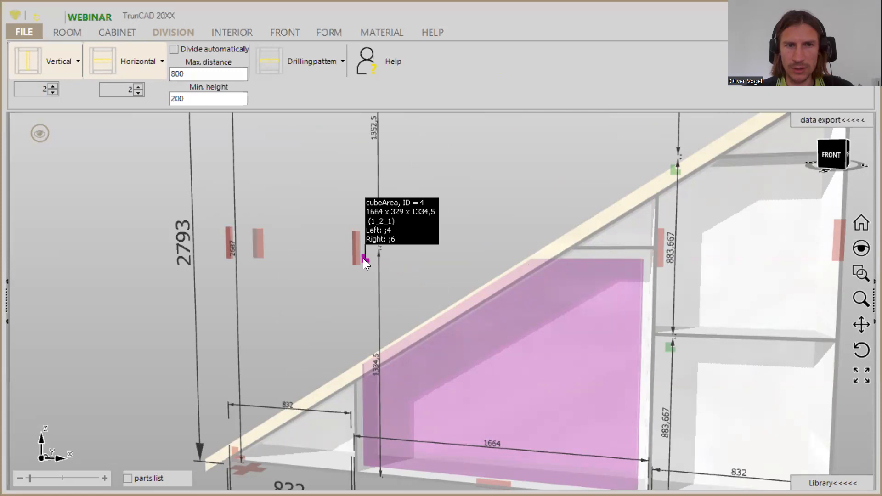
pyautogui.scroll(2, 363, 260)
pyautogui.scroll(1, 363, 259)
pyautogui.scroll(-3, 363, 259)
pyautogui.rightClick(363, 260)
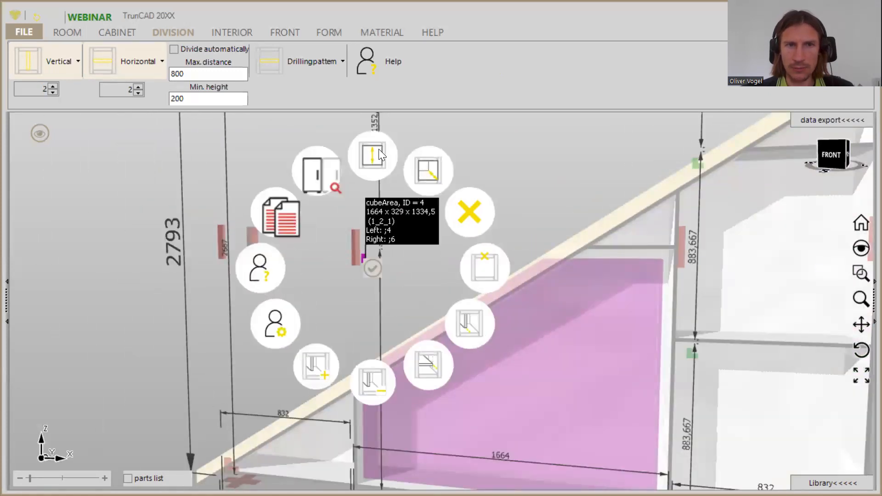
pyautogui.click(378, 153)
pyautogui.write('4')
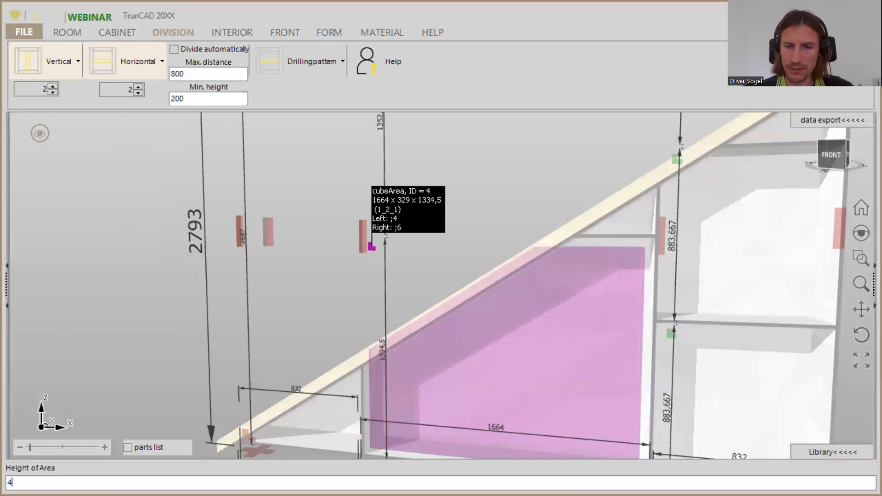
pyautogui.write('80')
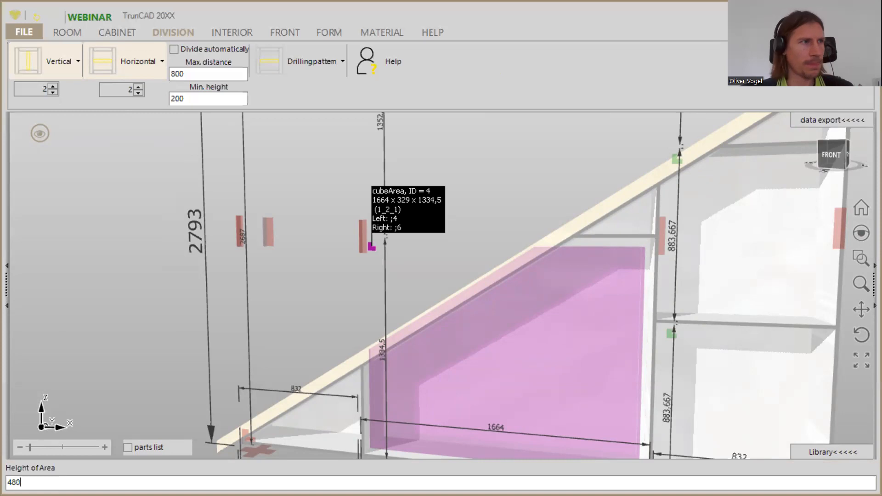
pyautogui.press('Return')
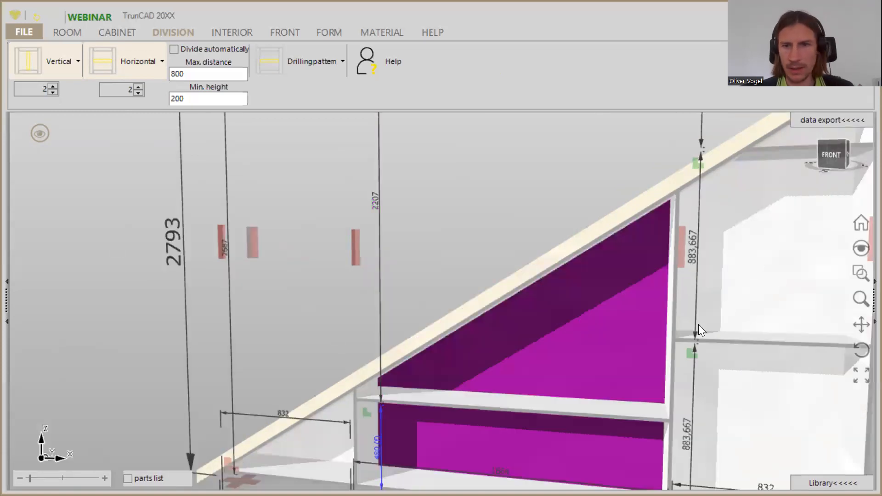
# - In the upper cabinet's right section, set the lowest area's height to 930 and the area above it to 600
pyautogui.rightClick(689, 354)
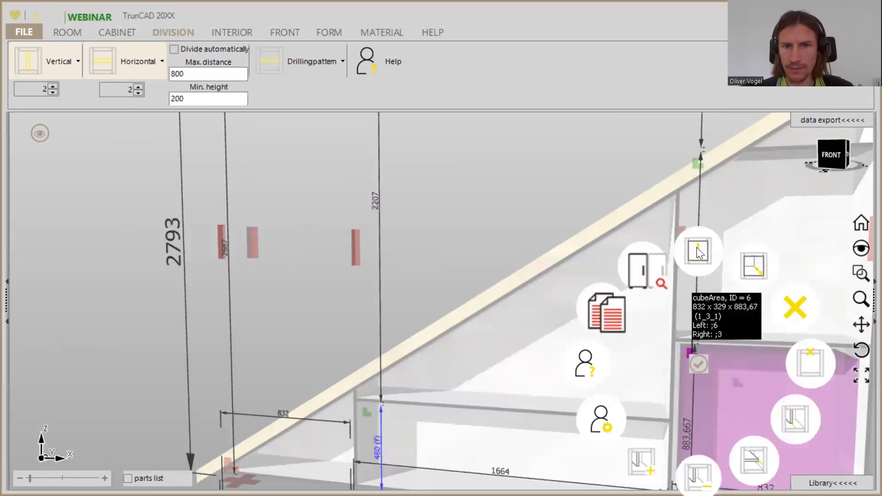
pyautogui.click(696, 247)
pyautogui.write('930')
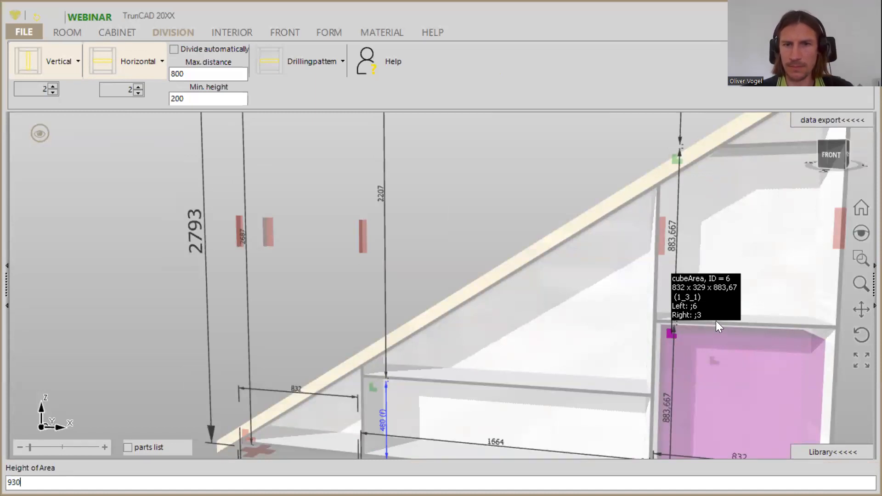
pyautogui.press('Return')
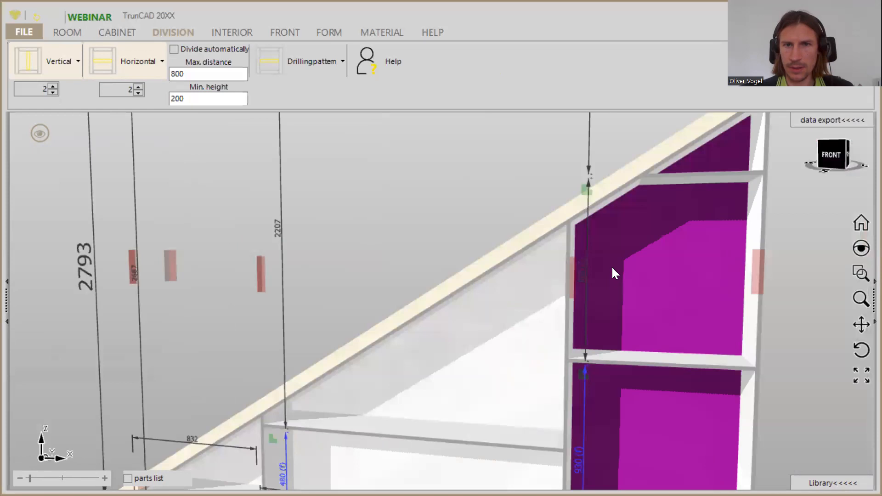
pyautogui.rightClick(586, 192)
pyautogui.click(598, 95)
pyautogui.write('600')
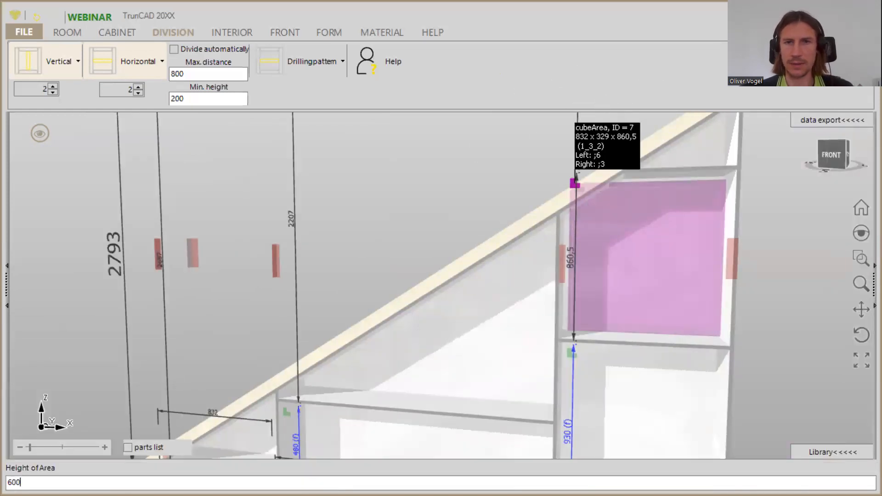
pyautogui.press('Return')
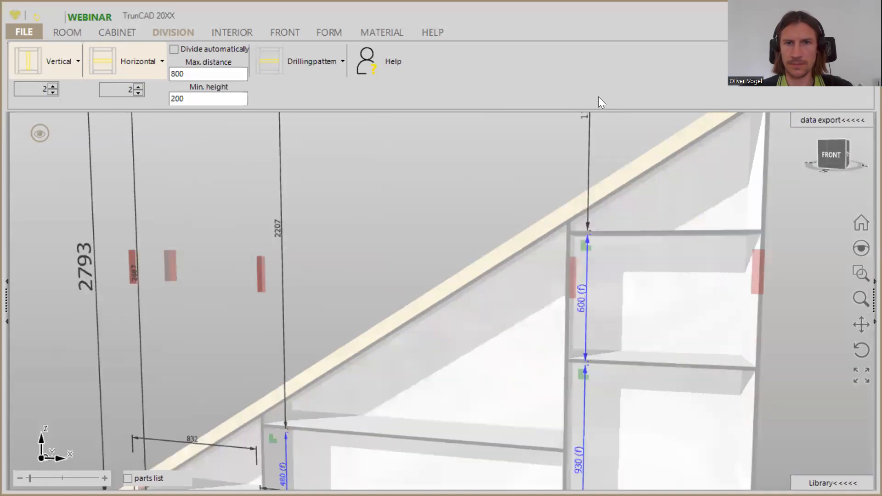
pyautogui.scroll(-5, 602, 297)
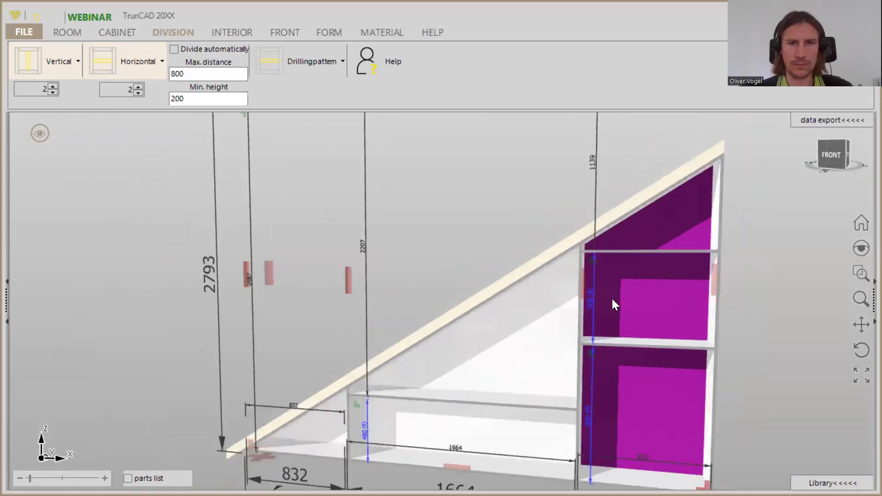
# - Divide the sloped area above the middle section's shelf with three vertical partitions
pyautogui.moveTo(476, 270); pyautogui.dragTo(477, 293)
pyautogui.click(54, 86)
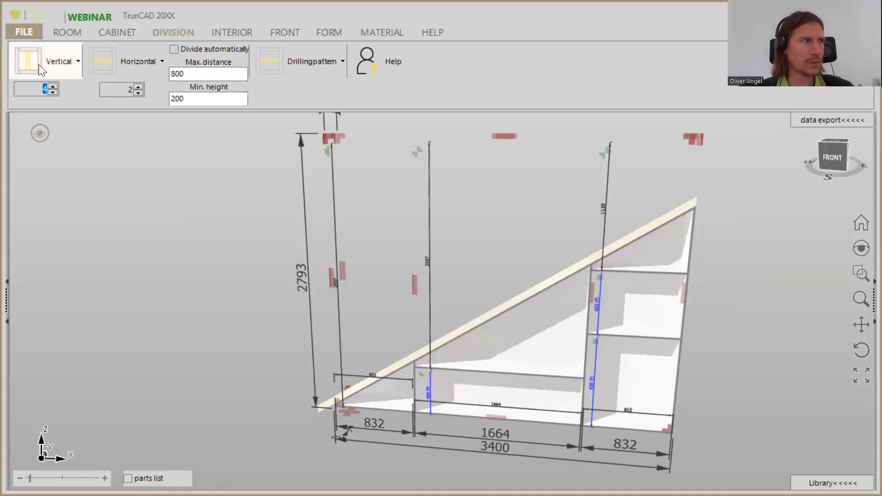
pyautogui.click(52, 92)
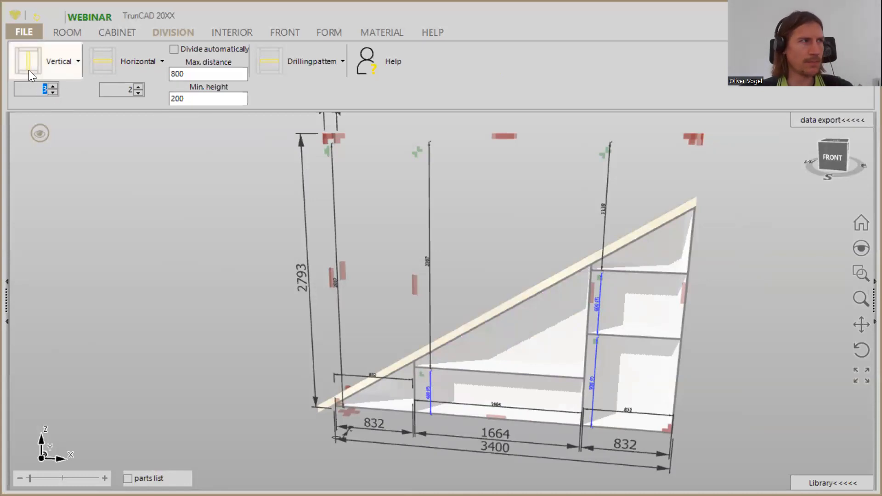
pyautogui.moveTo(28, 70); pyautogui.dragTo(549, 339)
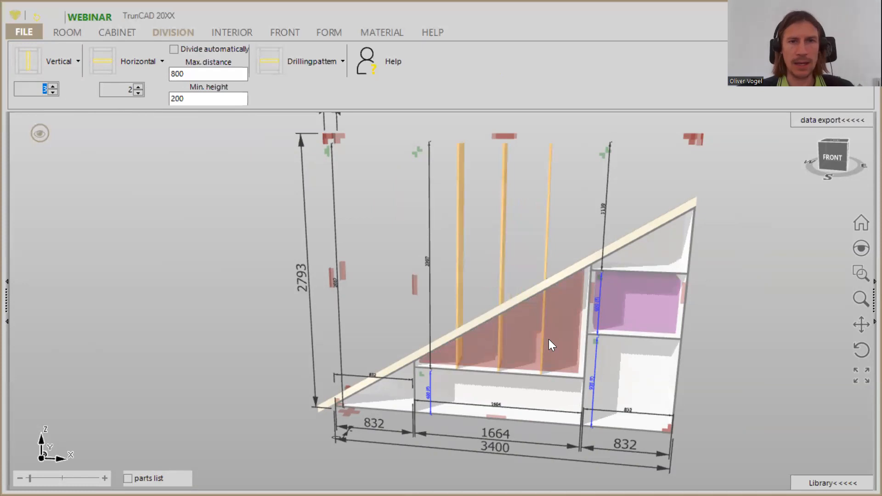
pyautogui.moveTo(549, 339); pyautogui.dragTo(548, 339)
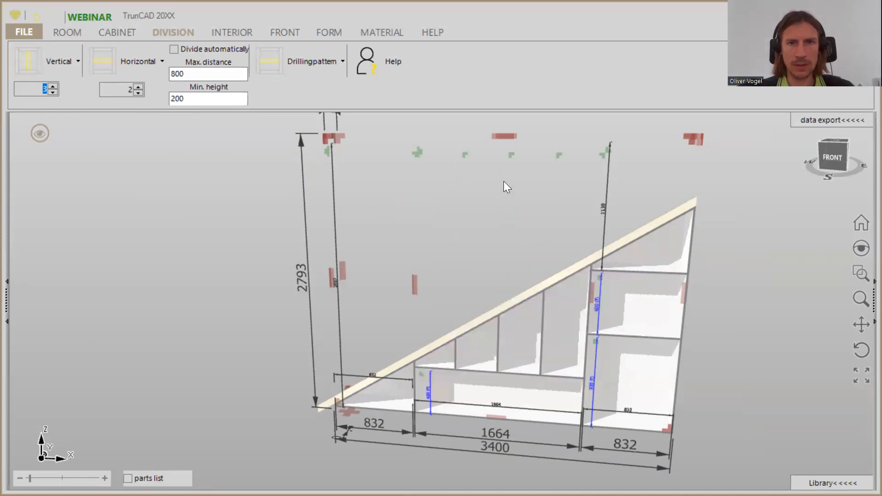
# - Set the width of the third compartment from the left above the middle section's shelf to 229
pyautogui.moveTo(464, 154)
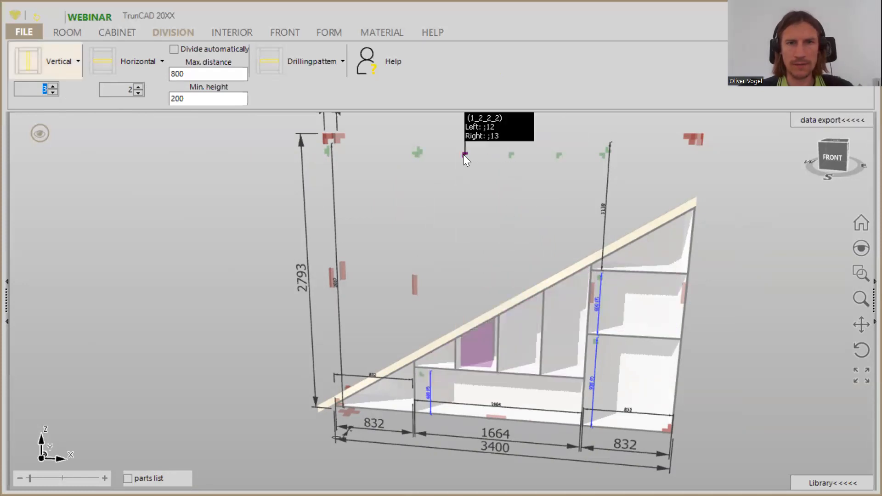
pyautogui.moveTo(559, 156)
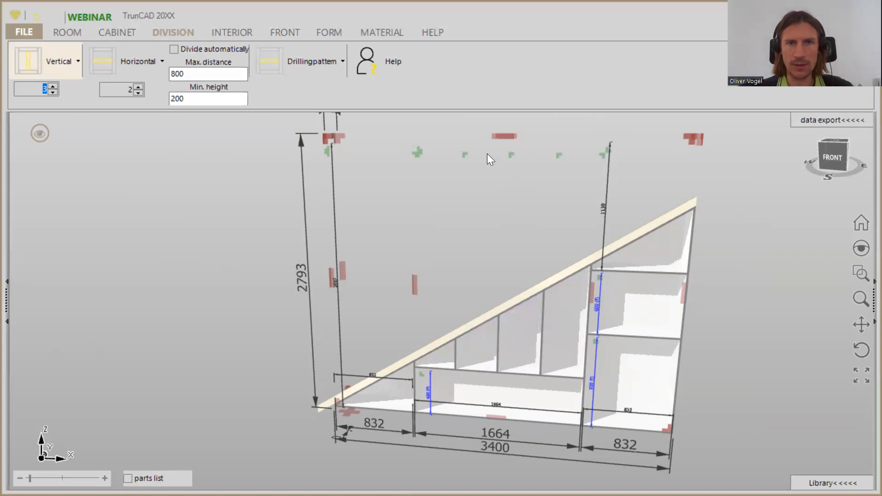
pyautogui.moveTo(420, 153)
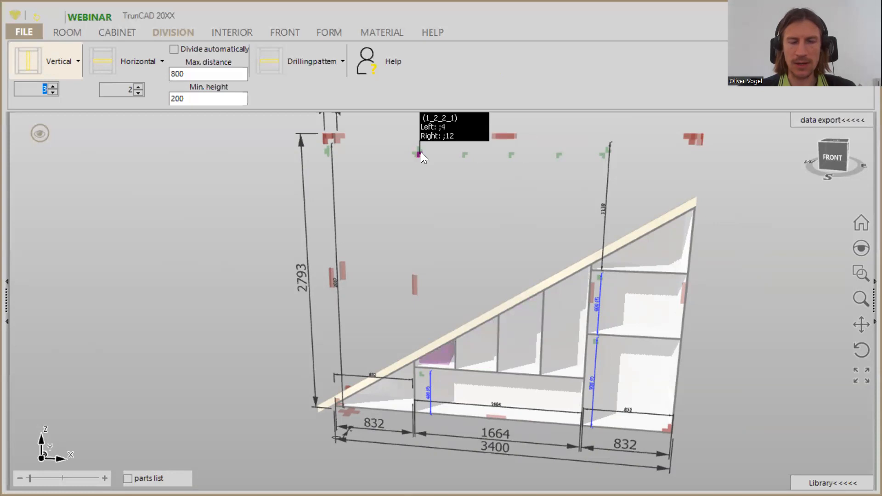
pyautogui.rightClick(512, 153)
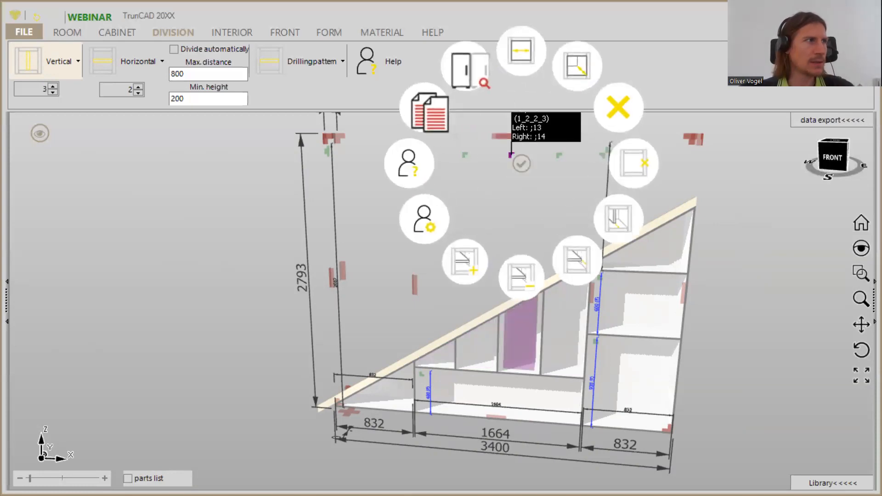
pyautogui.click(521, 50)
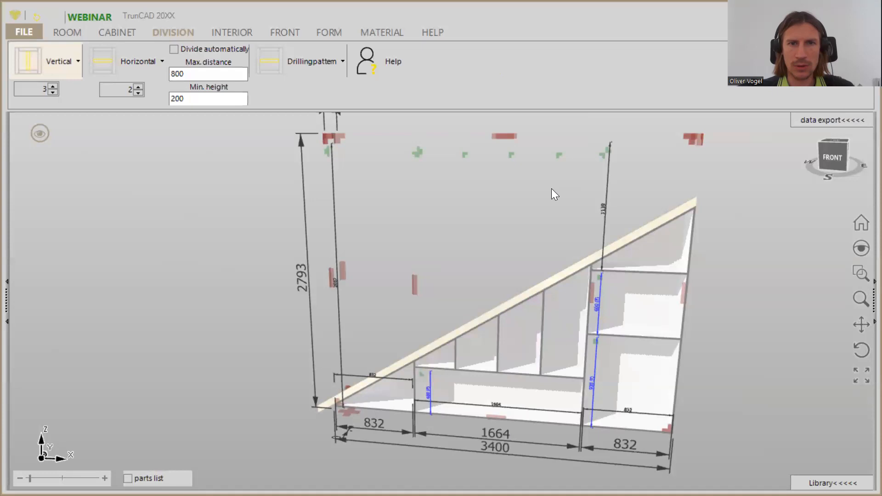
pyautogui.rightClick(514, 155)
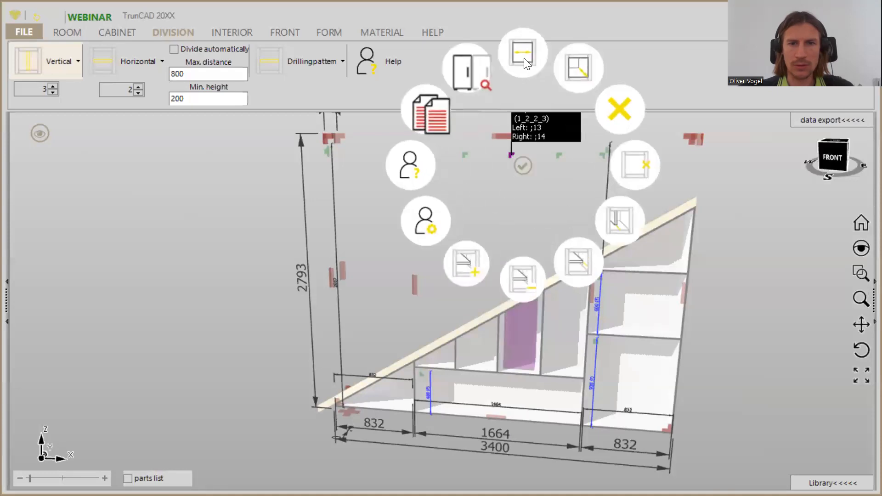
pyautogui.click(524, 58)
pyautogui.write('229')
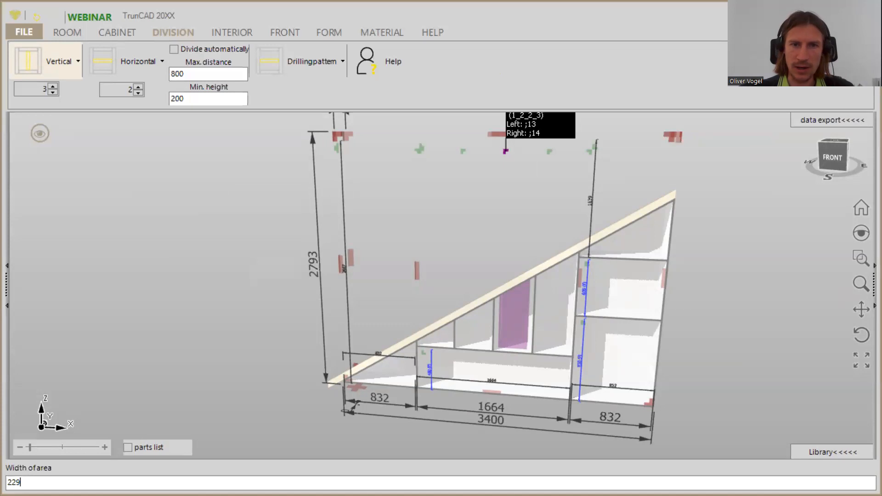
pyautogui.press('Return')
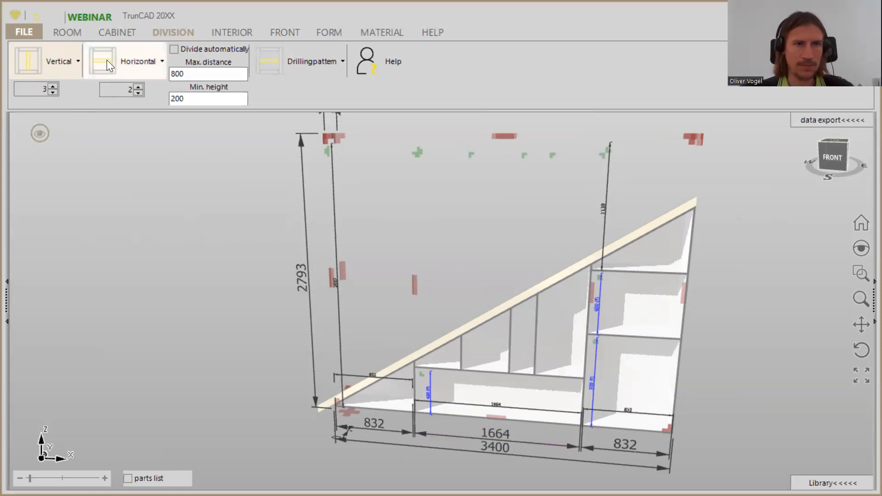
# - Add one horizontal shelf to the second compartment above the middle section's shelf and set its lower area's height to 290
pyautogui.click(138, 92)
pyautogui.moveTo(121, 77); pyautogui.dragTo(489, 346)
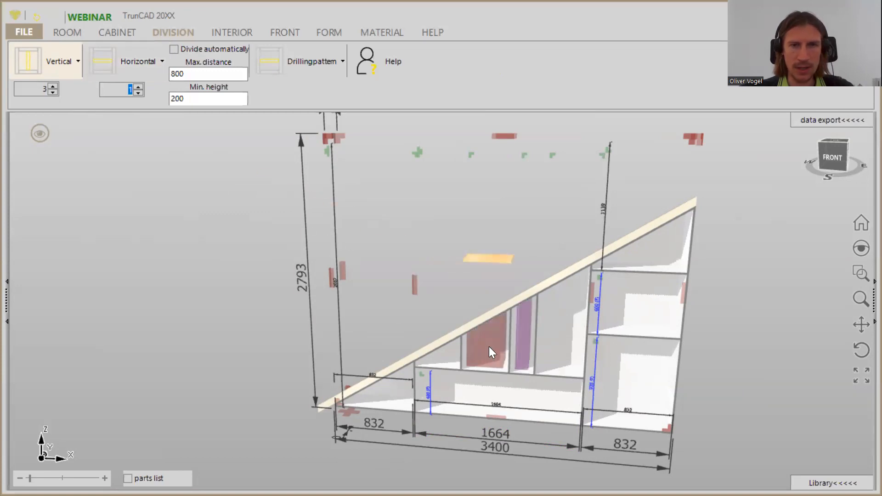
pyautogui.moveTo(489, 346); pyautogui.dragTo(486, 332)
pyautogui.scroll(3, 495, 278)
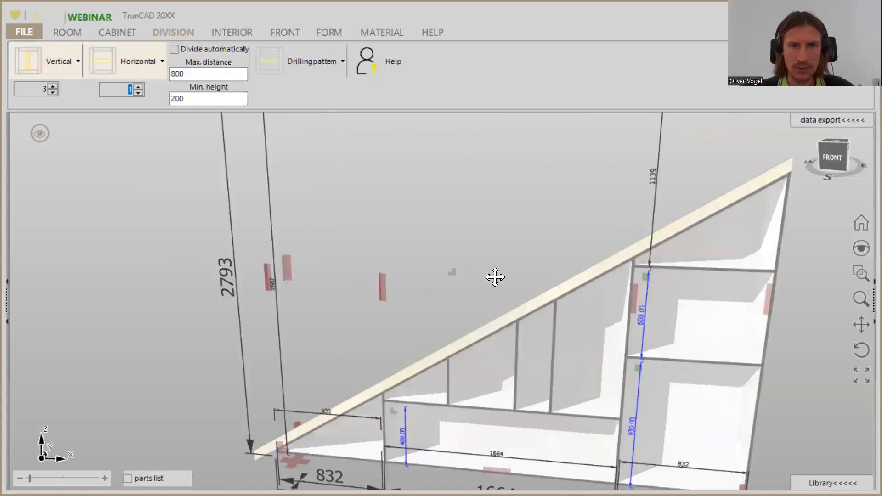
pyautogui.moveTo(494, 278); pyautogui.dragTo(495, 254, button='middle')
pyautogui.moveTo(495, 253); pyautogui.dragTo(476, 240, button='right')
pyautogui.moveTo(453, 243)
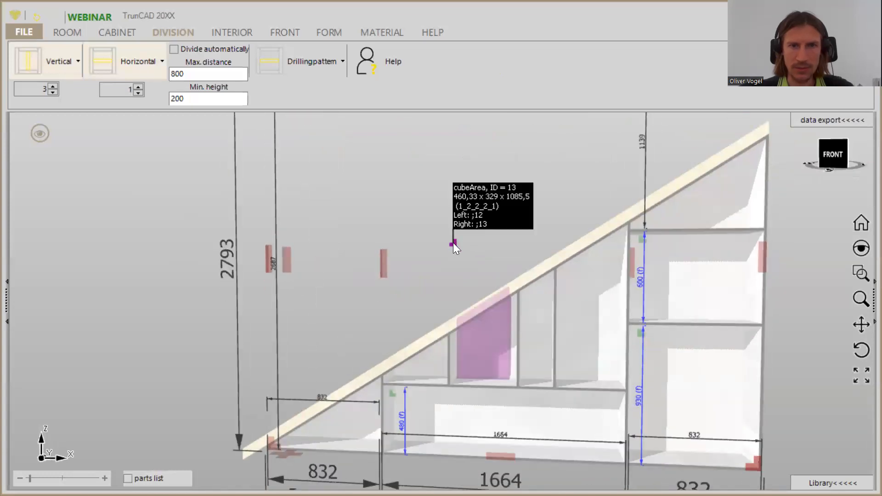
pyautogui.click(453, 243)
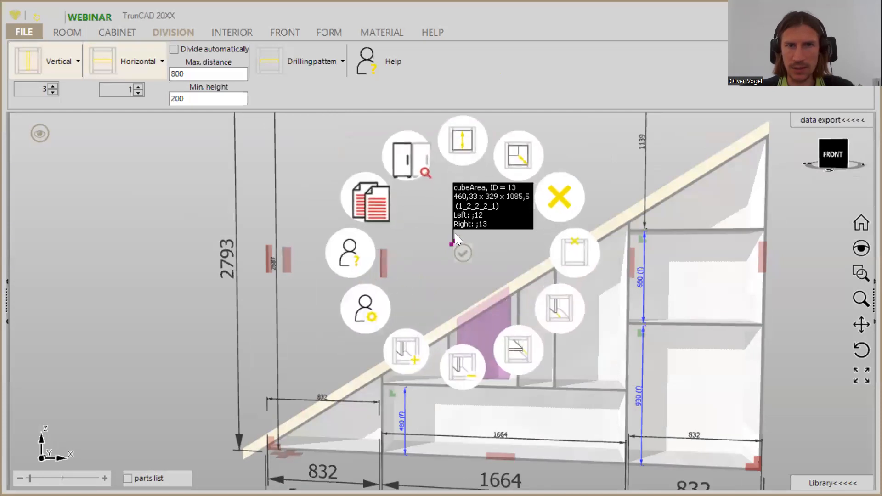
pyautogui.click(459, 141)
pyautogui.write('290')
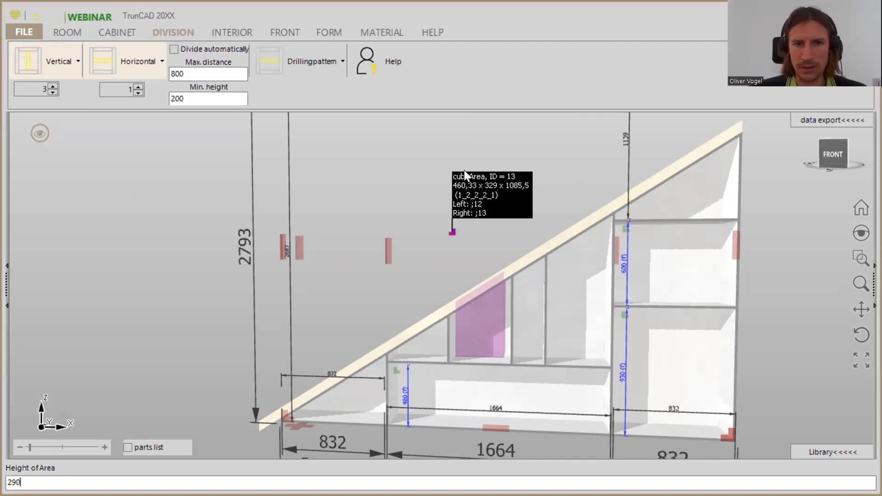
pyautogui.press('Return')
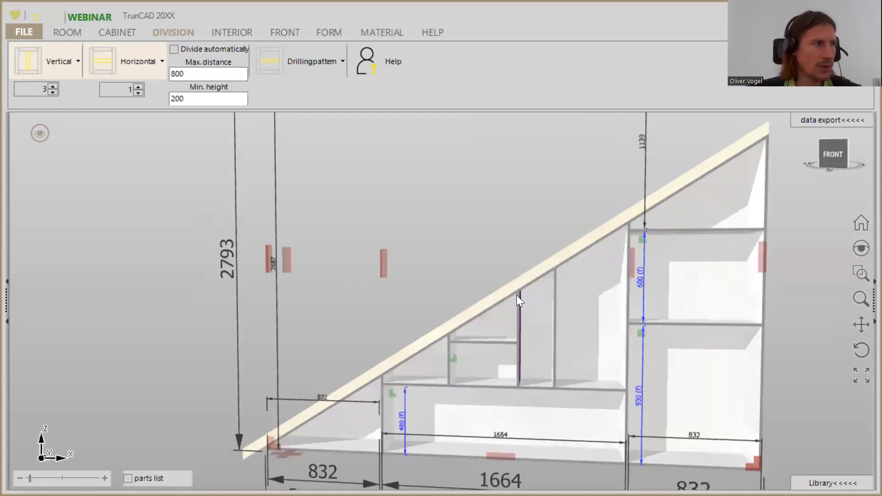
# - Add two adjustable shelves each to the third and fourth compartments above the middle section's shelf, and check the adjustable shelf options
pyautogui.scroll(2, 543, 346)
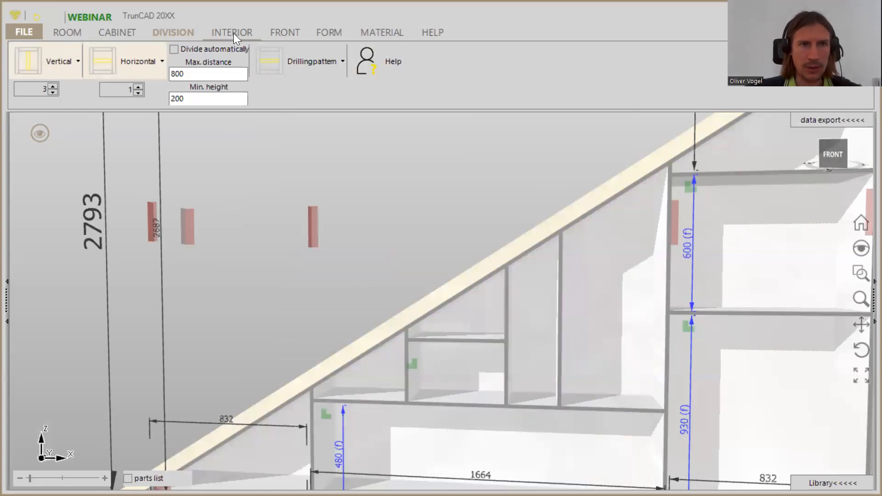
pyautogui.click(233, 33)
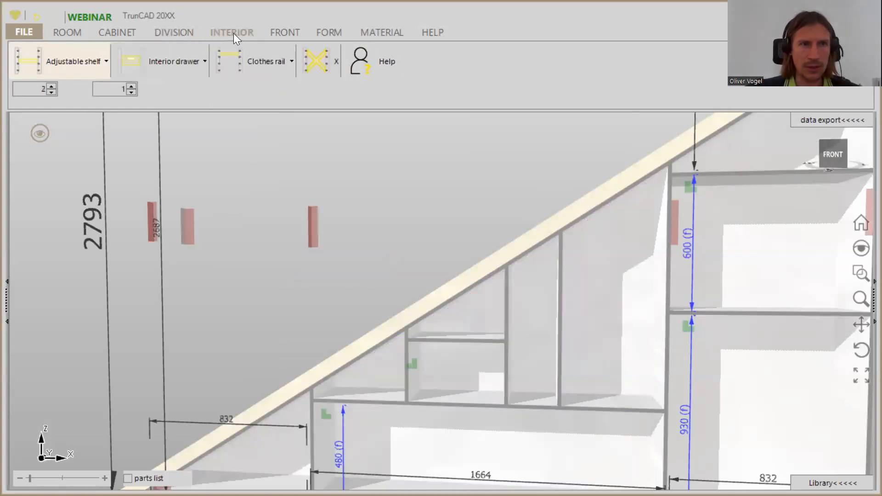
pyautogui.click(27, 68)
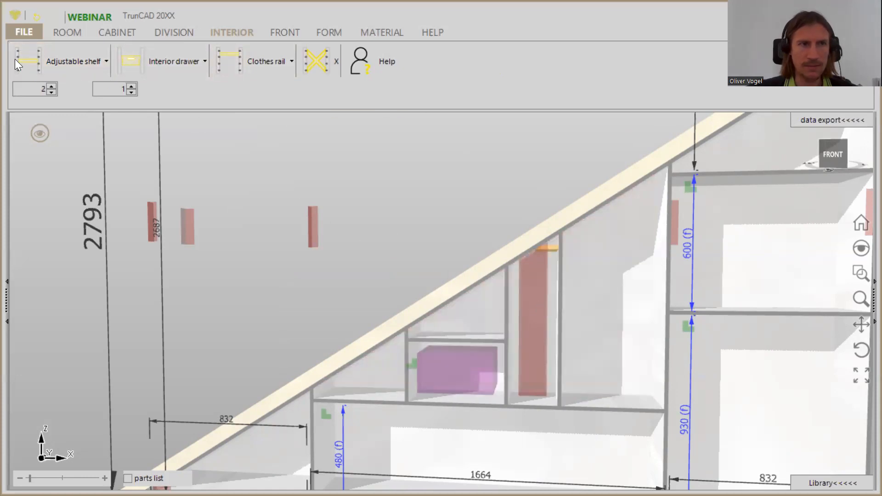
pyautogui.click(32, 60)
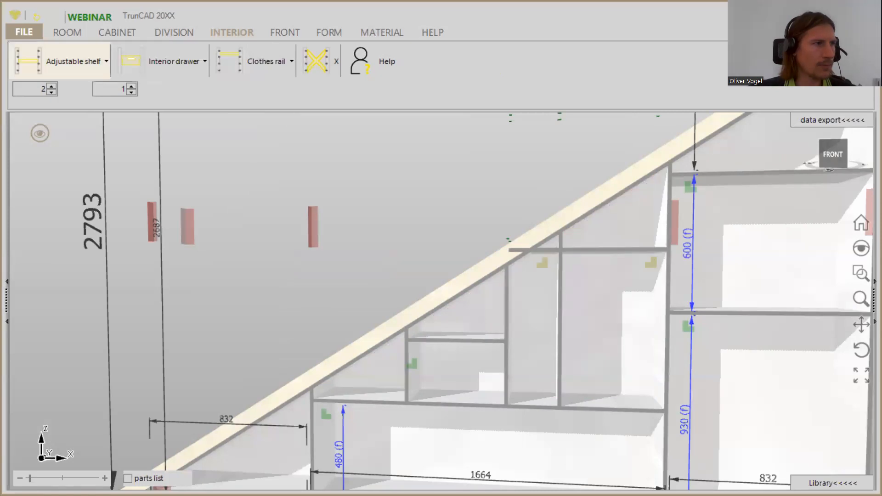
pyautogui.moveTo(586, 273); pyautogui.dragTo(580, 323, button='middle')
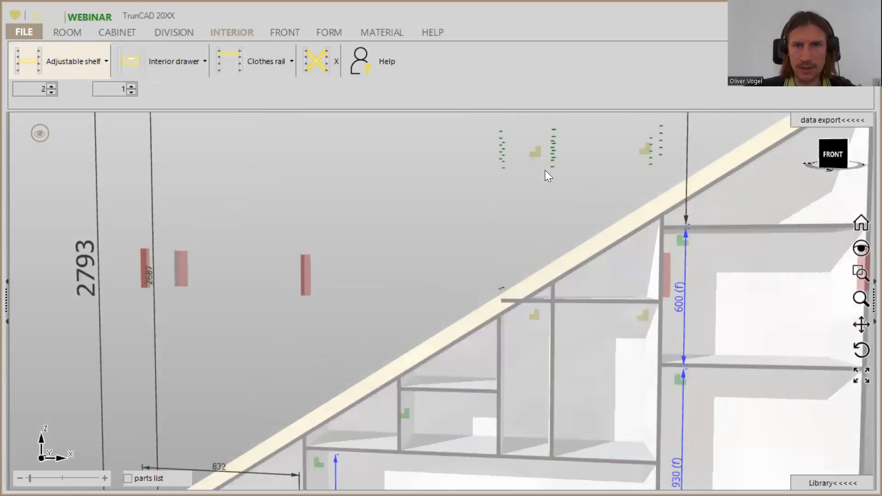
pyautogui.moveTo(542, 186); pyautogui.dragTo(524, 205, button='middle')
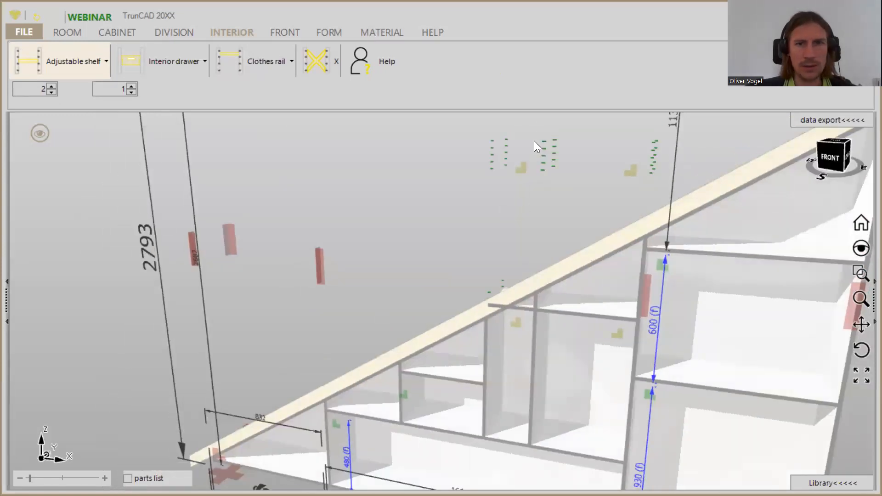
pyautogui.click(71, 58)
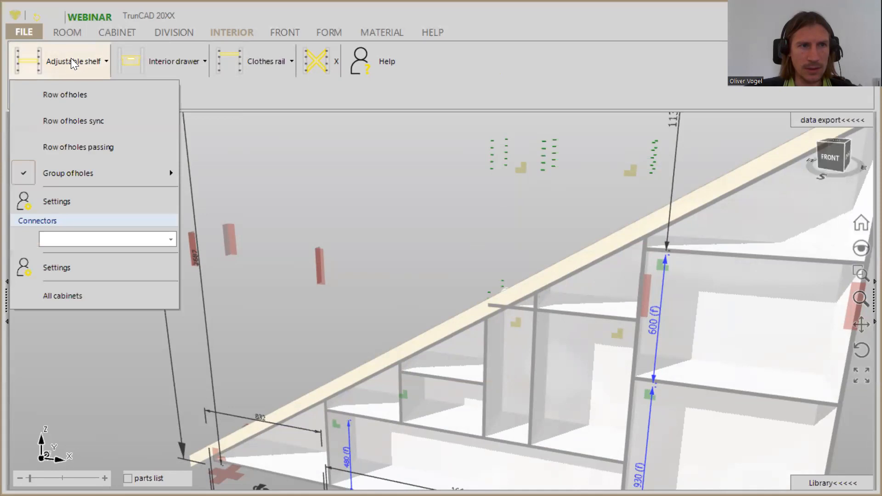
pyautogui.click(71, 58)
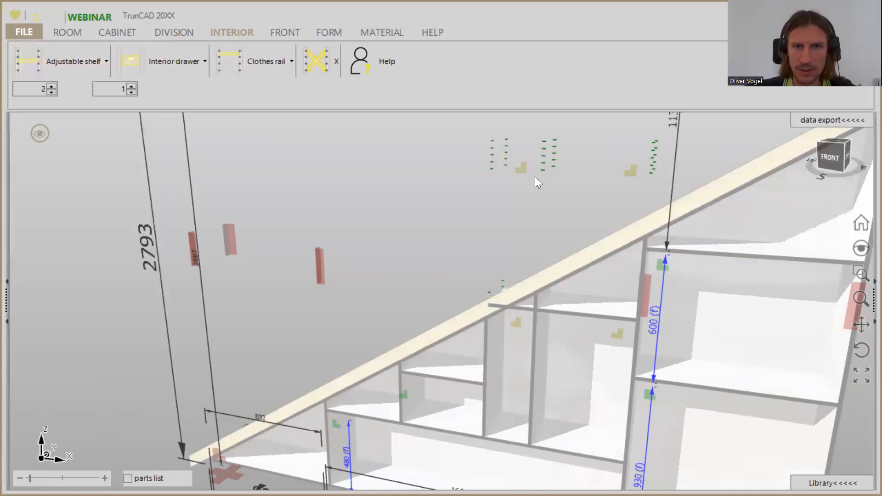
# - Set the height of the lowest area in the third compartment above the middle section's shelf to 290
pyautogui.rightClick(520, 320)
pyautogui.click(529, 212)
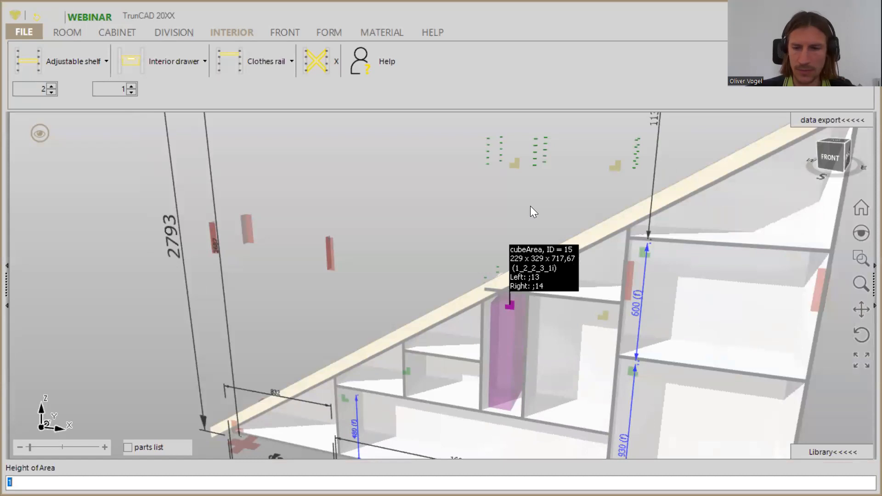
pyautogui.write('290')
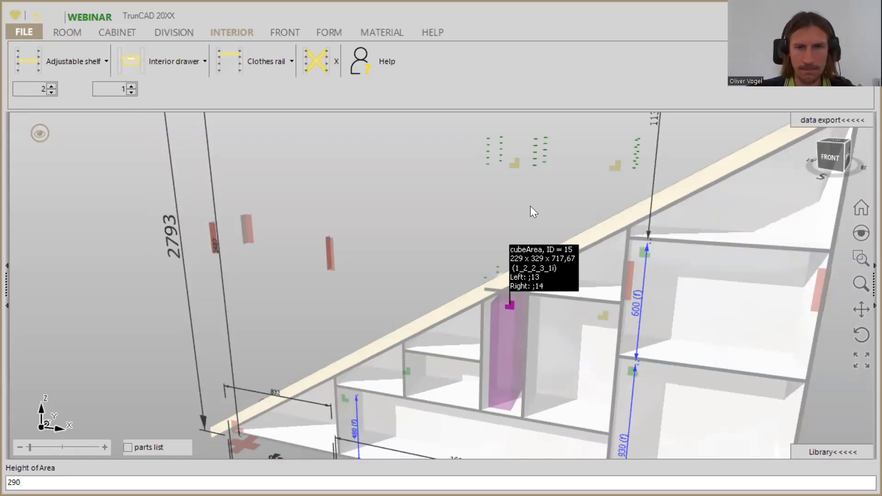
pyautogui.press('Return')
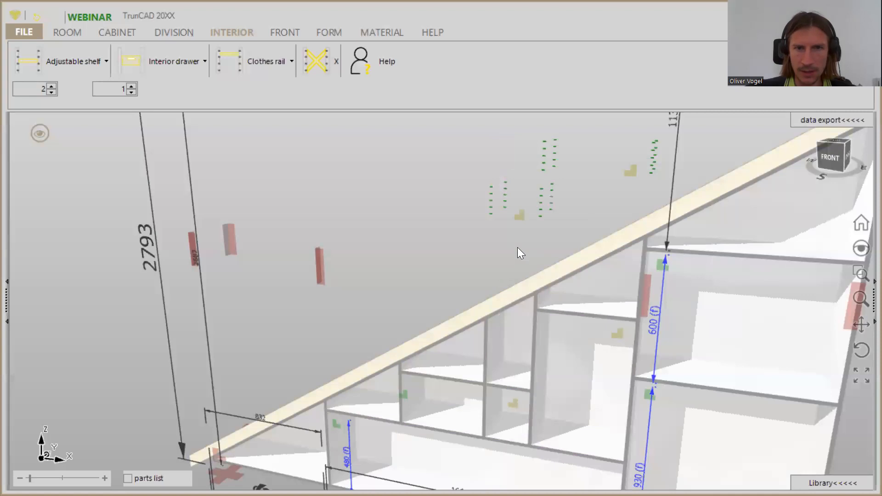
# - In the third compartment above the middle section's shelf, set the middle area's height to 230 and the lowest area's height to 230
pyautogui.click(522, 215)
pyautogui.click(537, 111)
pyautogui.write('230')
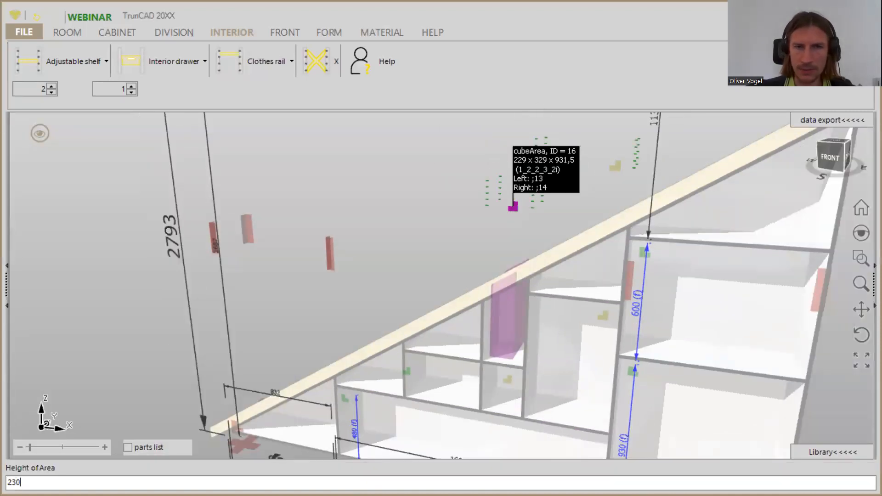
pyautogui.press('Return')
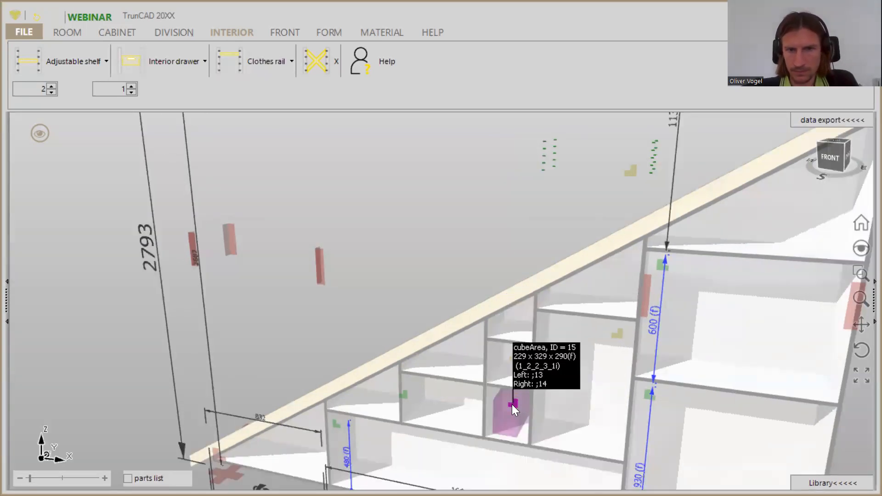
pyautogui.click(512, 405)
pyautogui.click(516, 304)
pyautogui.write('230')
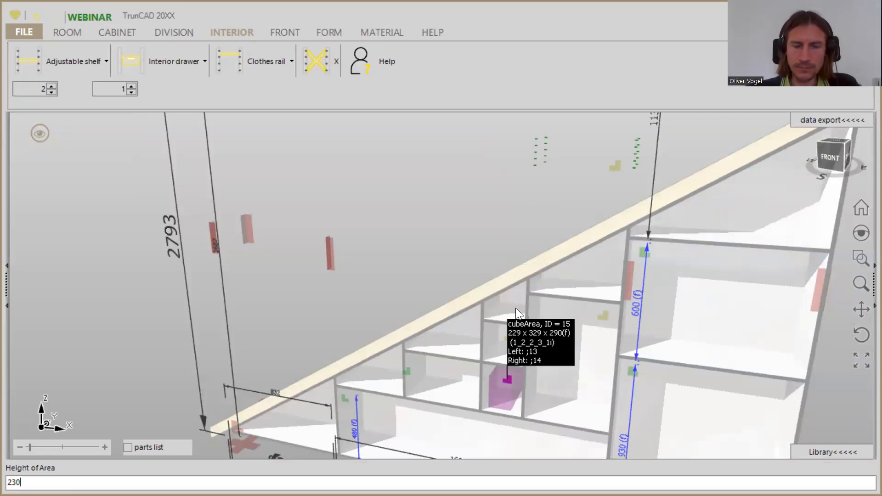
pyautogui.press('Return')
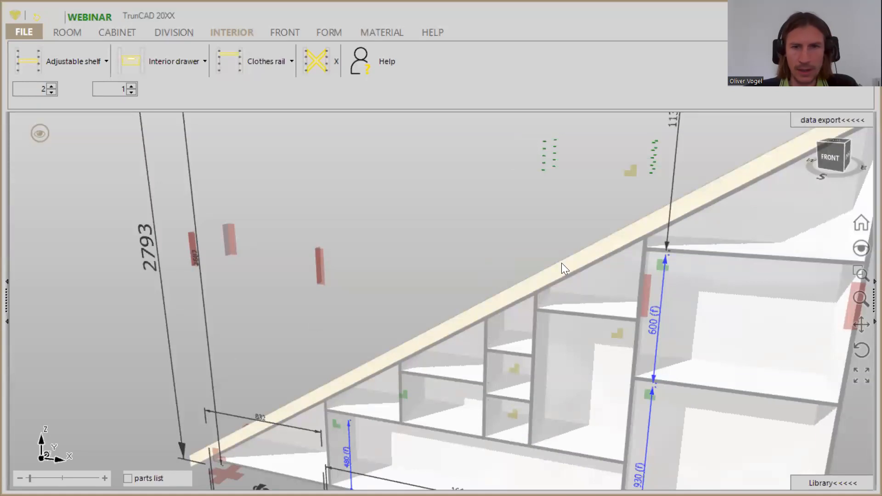
# - In the fourth compartment above the middle section's shelf, set the lowest and the middle area's heights to 360 each
pyautogui.click(621, 335)
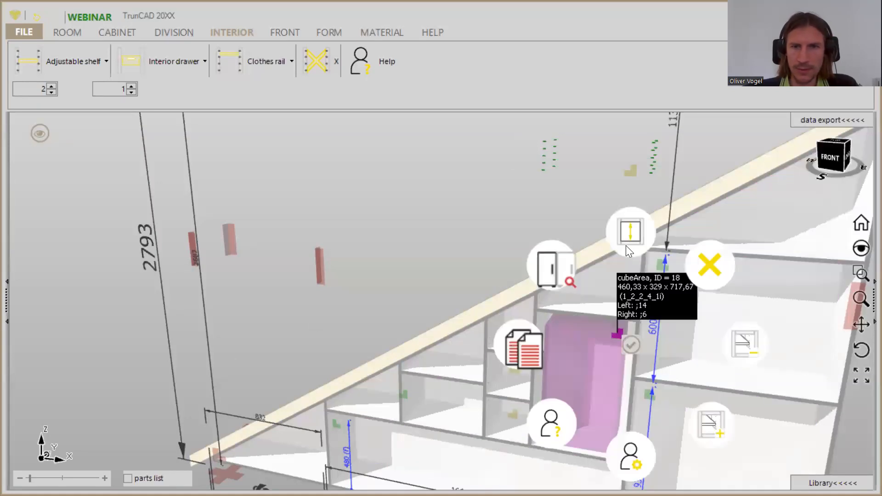
pyautogui.click(626, 238)
pyautogui.write('360')
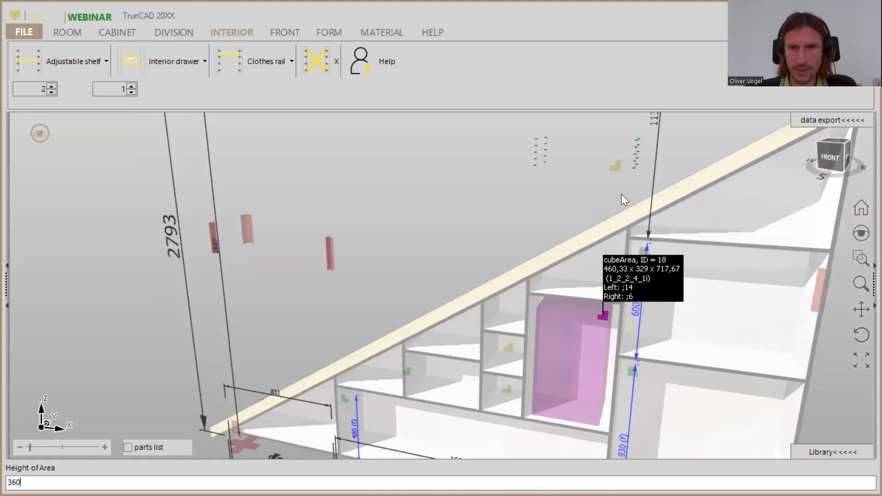
pyautogui.press('Return')
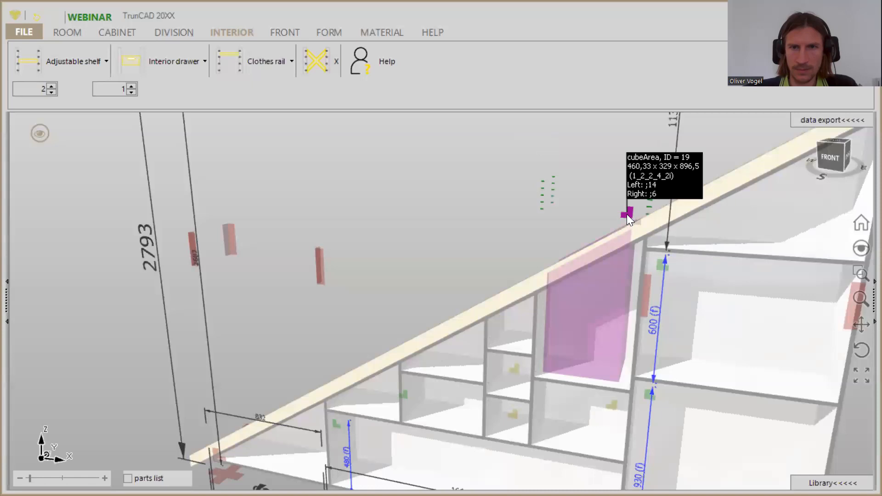
pyautogui.click(627, 215)
pyautogui.click(632, 116)
pyautogui.write('360')
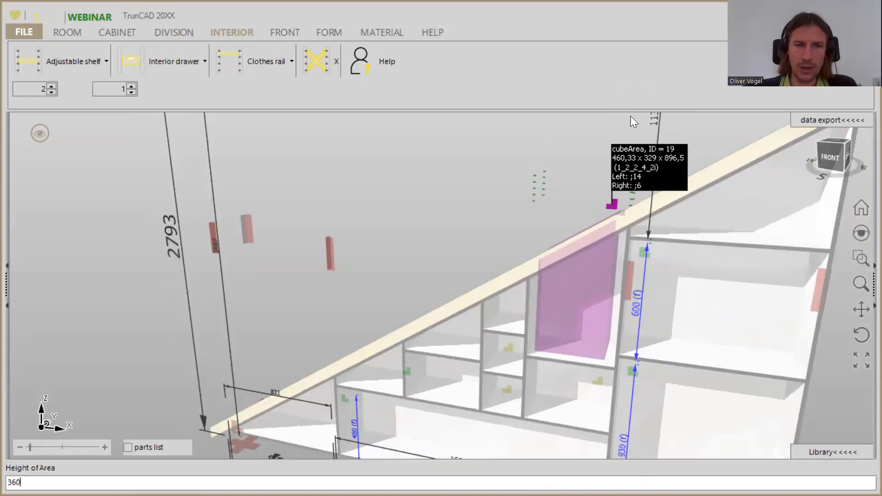
pyautogui.press('Return')
pyautogui.scroll(-5, 583, 164)
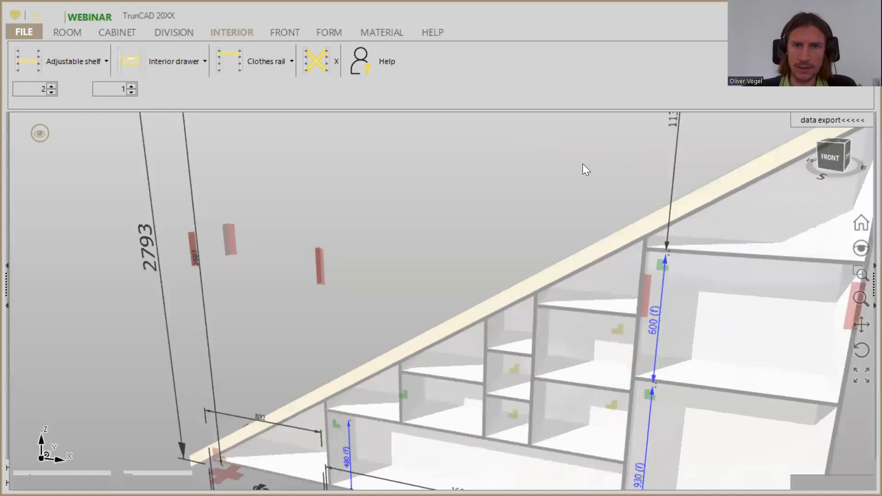
pyautogui.moveTo(651, 199); pyautogui.dragTo(546, 251, button='middle')
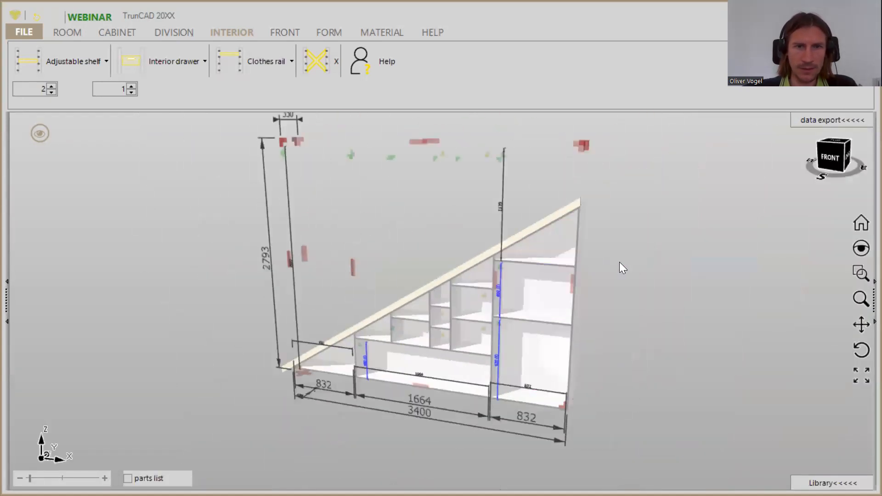
pyautogui.moveTo(625, 260); pyautogui.dragTo(632, 254, button='middle')
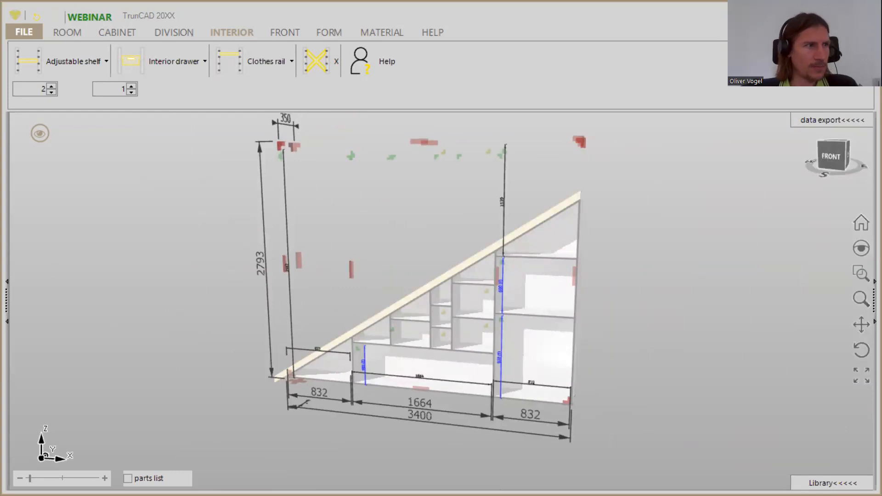
# - Divide the lower, middle and upper compartments of the tall end section with one vertical partition each
pyautogui.click(174, 33)
pyautogui.click(53, 92)
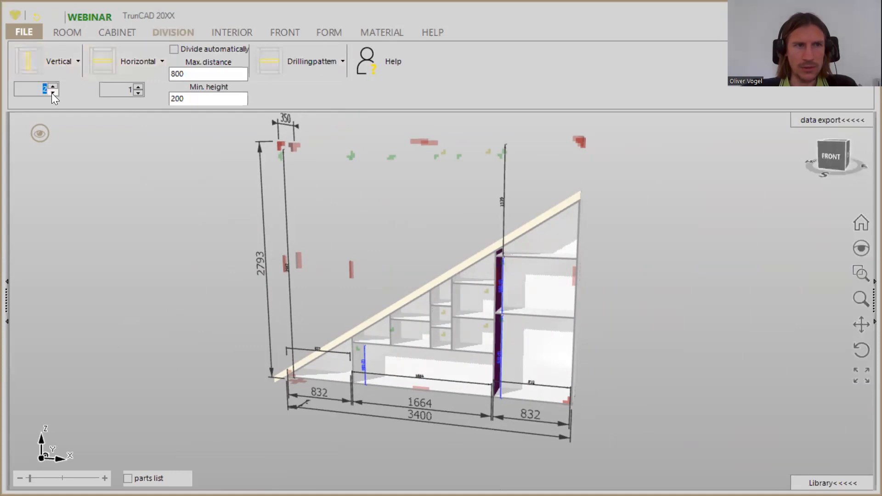
pyautogui.click(52, 93)
pyautogui.moveTo(25, 61); pyautogui.dragTo(520, 346)
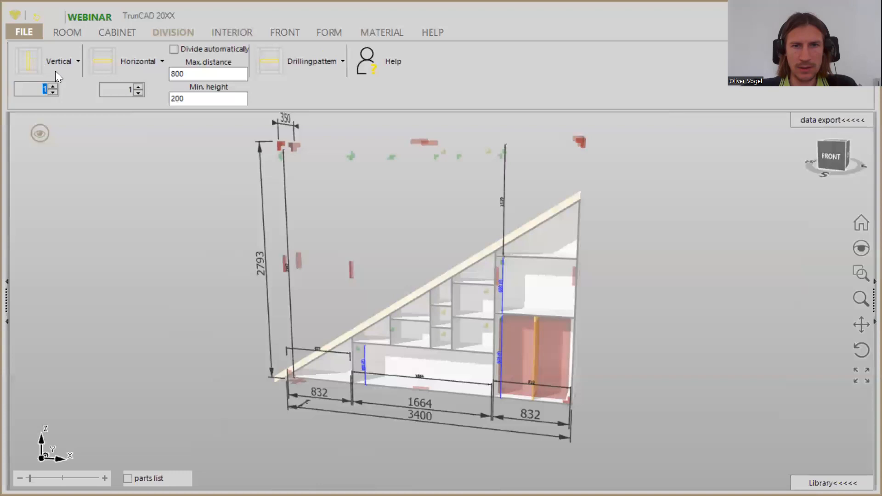
pyautogui.moveTo(164, 123); pyautogui.dragTo(539, 284)
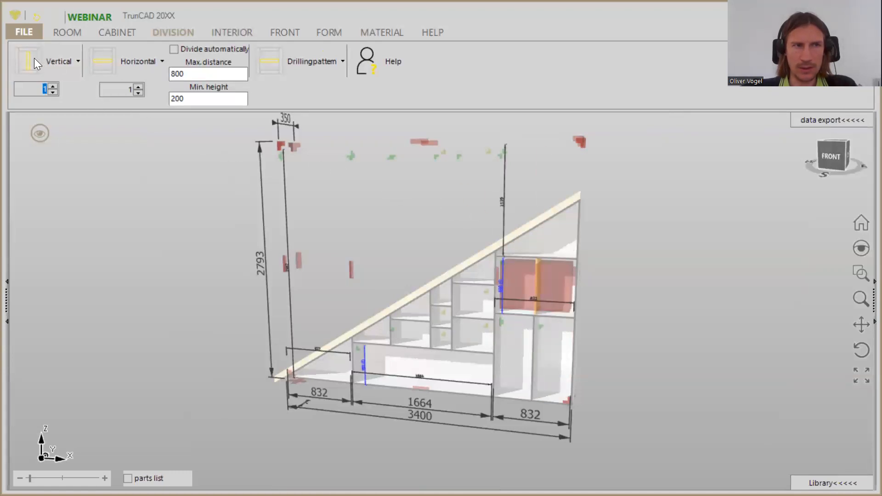
pyautogui.moveTo(33, 56); pyautogui.dragTo(549, 229)
pyautogui.moveTo(553, 191); pyautogui.dragTo(515, 204)
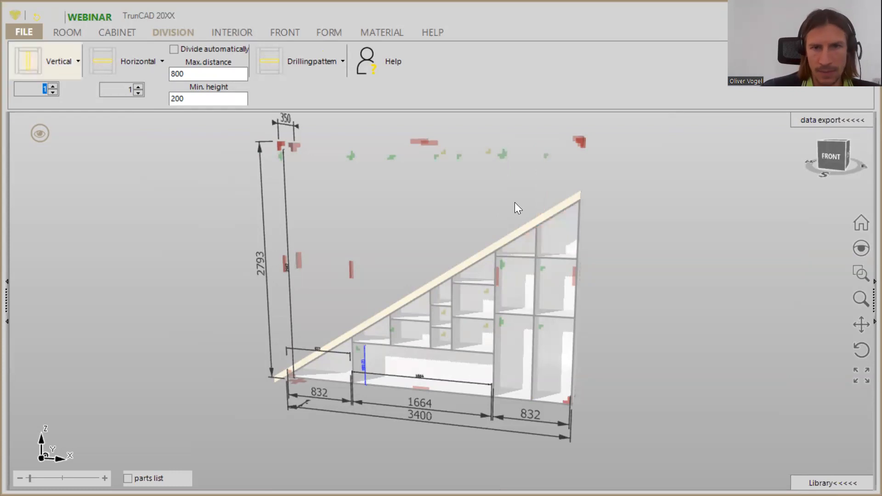
# - Set the area width to 2 for the left compartment under the slope in the tall end section
pyautogui.rightClick(502, 157)
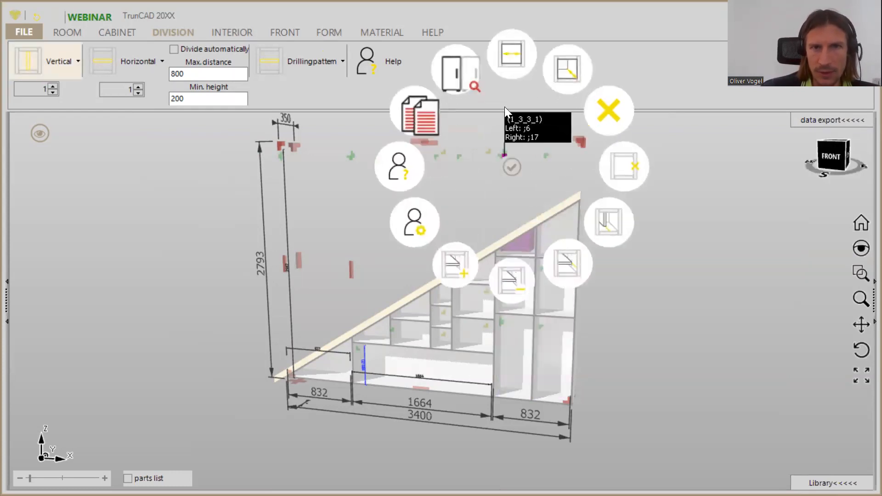
pyautogui.click(511, 57)
pyautogui.write('2')
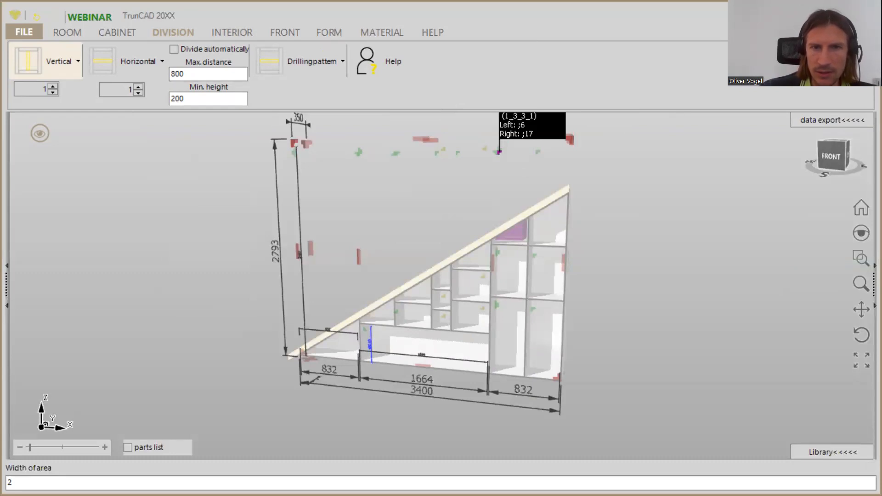
pyautogui.press('Return')
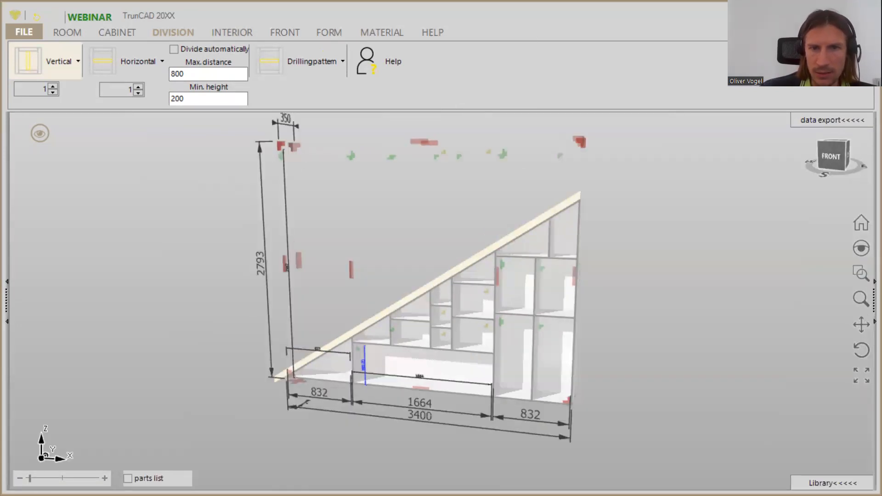
# - Set the area width to 2 for the lower right compartment of the tall end section
pyautogui.scroll(5, 544, 327)
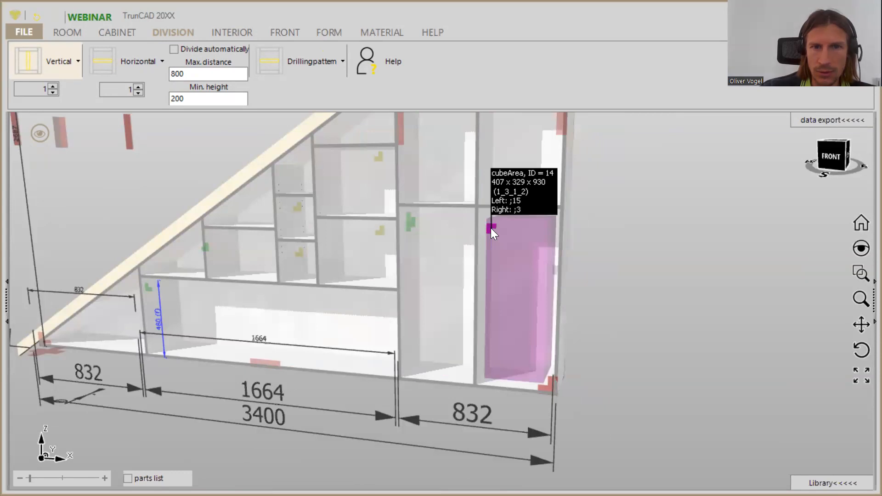
pyautogui.click(491, 228)
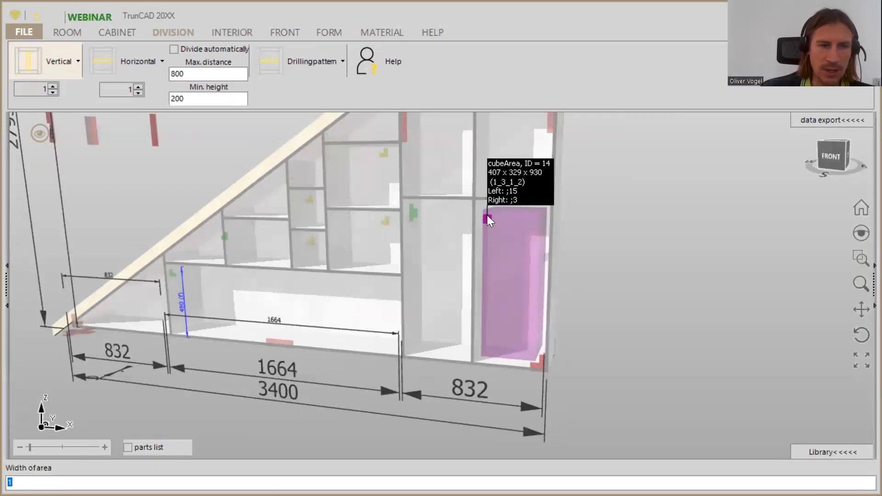
pyautogui.write('2')
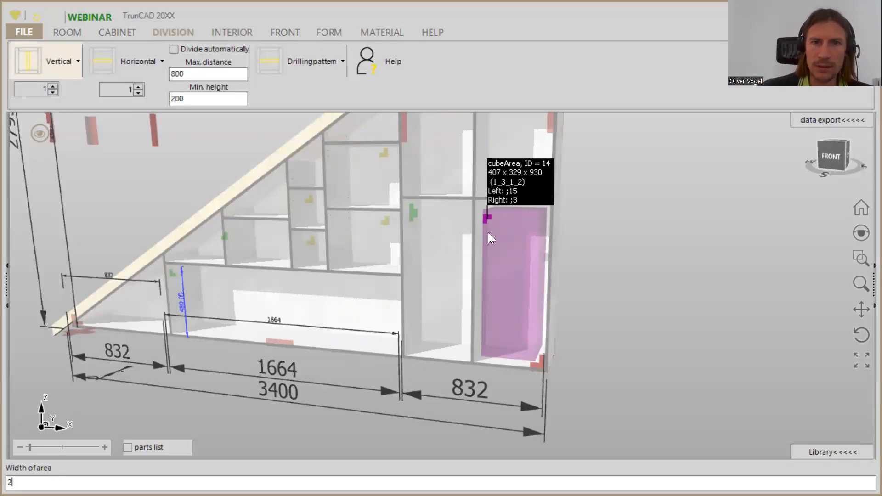
pyautogui.press('Return')
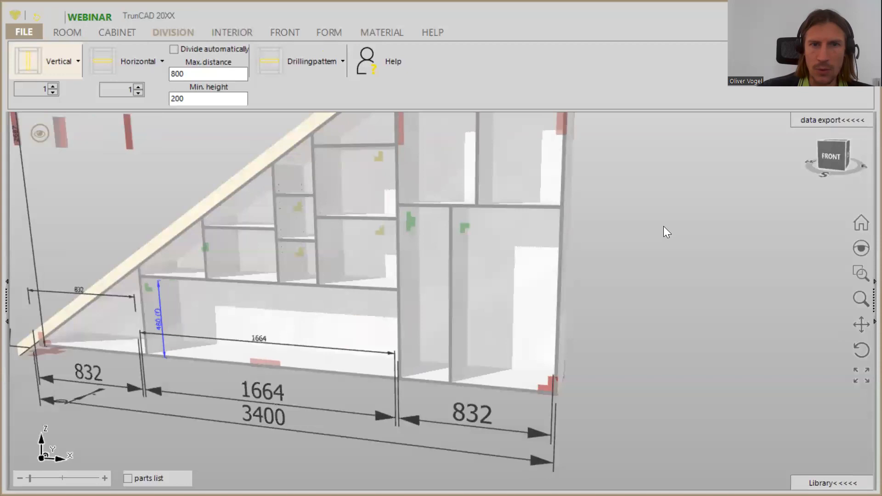
# - Add two adjustable shelves to the narrow lower compartment of the tall end section
pyautogui.scroll(-5, 663, 226)
pyautogui.moveTo(663, 226); pyautogui.dragTo(597, 294, button='middle')
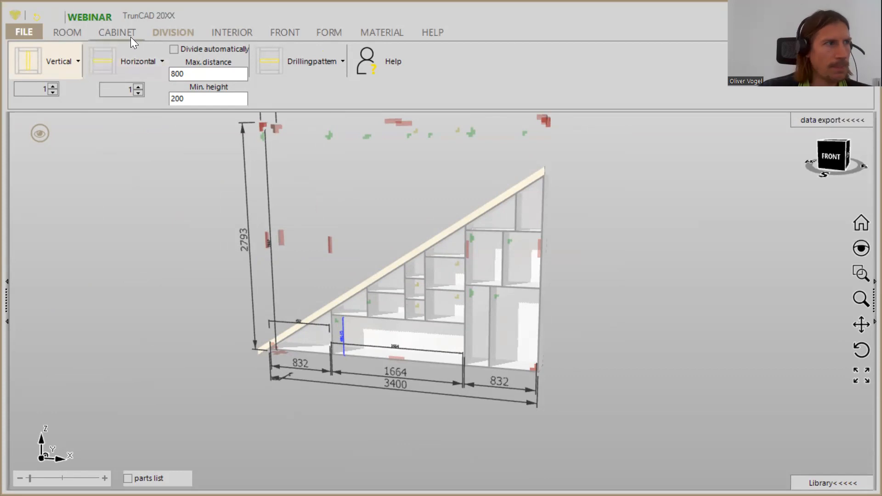
pyautogui.click(231, 34)
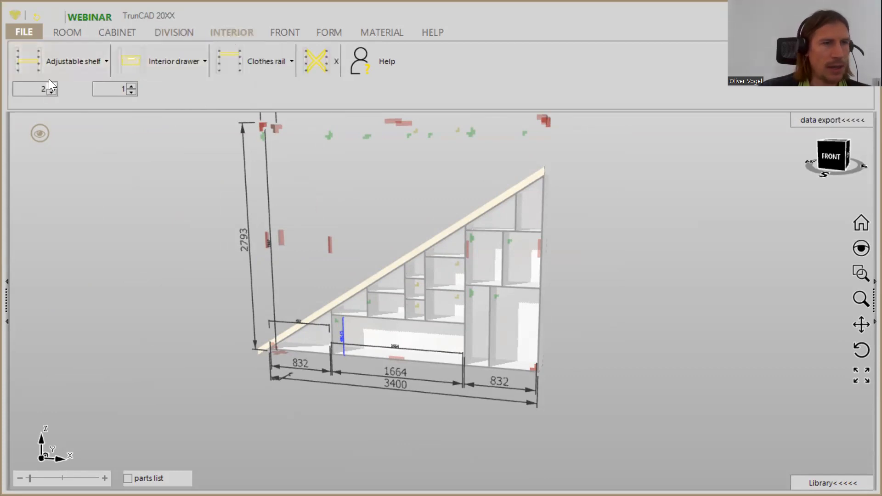
pyautogui.click(34, 63)
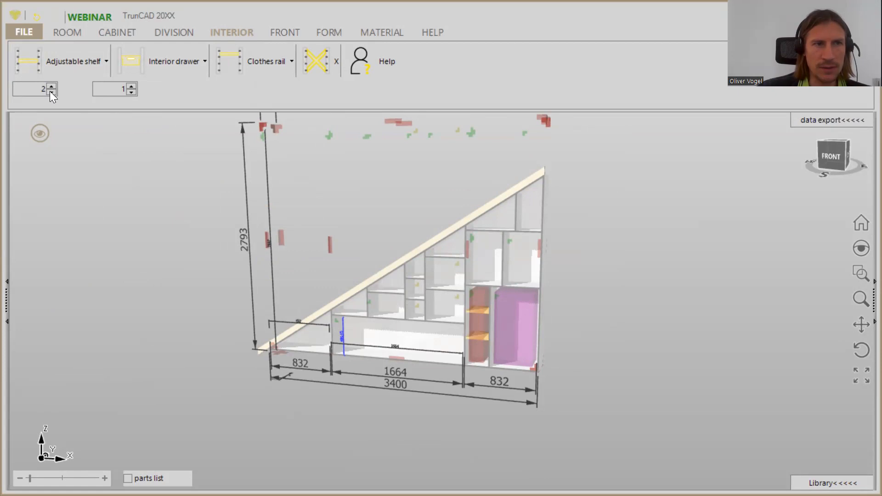
# - Add one adjustable shelf each to the lower, middle and top right compartments of the tall end section
pyautogui.press('Escape')
pyautogui.click(26, 56)
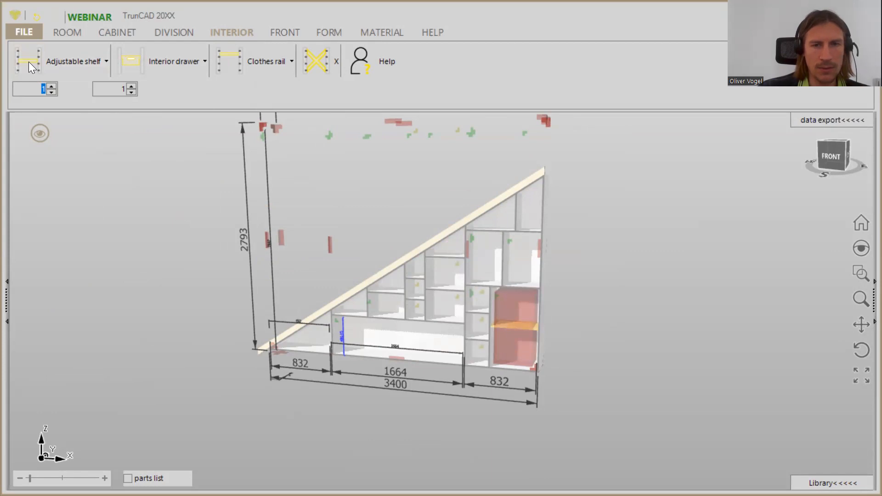
pyautogui.moveTo(29, 62); pyautogui.dragTo(516, 263)
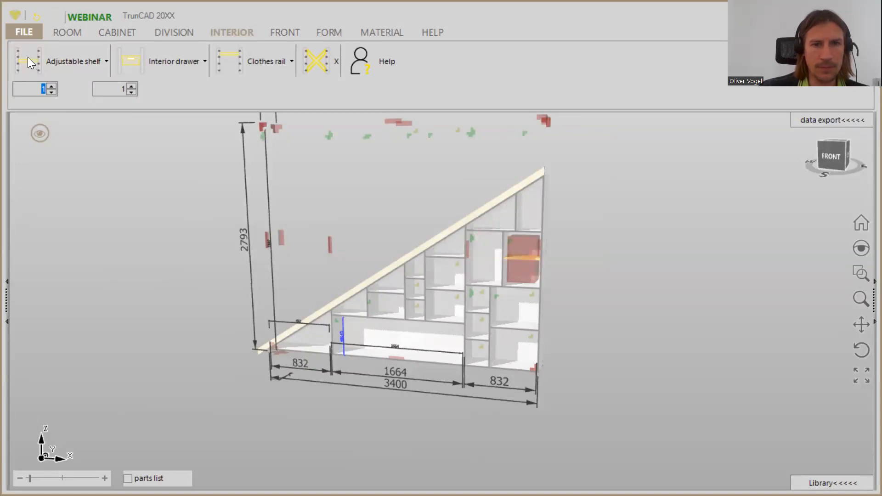
pyautogui.moveTo(28, 57); pyautogui.dragTo(532, 204)
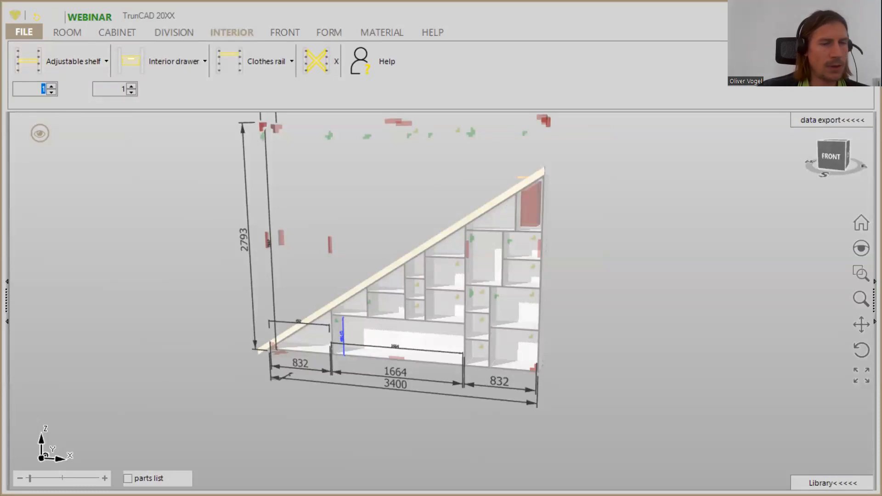
# - Set the height of the area beneath the shelf in the top right compartment to 250
pyautogui.scroll(5, 536, 198)
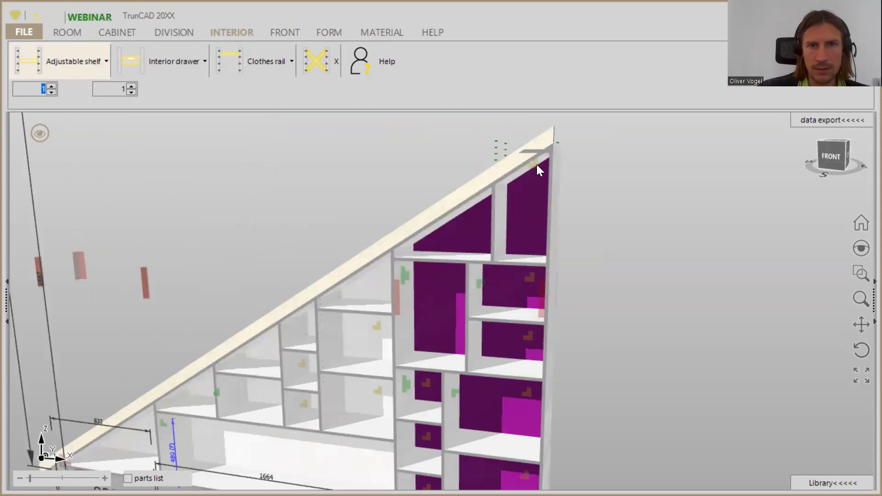
pyautogui.moveTo(537, 164)
pyautogui.click(544, 60)
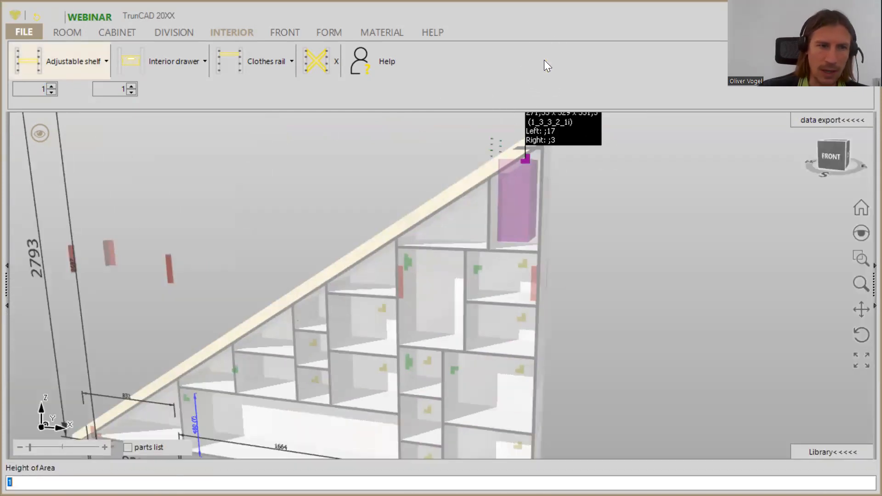
pyautogui.write('250')
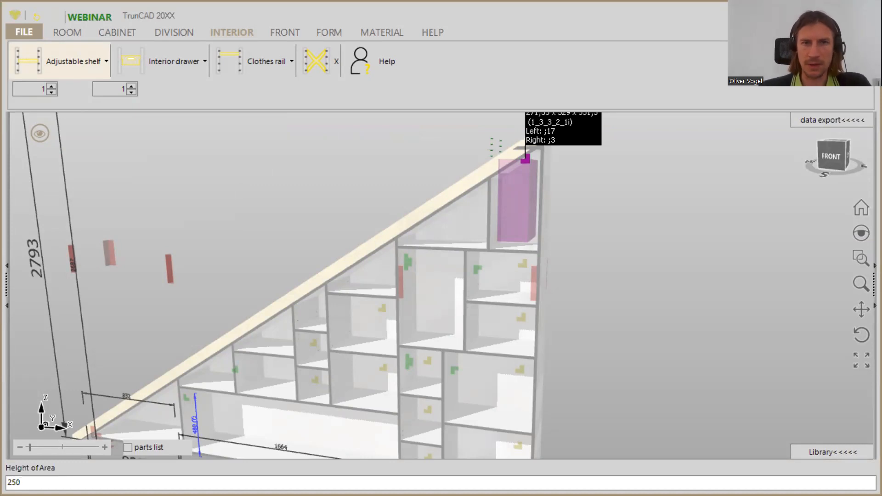
pyautogui.press('Return')
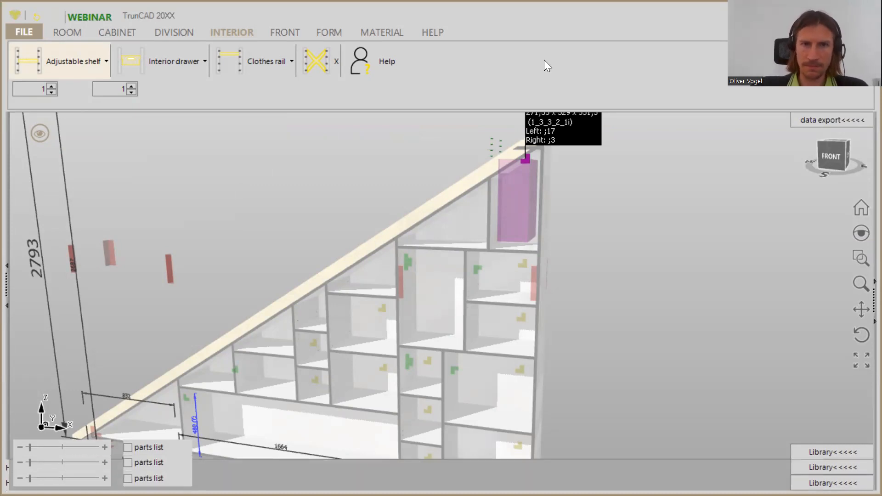
# - Add a Lid bottom front to the compartment above the long base compartment, just left of the small stacked shelves
pyautogui.scroll(-5, 638, 271)
pyautogui.moveTo(639, 270); pyautogui.dragTo(568, 275, button='middle')
pyautogui.moveTo(591, 285)
pyautogui.mouseDown(button='middle')
pyautogui.moveTo(571, 281)
pyautogui.moveTo(591, 270)
pyautogui.mouseUp(button='middle')
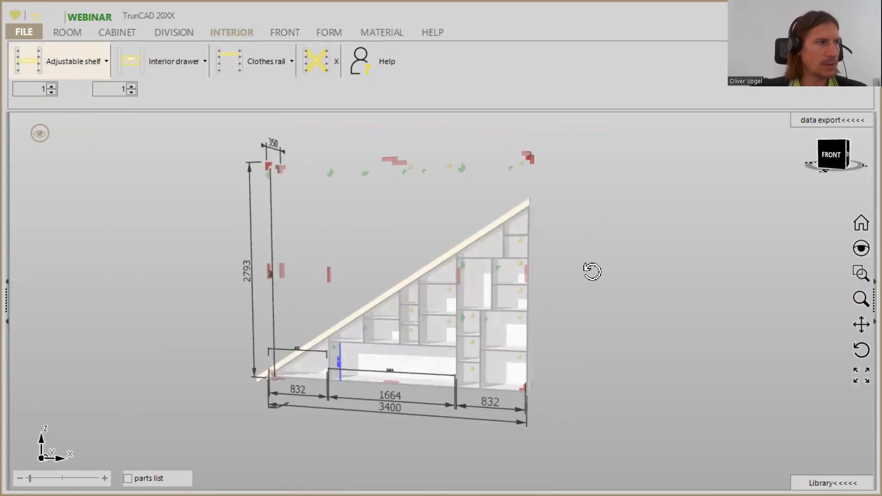
pyautogui.click(285, 32)
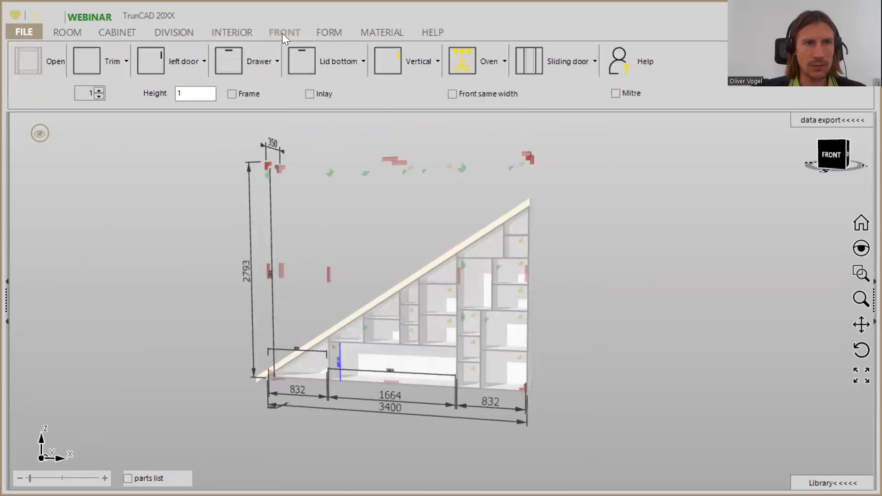
pyautogui.click(327, 57)
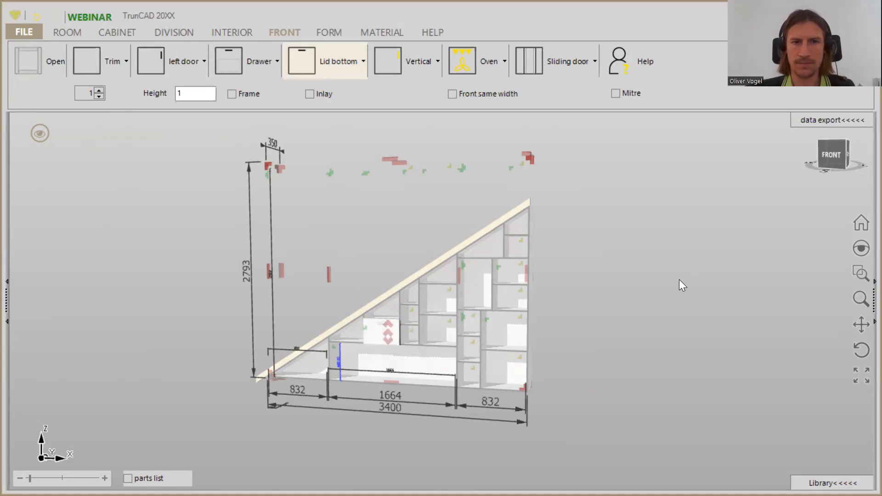
# - Set the next cabinet's width to 1025 and its height to 1194
pyautogui.moveTo(639, 299); pyautogui.dragTo(628, 321, button='middle')
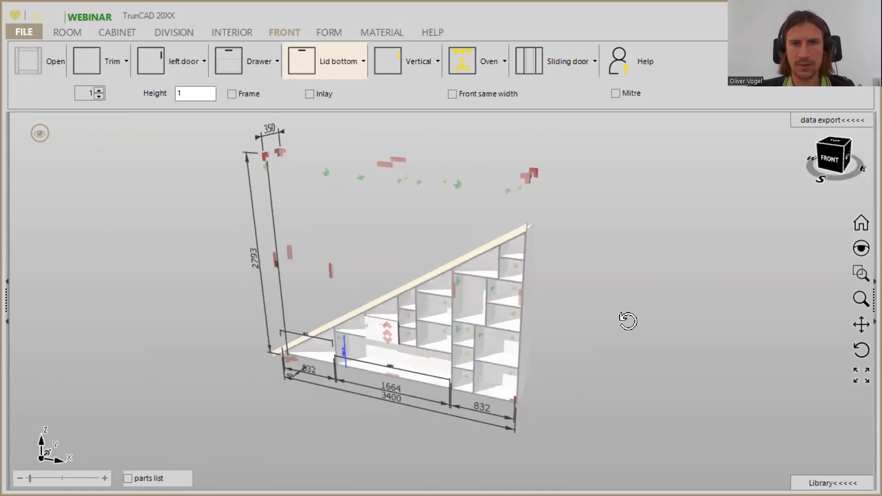
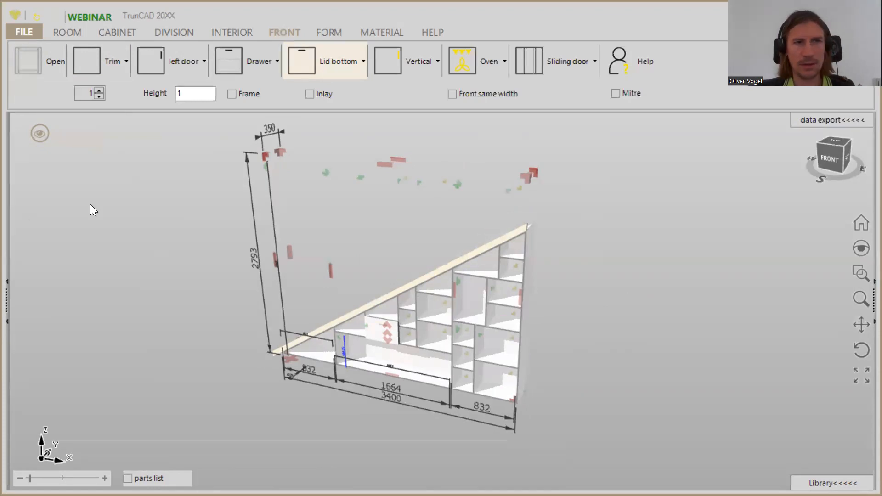
pyautogui.click(123, 31)
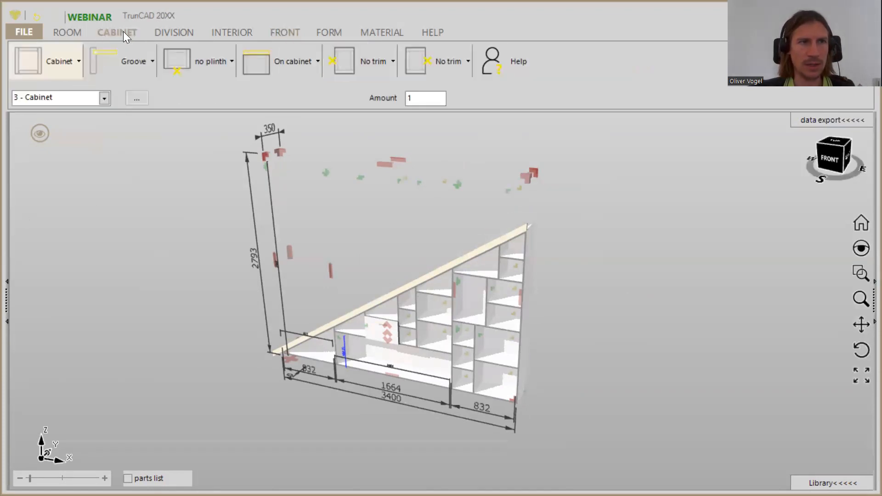
pyautogui.click(72, 61)
pyautogui.doubleClick(90, 105)
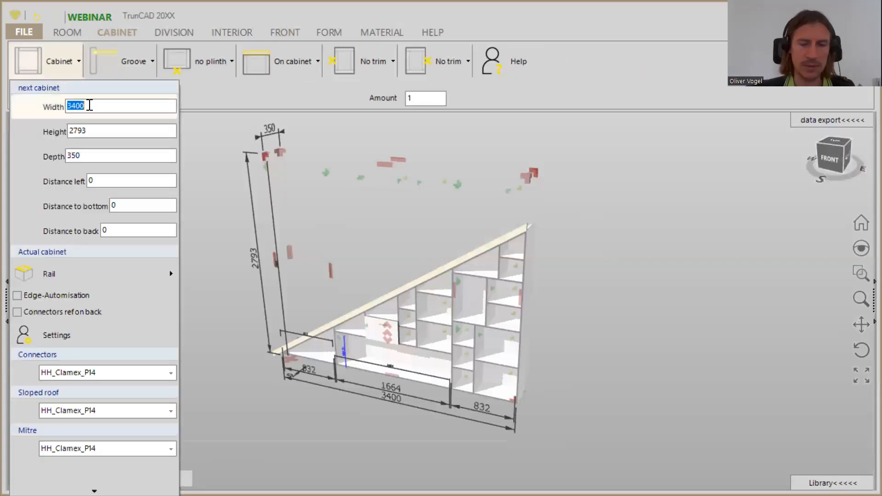
pyautogui.write('1025')
pyautogui.doubleClick(96, 128)
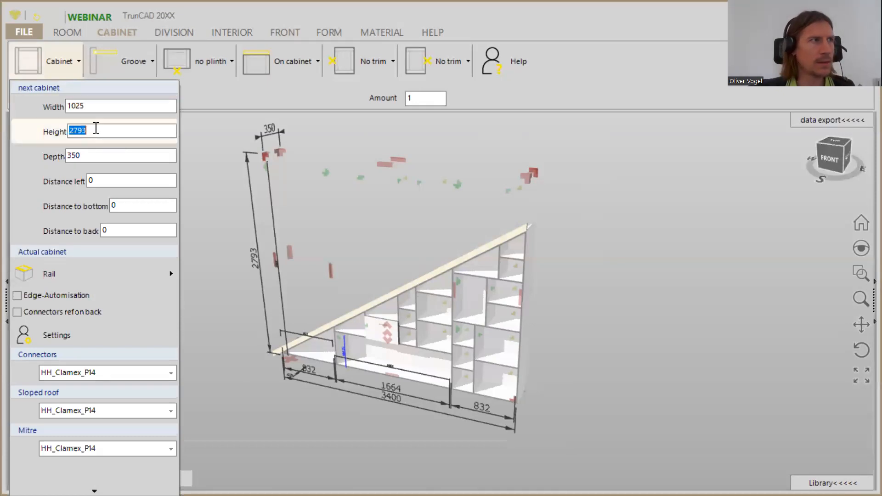
pyautogui.write('11')
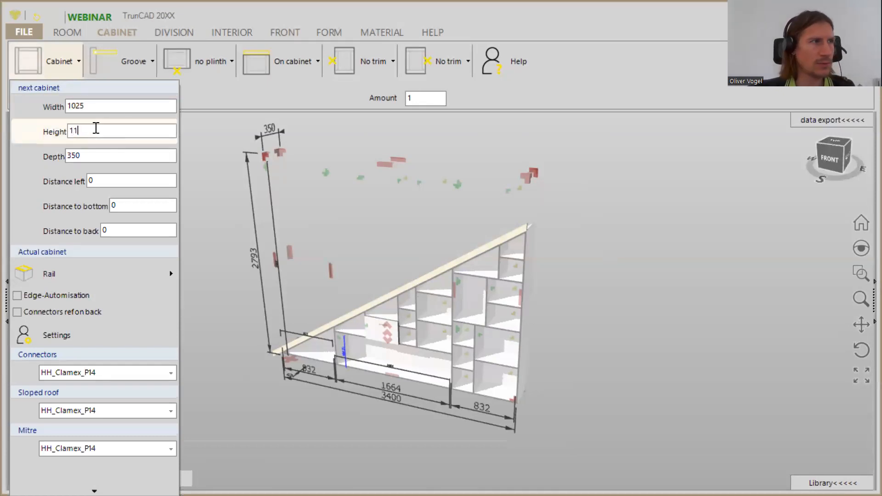
pyautogui.write('94')
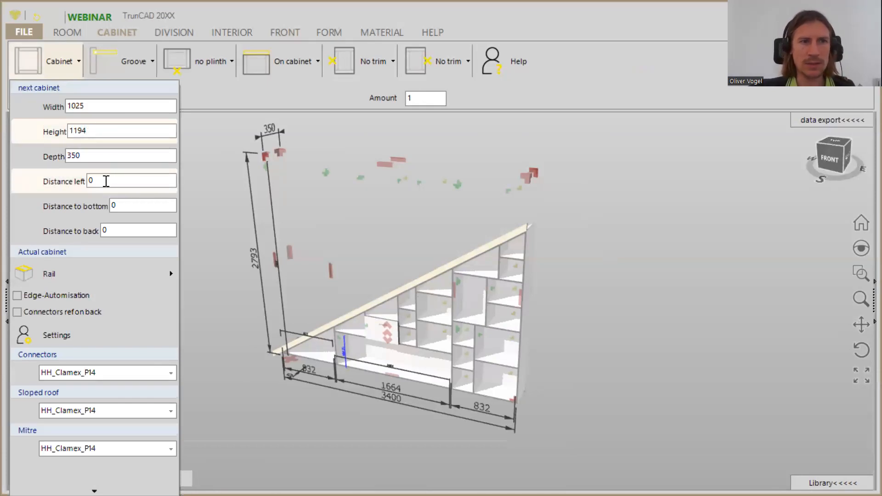
# - Place the new cabinet at the sloped cabinet's upper rear right corner point
pyautogui.scroll(4, 592, 210)
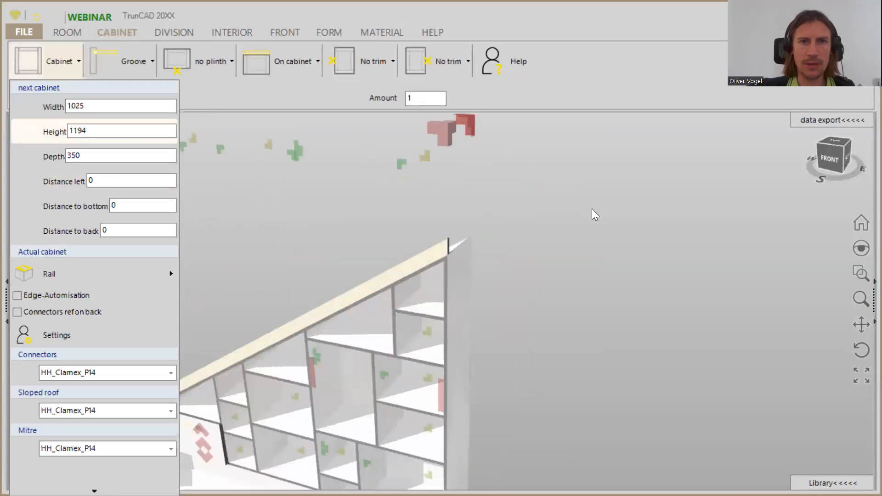
pyautogui.moveTo(592, 209); pyautogui.dragTo(560, 205, button='middle')
pyautogui.scroll(2, 452, 155)
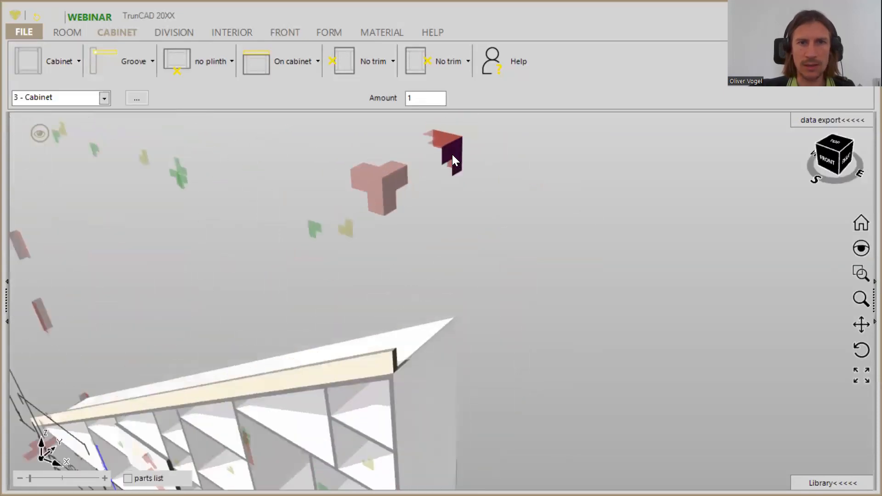
pyautogui.click(33, 55)
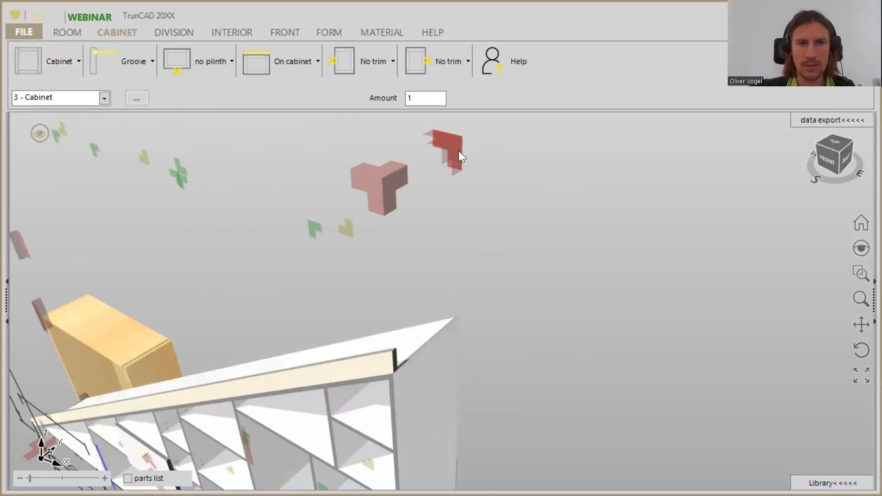
pyautogui.click(458, 151)
pyautogui.moveTo(544, 262); pyautogui.dragTo(581, 198, button='middle')
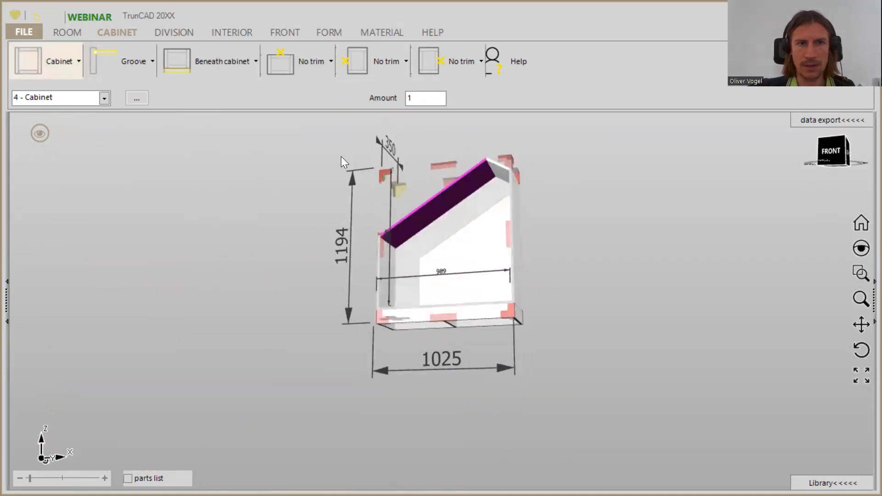
# - Remove the plinth from the 1025 mm wide cabinet and add an On cabinet top trim with a height of 70
pyautogui.click(212, 62)
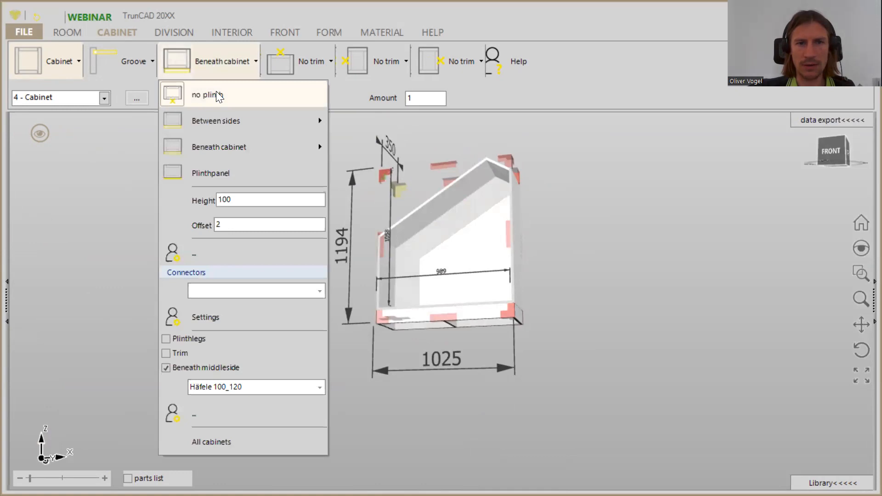
pyautogui.click(302, 92)
pyautogui.click(296, 58)
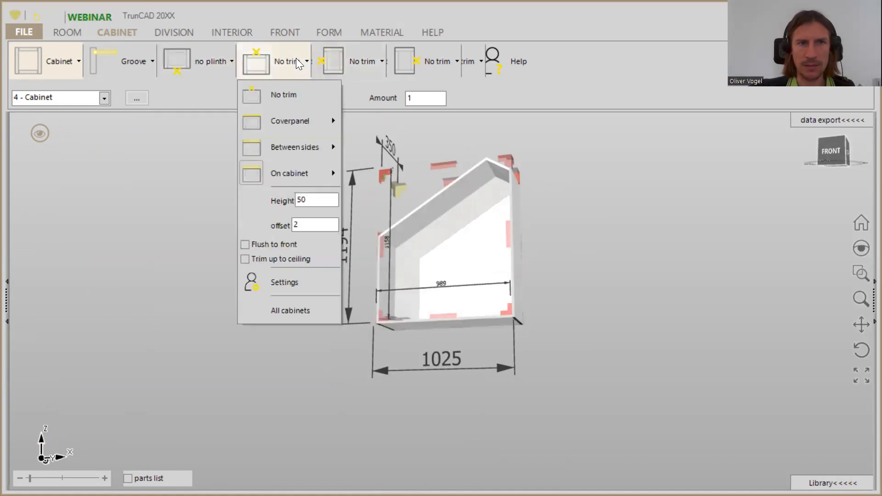
pyautogui.moveTo(290, 169)
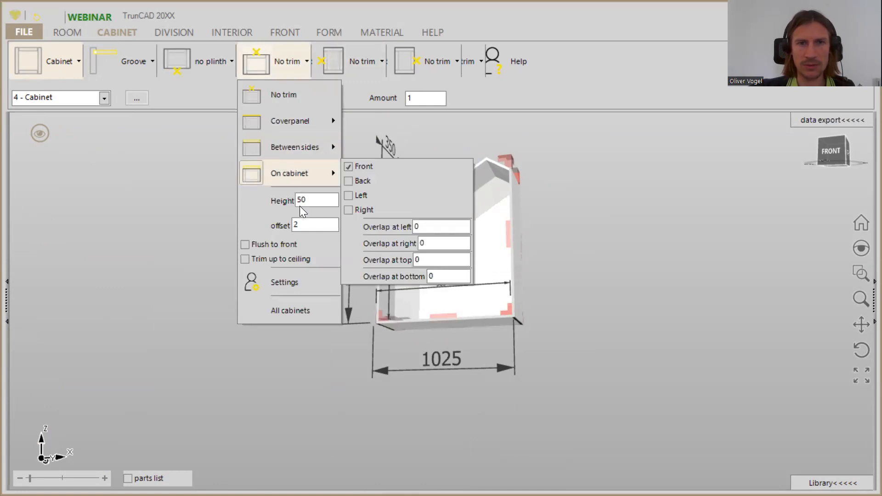
pyautogui.click(316, 200)
pyautogui.write('7')
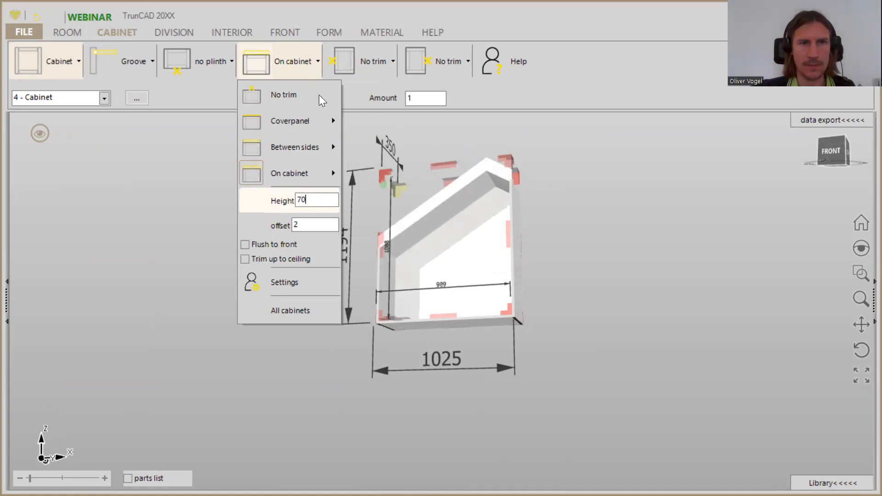
# - Divide the cabinet with one central vertical partition and split its right compartment with two horizontal divisions
pyautogui.click(183, 30)
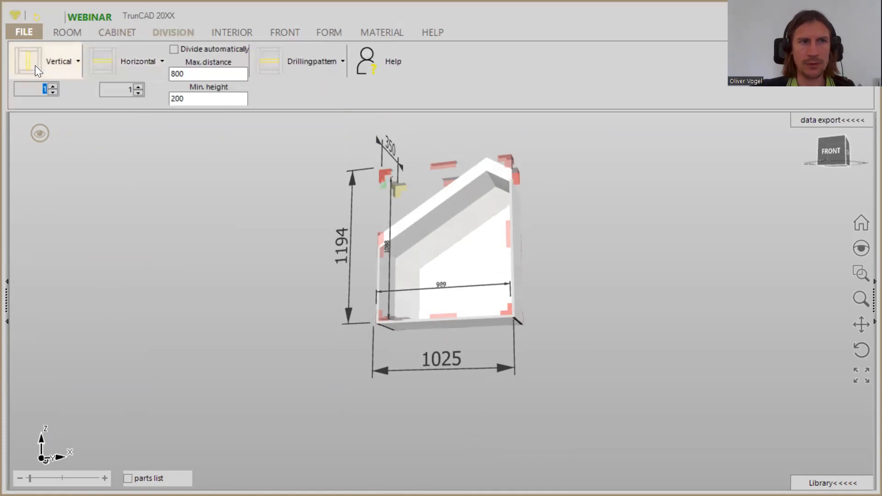
pyautogui.click(35, 65)
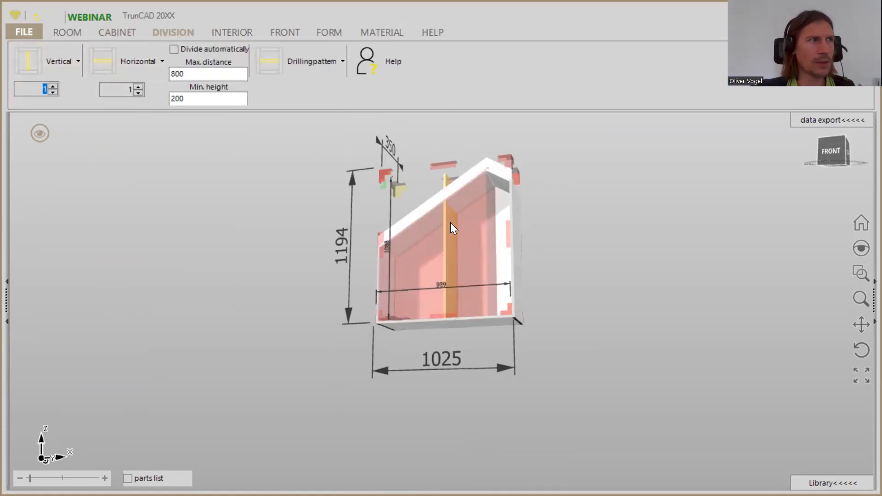
pyautogui.click(424, 209)
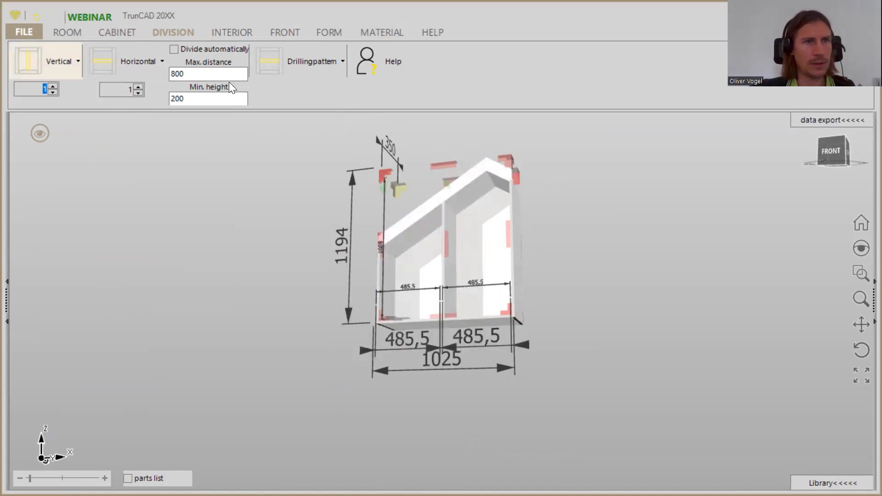
pyautogui.click(139, 86)
pyautogui.click(103, 59)
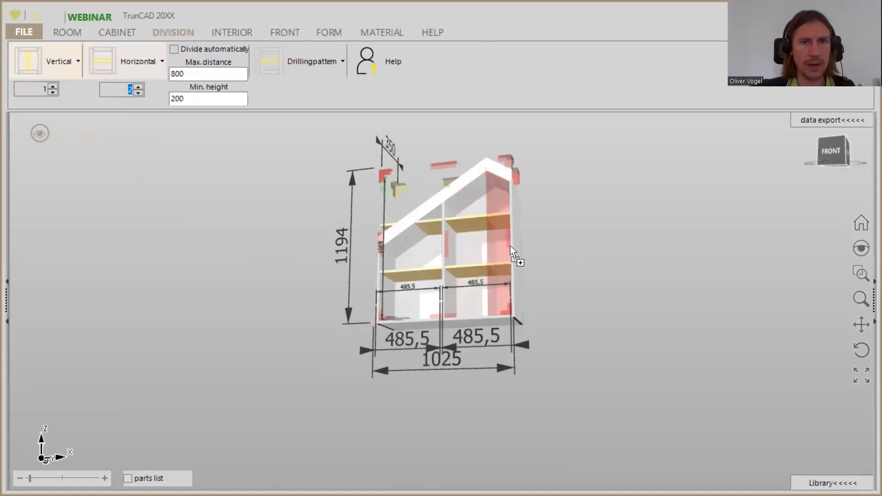
pyautogui.click(478, 250)
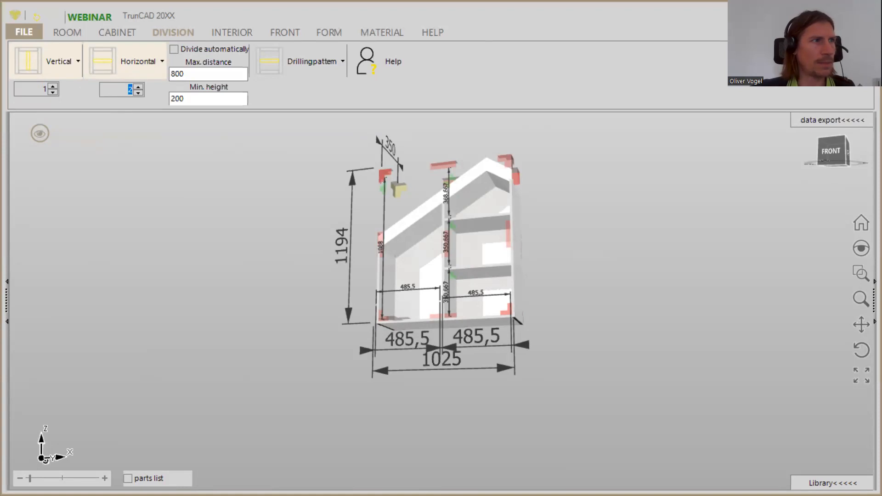
# - Add two adjustable shelves to the left compartment of the cabinet
pyautogui.click(232, 33)
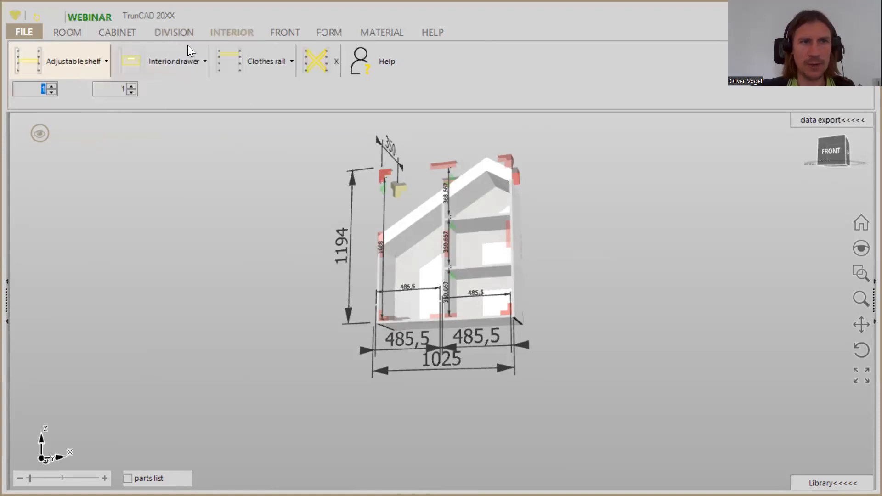
pyautogui.click(51, 85)
pyautogui.click(28, 65)
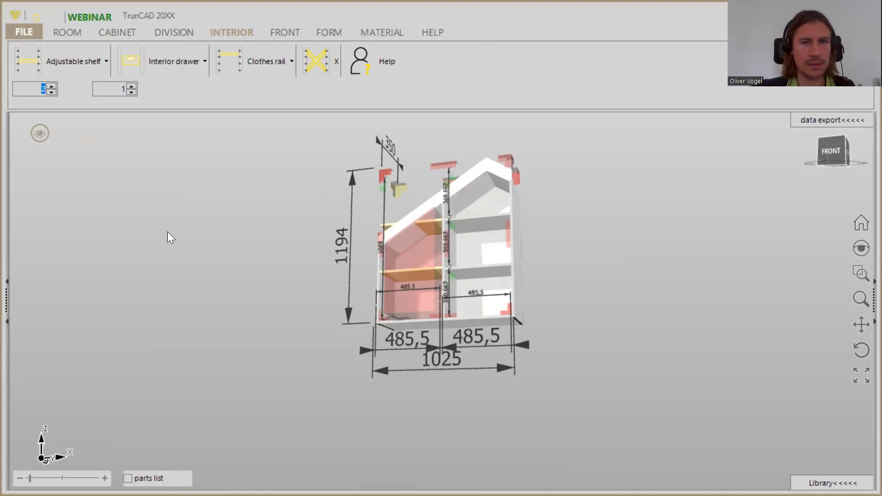
pyautogui.click(29, 64)
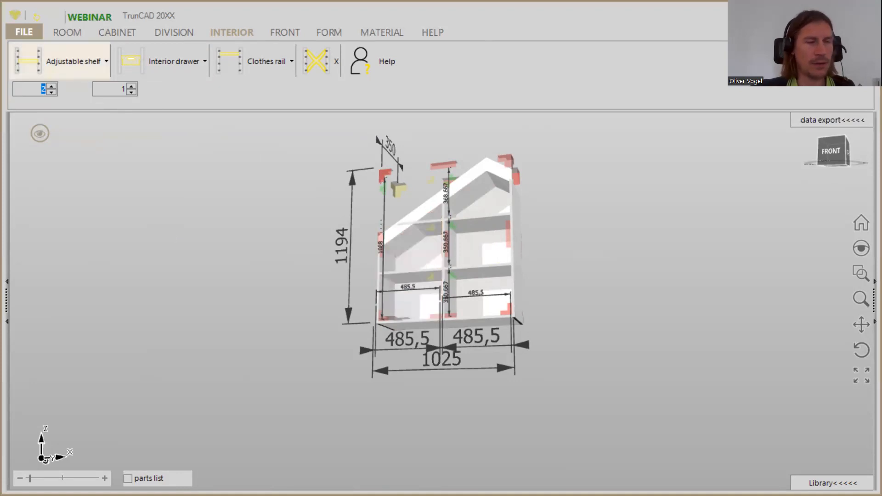
# - Set the height of the area beneath the lowest adjustable shelf in the left compartment to 230
pyautogui.scroll(4, 435, 279)
pyautogui.click(430, 272)
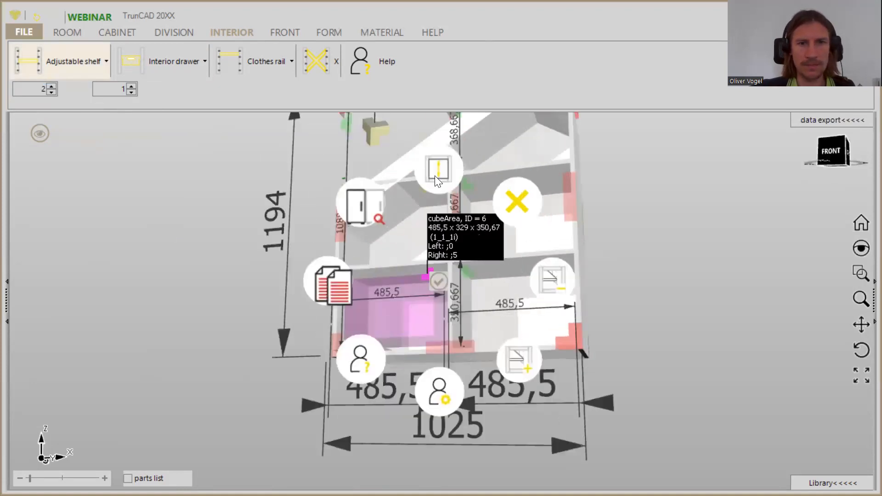
pyautogui.click(436, 171)
pyautogui.write('230')
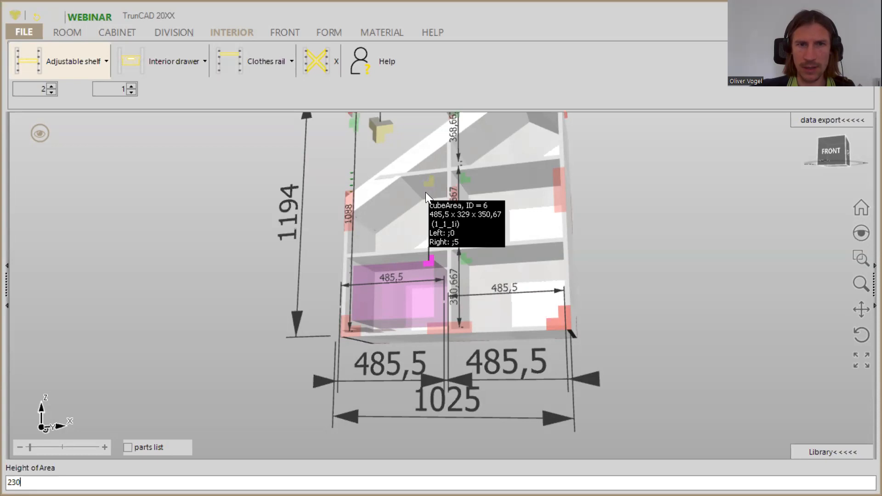
pyautogui.press('Return')
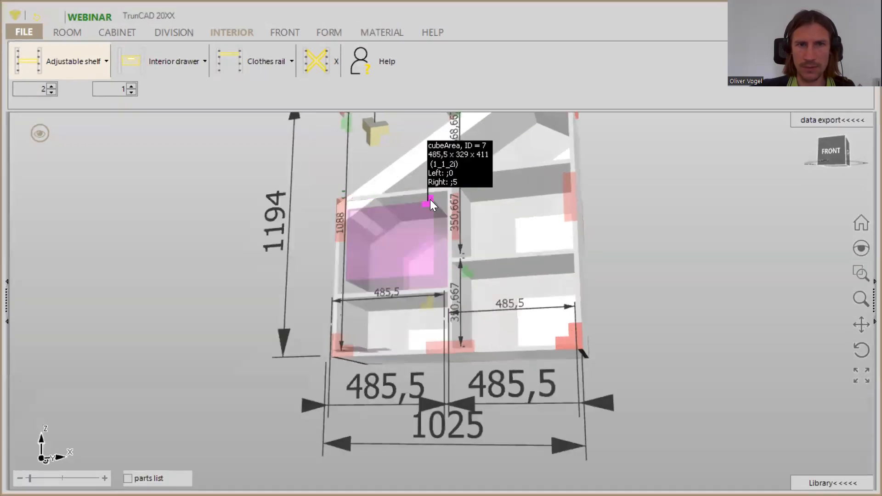
# - Set the height of the area between the two adjustable shelves in the left compartment to 230
pyautogui.click(427, 133)
pyautogui.click(439, 97)
pyautogui.write('230')
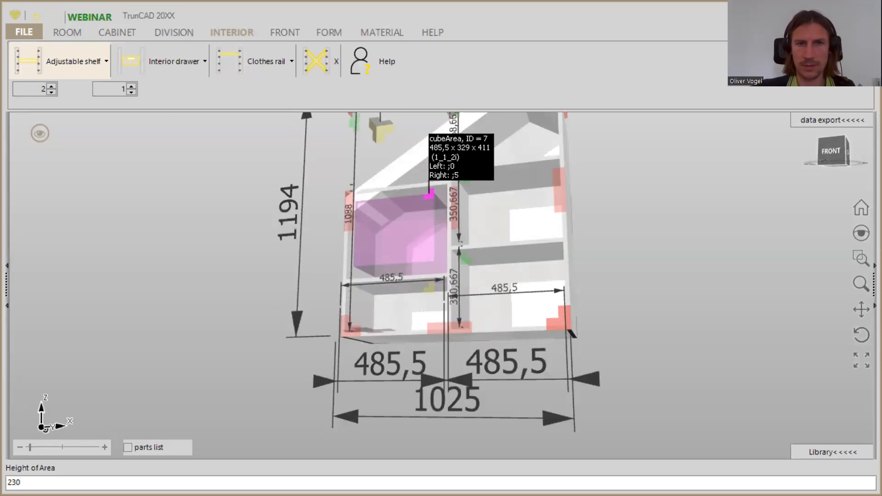
pyautogui.press('Return')
# - Add a Lid bottom front to the middle section of the right compartment
pyautogui.scroll(-4, 644, 240)
pyautogui.moveTo(656, 236); pyautogui.dragTo(655, 288, button='middle')
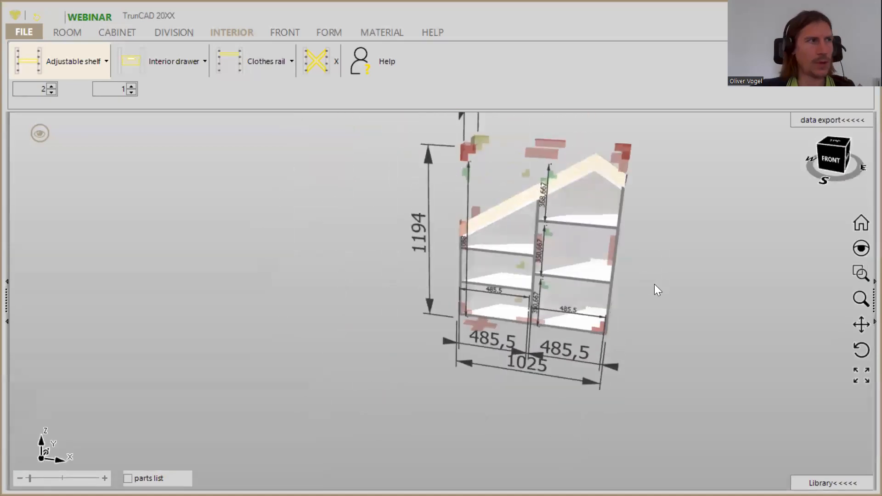
pyautogui.click(294, 33)
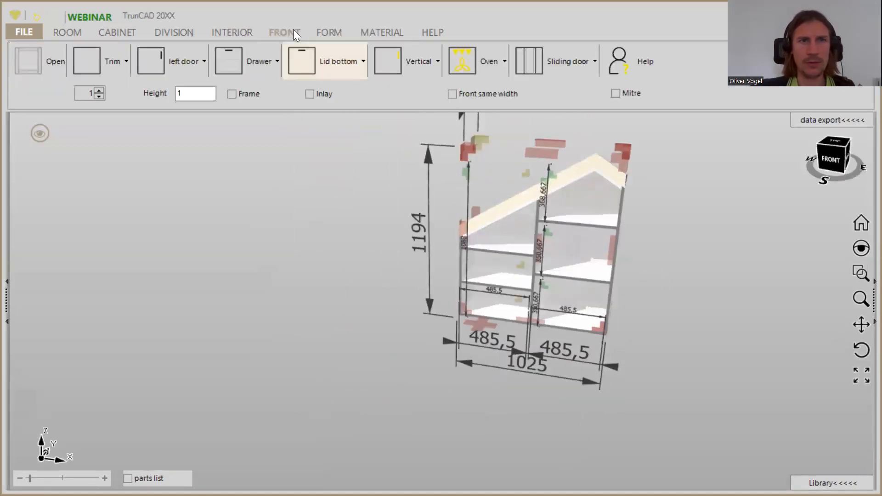
pyautogui.click(306, 65)
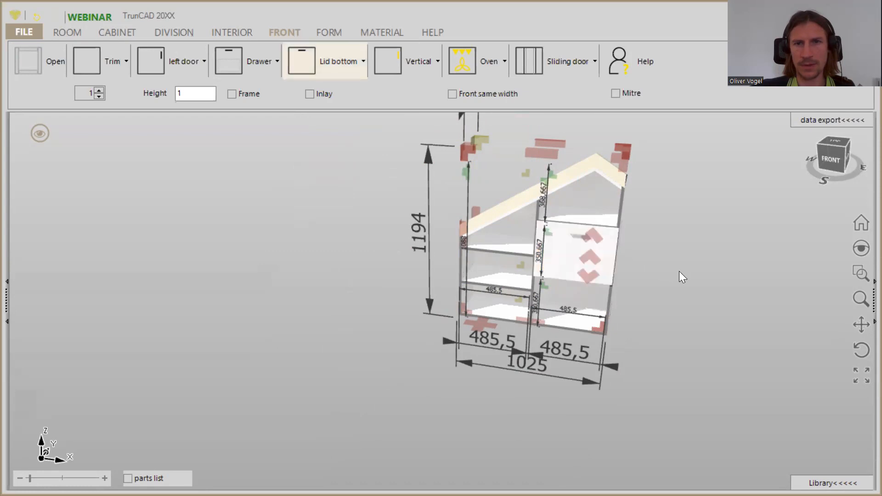
# - Set the next cabinet's width to 4117 and its height to 2793
pyautogui.scroll(-3, 678, 271)
pyautogui.moveTo(679, 270); pyautogui.dragTo(500, 256, button='middle')
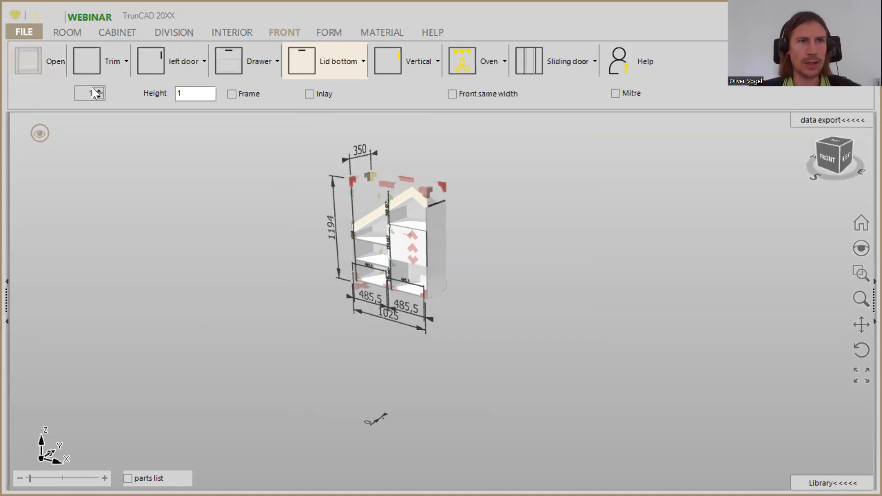
pyautogui.click(117, 36)
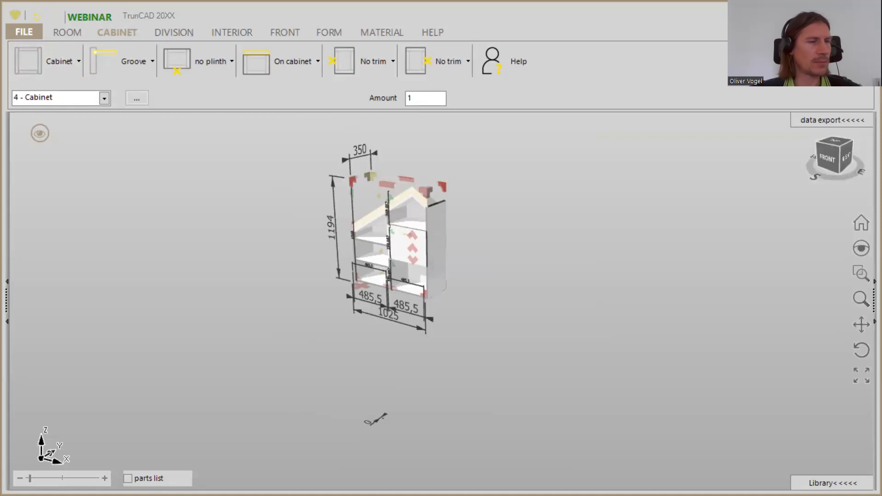
pyautogui.click(67, 64)
pyautogui.click(100, 107)
pyautogui.write('411')
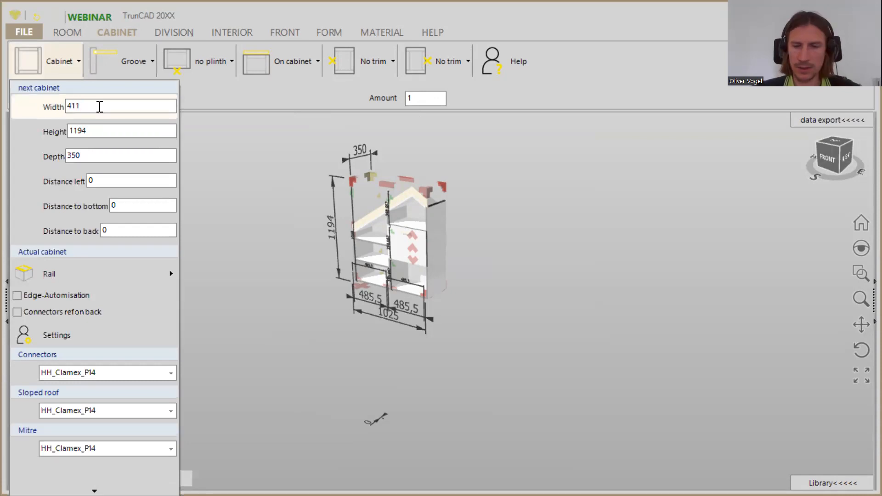
pyautogui.write('7')
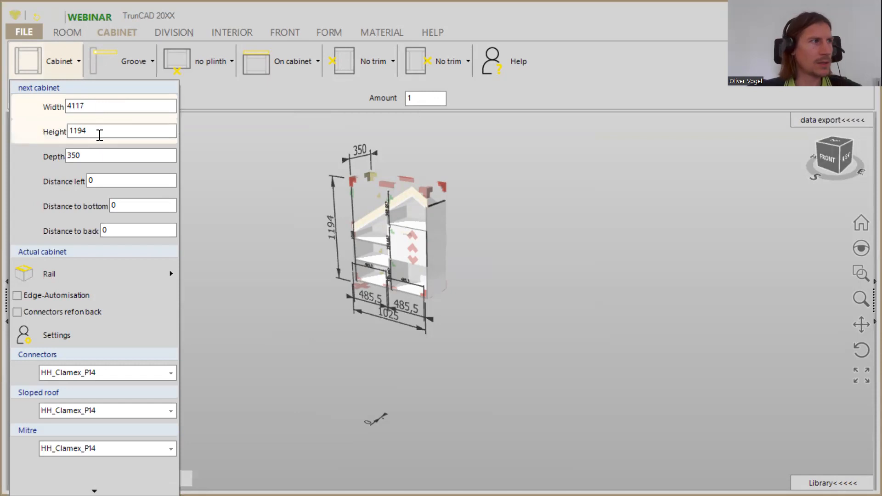
pyautogui.click(100, 133)
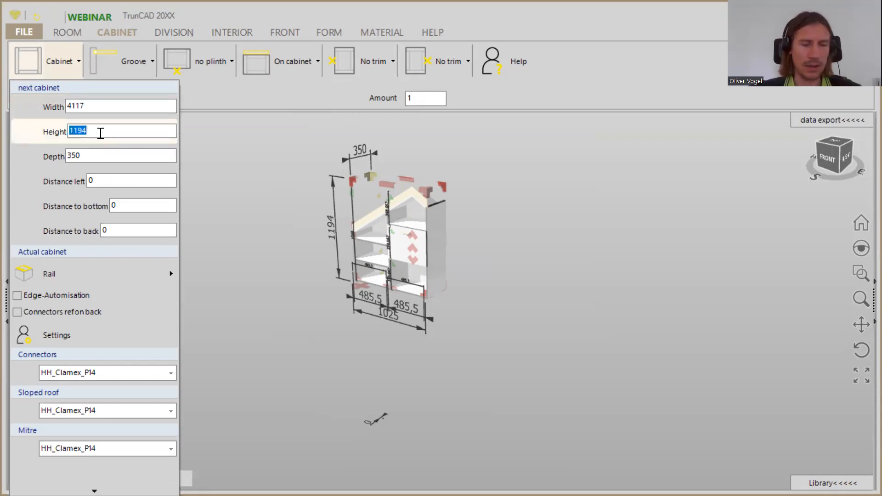
pyautogui.write('2')
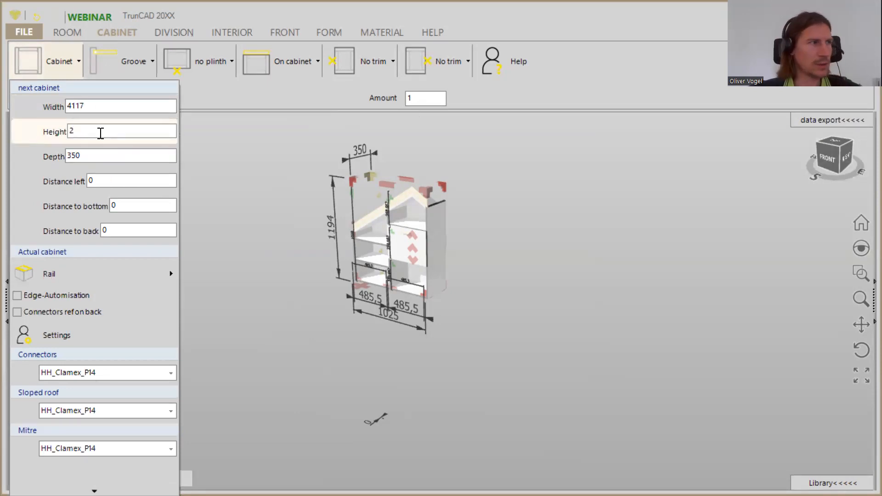
pyautogui.write('793')
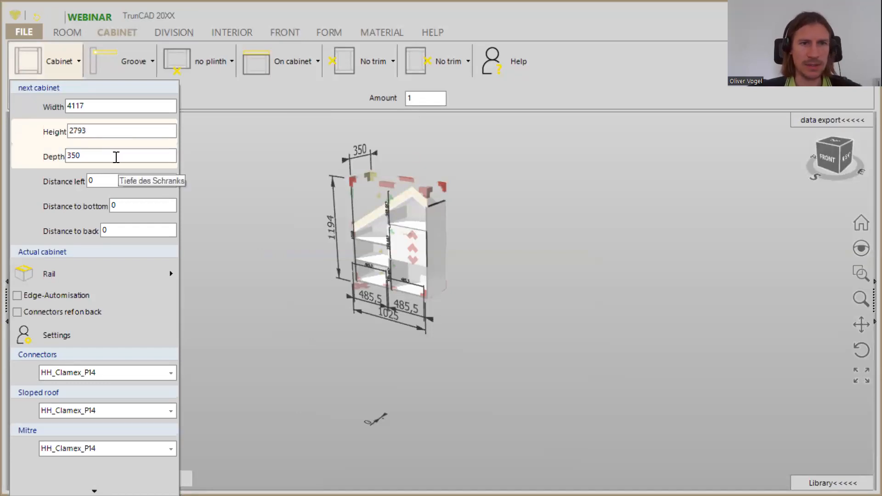
# - Place the new cabinet at the 1025 mm wide cabinet's upper rear right corner point
pyautogui.scroll(5, 502, 204)
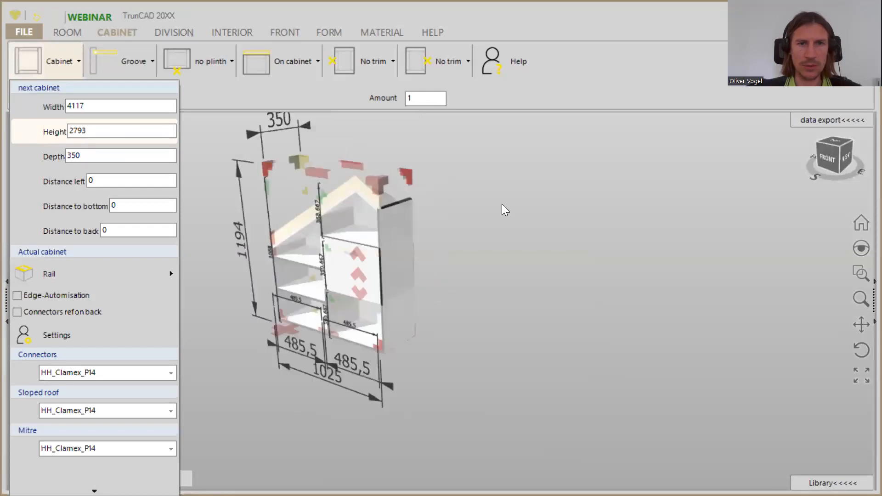
pyautogui.moveTo(29, 62); pyautogui.dragTo(336, 152)
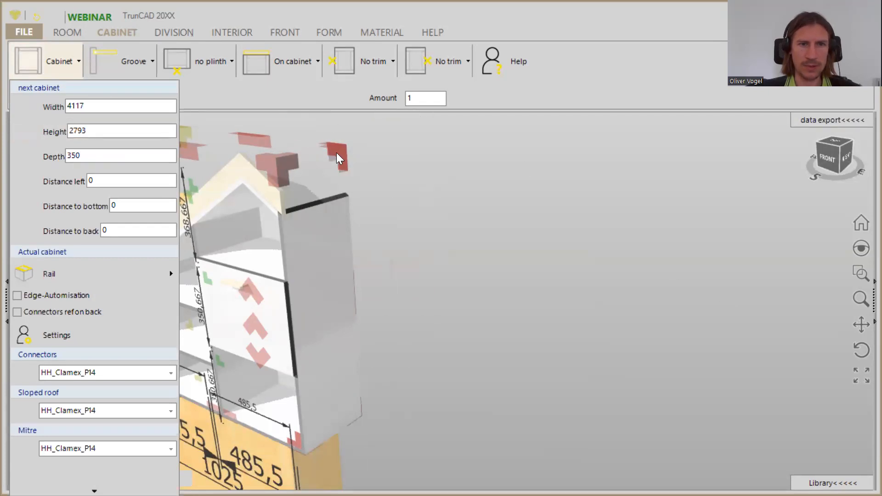
pyautogui.moveTo(337, 152); pyautogui.dragTo(336, 152)
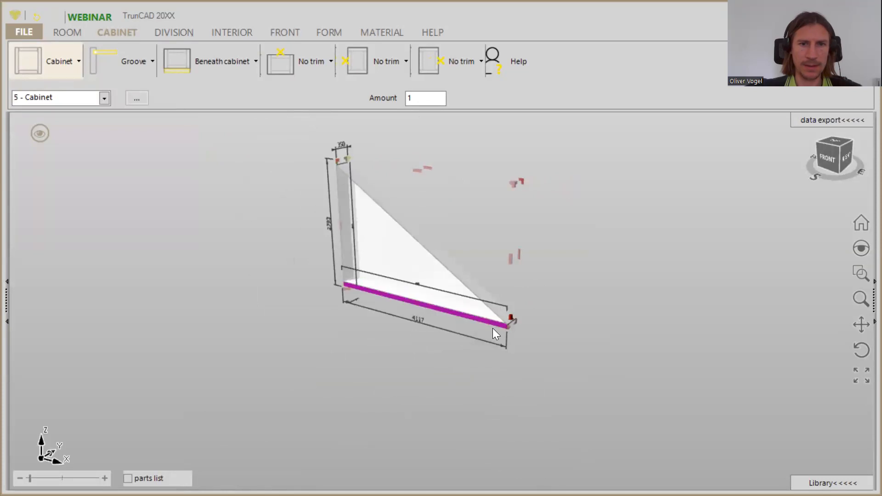
# - Remove the plinth from the new 4117 mm wide sloped cabinet
pyautogui.scroll(1, 493, 328)
pyautogui.moveTo(439, 235); pyautogui.dragTo(467, 175, button='middle')
pyautogui.scroll(3, 467, 333)
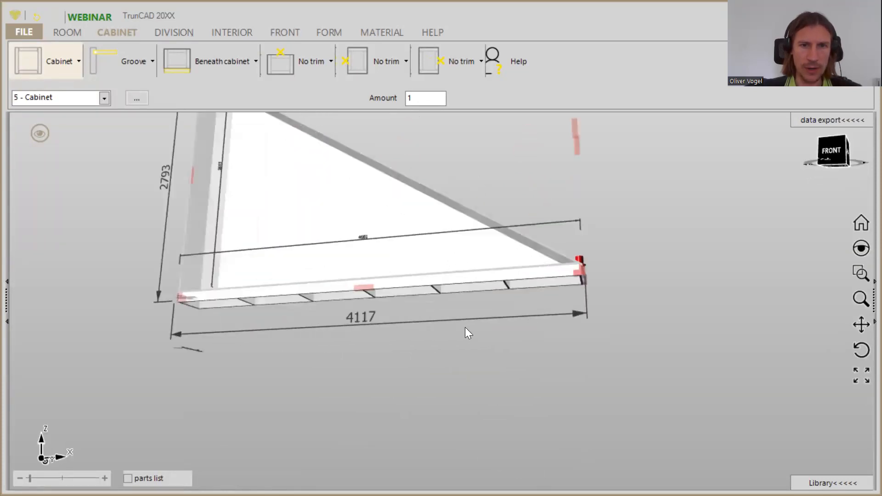
pyautogui.click(224, 75)
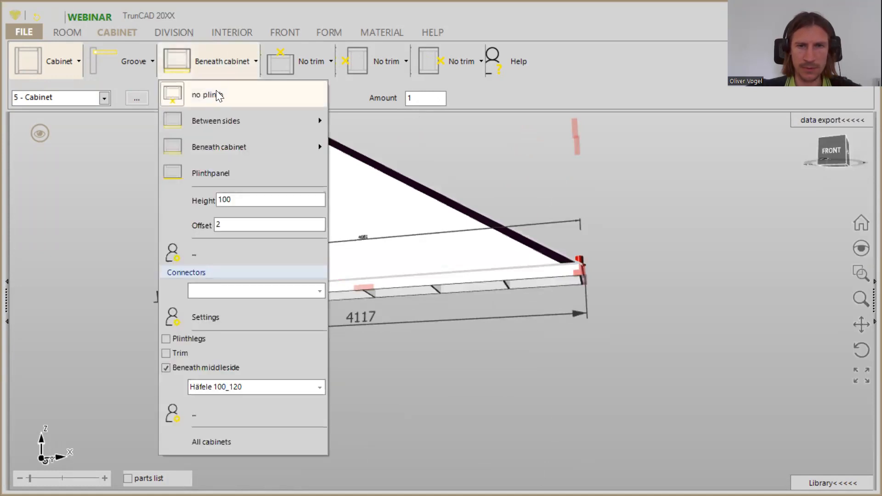
pyautogui.click(216, 92)
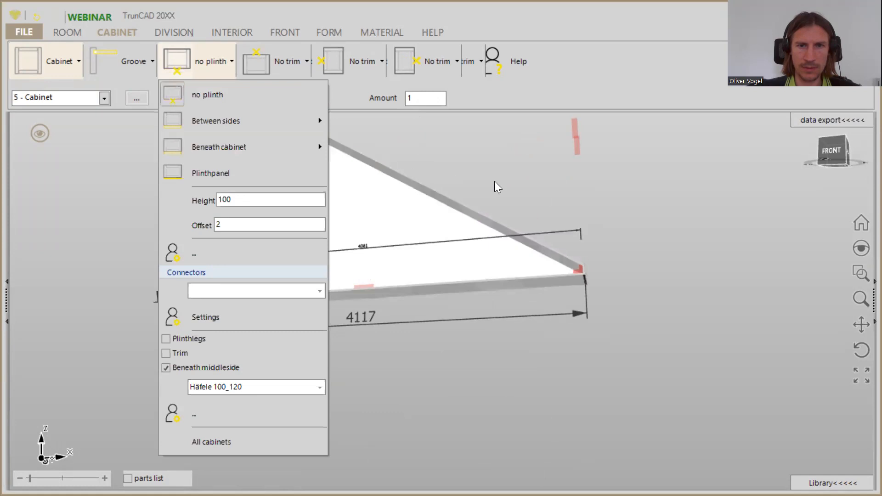
pyautogui.click(717, 269)
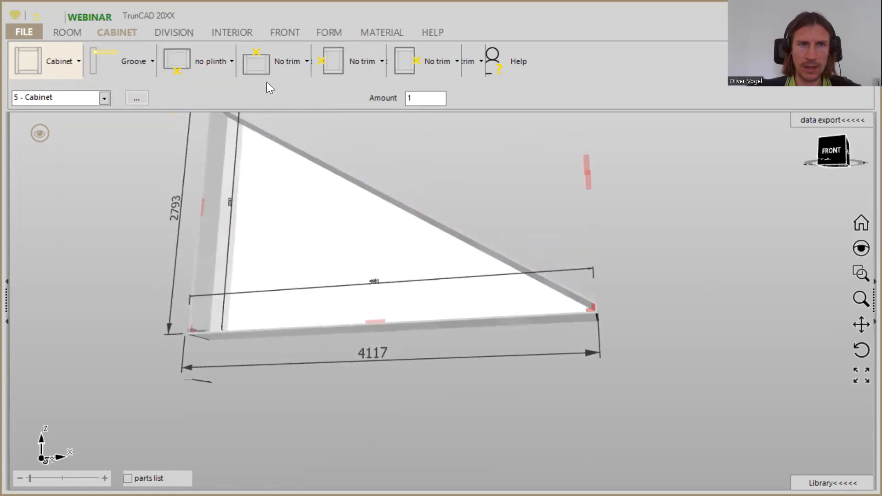
# - Add an On cabinet top trim with a height of 70 along the front of the sloped cabinet
pyautogui.click(276, 58)
pyautogui.moveTo(282, 113)
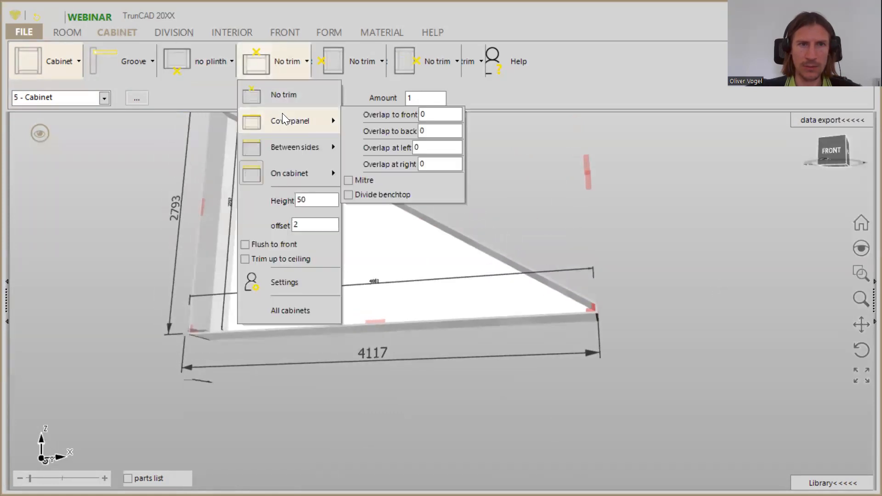
pyautogui.moveTo(286, 169)
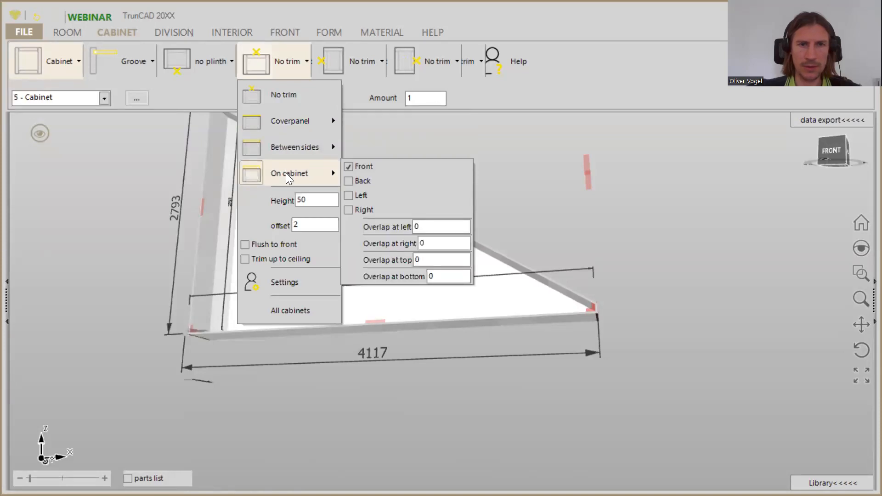
pyautogui.click(286, 172)
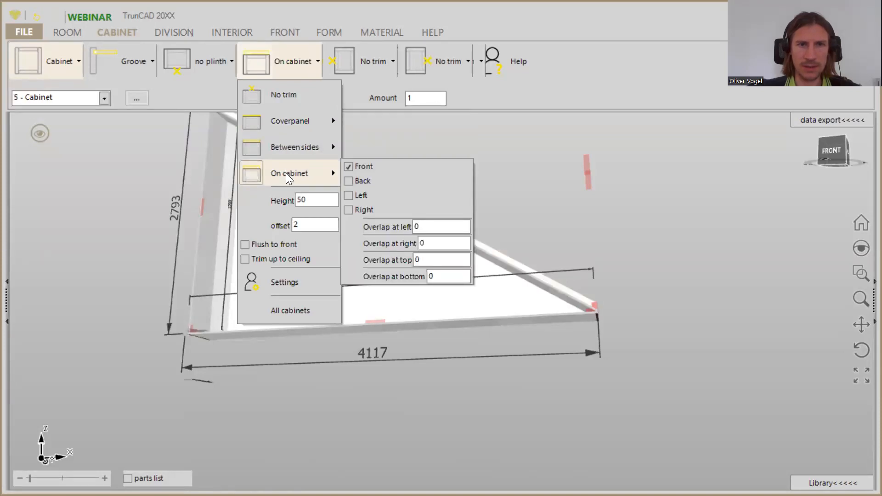
pyautogui.doubleClick(316, 201)
pyautogui.write('7')
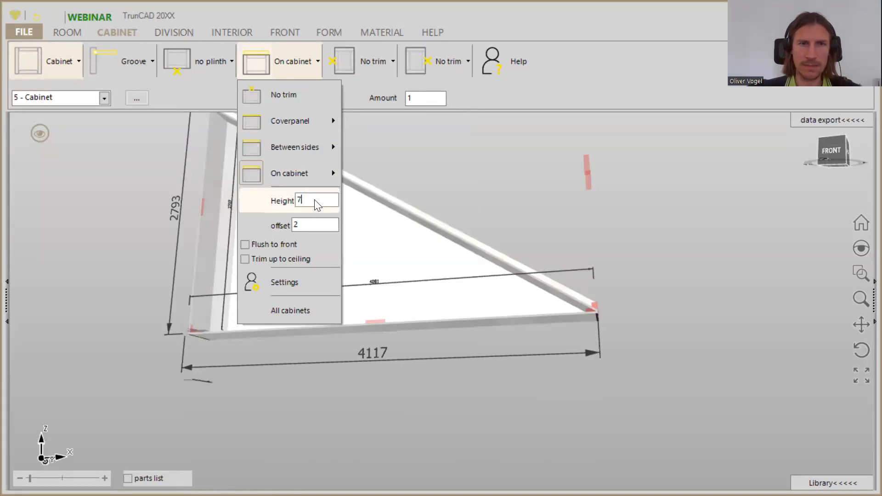
pyautogui.write('0')
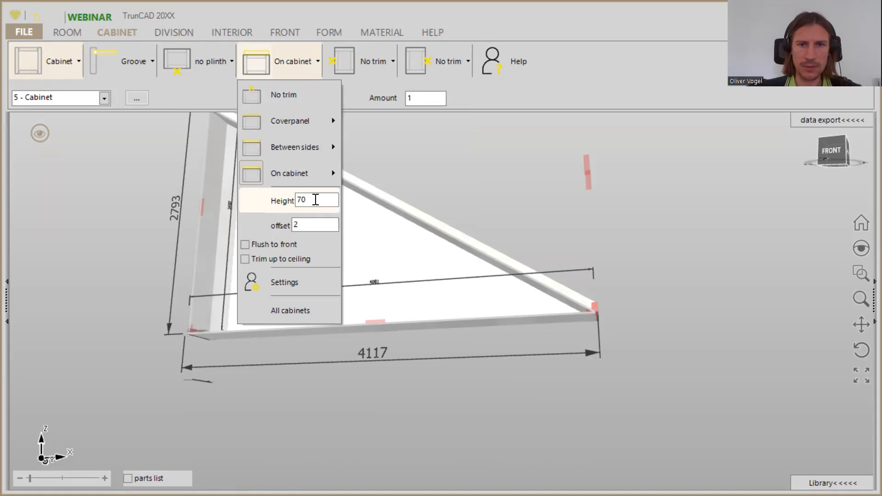
# - Extend the On cabinet trim past the sloped cabinet's low end with a right overlap of 200
pyautogui.scroll(5, 590, 319)
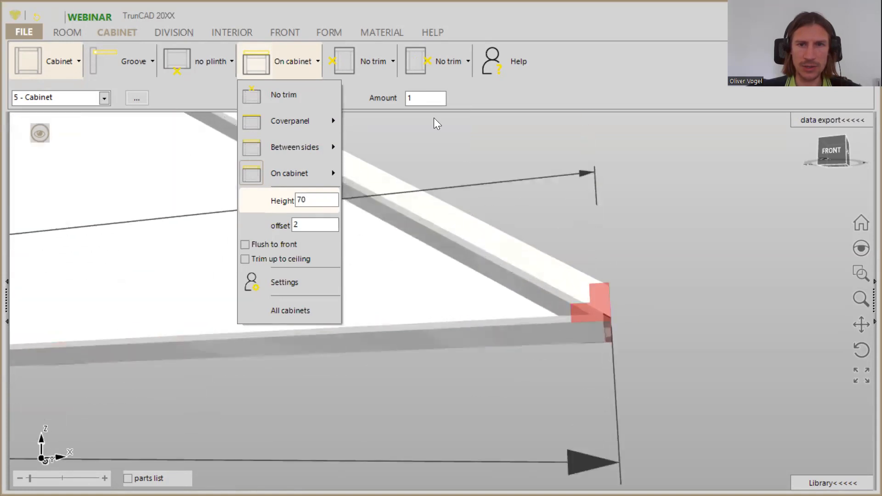
pyautogui.moveTo(302, 136)
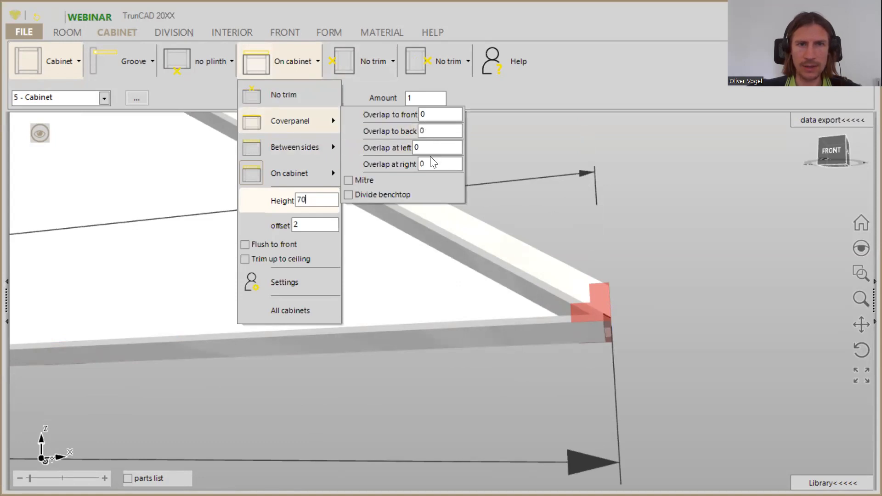
pyautogui.moveTo(277, 168)
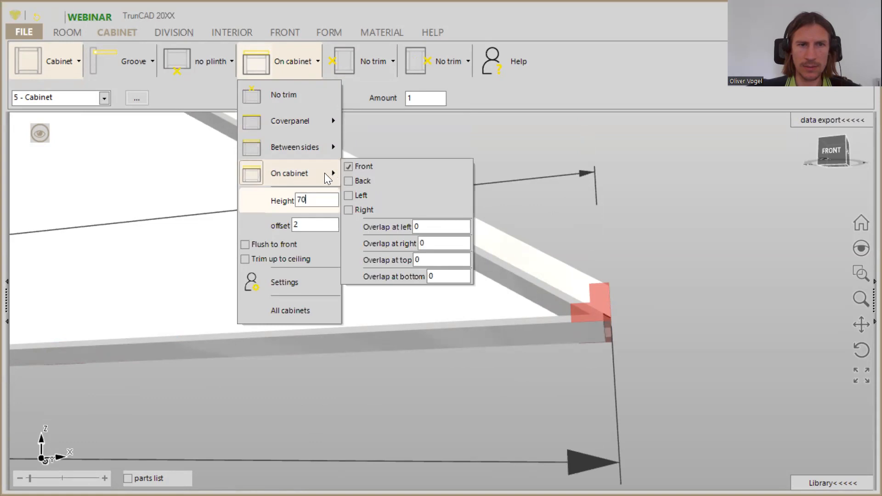
pyautogui.click(429, 240)
pyautogui.write('2')
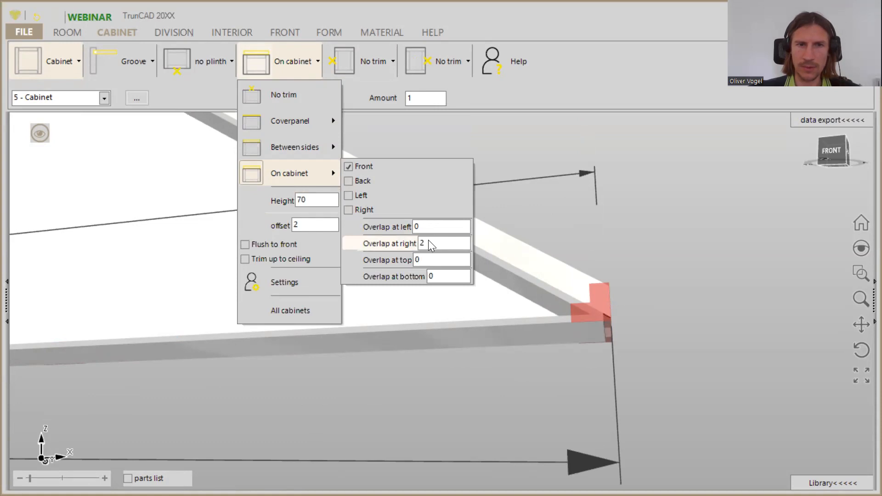
pyautogui.write('00')
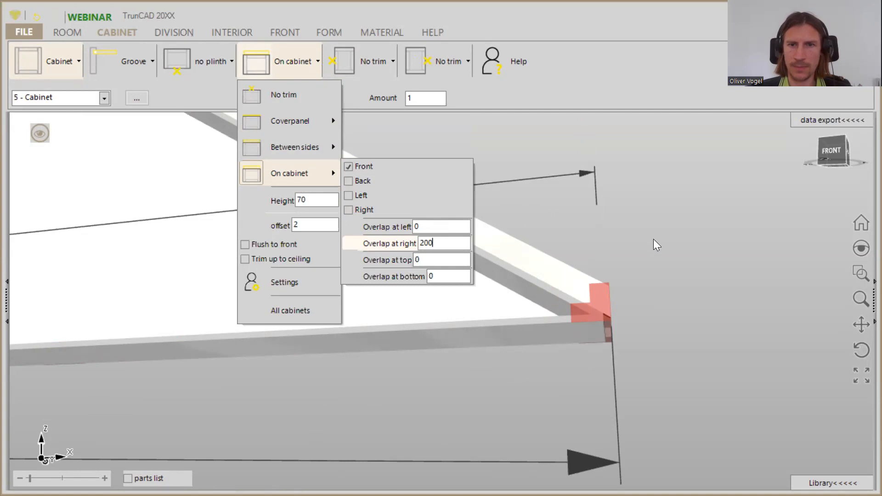
pyautogui.click(670, 248)
pyautogui.scroll(-4, 674, 231)
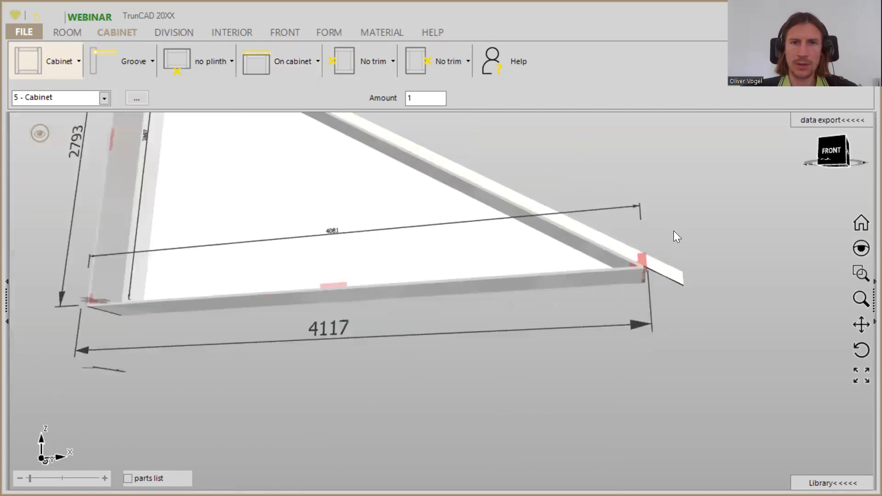
pyautogui.scroll(-3, 674, 231)
pyautogui.moveTo(558, 182); pyautogui.dragTo(546, 250, button='middle')
pyautogui.moveTo(547, 205); pyautogui.dragTo(557, 236, button='middle')
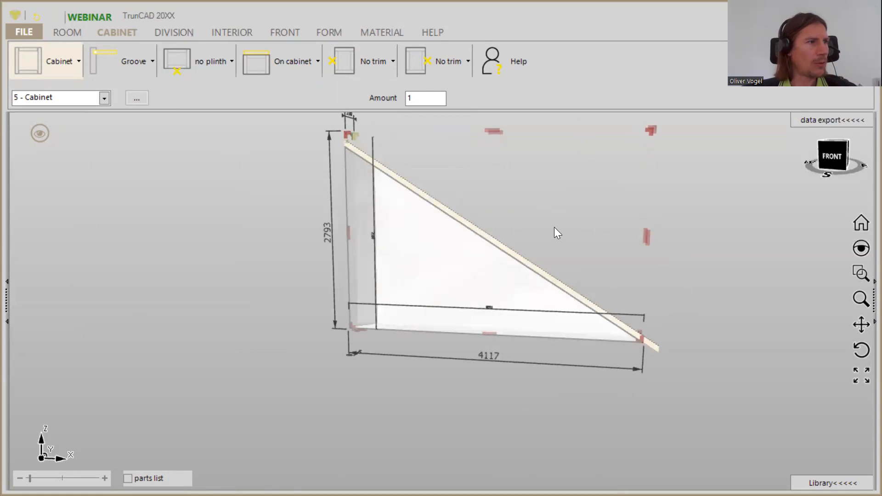
# - Divide the 4117 mm wide sloped cabinet into three sections with two vertical partitions
pyautogui.click(175, 31)
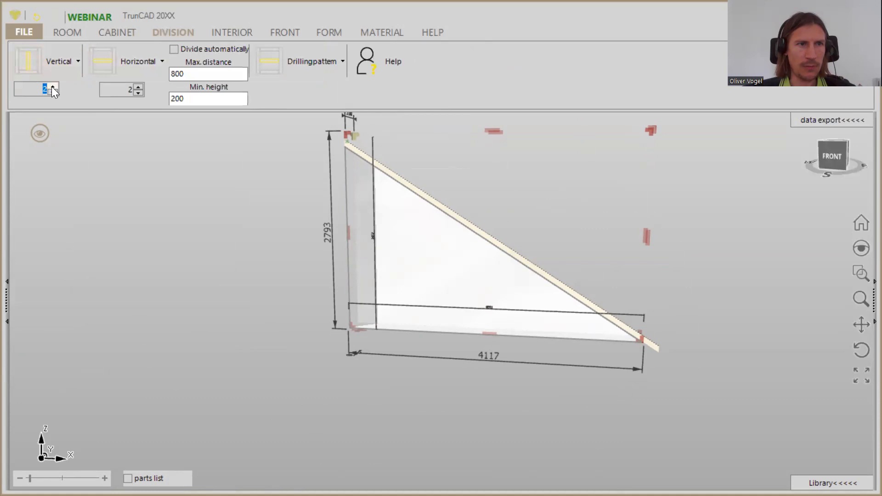
pyautogui.moveTo(33, 64); pyautogui.dragTo(429, 256)
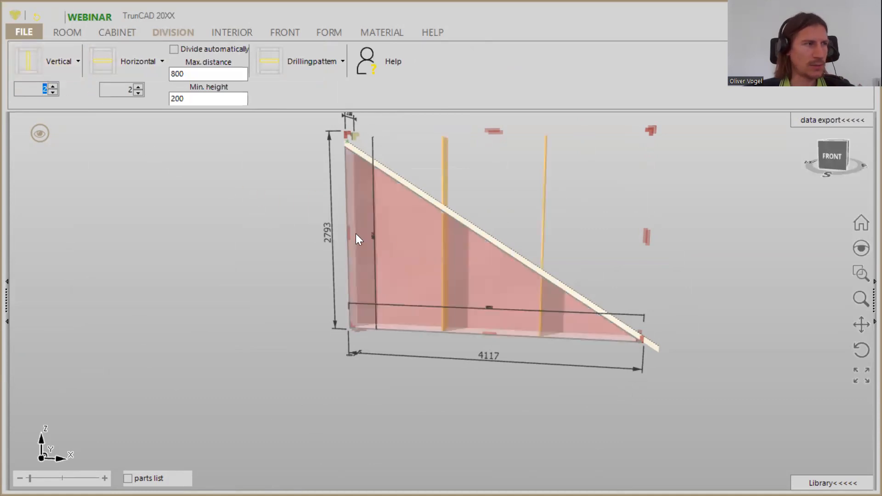
pyautogui.moveTo(374, 249); pyautogui.dragTo(454, 224)
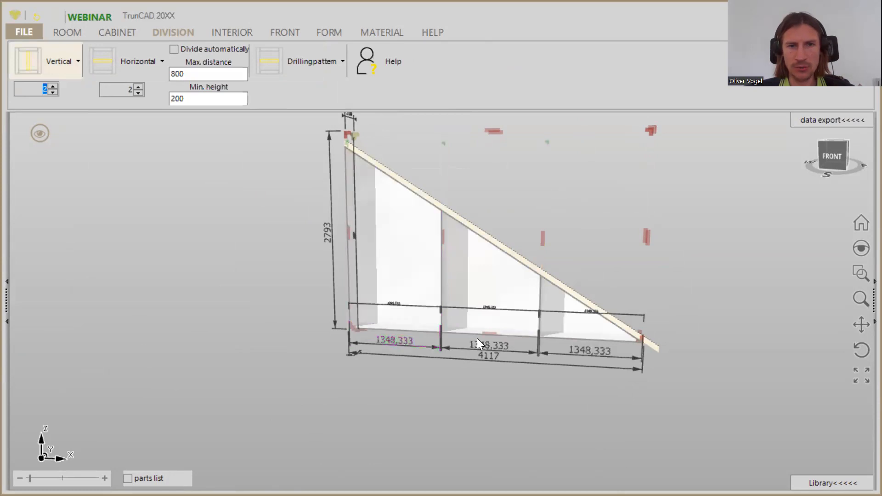
# - Set the area widths of the sloped cabinet's middle and right sections to a proportion of 3 each
pyautogui.scroll(3, 515, 347)
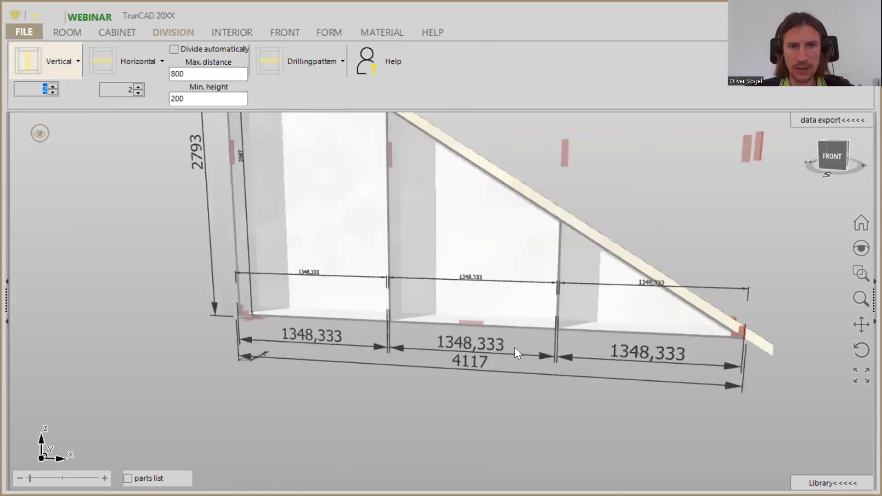
pyautogui.click(485, 344)
pyautogui.write('3')
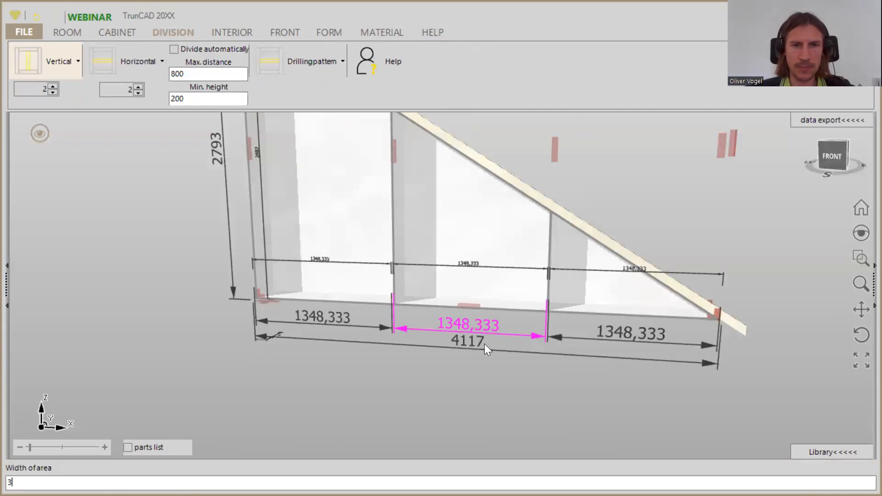
pyautogui.press('Return')
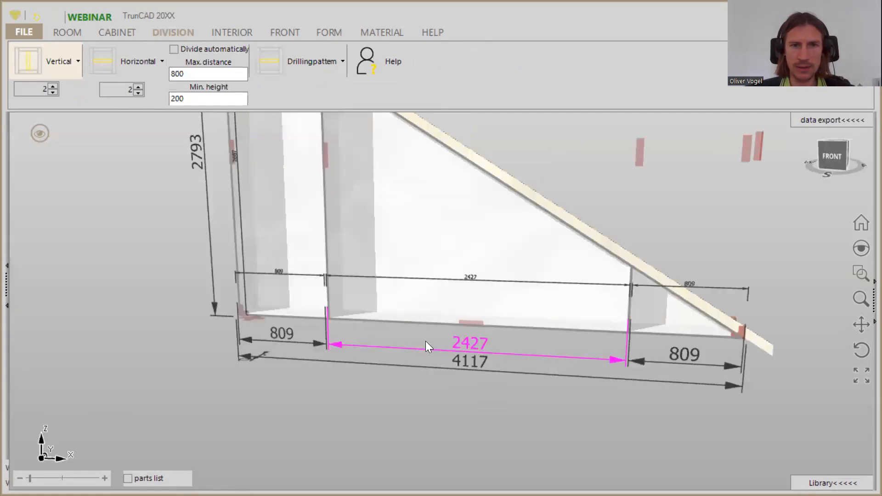
pyautogui.click(695, 351)
pyautogui.write('3')
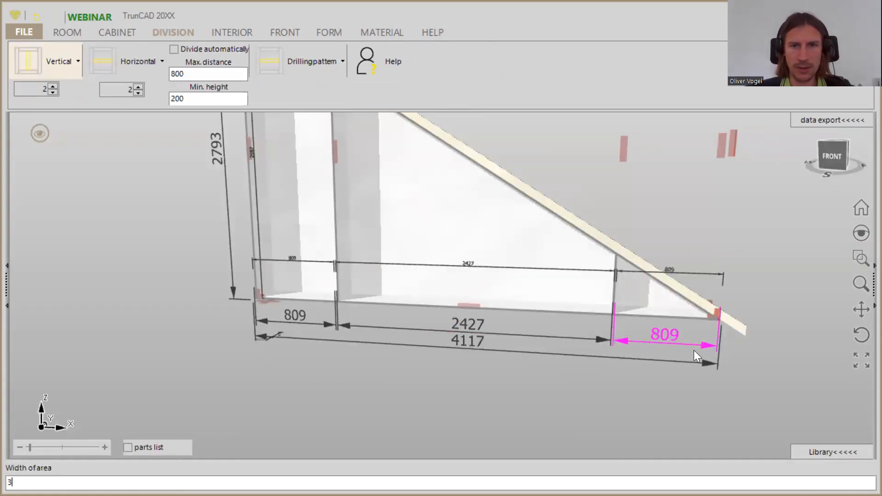
pyautogui.press('Return')
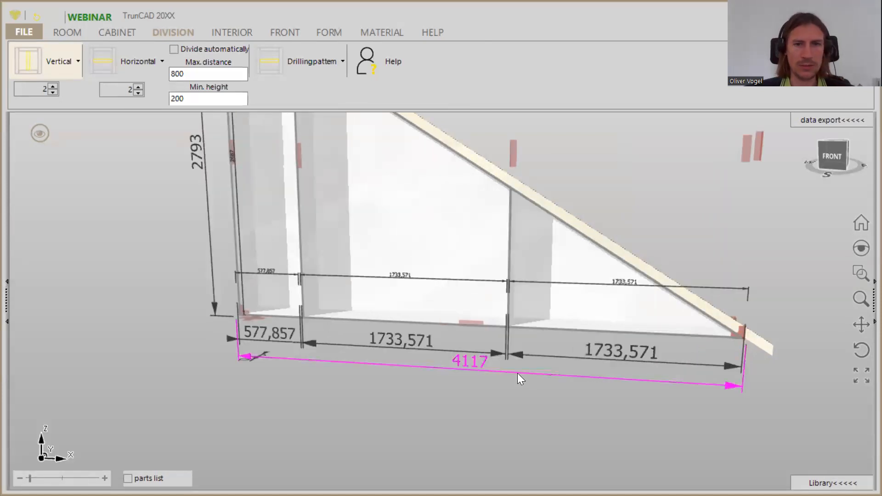
# - Show all the other cabinets together with the 4117 mm wide sloped cabinet in a front view
pyautogui.scroll(-5, 500, 367)
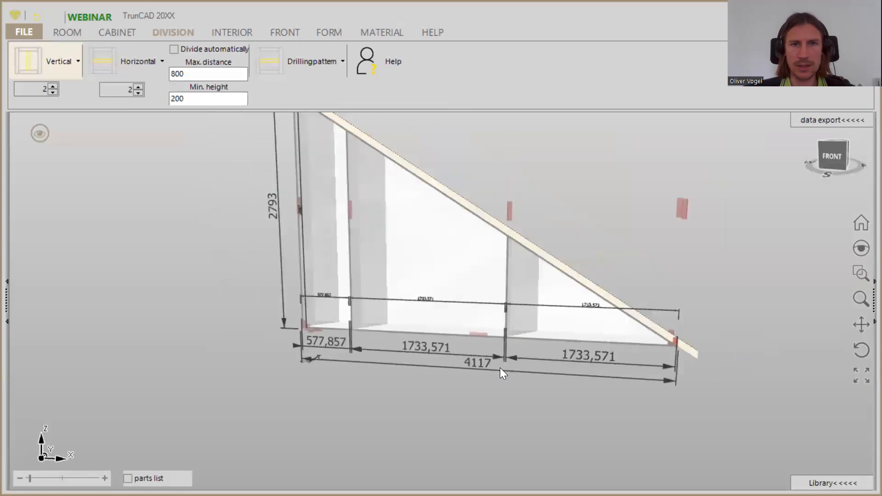
pyautogui.moveTo(532, 215); pyautogui.dragTo(516, 249, button='middle')
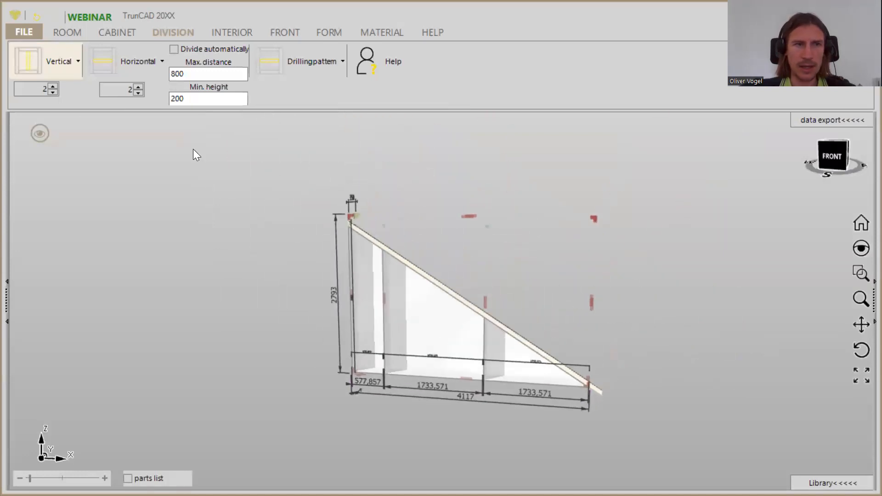
pyautogui.click(43, 133)
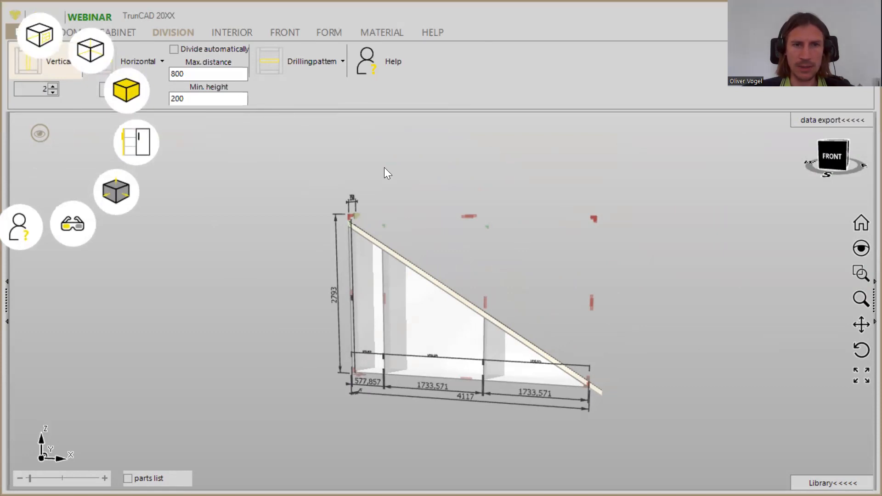
pyautogui.doubleClick(521, 220)
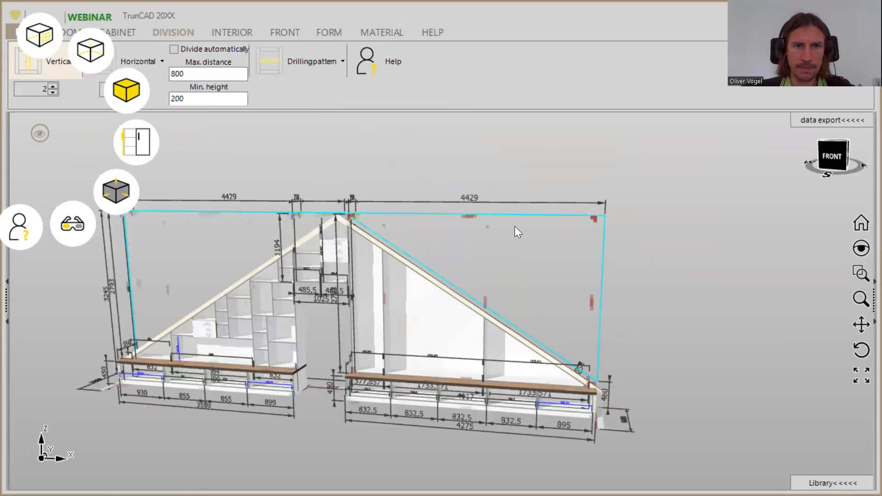
pyautogui.moveTo(507, 240); pyautogui.dragTo(495, 260, button='middle')
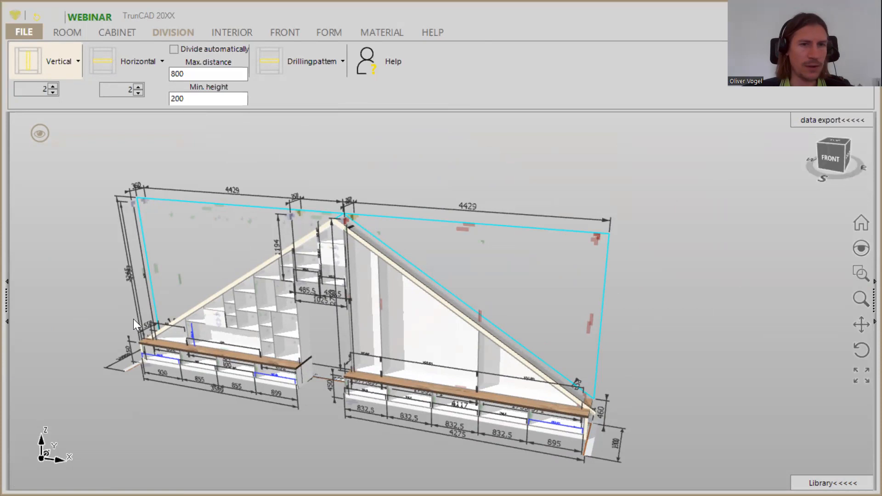
pyautogui.moveTo(511, 278); pyautogui.dragTo(514, 274, button='middle')
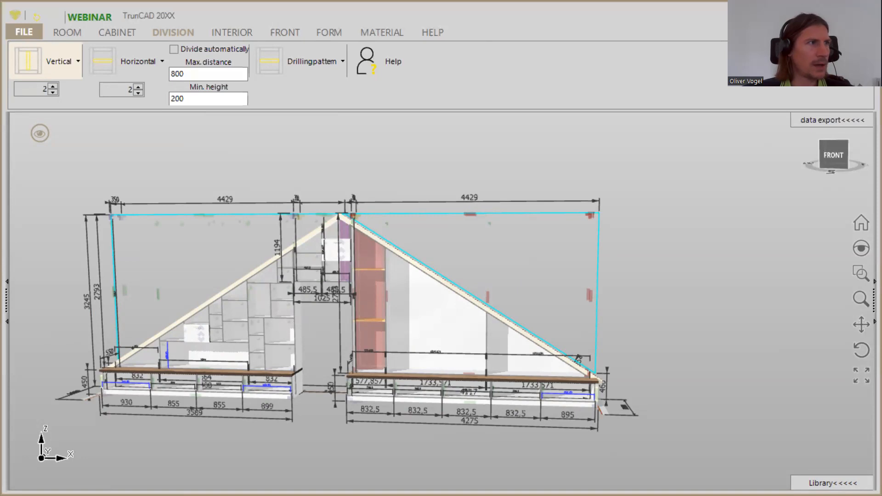
# - Divide the sloped cabinet's tall left section with two horizontal partitions and its middle compartment with one vertical partition
pyautogui.click(370, 294)
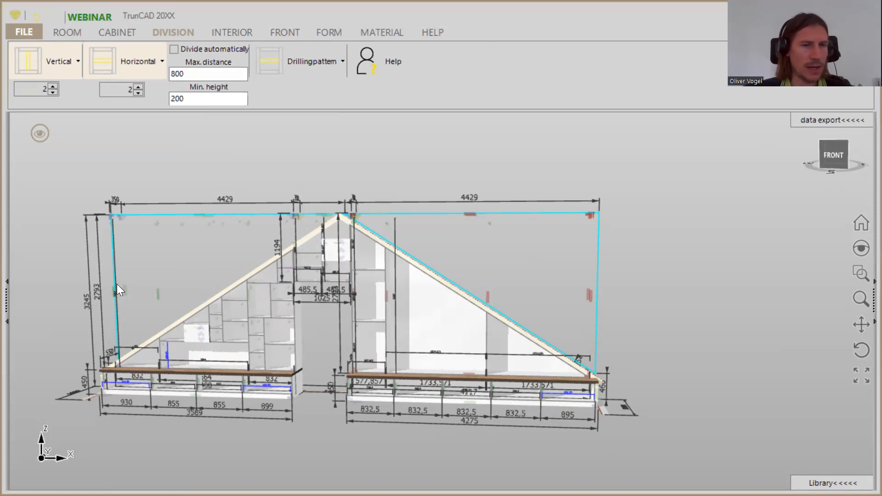
pyautogui.scroll(3, 353, 299)
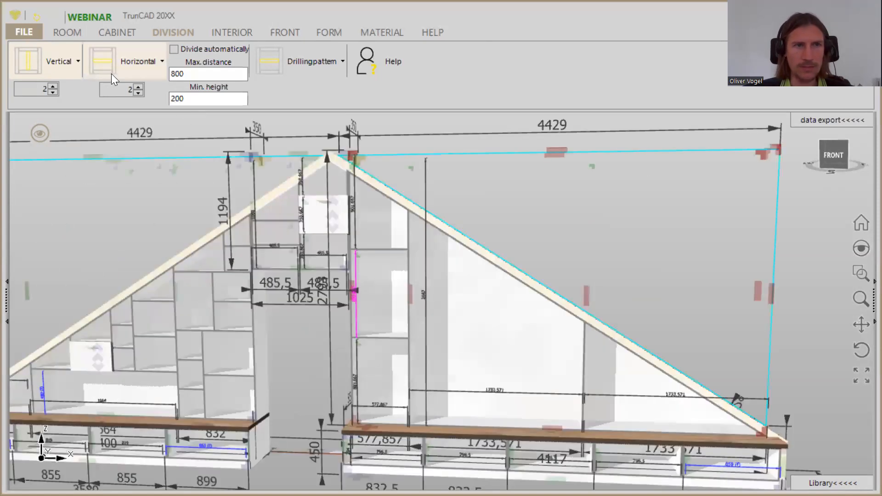
pyautogui.click(53, 92)
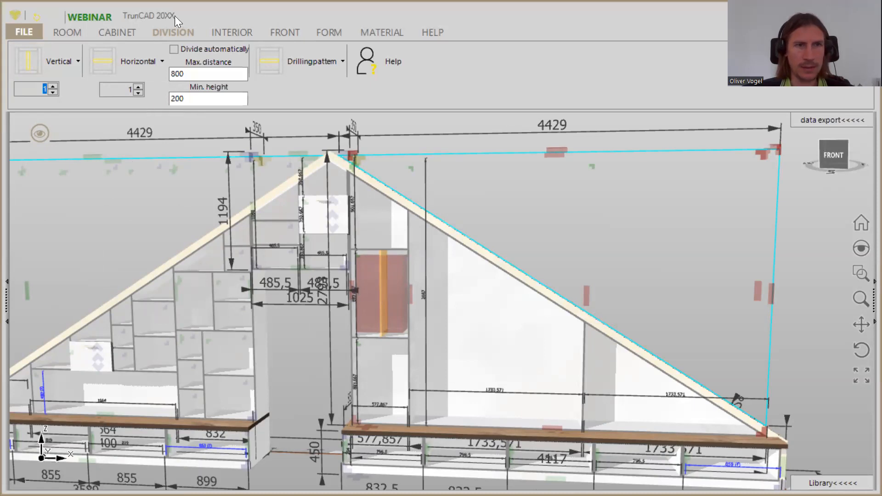
# - Add one adjustable shelf to the top compartment of the tall left section and set the area height beneath it to 300
pyautogui.click(223, 30)
pyautogui.click(51, 91)
pyautogui.click(28, 68)
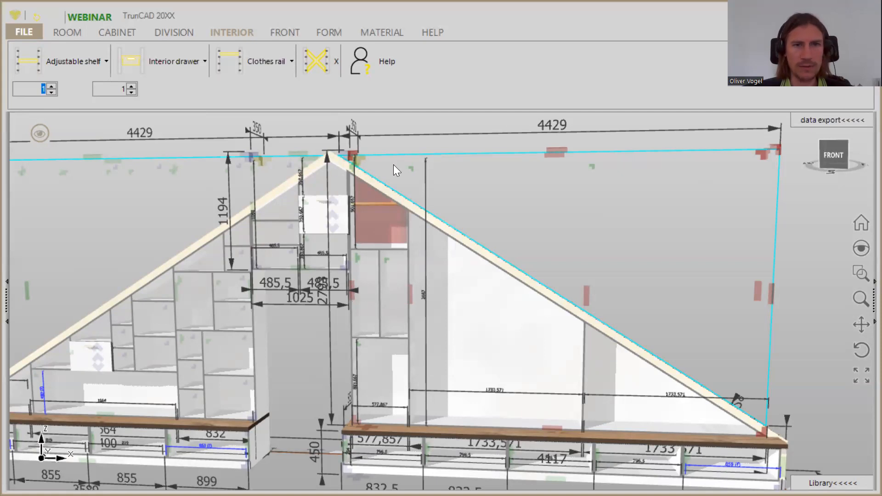
pyautogui.scroll(1, 403, 206)
pyautogui.click(399, 210)
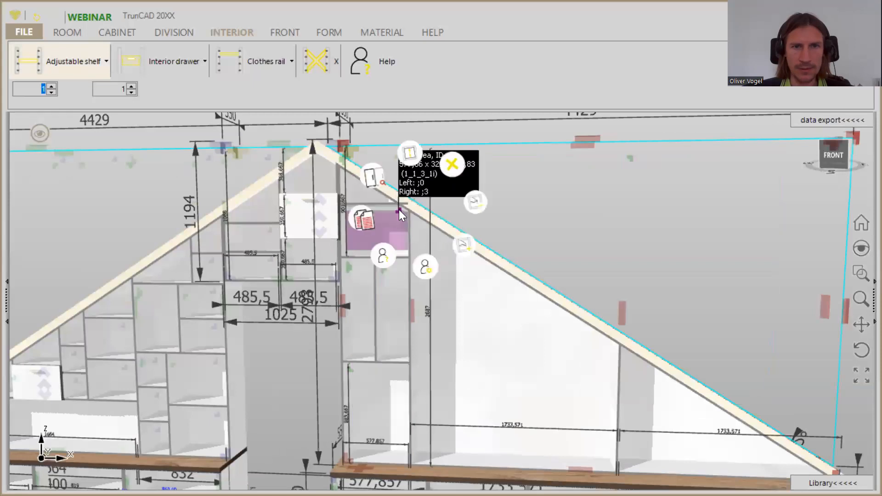
pyautogui.click(414, 105)
pyautogui.write('300')
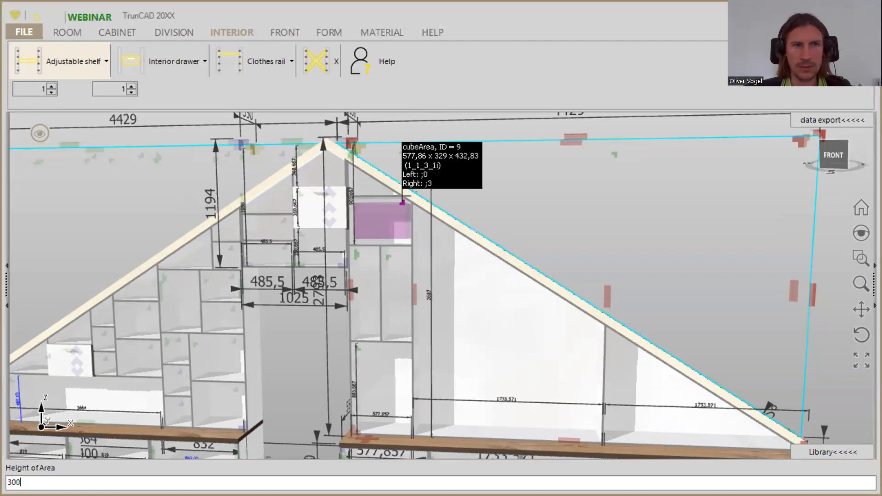
pyautogui.press('Return')
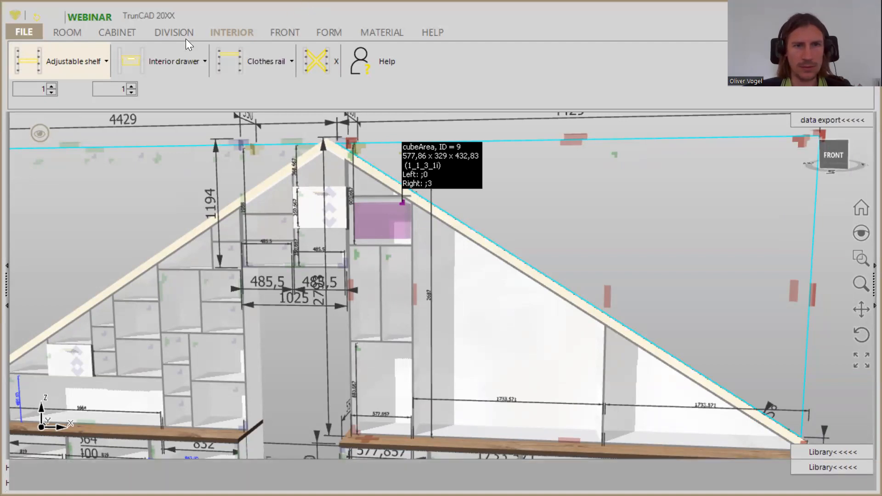
# - Add one adjustable shelf to the left half of the middle compartment and one to the bottom compartment of the tall section
pyautogui.moveTo(45, 61); pyautogui.dragTo(357, 307)
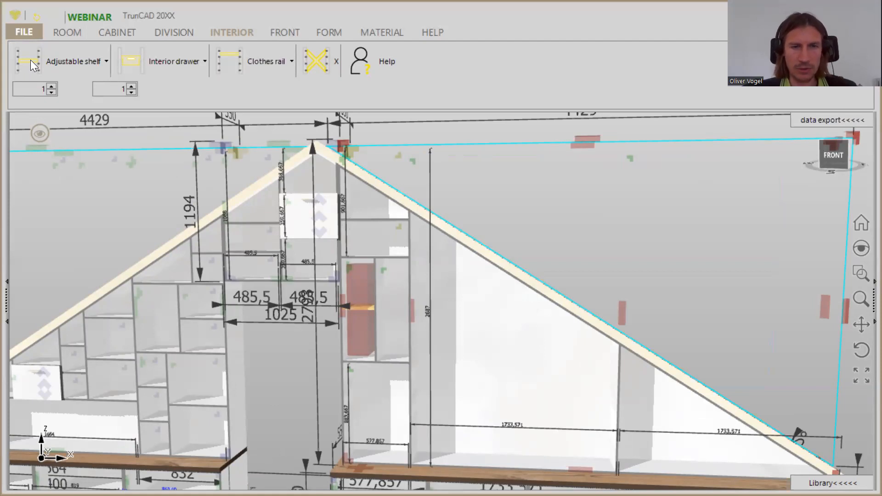
pyautogui.moveTo(30, 60); pyautogui.dragTo(367, 395)
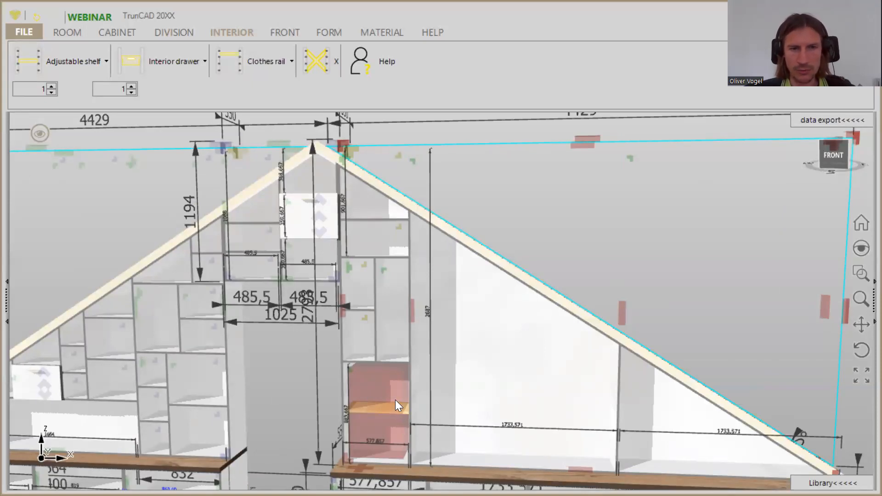
# - Place the adjustable shelf in the bottom compartment of the tall left section and set the area height beneath it to 2
pyautogui.moveTo(397, 403); pyautogui.dragTo(397, 405)
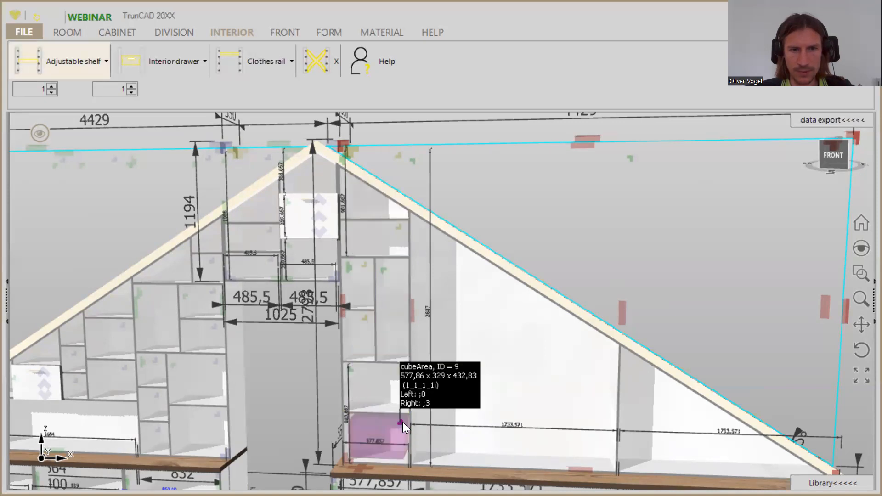
pyautogui.rightClick(400, 422)
pyautogui.click(408, 316)
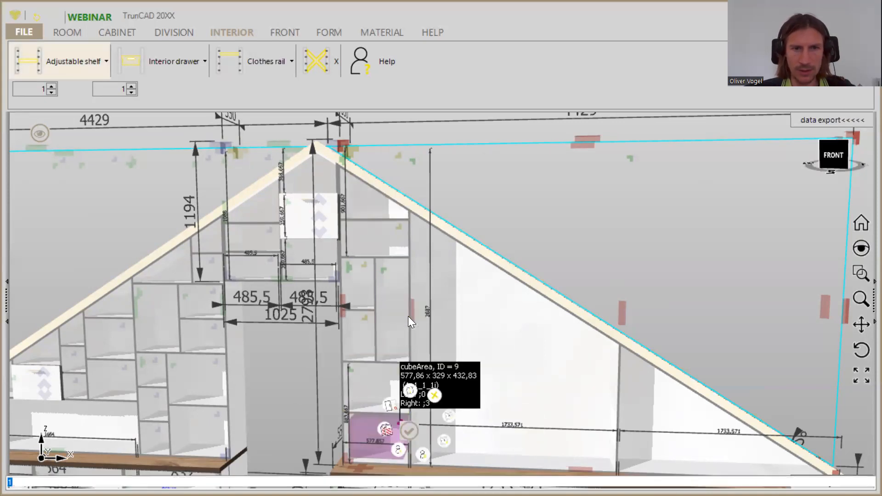
pyautogui.write('2')
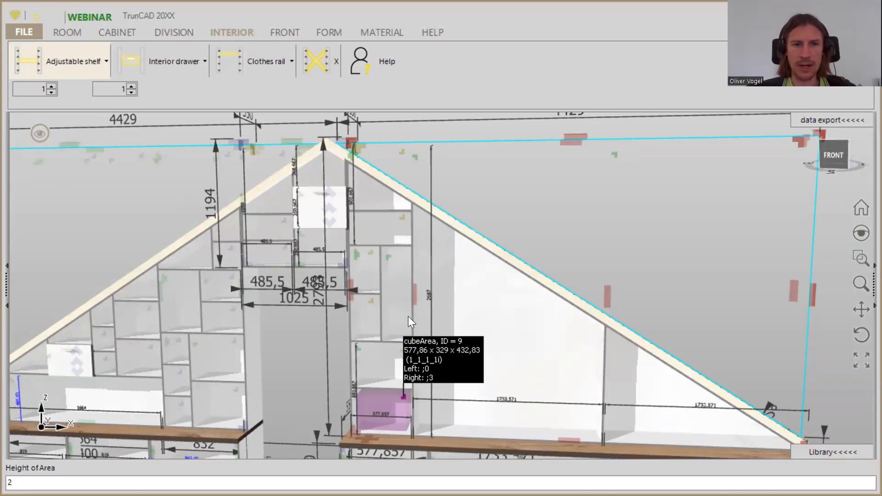
pyautogui.press('Return')
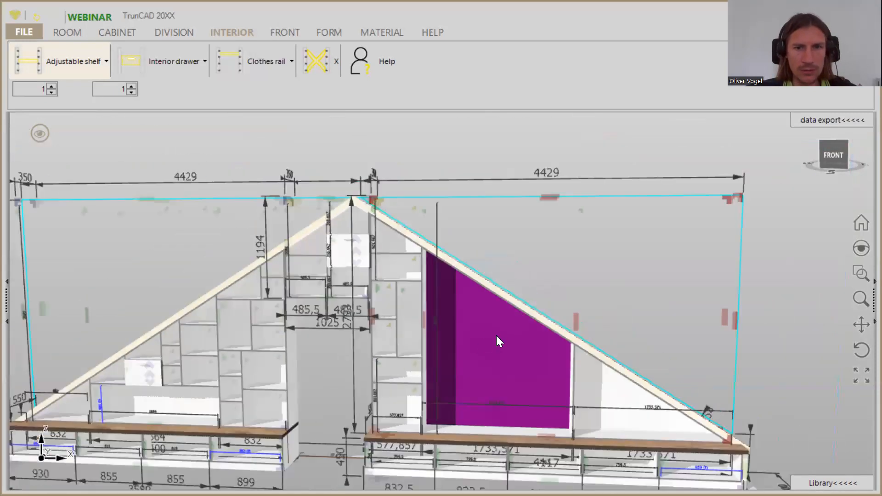
# - Divide the wide section beside the tall one with a horizontal partition and set the area height beneath it to 750
pyautogui.moveTo(496, 335); pyautogui.dragTo(454, 328, button='middle')
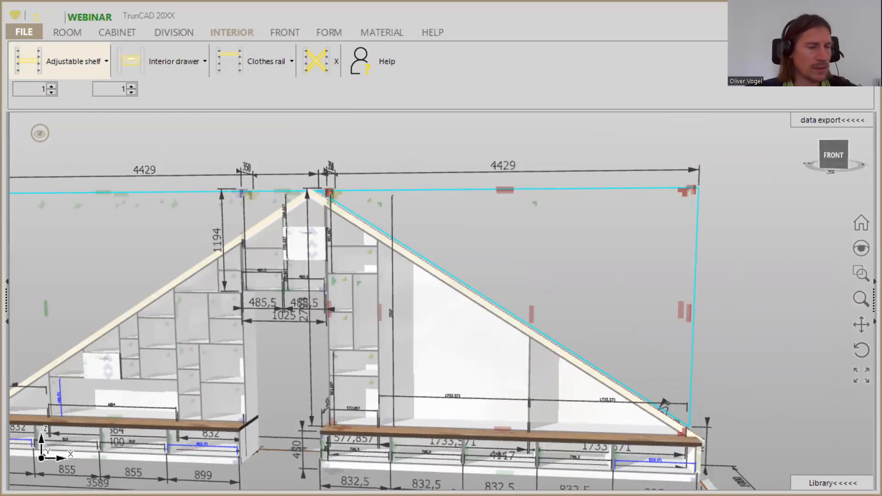
pyautogui.click(172, 33)
pyautogui.moveTo(130, 63); pyautogui.dragTo(476, 367)
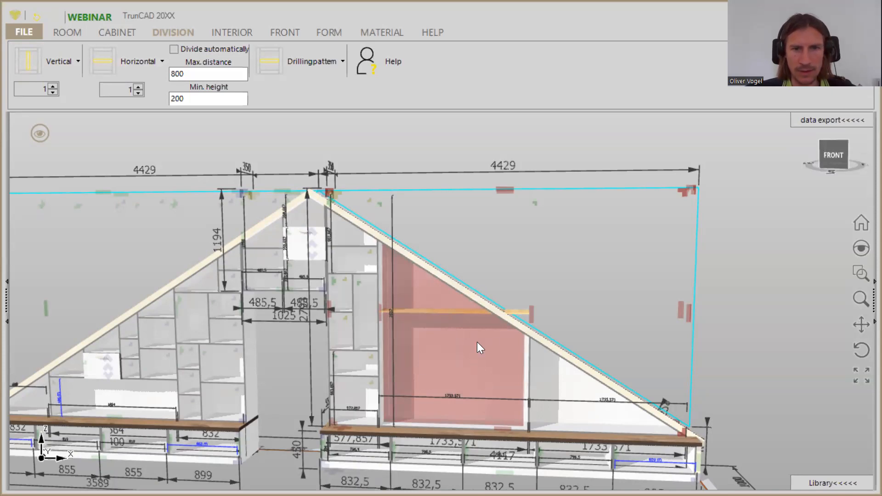
pyautogui.scroll(5, 449, 342)
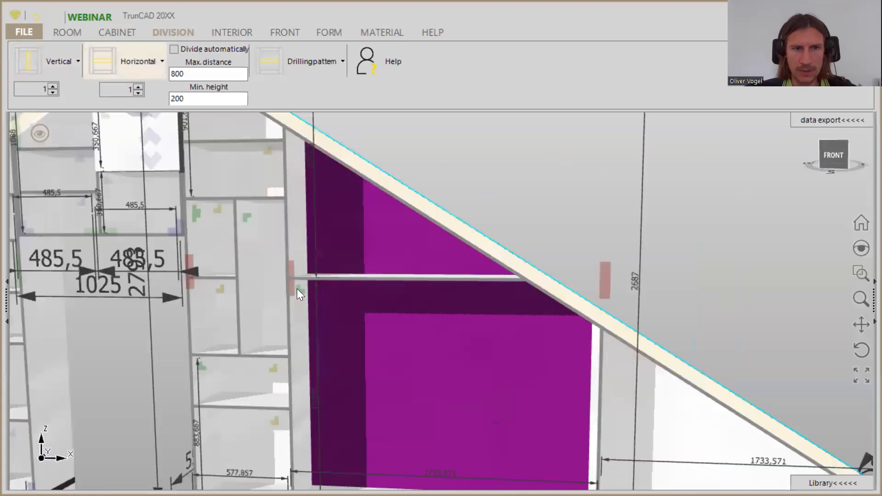
pyautogui.moveTo(300, 290)
pyautogui.click(318, 195)
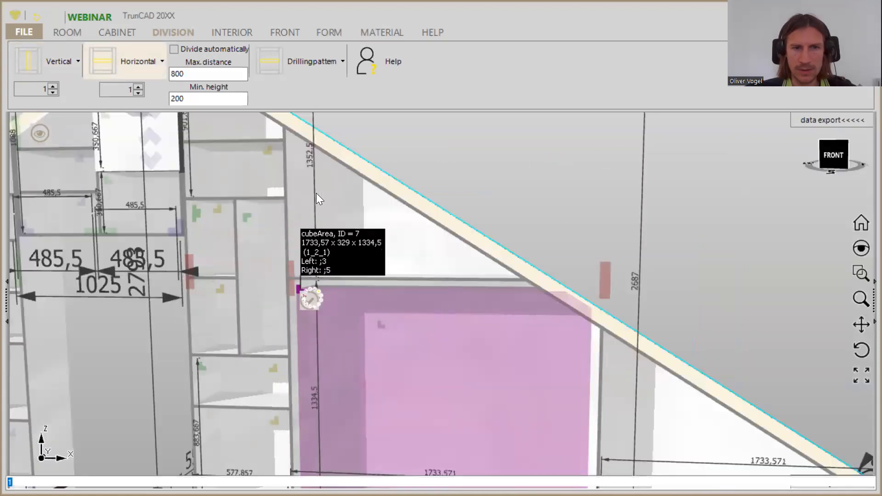
pyautogui.write('750')
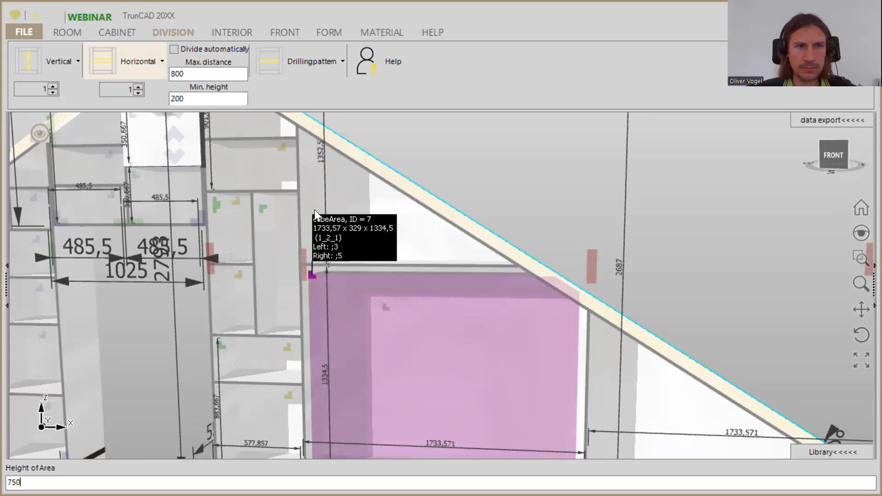
pyautogui.press('Return')
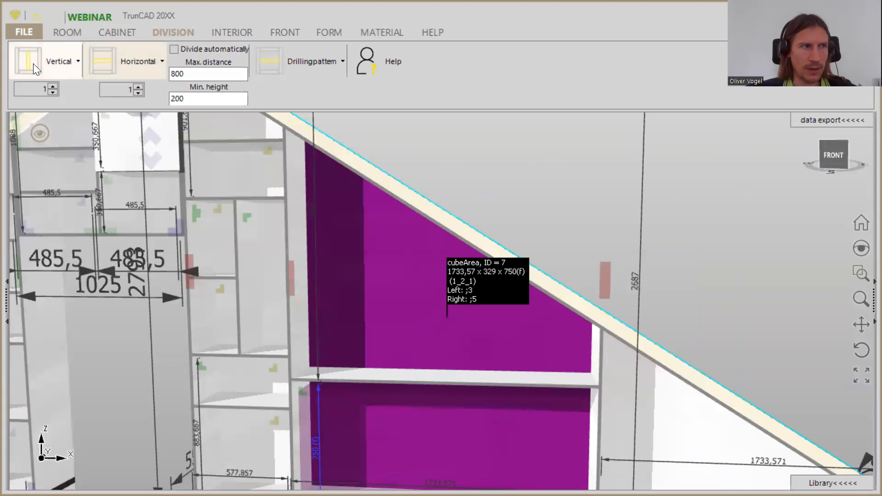
# - Divide the 750 high lower compartment with one vertical partition and set the width of its left area to 2
pyautogui.click(33, 64)
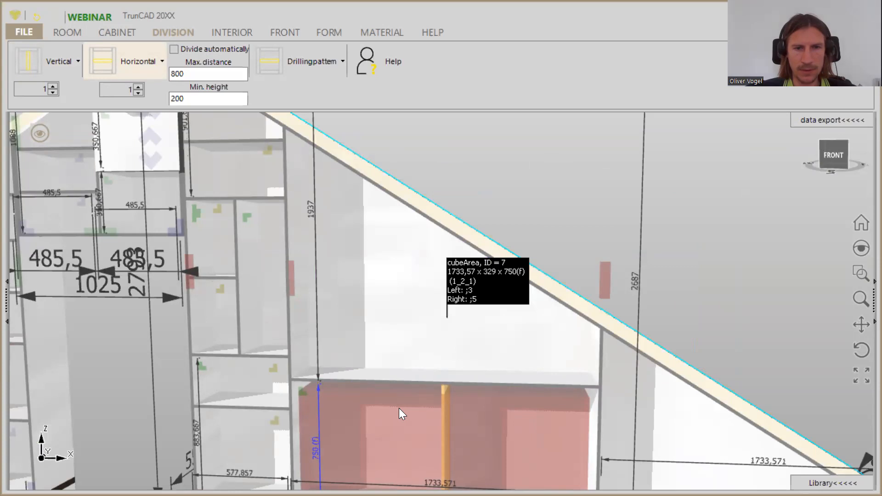
pyautogui.click(399, 409)
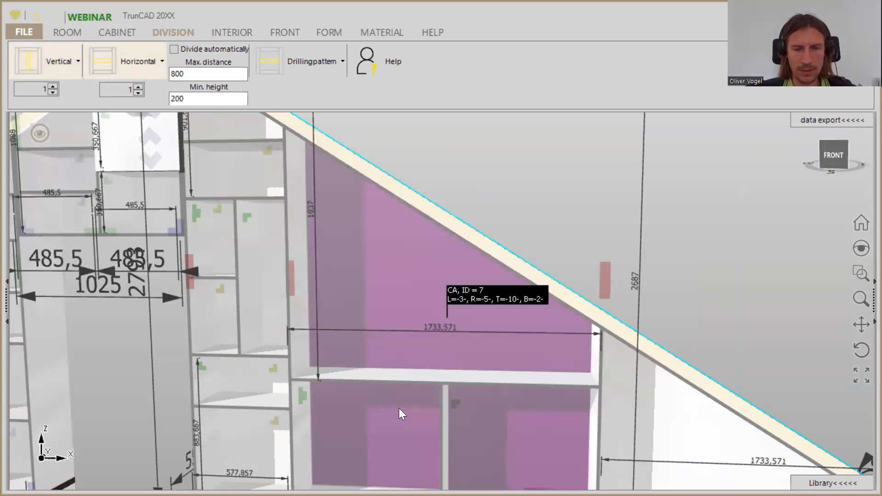
pyautogui.scroll(-3, 399, 409)
pyautogui.moveTo(406, 369); pyautogui.dragTo(317, 338, button='middle')
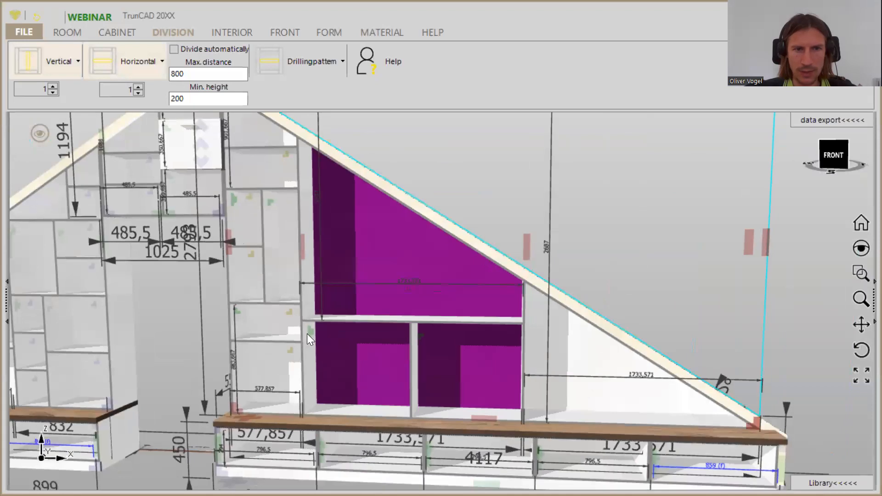
pyautogui.rightClick(308, 334)
pyautogui.click(309, 239)
pyautogui.write('2')
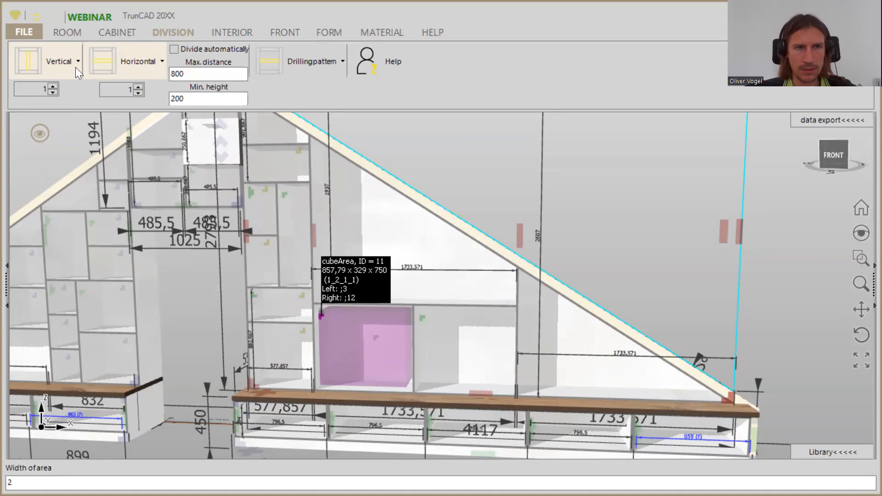
pyautogui.press('Return')
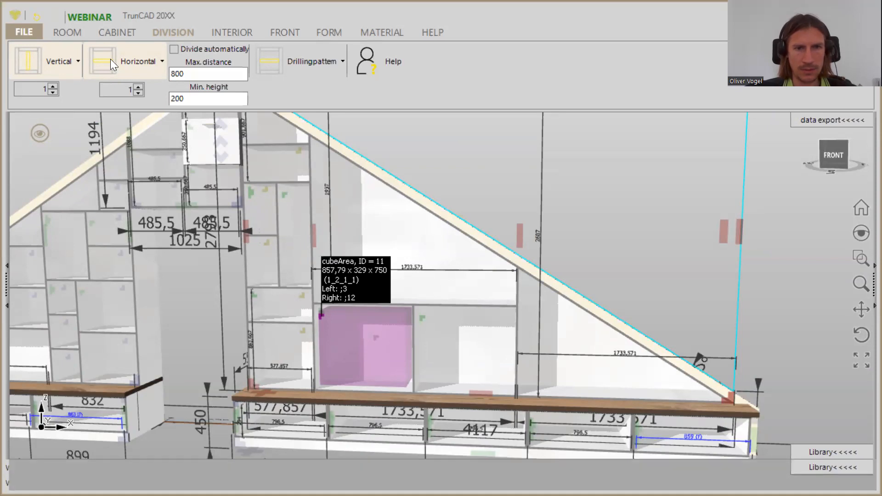
# - Divide the wider left part of the lower compartment with one horizontal partition and its upper half with one vertical partition
pyautogui.click(114, 58)
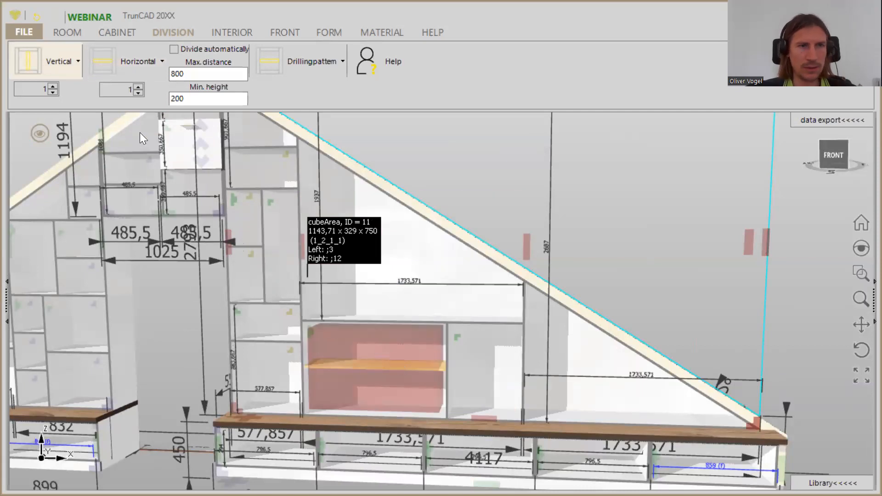
pyautogui.click(38, 66)
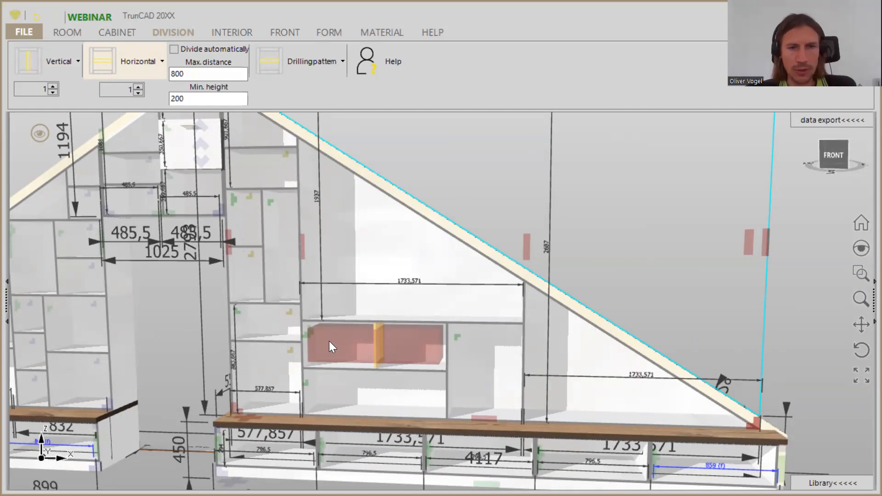
pyautogui.click(379, 345)
# - Set the width of the right area in the newly split upper half to 2
pyautogui.rightClick(378, 342)
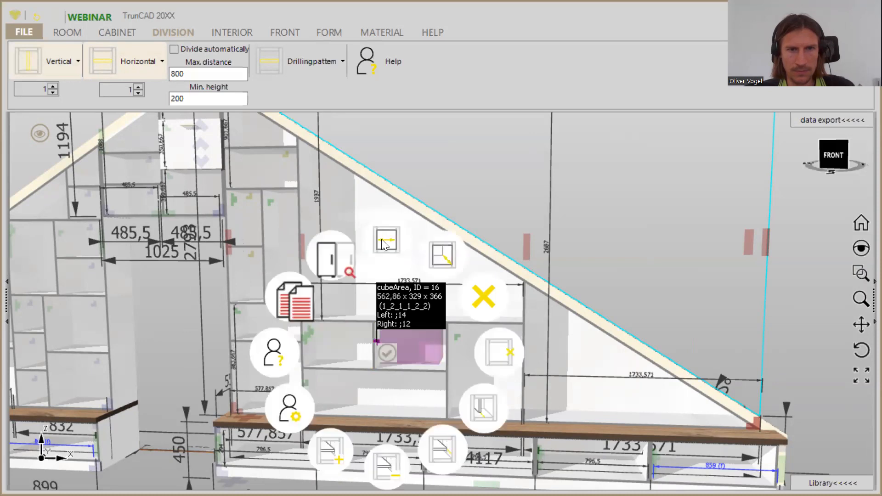
pyautogui.click(384, 238)
pyautogui.write('2')
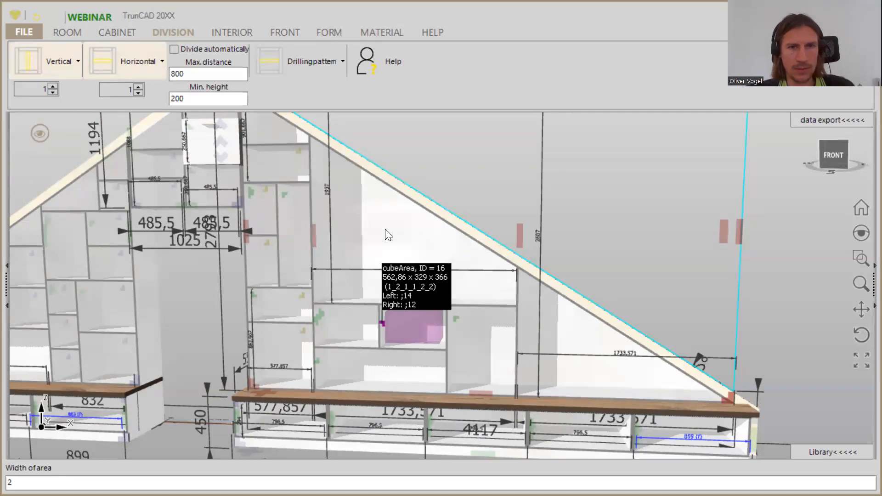
pyautogui.press('Return')
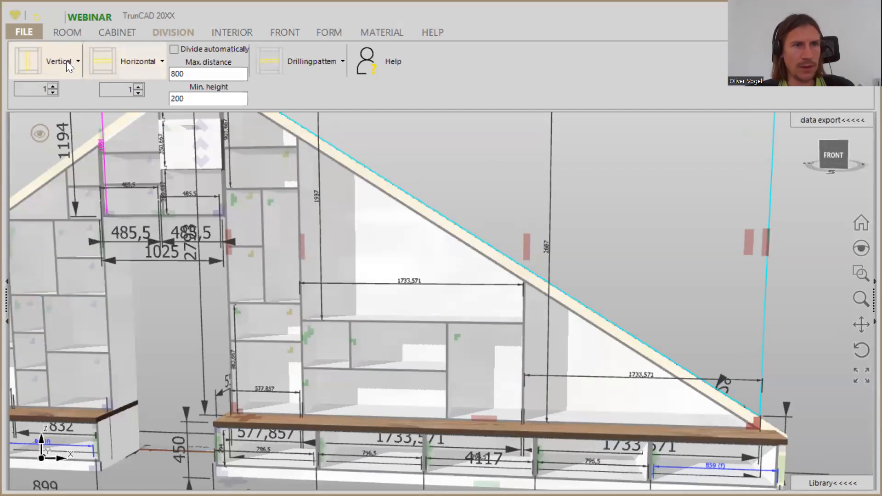
# - Divide the large sloped compartment above the 750 high area with one vertical partition and set its left area's width to 3
pyautogui.click(28, 61)
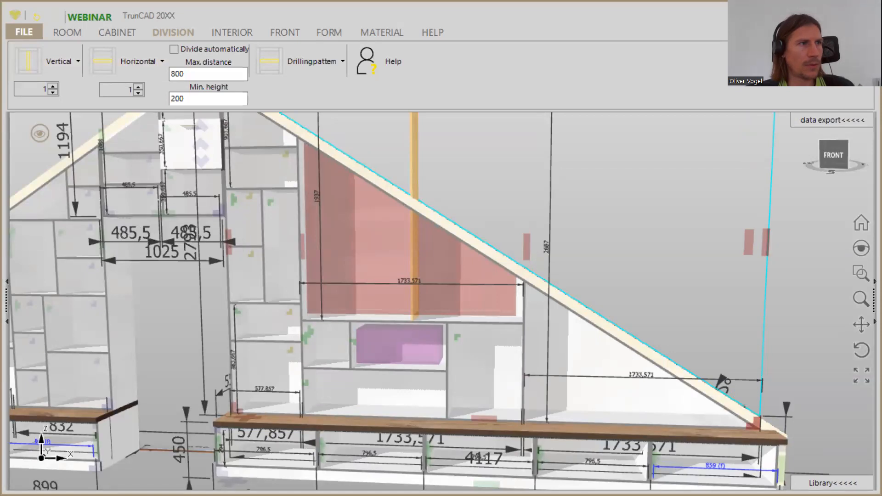
pyautogui.click(356, 176)
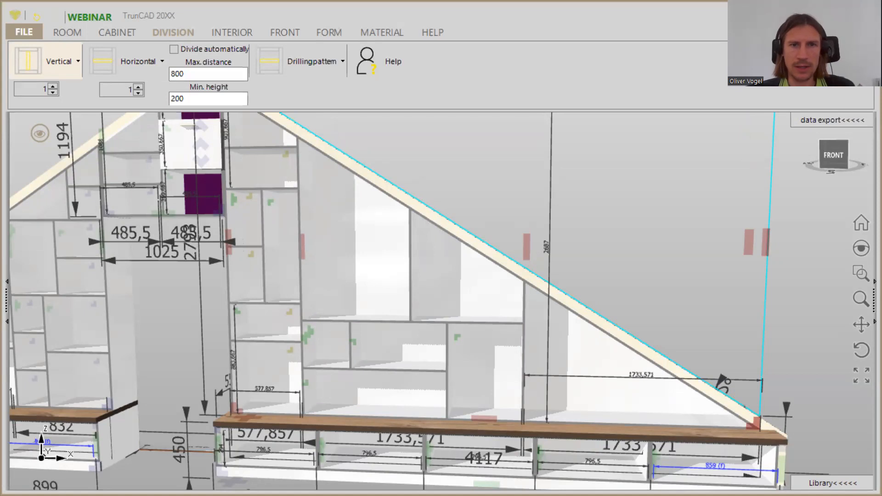
pyautogui.scroll(-5, 606, 204)
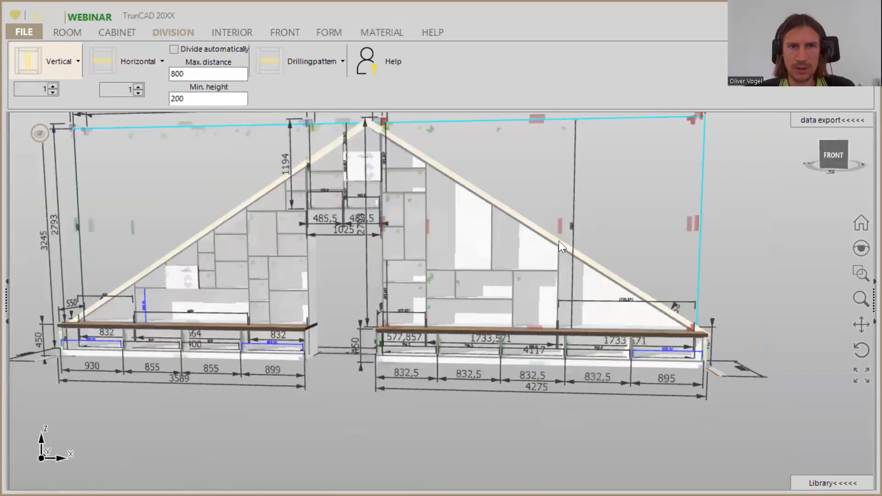
pyautogui.scroll(2, 518, 245)
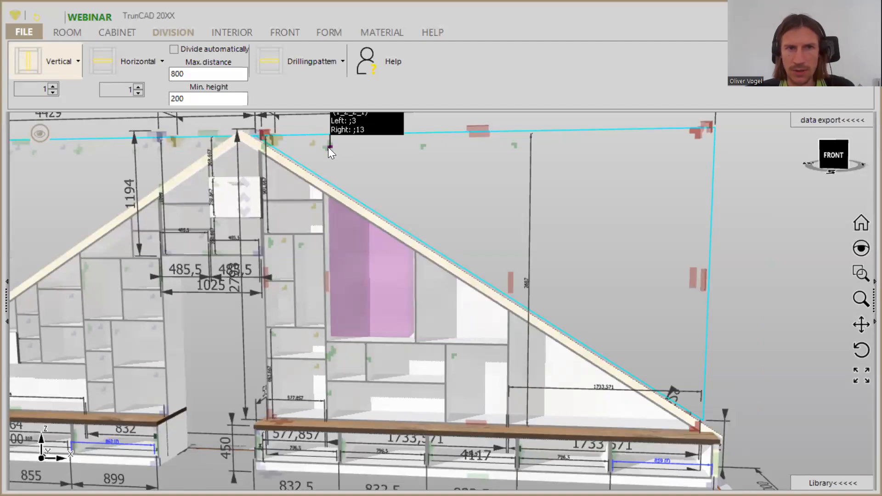
pyautogui.rightClick(329, 152)
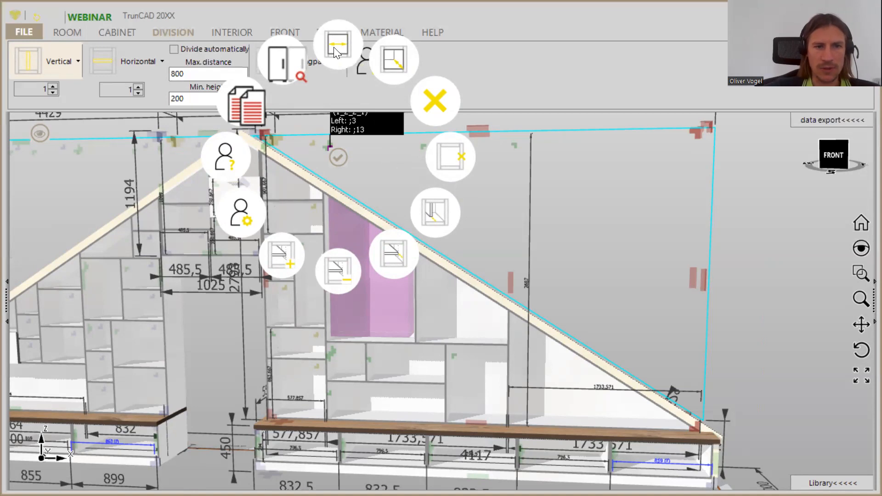
pyautogui.click(334, 50)
pyautogui.write('3')
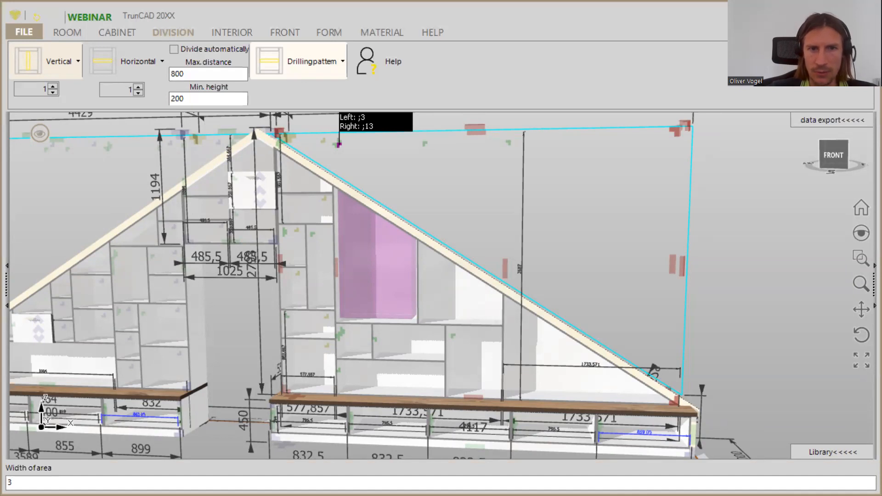
pyautogui.press('Return')
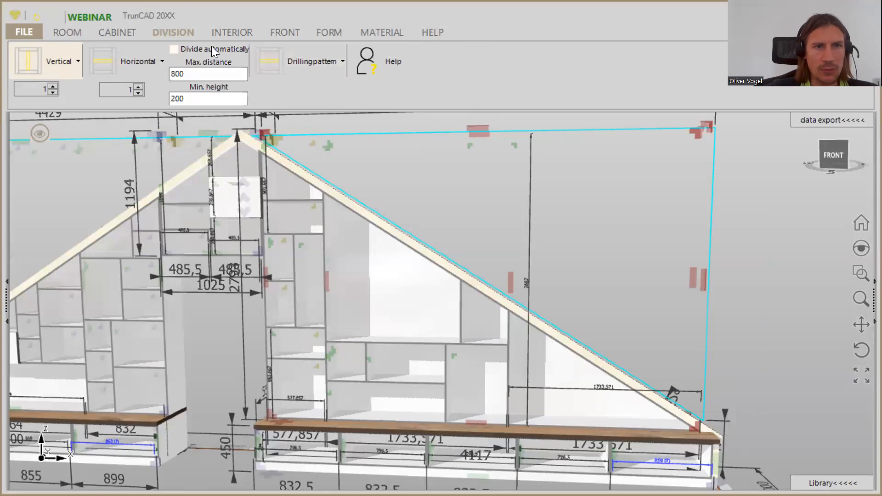
# - Divide the wider left part with a horizontal partition, the area beneath 500 high, and split that lower area with one vertical partition
pyautogui.click(112, 62)
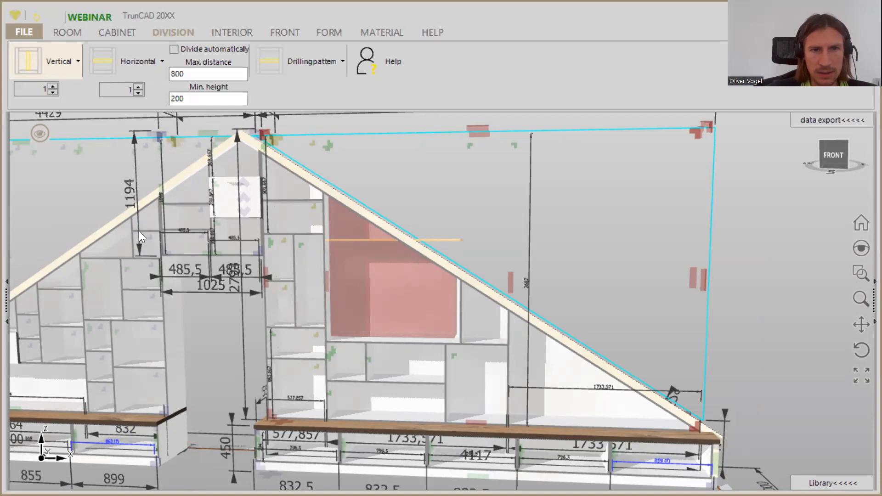
pyautogui.click(349, 244)
pyautogui.rightClick(326, 252)
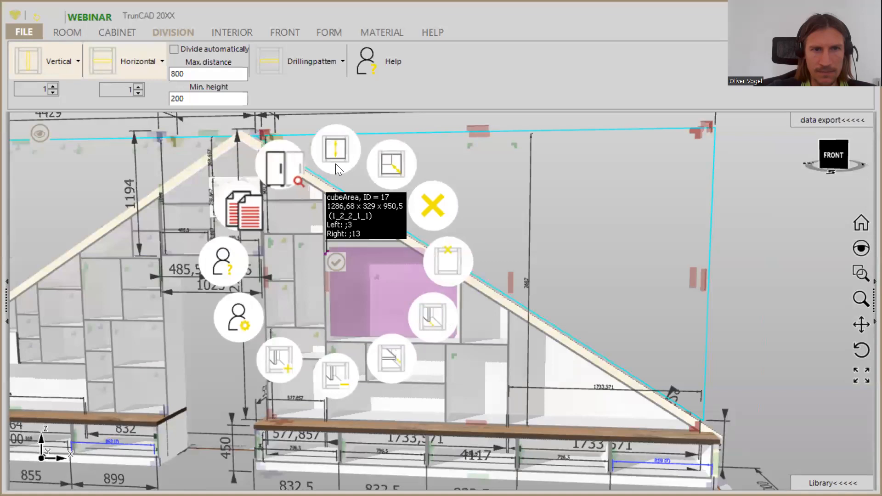
pyautogui.click(336, 149)
pyautogui.write('500')
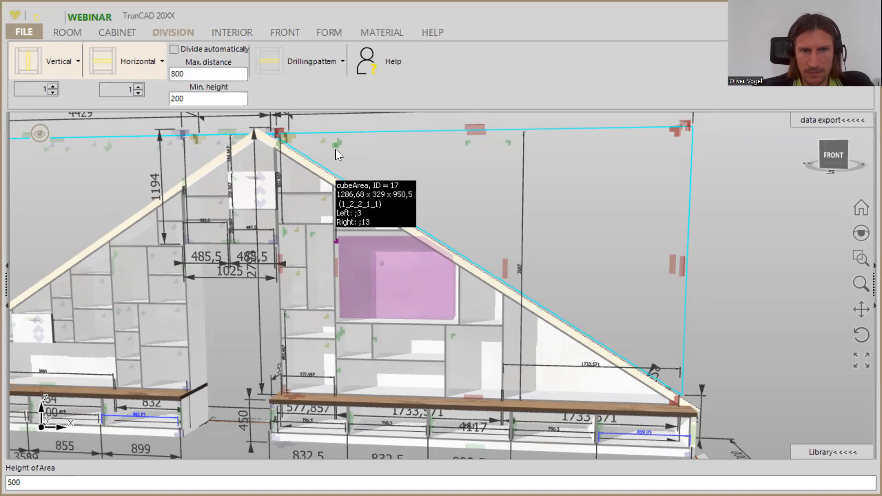
pyautogui.press('Return')
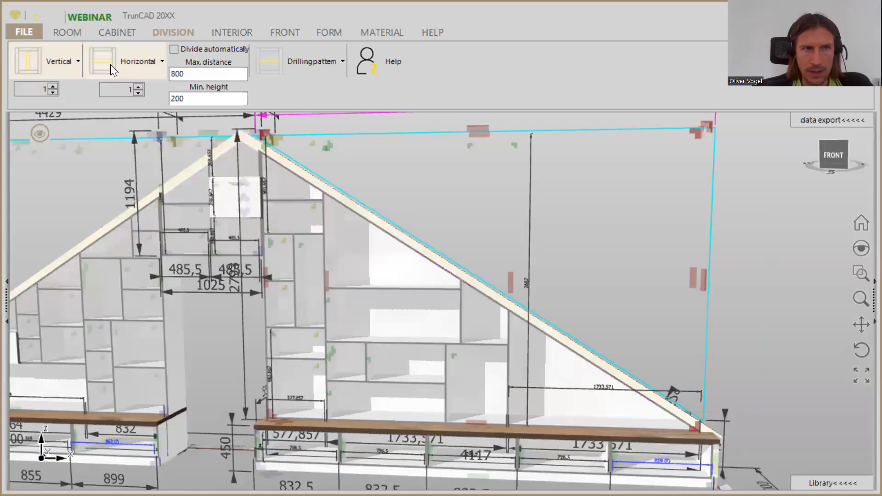
pyautogui.click(29, 61)
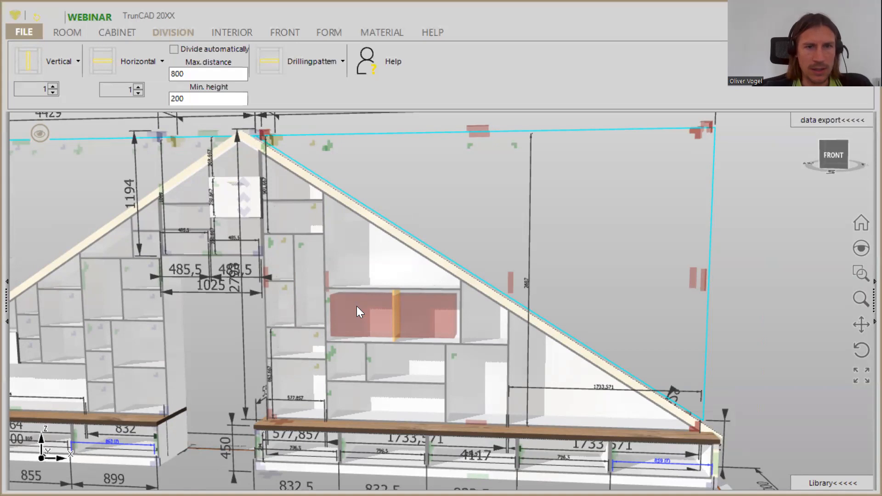
pyautogui.click(357, 306)
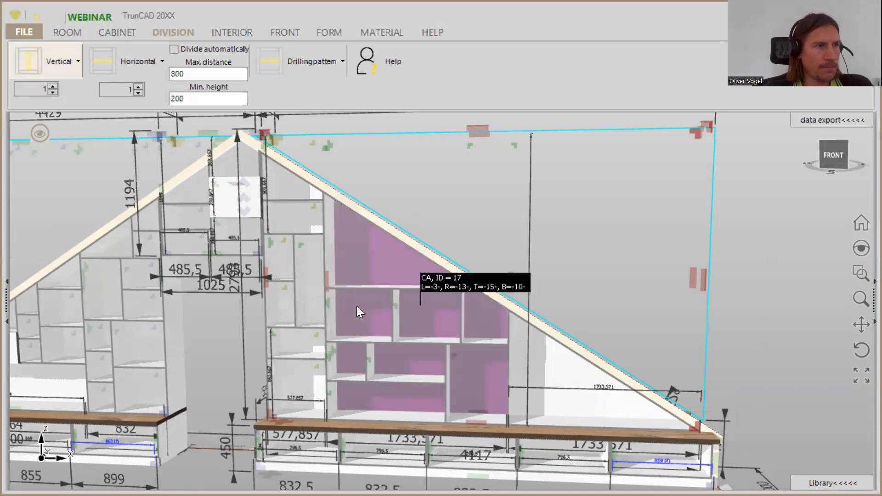
# - Fit a double door across the two adjacent compartments in the upper row of the sloped cabinet's middle section
pyautogui.click(284, 30)
pyautogui.click(192, 64)
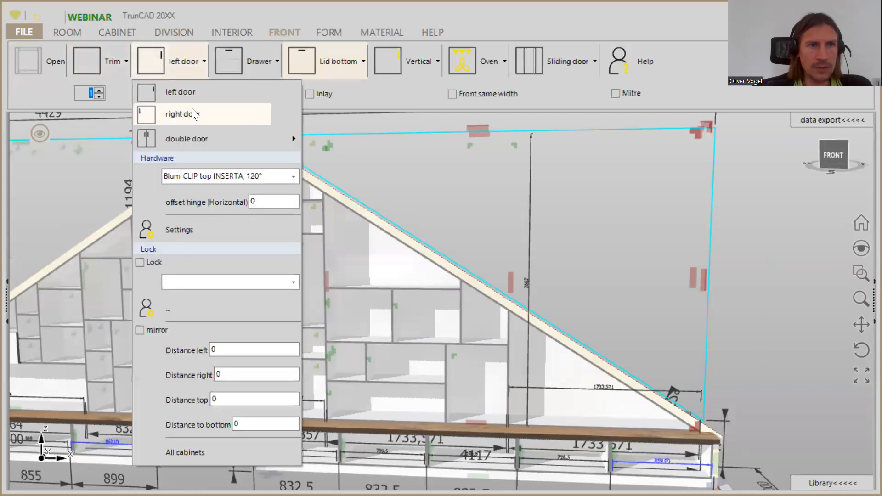
pyautogui.click(193, 138)
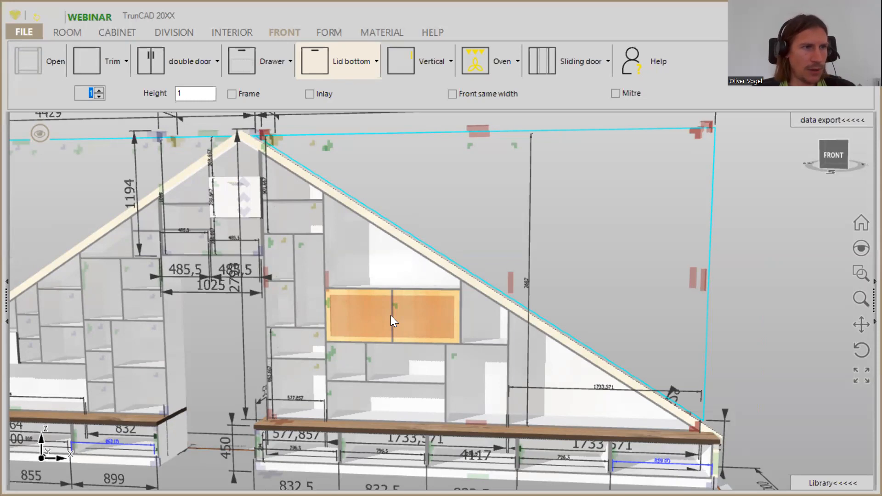
pyautogui.click(391, 315)
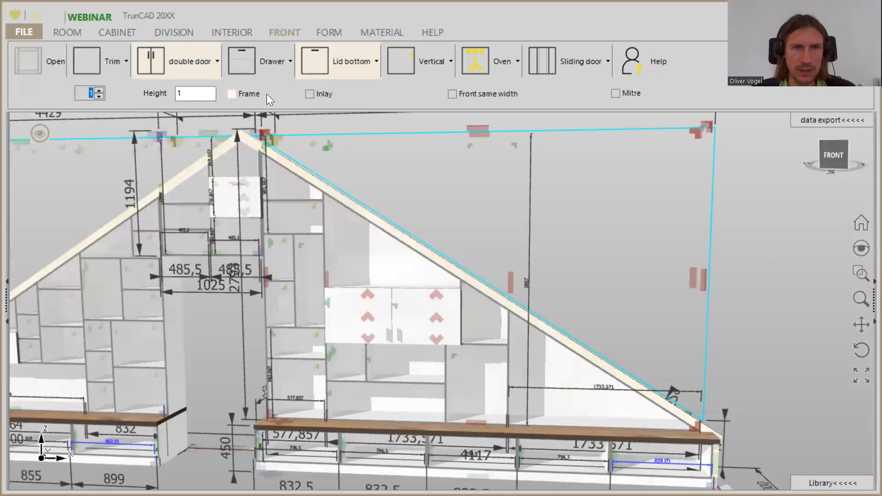
pyautogui.click(400, 61)
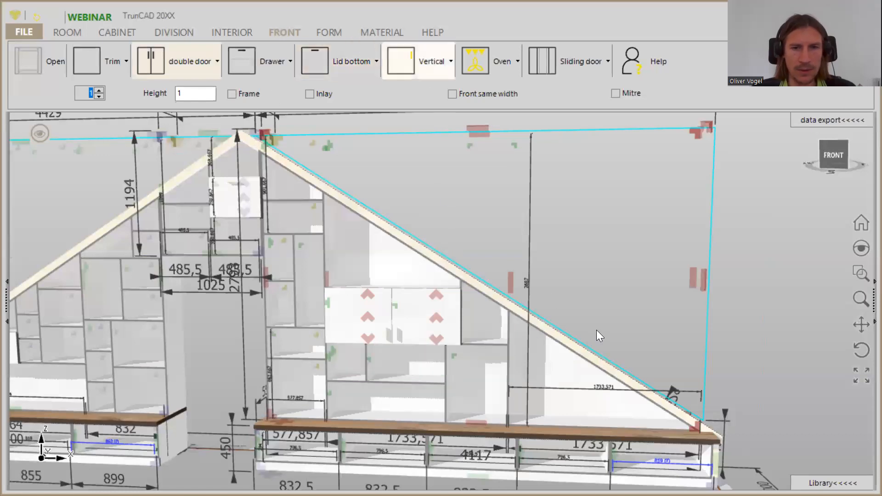
# - Divide the large triangular compartment at the low end of the right sloped cabinet with one vertical partition
pyautogui.scroll(-2, 597, 330)
pyautogui.scroll(2, 577, 315)
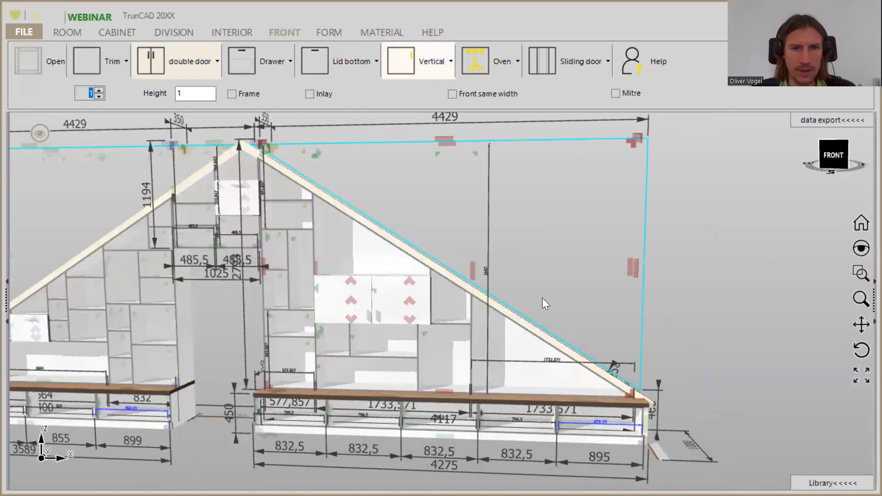
pyautogui.scroll(-2, 543, 298)
pyautogui.scroll(3, 532, 301)
pyautogui.scroll(3, 524, 305)
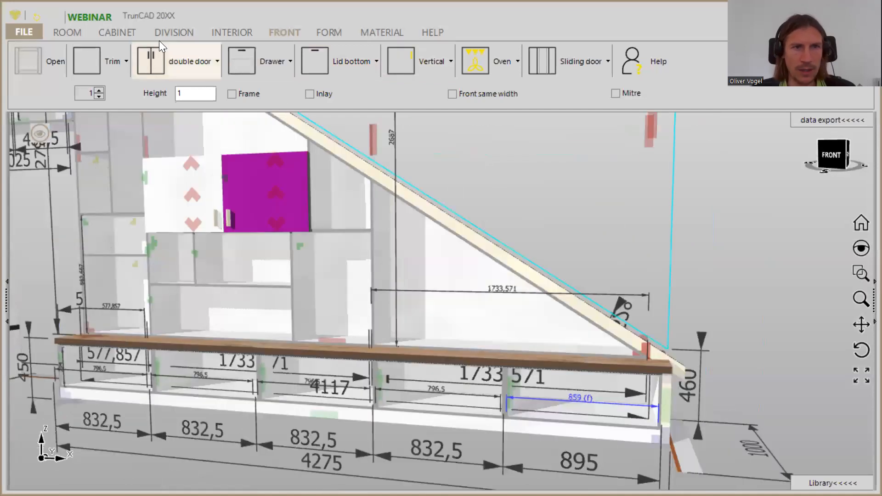
pyautogui.click(187, 32)
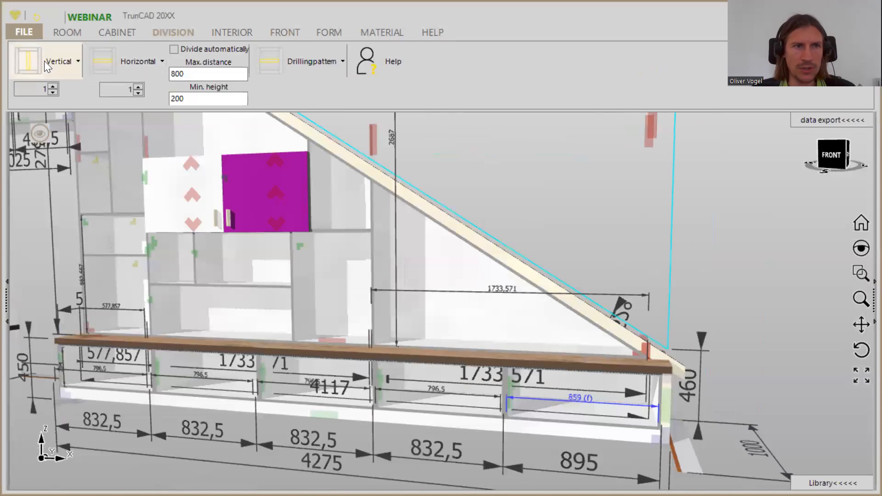
pyautogui.click(30, 63)
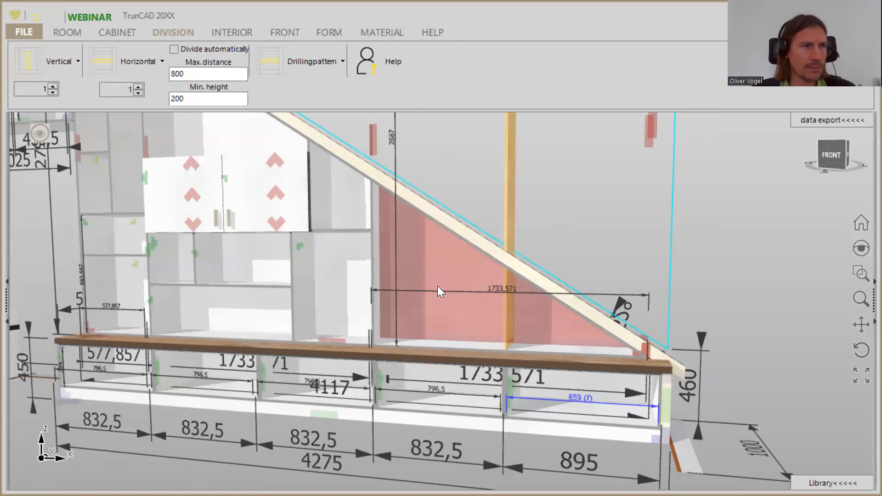
pyautogui.click(438, 286)
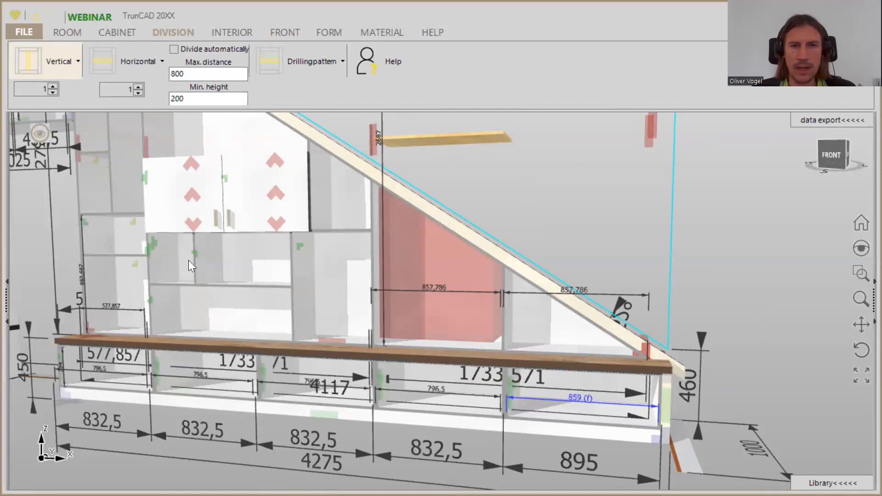
# - Divide the left part of that triangular section with one horizontal partition and set the area beneath it to 500 high
pyautogui.moveTo(399, 155); pyautogui.dragTo(394, 153)
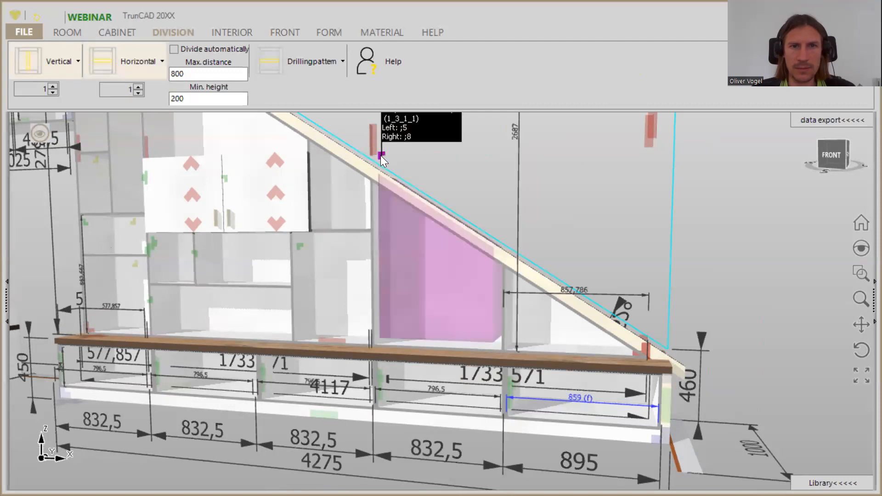
pyautogui.rightClick(382, 153)
pyautogui.click(388, 49)
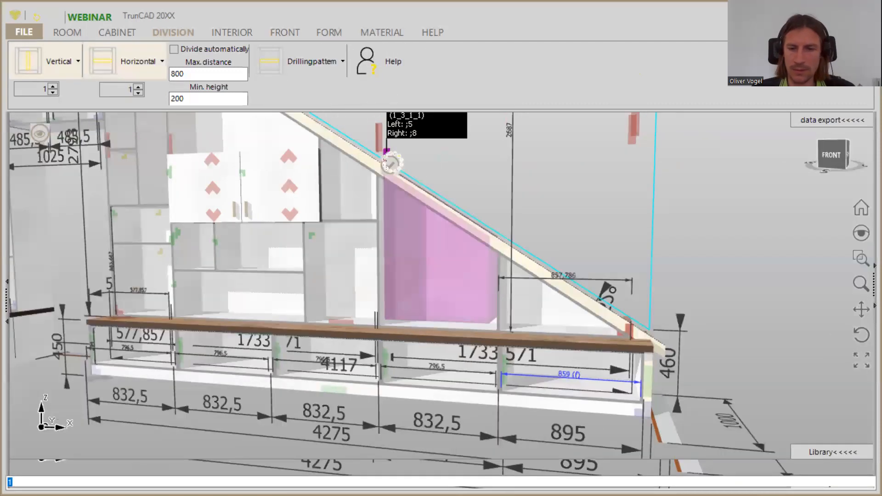
pyautogui.write('500')
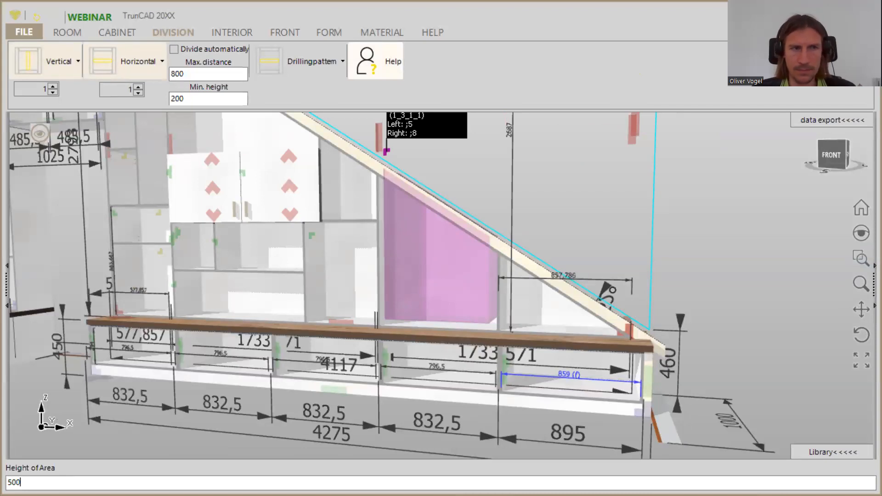
pyautogui.press('Return')
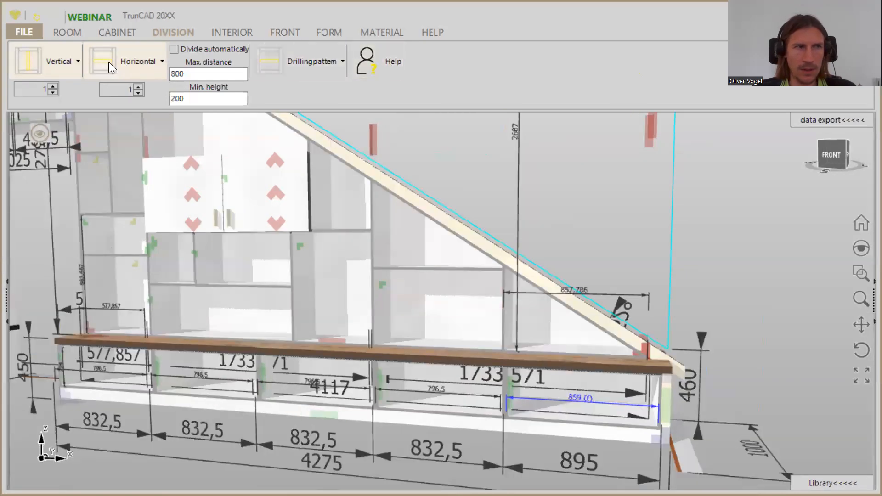
# - Split the 500 high area with one vertical partition and add one adjustable shelf in its right half
pyautogui.click(33, 61)
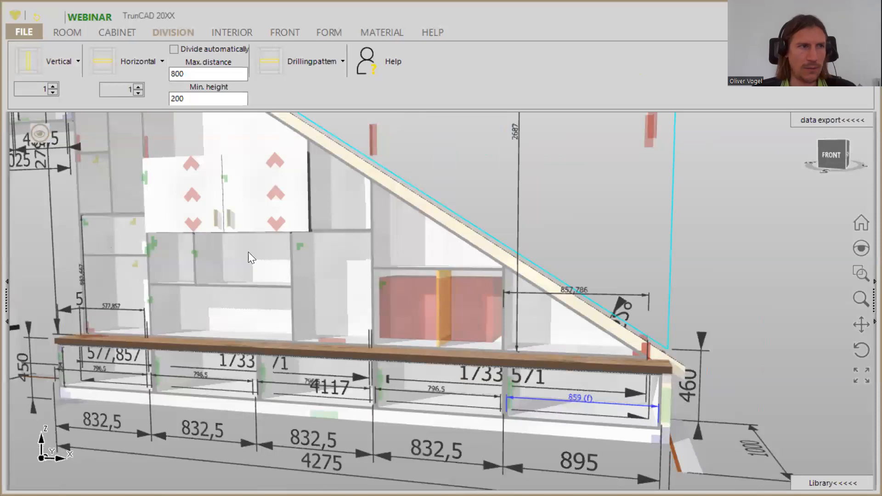
pyautogui.click(226, 32)
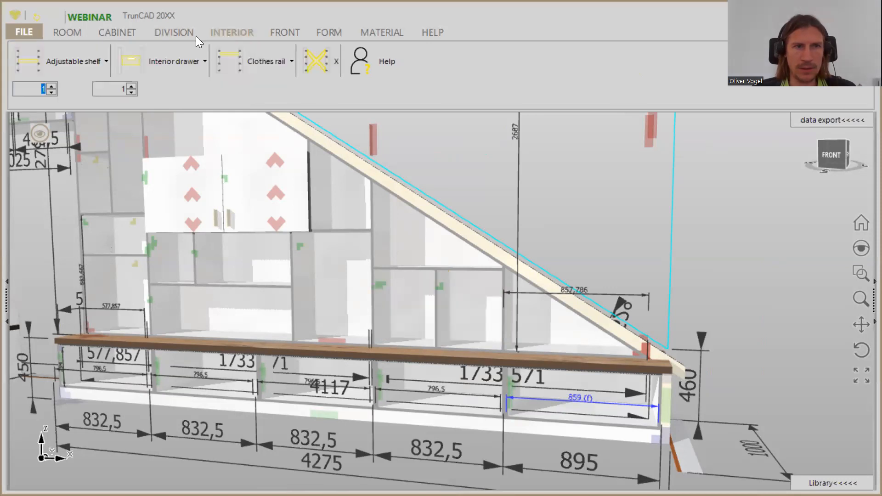
pyautogui.moveTo(41, 61); pyautogui.dragTo(461, 317)
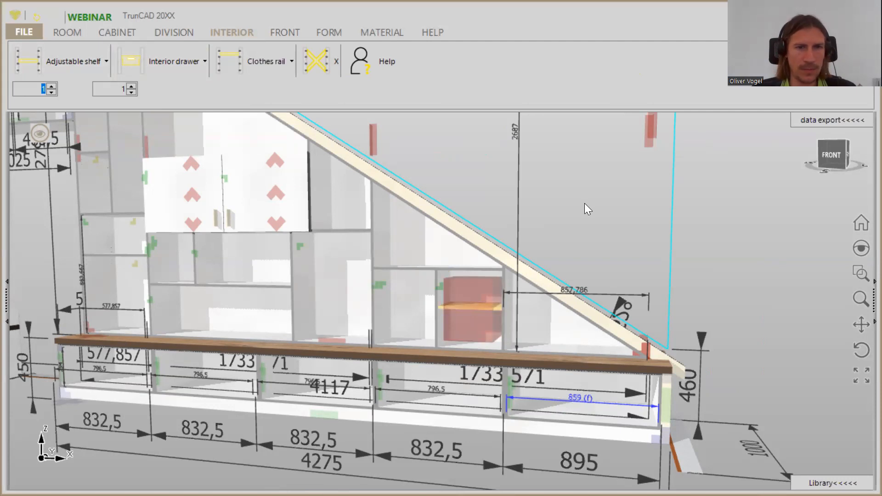
# - Hide the dimensions and the division markers so the whole furniture wall is shown plainly
pyautogui.scroll(-5, 584, 203)
pyautogui.moveTo(551, 164); pyautogui.dragTo(496, 221, button='middle')
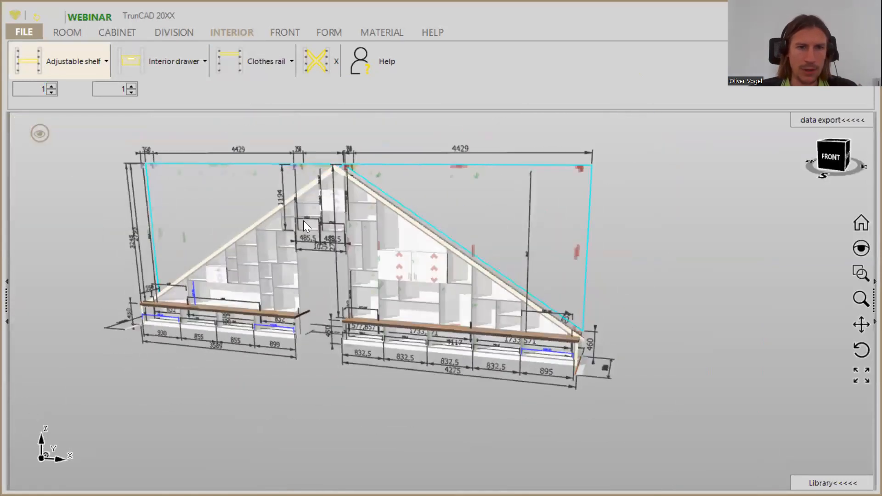
pyautogui.click(45, 134)
pyautogui.click(113, 192)
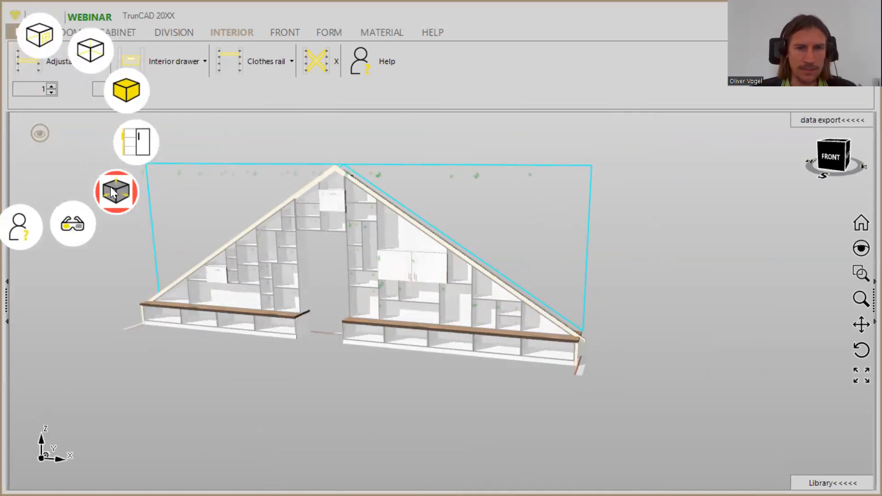
pyautogui.click(350, 378)
pyautogui.moveTo(350, 377); pyautogui.dragTo(328, 357)
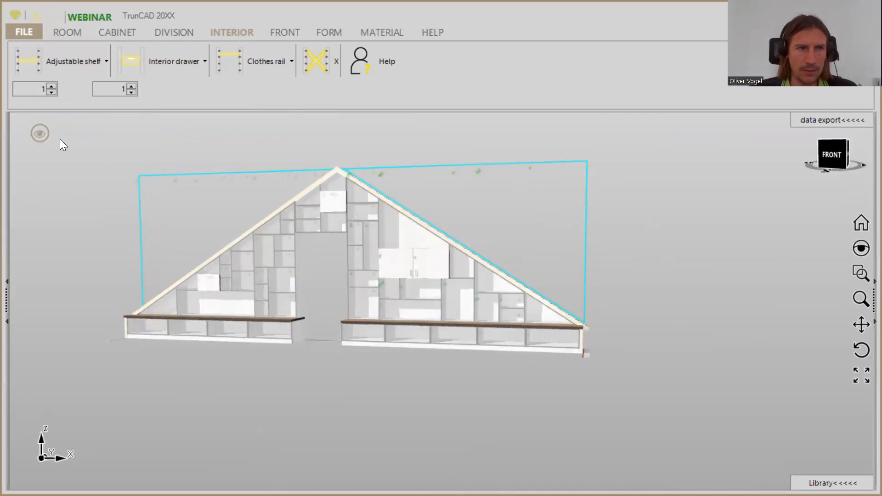
pyautogui.moveTo(41, 135)
pyautogui.click(116, 188)
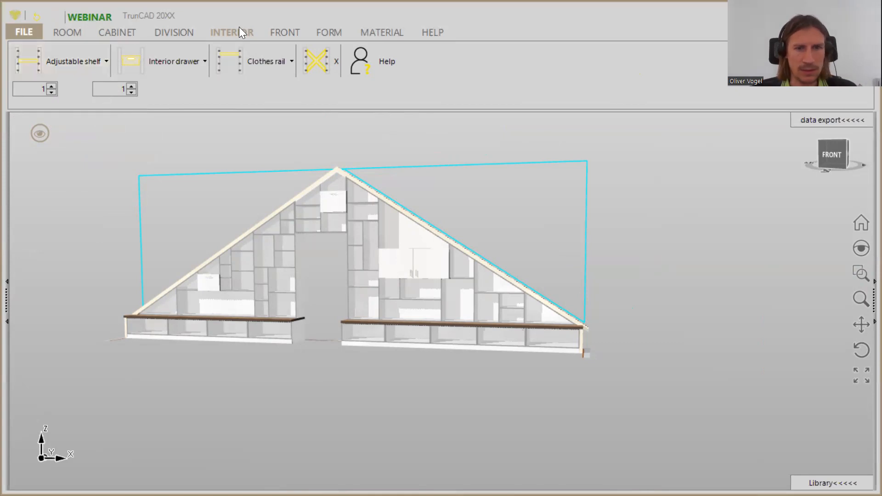
# - Fit one drawer with Movento_760_766_H hardware in each of the four compartments of the left base cabinet
pyautogui.click(285, 32)
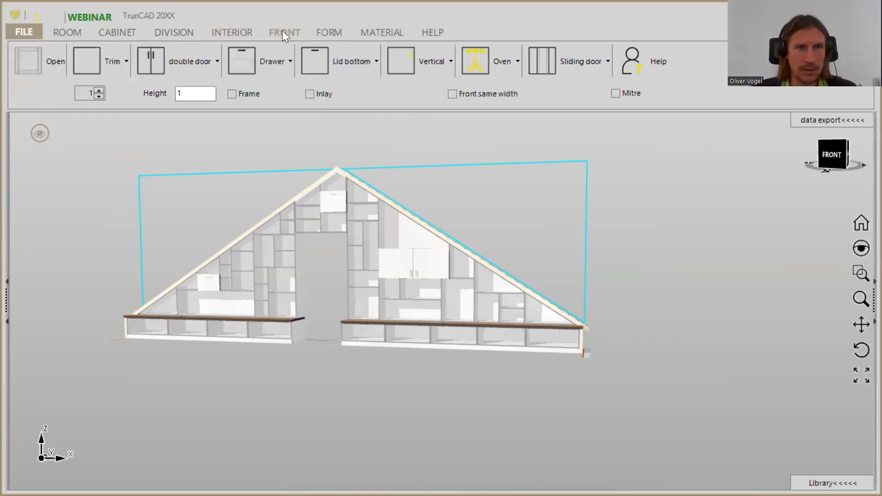
pyautogui.click(274, 61)
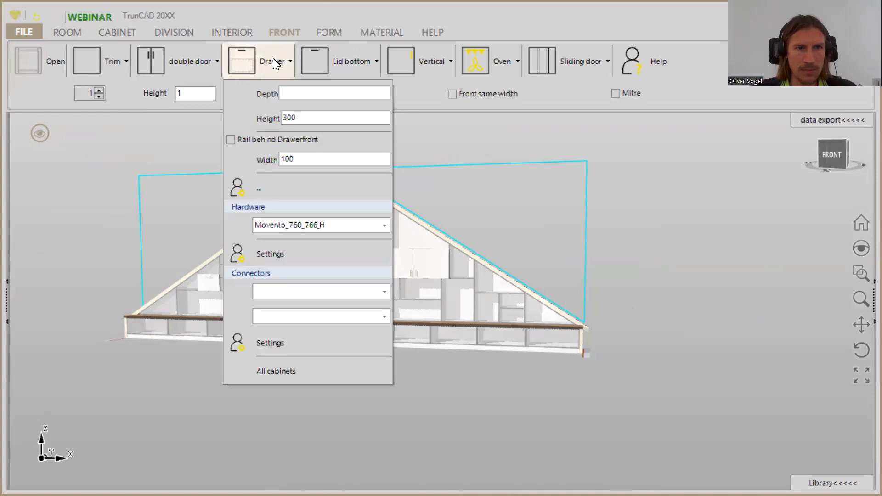
pyautogui.click(240, 60)
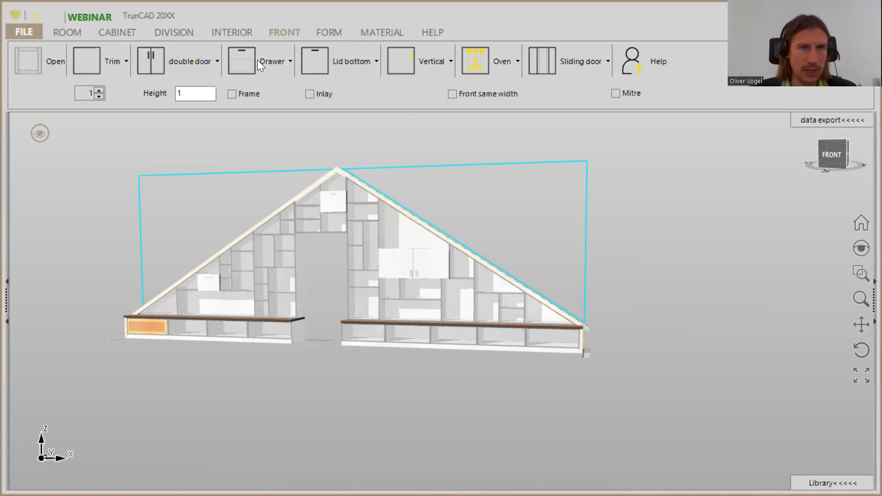
pyautogui.moveTo(243, 51); pyautogui.dragTo(165, 386)
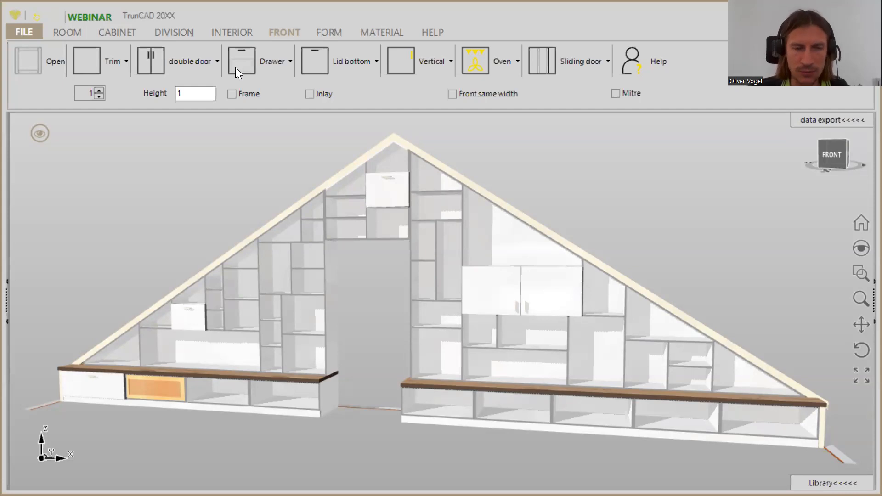
pyautogui.moveTo(235, 68); pyautogui.dragTo(222, 387)
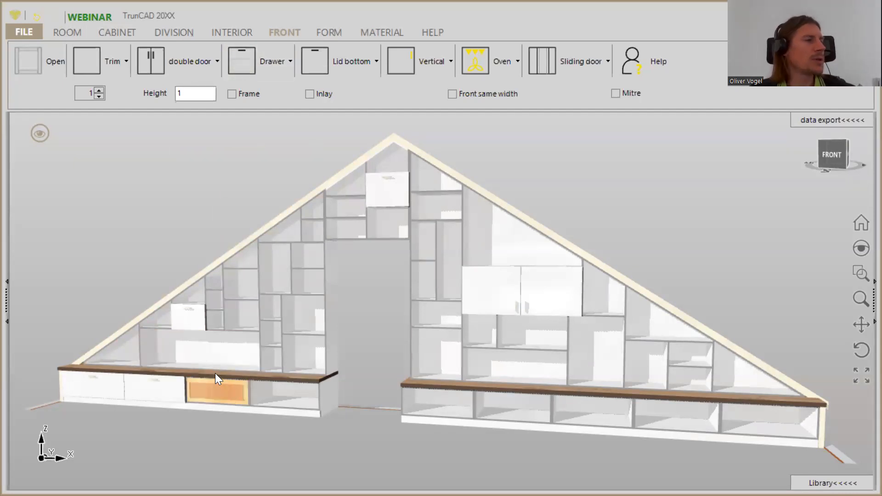
pyautogui.moveTo(215, 373); pyautogui.dragTo(215, 373)
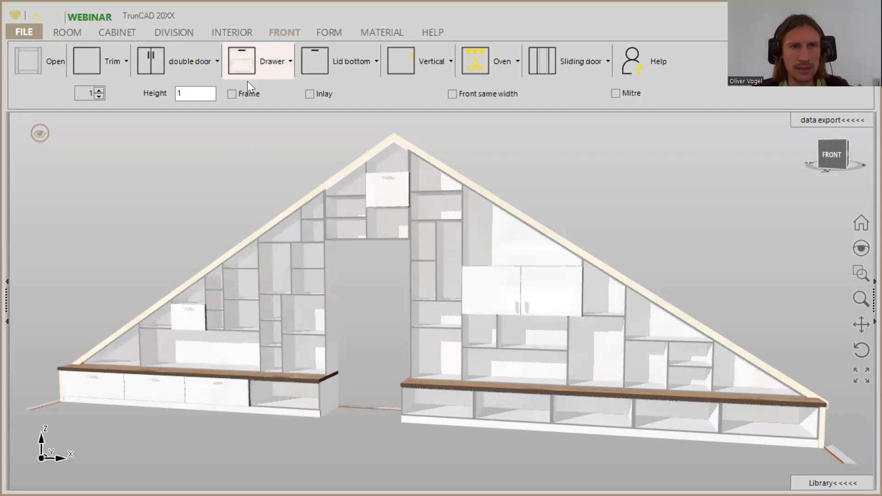
pyautogui.moveTo(254, 63); pyautogui.dragTo(300, 391)
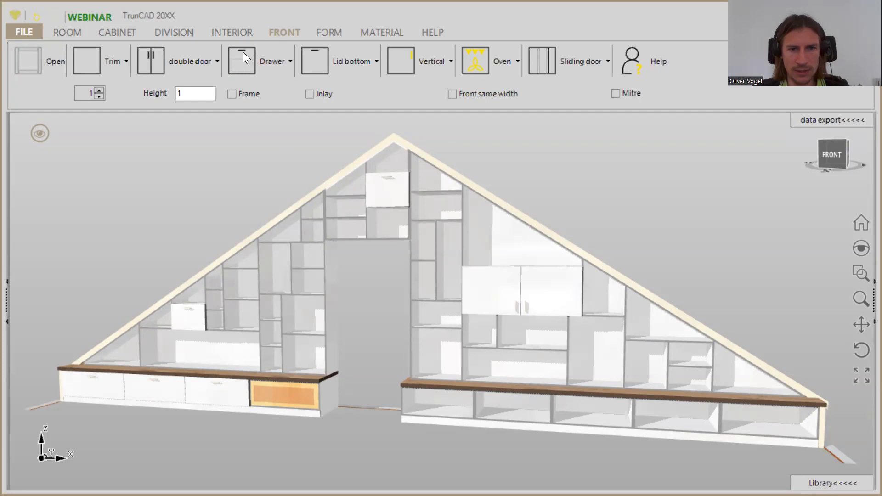
# - Fit one drawer in each of the five compartments of the right base cabinet
pyautogui.moveTo(243, 52); pyautogui.dragTo(440, 398)
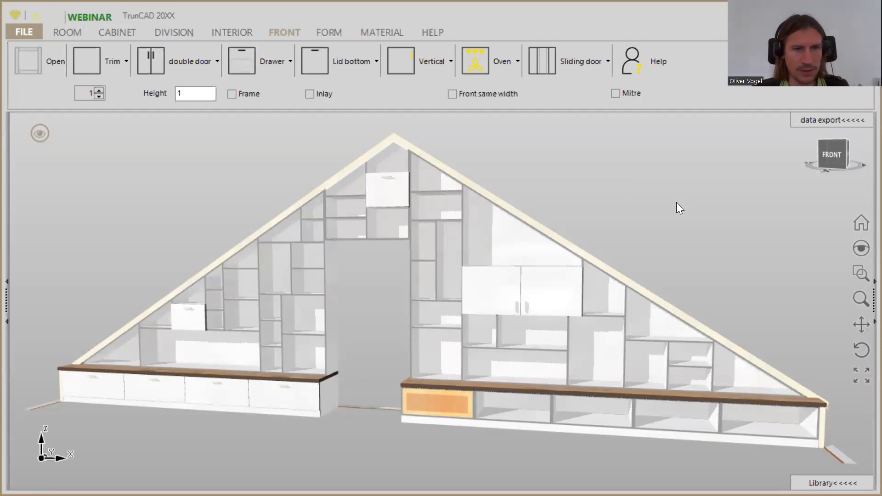
pyautogui.moveTo(670, 208); pyautogui.dragTo(656, 216, button='middle')
pyautogui.moveTo(240, 64); pyautogui.dragTo(497, 403)
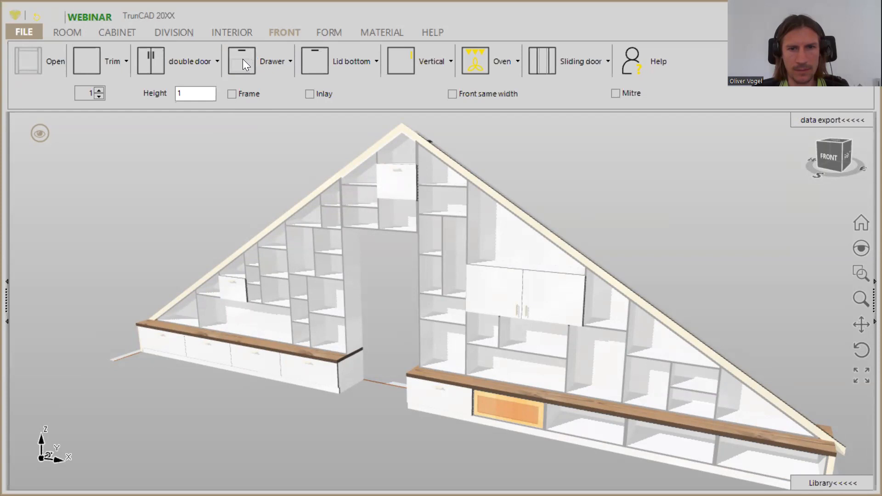
pyautogui.moveTo(243, 59); pyautogui.dragTo(564, 419)
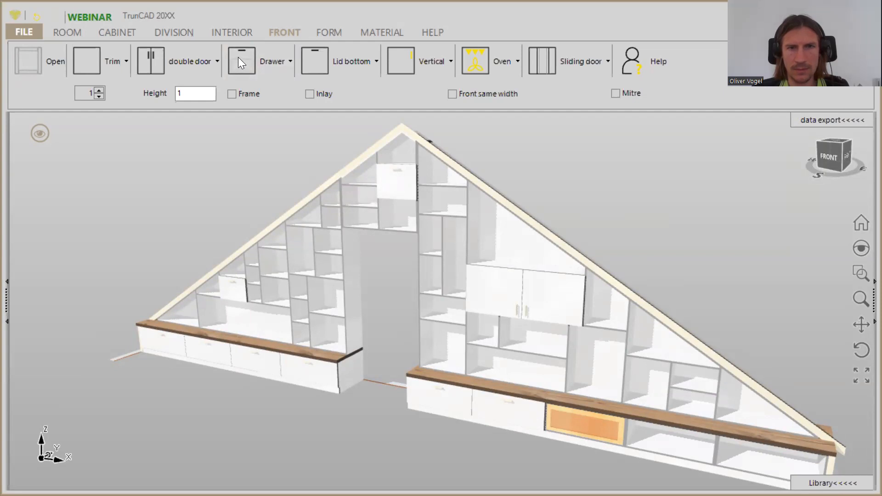
pyautogui.moveTo(239, 57); pyautogui.dragTo(646, 428)
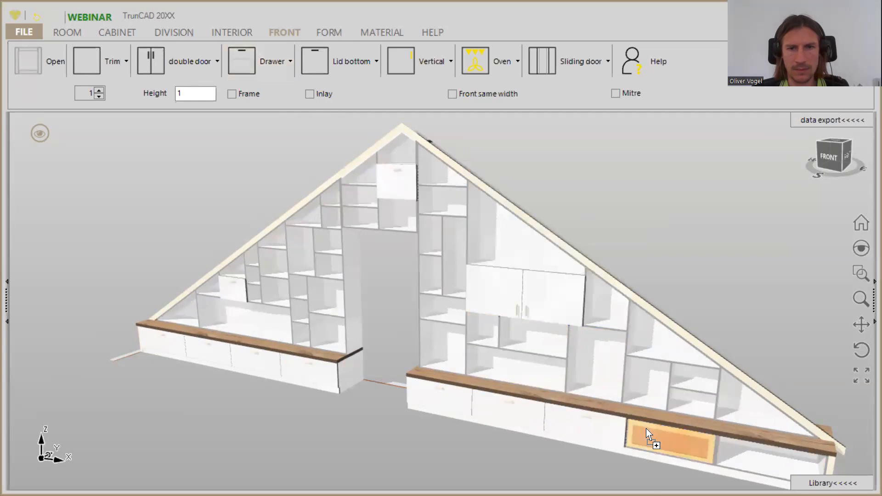
pyautogui.click(258, 61)
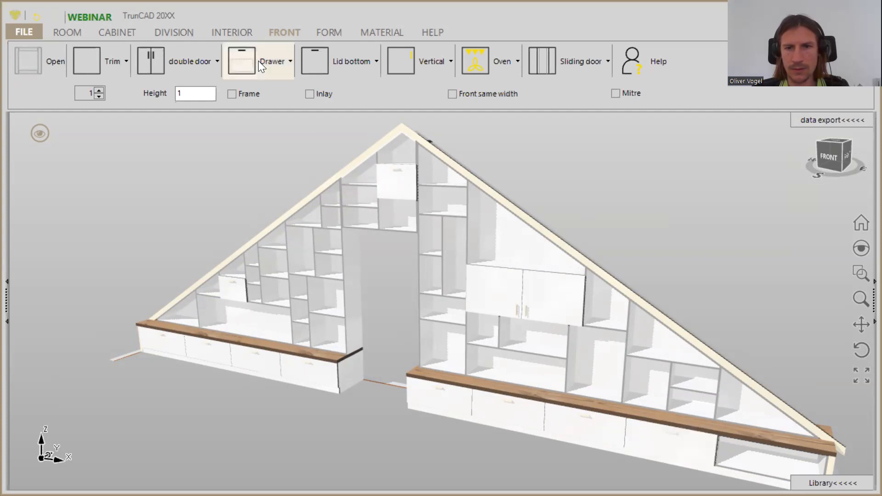
pyautogui.click(749, 460)
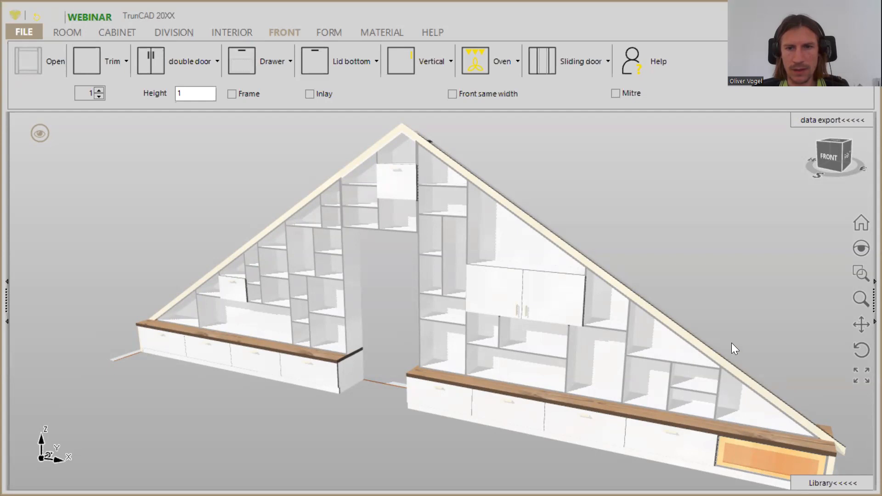
pyautogui.click(289, 61)
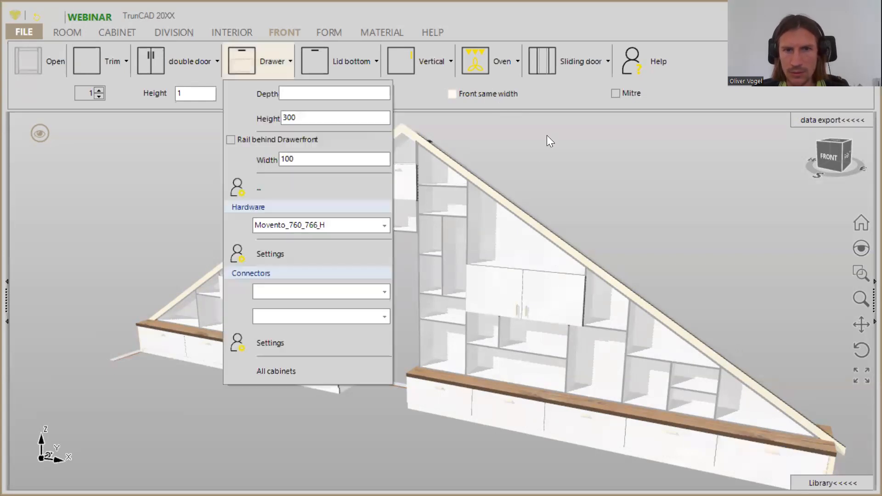
pyautogui.moveTo(703, 249); pyautogui.dragTo(666, 220, button='middle')
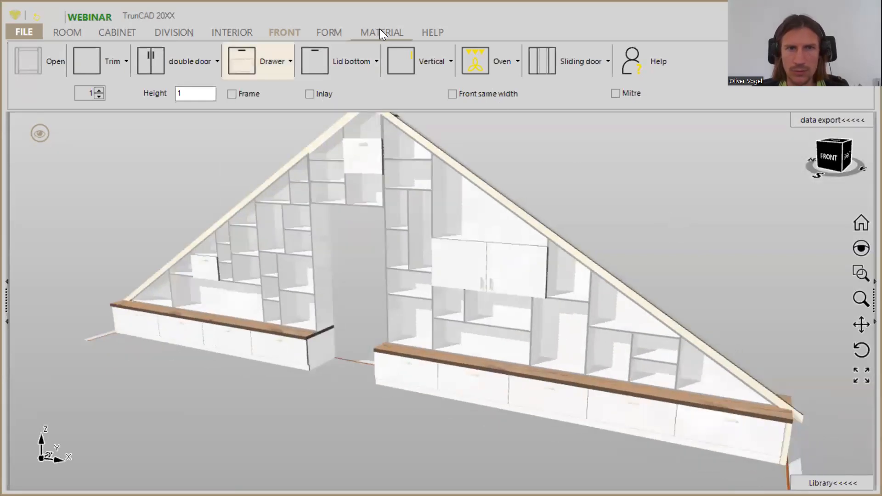
pyautogui.click(381, 31)
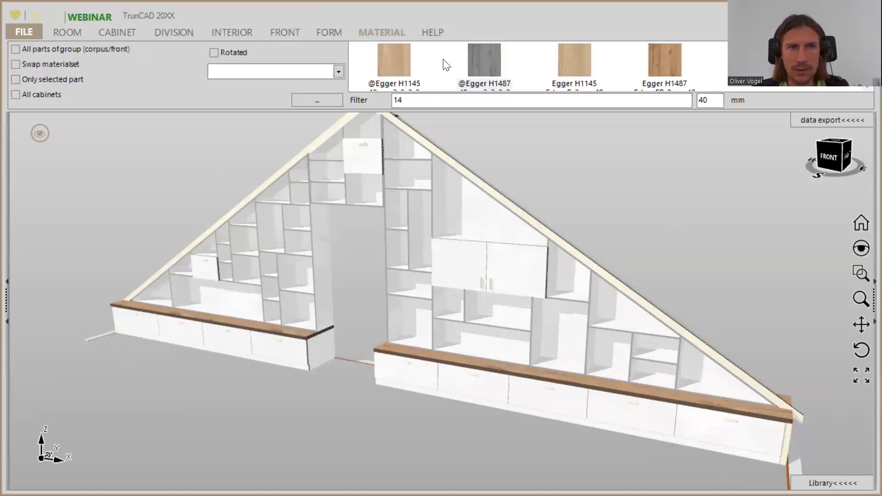
pyautogui.moveTo(491, 69)
pyautogui.mouseDown()
pyautogui.moveTo(507, 272)
pyautogui.moveTo(486, 79)
pyautogui.mouseUp()
pyautogui.click(17, 49)
pyautogui.moveTo(485, 67)
pyautogui.mouseDown()
pyautogui.moveTo(506, 262)
pyautogui.moveTo(437, 54)
pyautogui.moveTo(486, 63)
pyautogui.mouseUp()
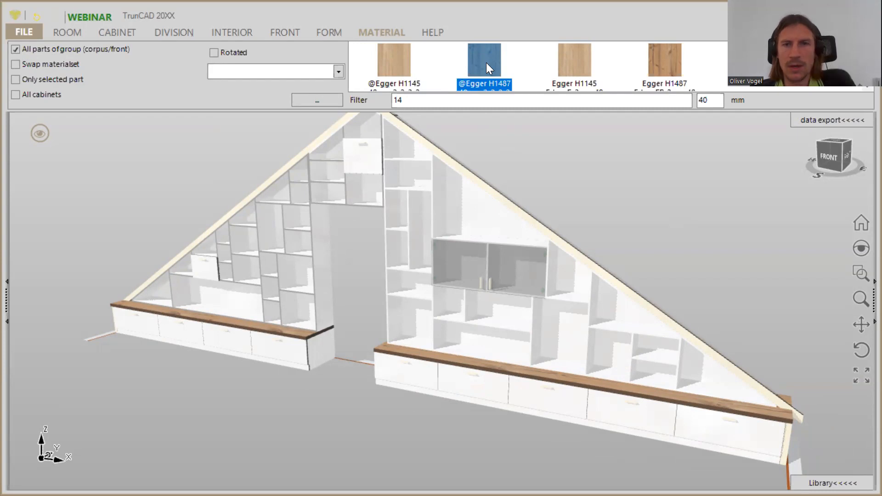
pyautogui.doubleClick(705, 103)
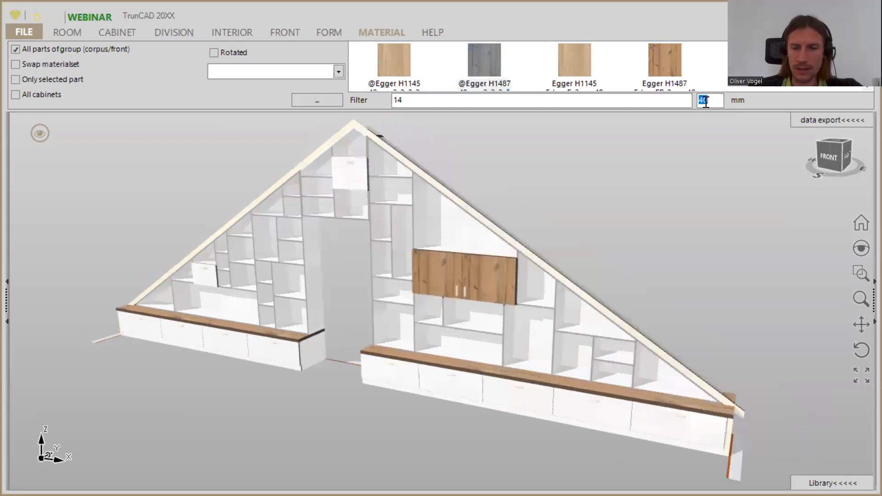
pyautogui.write('18')
pyautogui.moveTo(476, 64); pyautogui.dragTo(484, 265)
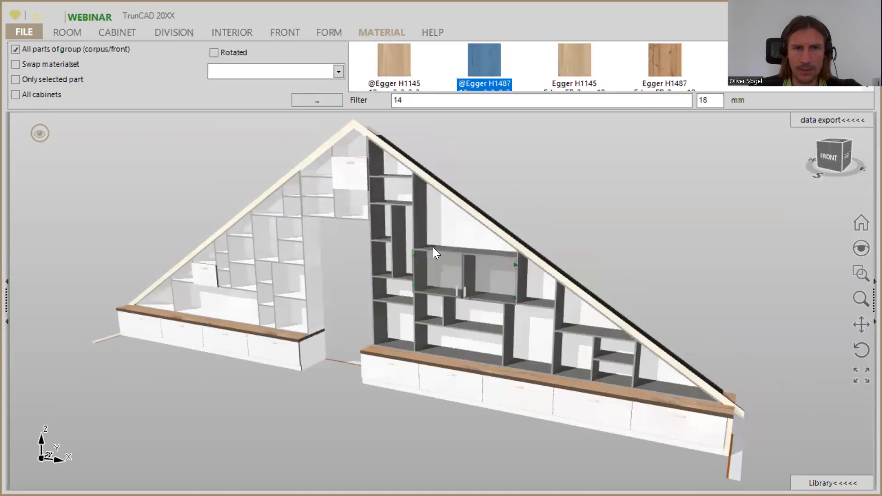
pyautogui.click(482, 49)
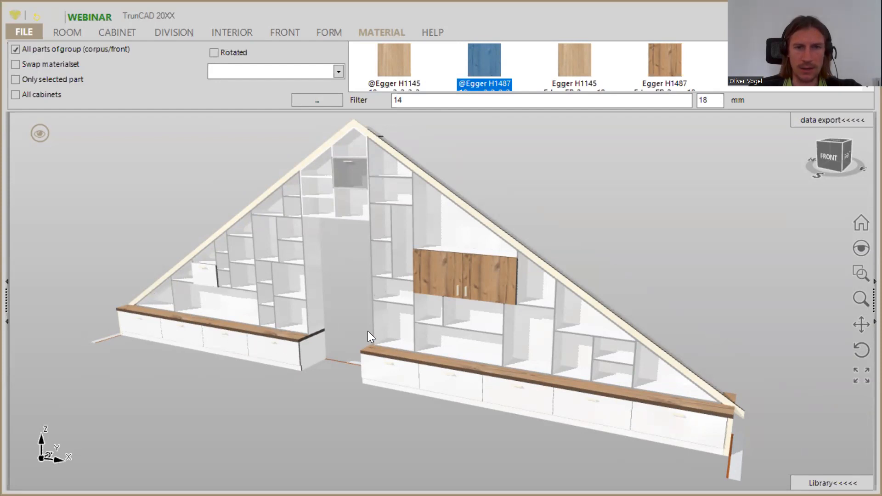
pyautogui.doubleClick(495, 47)
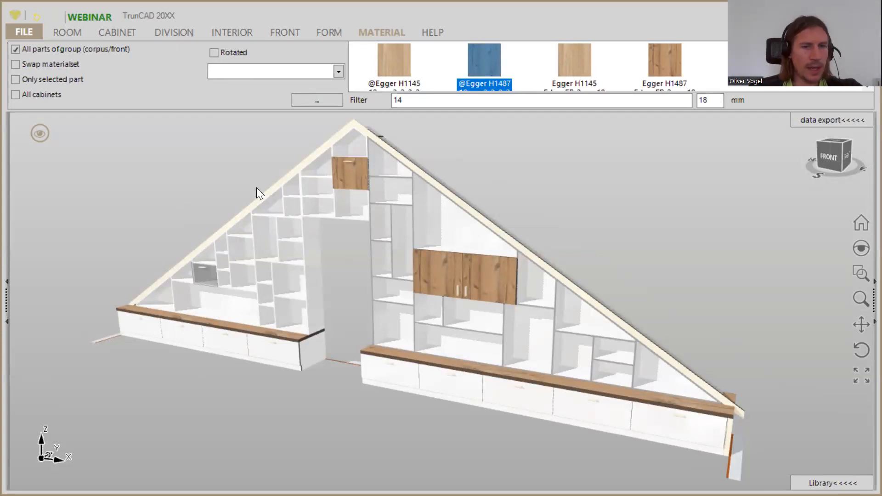
pyautogui.doubleClick(154, 331)
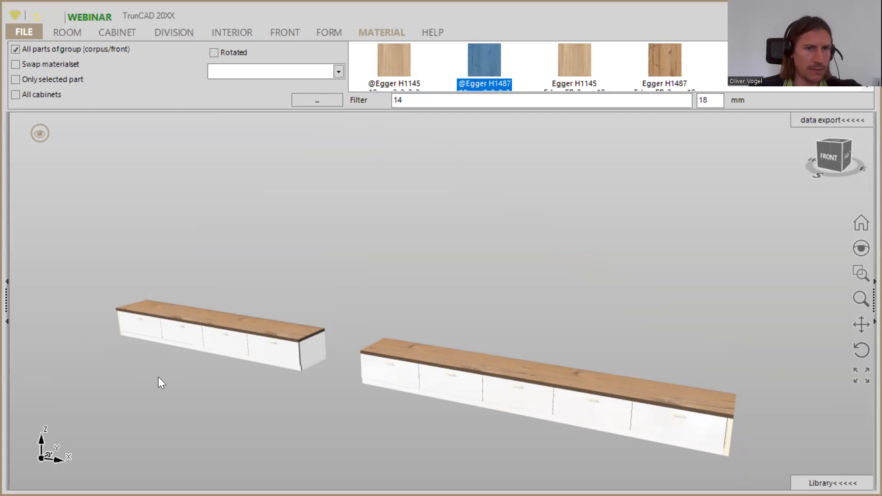
pyautogui.doubleClick(149, 367)
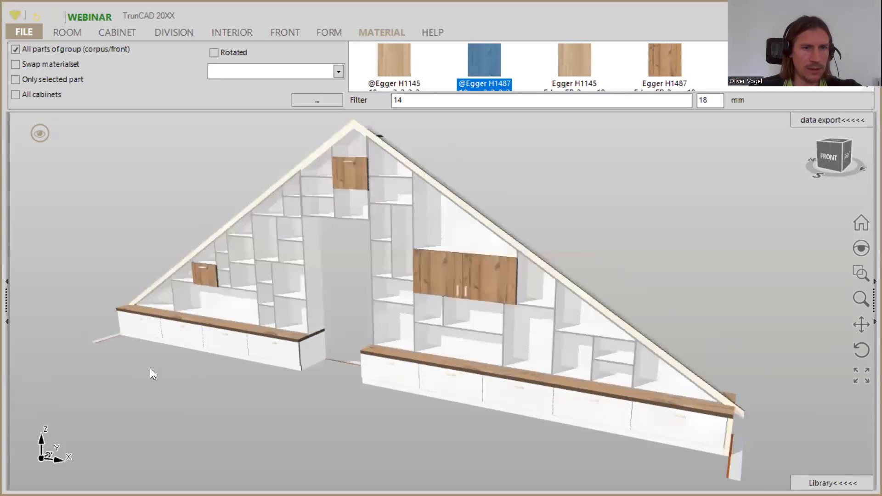
# - Divide the wide compartment below the small wooden front in the left shelving with one vertical partition
pyautogui.scroll(5, 197, 322)
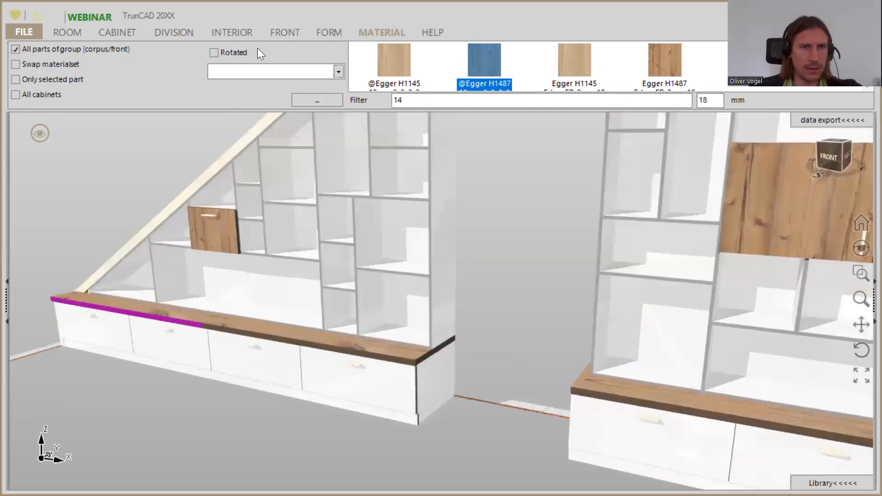
pyautogui.click(175, 30)
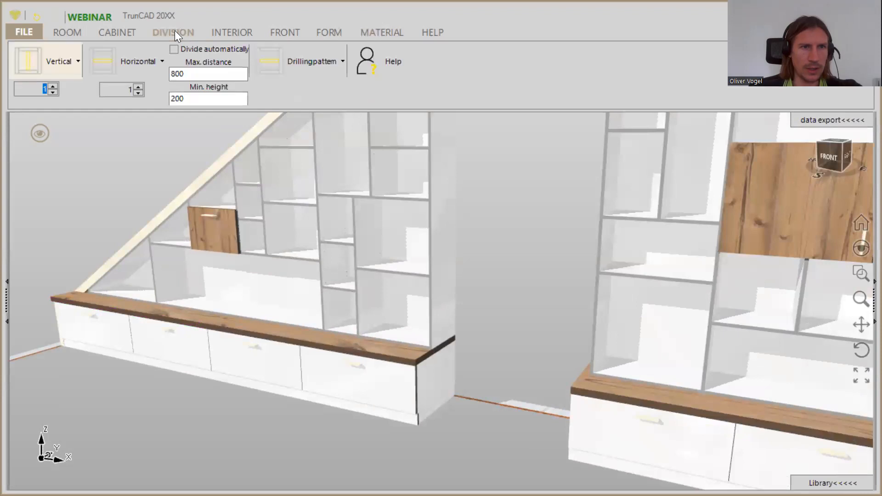
pyautogui.click(34, 60)
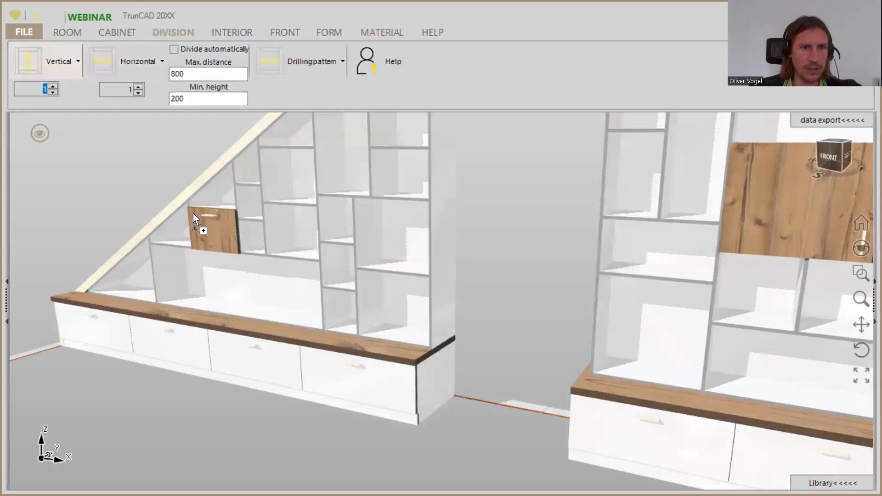
# - Add one adjustable shelf in the left half of the newly divided compartment below the small wooden front
pyautogui.click(235, 31)
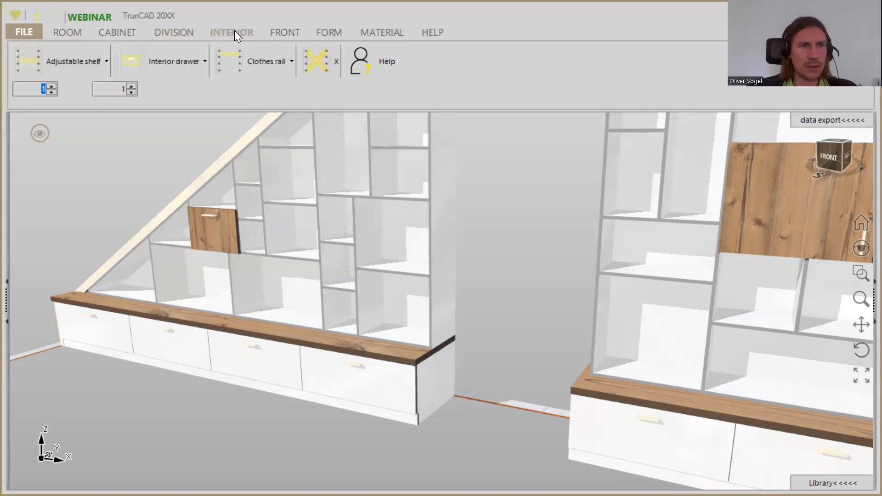
pyautogui.click(60, 64)
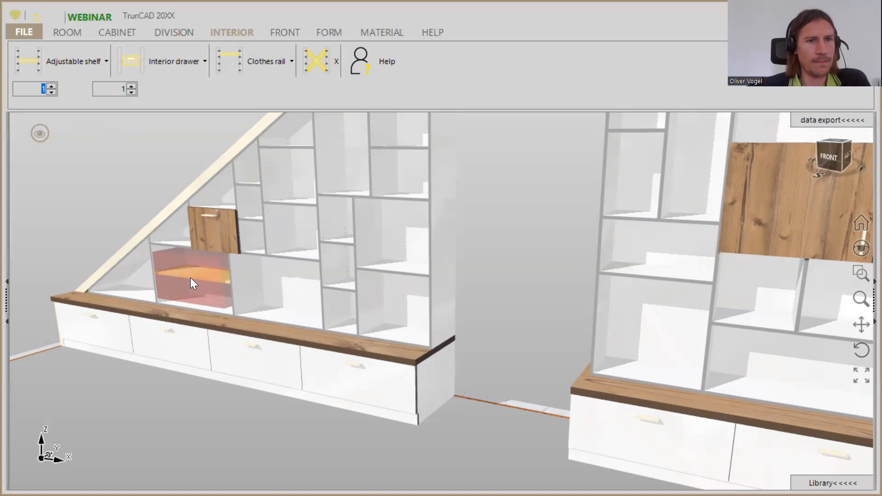
pyautogui.click(190, 278)
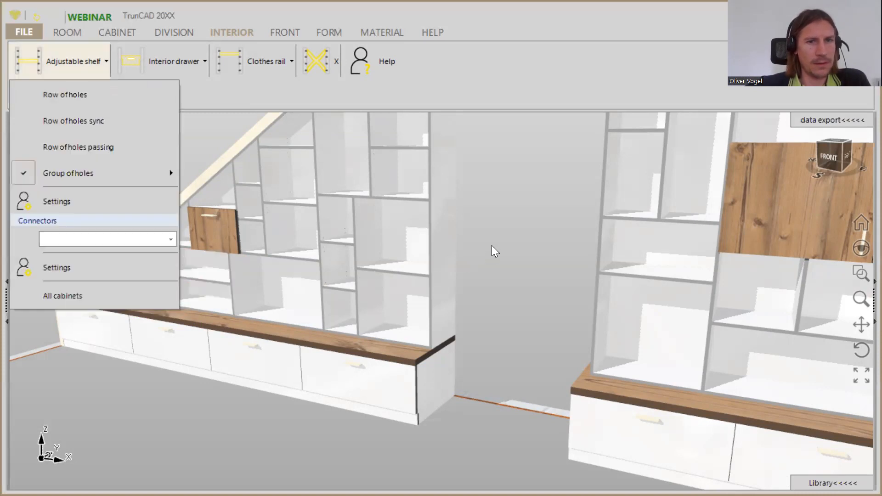
pyautogui.scroll(-2, 491, 245)
pyautogui.scroll(-3, 491, 246)
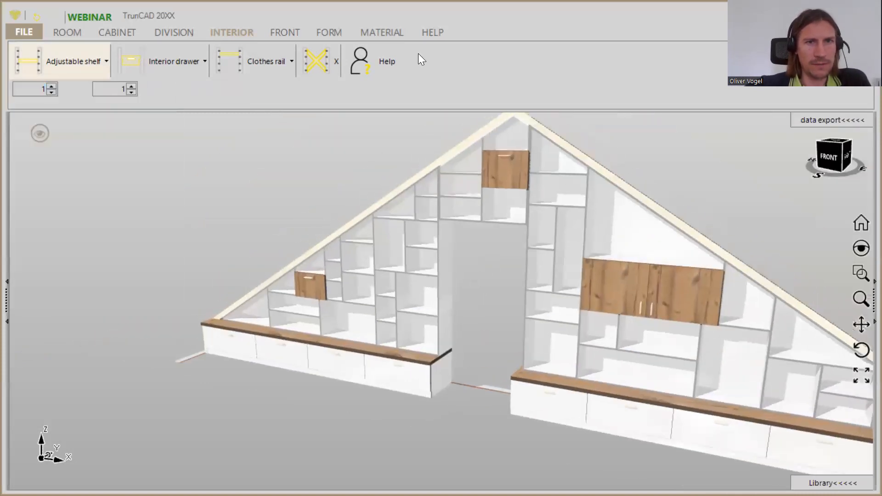
pyautogui.click(394, 31)
pyautogui.moveTo(482, 276); pyautogui.dragTo(468, 296, button='middle')
pyautogui.moveTo(488, 55); pyautogui.dragTo(378, 185)
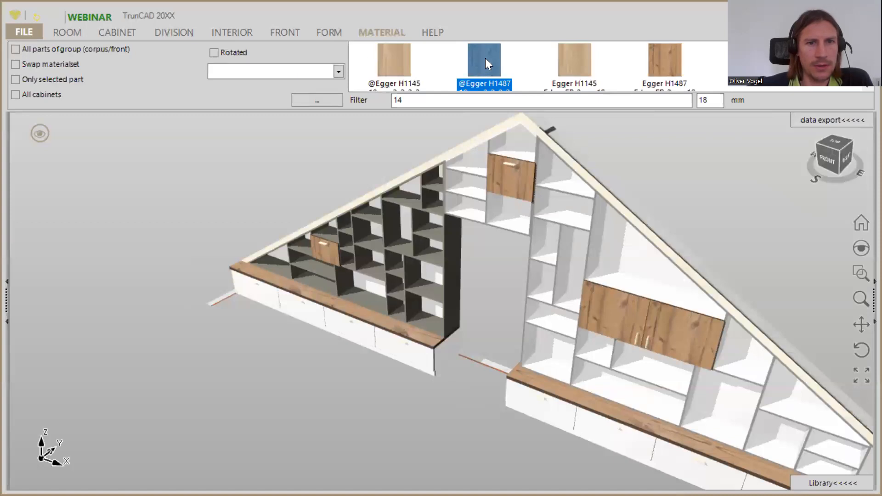
pyautogui.moveTo(486, 57); pyautogui.dragTo(507, 64)
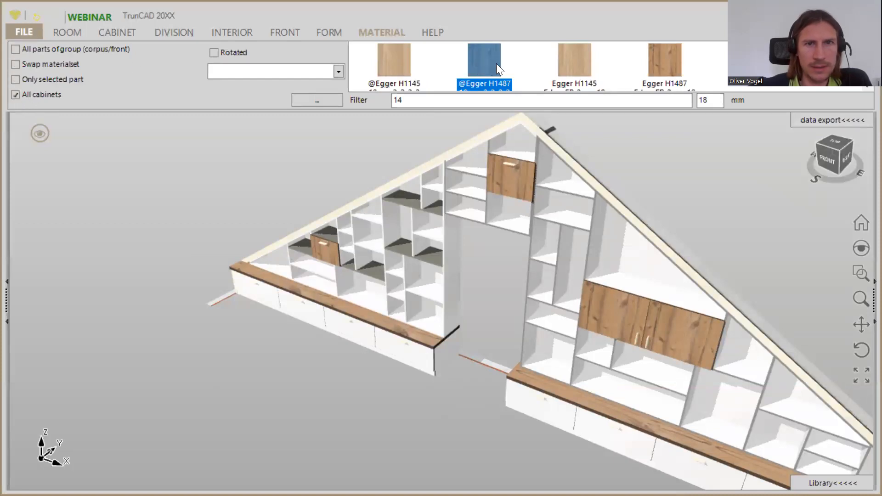
pyautogui.moveTo(454, 125); pyautogui.dragTo(397, 269)
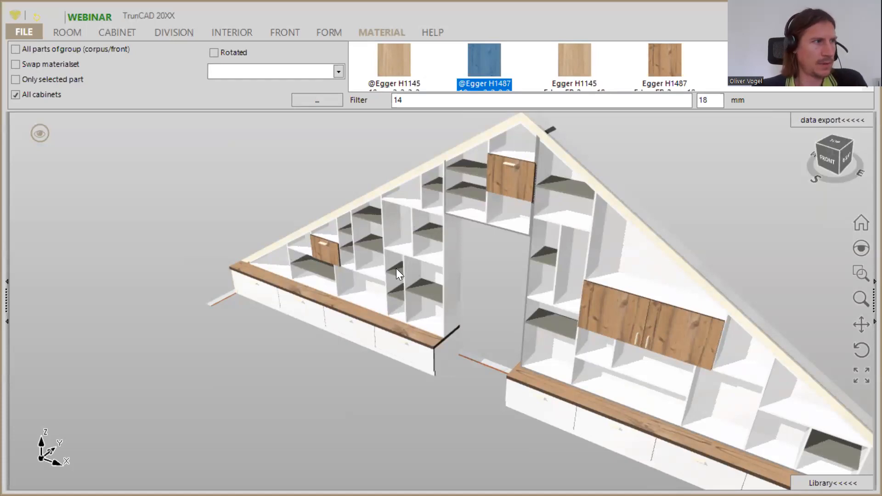
pyautogui.click(397, 271)
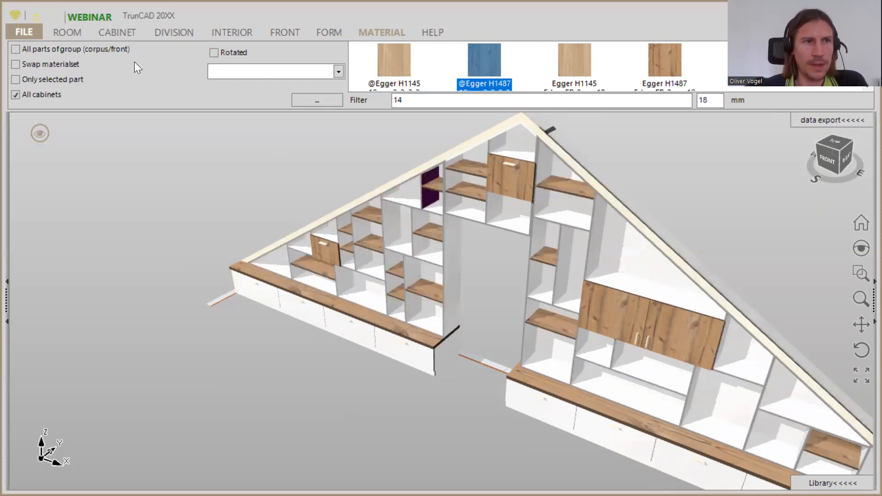
pyautogui.click(16, 80)
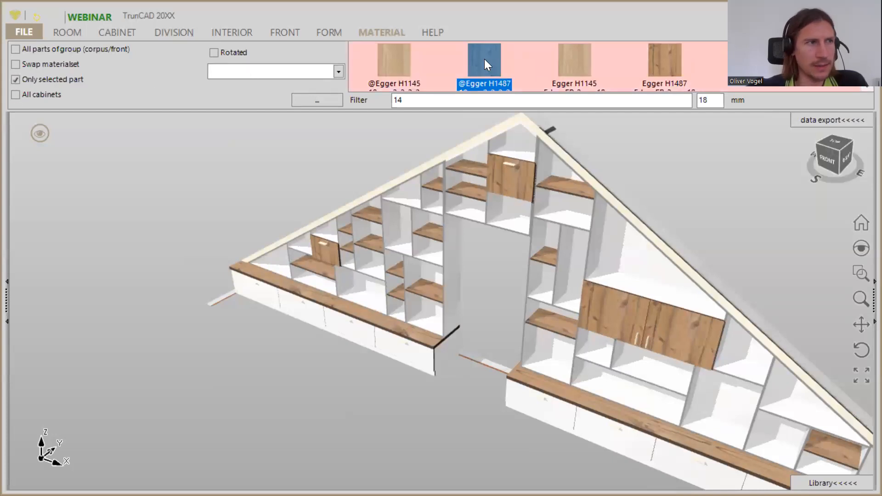
pyautogui.moveTo(484, 58); pyautogui.dragTo(643, 367)
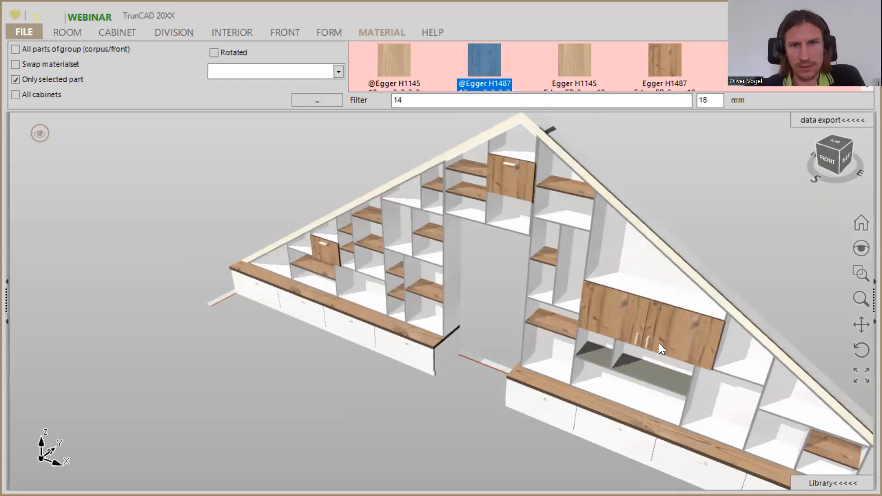
pyautogui.click(609, 325)
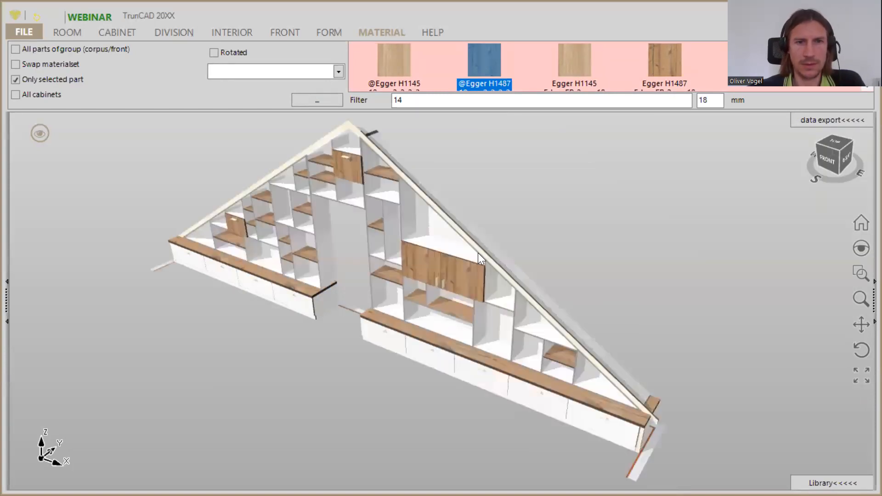
pyautogui.moveTo(592, 276); pyautogui.dragTo(526, 256, button='middle')
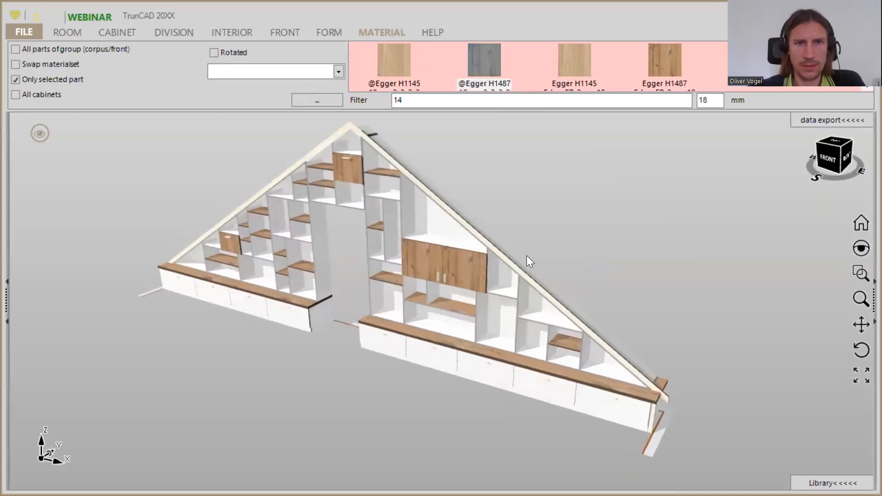
pyautogui.moveTo(480, 69); pyautogui.dragTo(539, 315)
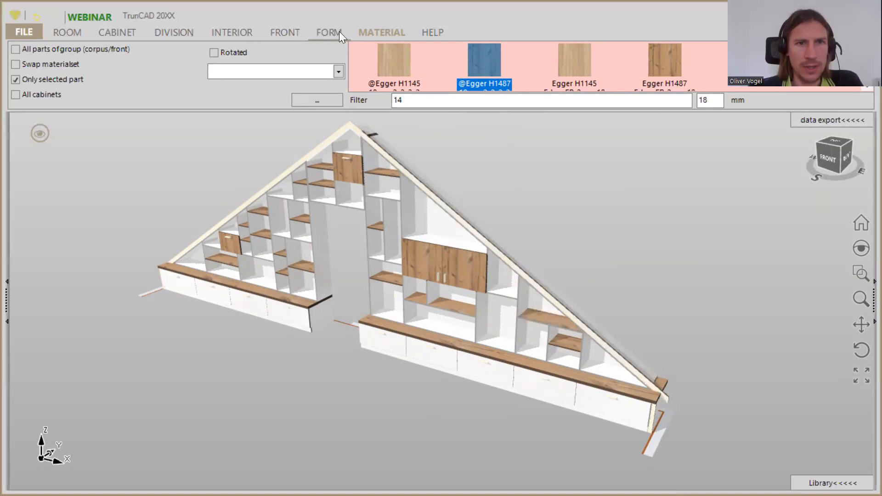
# - Set the fronts to No handle in all five cabinets, covering doors, lids and drawers
pyautogui.click(287, 33)
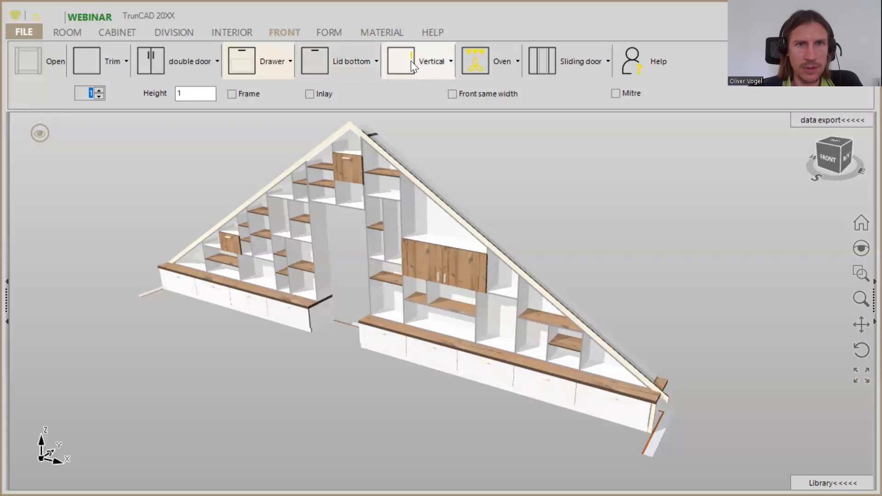
pyautogui.click(431, 60)
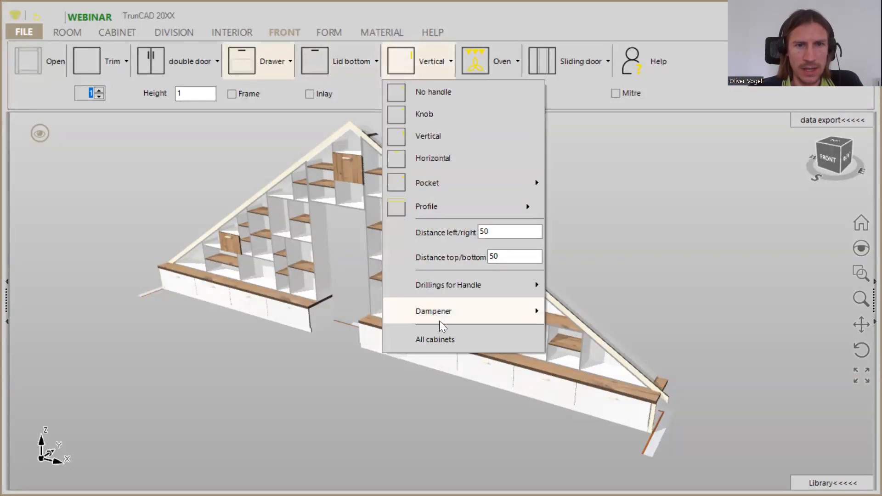
pyautogui.click(455, 96)
pyautogui.click(448, 339)
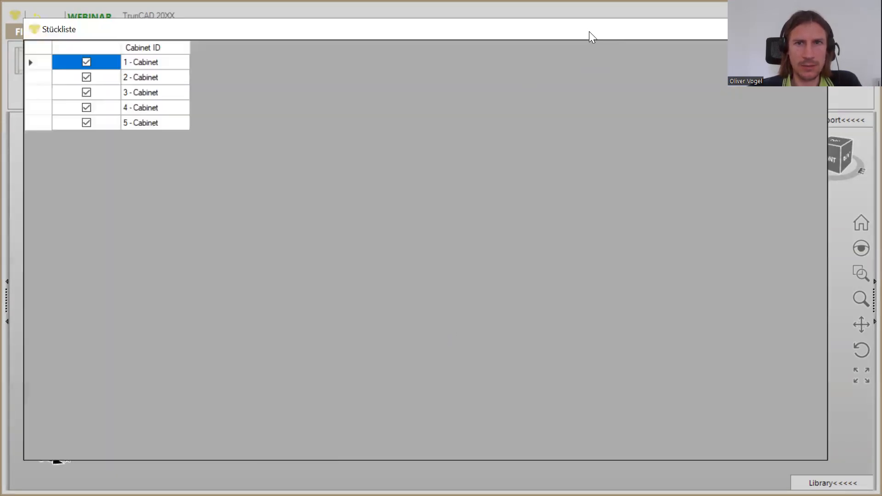
pyautogui.moveTo(590, 31); pyautogui.dragTo(592, 111)
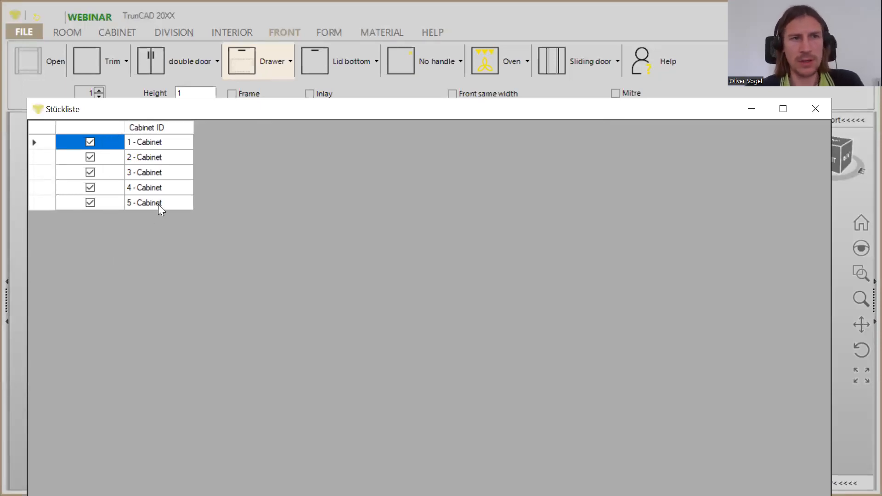
pyautogui.click(821, 112)
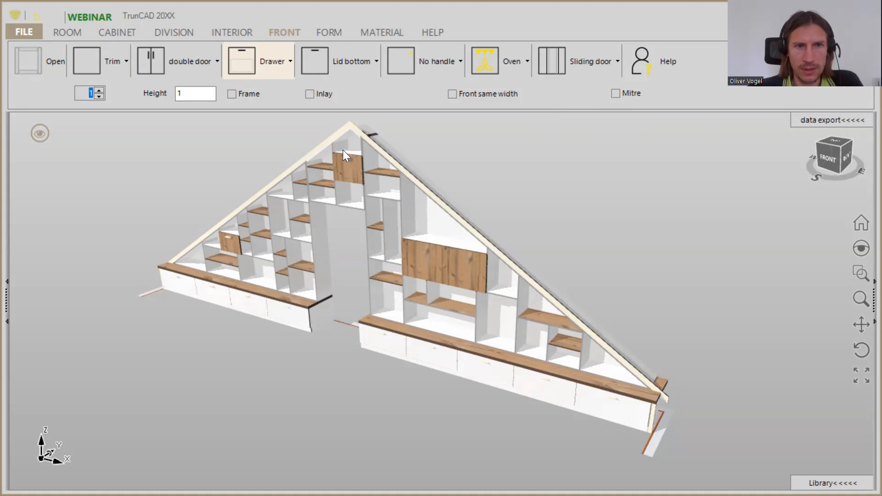
pyautogui.click(344, 162)
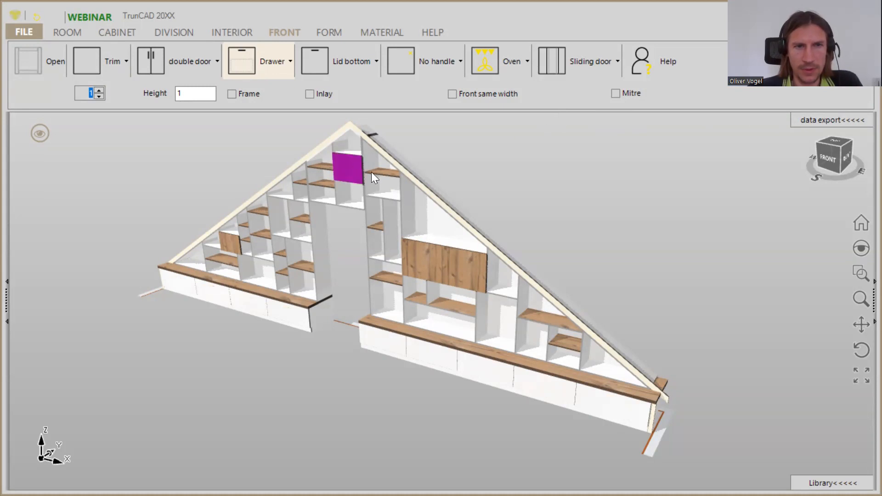
# - Display the room's walls and floor around the furniture wall and bring the doorway between the base cabinets into close view
pyautogui.scroll(3, 504, 199)
pyautogui.moveTo(504, 199); pyautogui.dragTo(620, 207, button='middle')
pyautogui.scroll(-3, 539, 179)
pyautogui.scroll(-1, 620, 206)
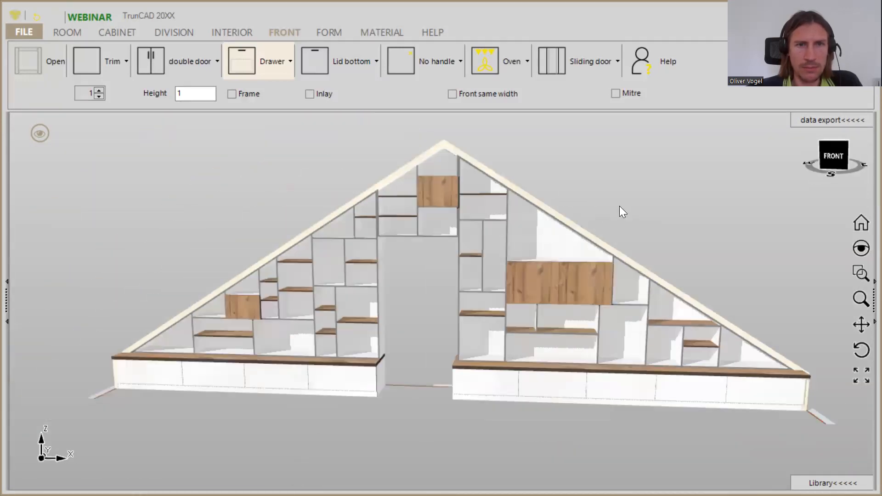
pyautogui.click(39, 134)
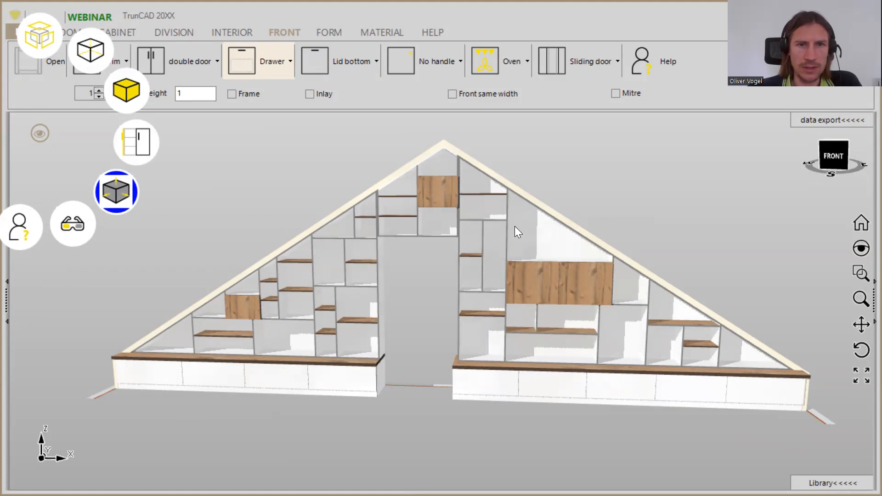
pyautogui.moveTo(675, 220)
pyautogui.mouseDown(button='middle')
pyautogui.moveTo(624, 201)
pyautogui.moveTo(635, 183)
pyautogui.moveTo(675, 201)
pyautogui.moveTo(675, 221)
pyautogui.moveTo(666, 223)
pyautogui.mouseUp(button='middle')
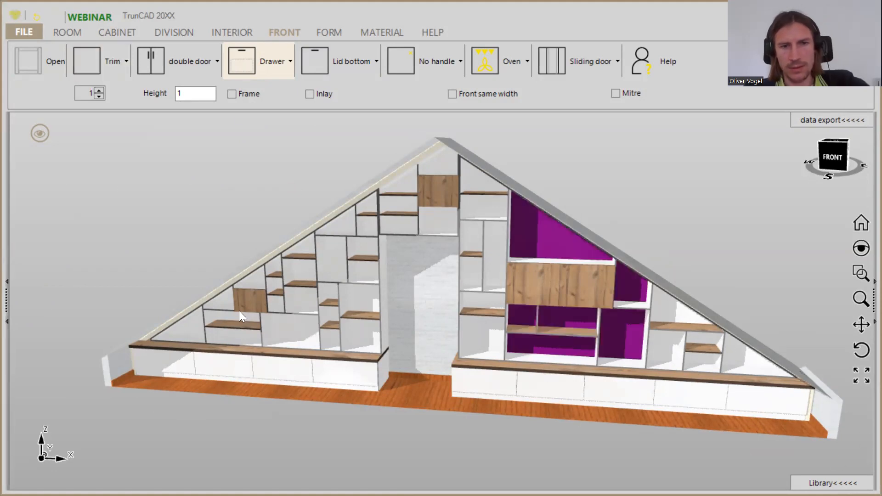
pyautogui.scroll(6, 415, 361)
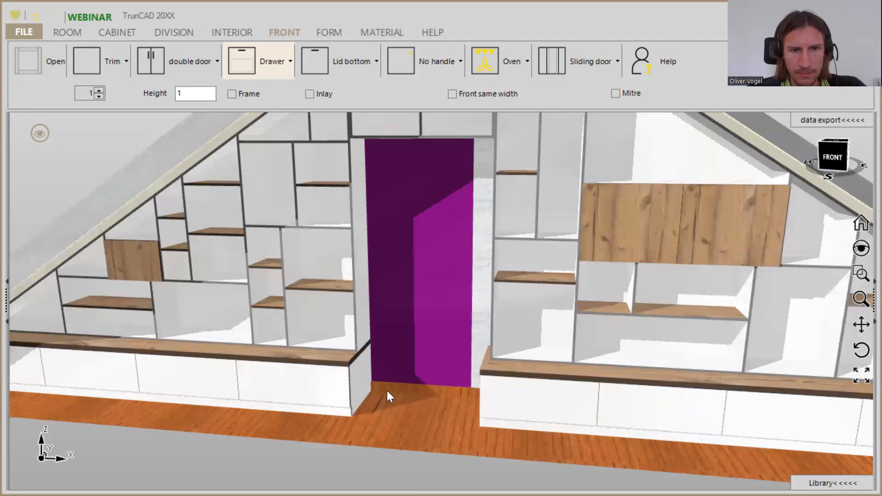
pyautogui.scroll(3, 376, 381)
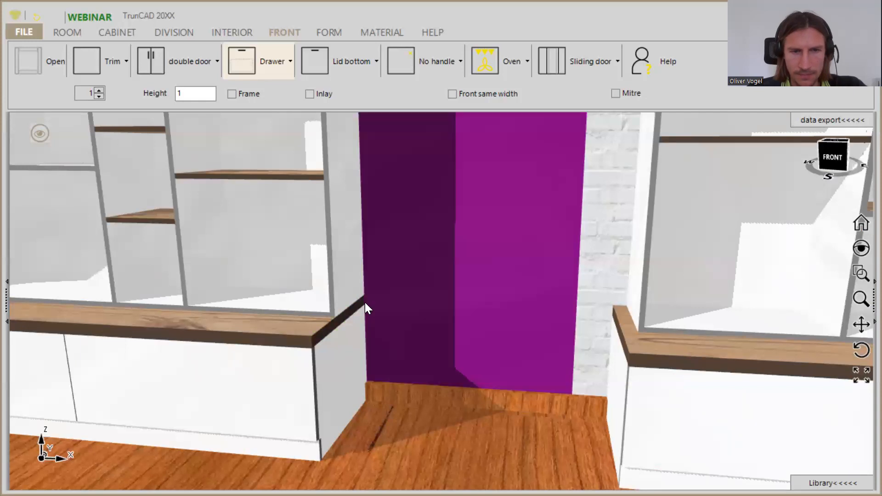
# - Place a door 975 wide and 2049 high in the back wall's doorway opening, at a left distance of 3598
pyautogui.scroll(4, 365, 303)
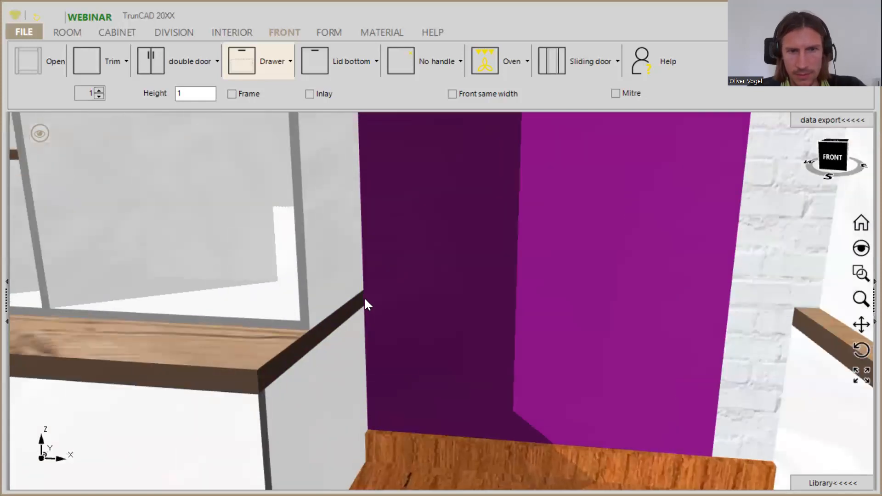
pyautogui.scroll(-6, 402, 287)
pyautogui.moveTo(413, 280); pyautogui.dragTo(413, 197, button='middle')
pyautogui.scroll(6, 413, 201)
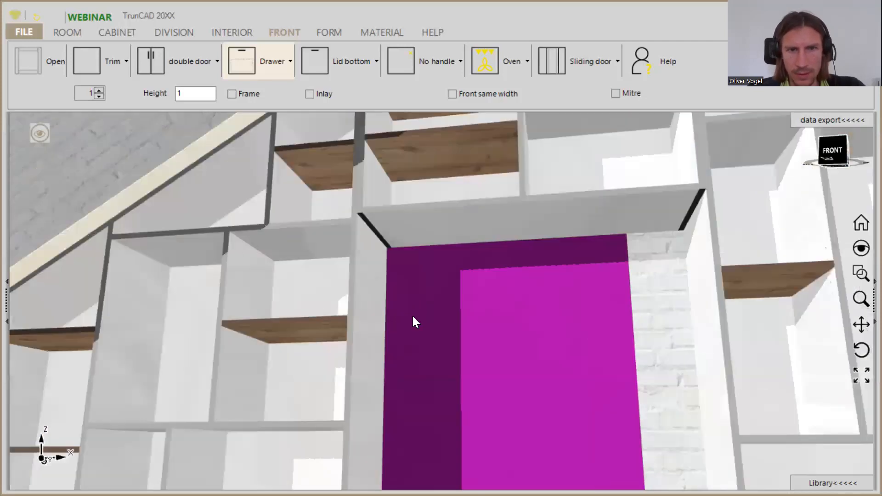
pyautogui.scroll(2, 403, 325)
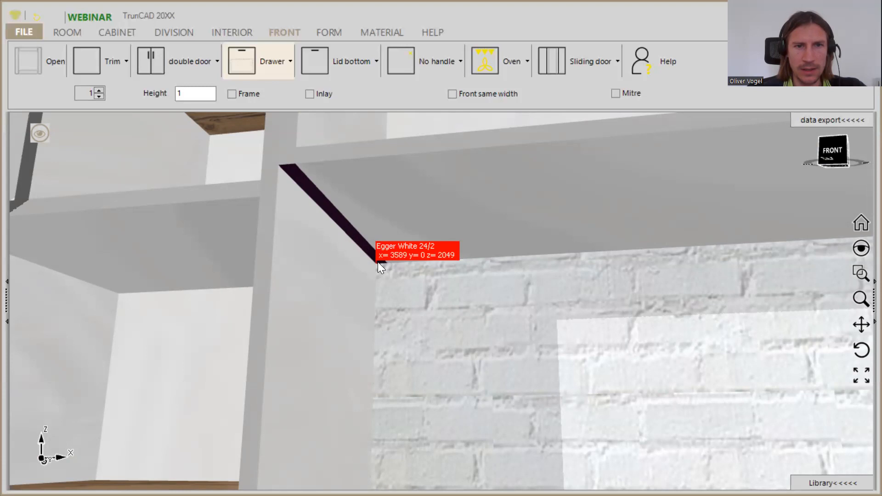
pyautogui.click(63, 32)
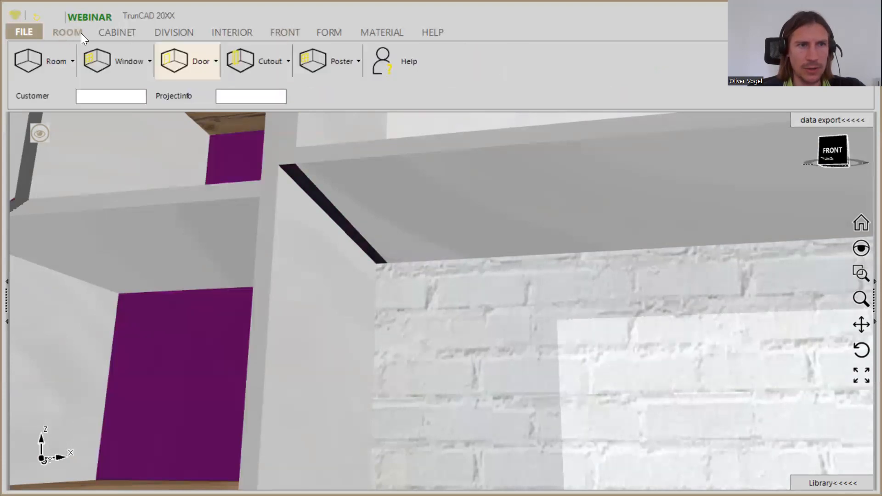
pyautogui.click(193, 60)
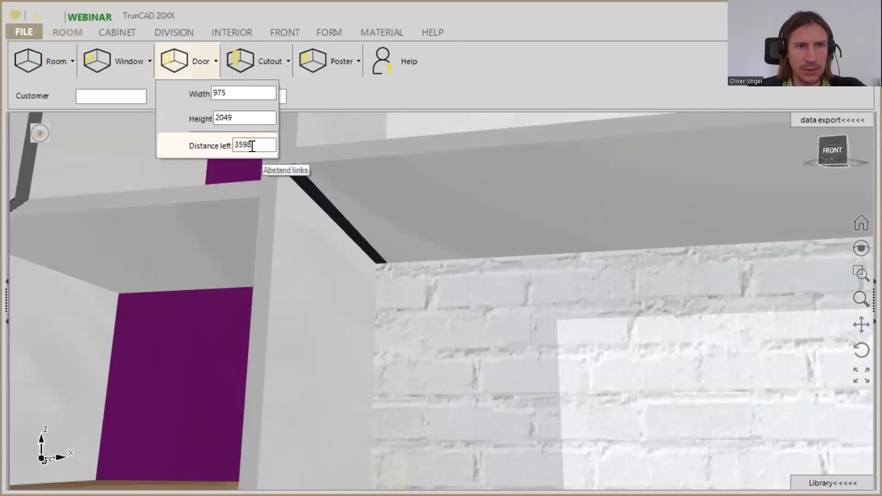
pyautogui.scroll(-5, 440, 219)
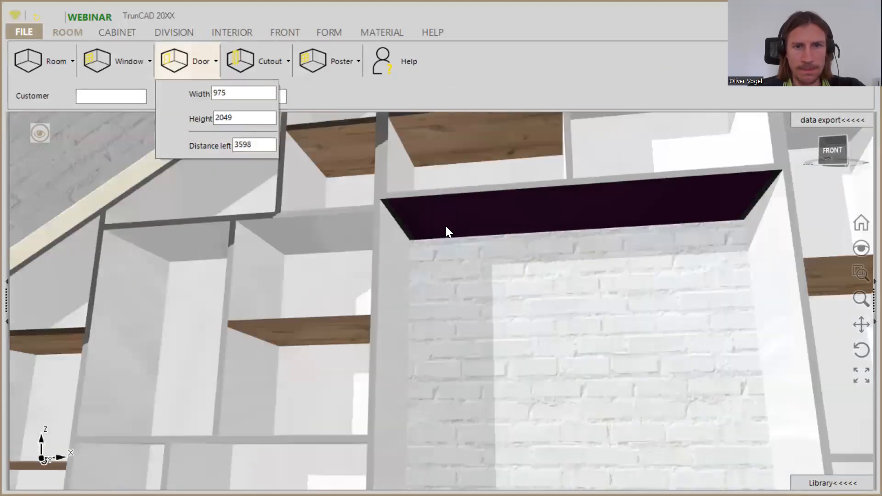
pyautogui.scroll(-5, 445, 226)
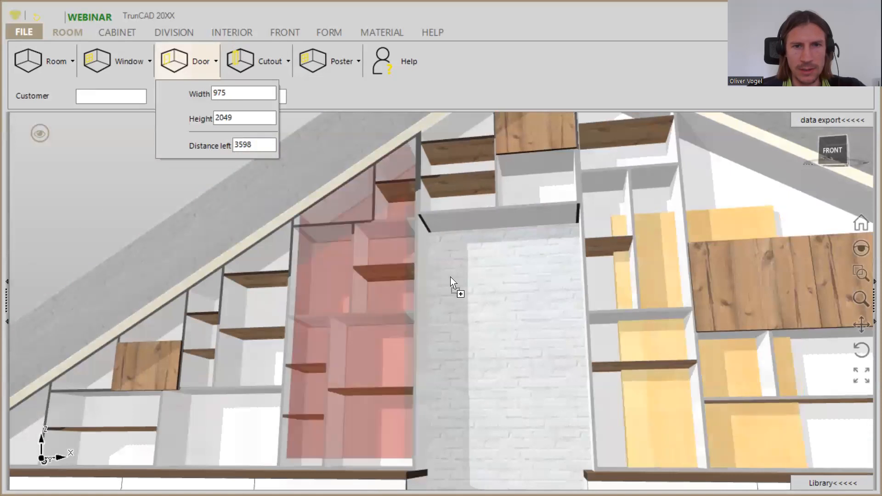
pyautogui.click(478, 299)
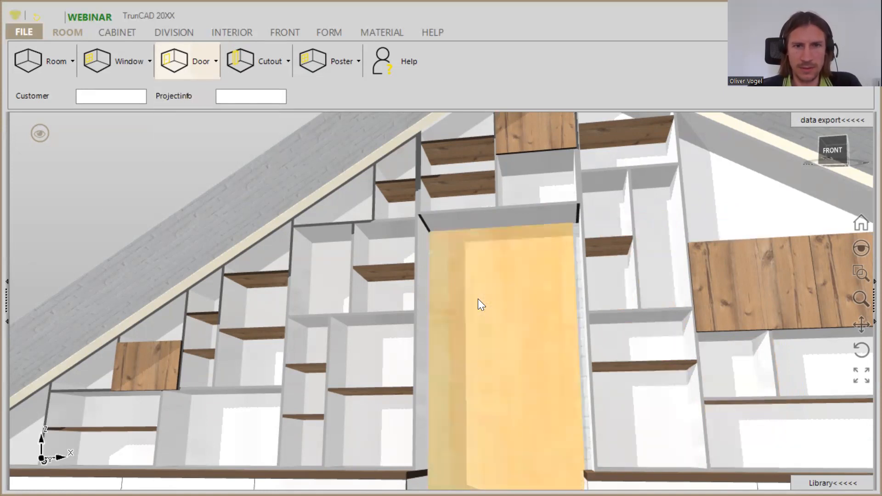
# - Filter the materials by "door" without a thickness limit, turn off Only selected part and apply Door - White to the room door
pyautogui.click(391, 30)
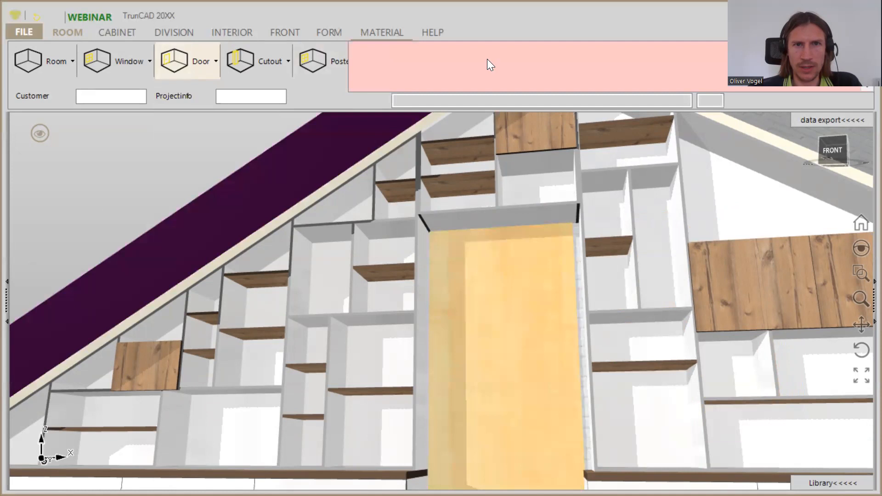
pyautogui.click(15, 79)
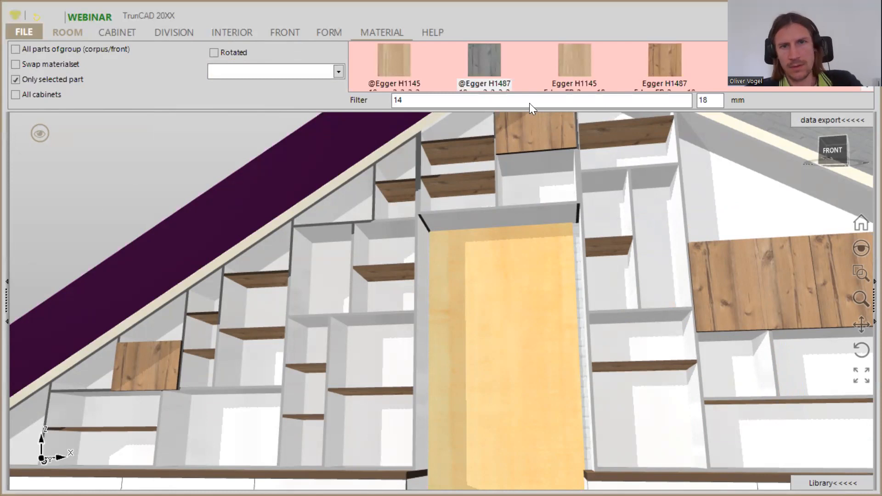
pyautogui.click(485, 62)
pyautogui.doubleClick(487, 100)
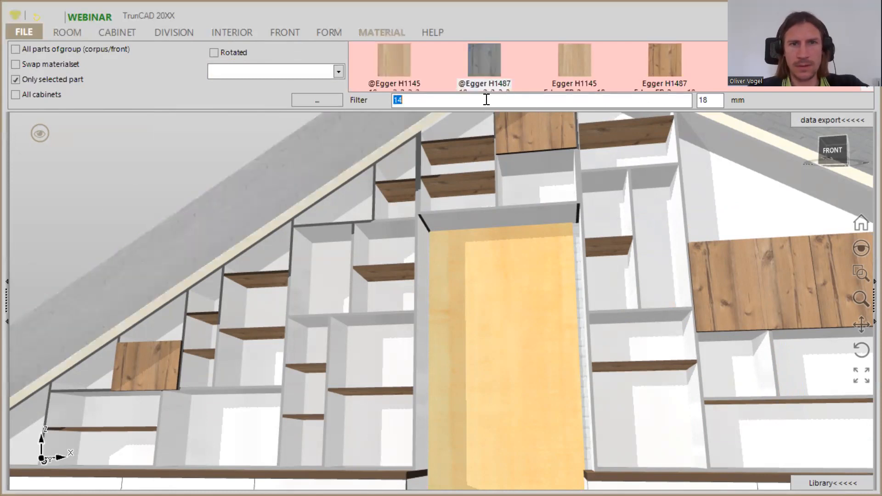
pyautogui.write('door')
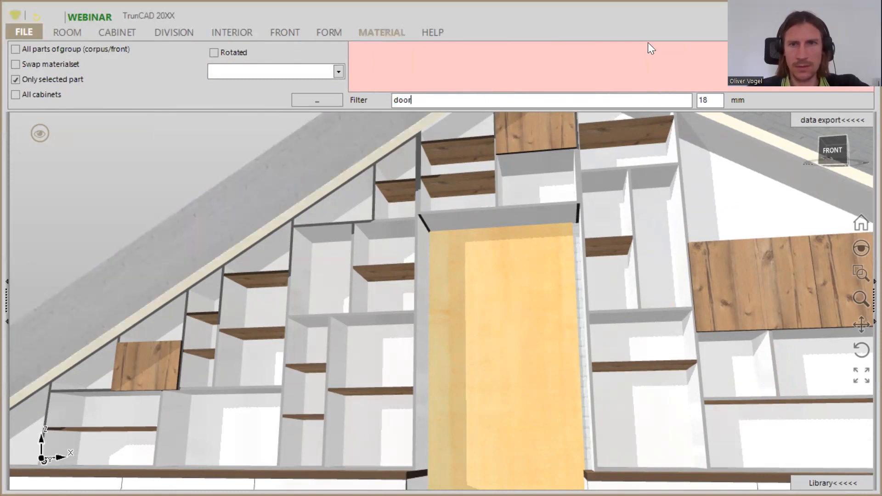
pyautogui.doubleClick(711, 100)
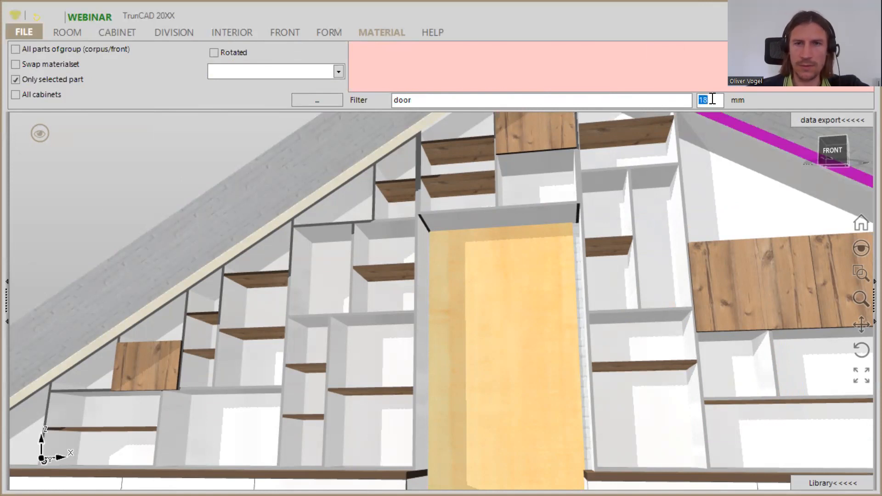
pyautogui.press('BackSpace')
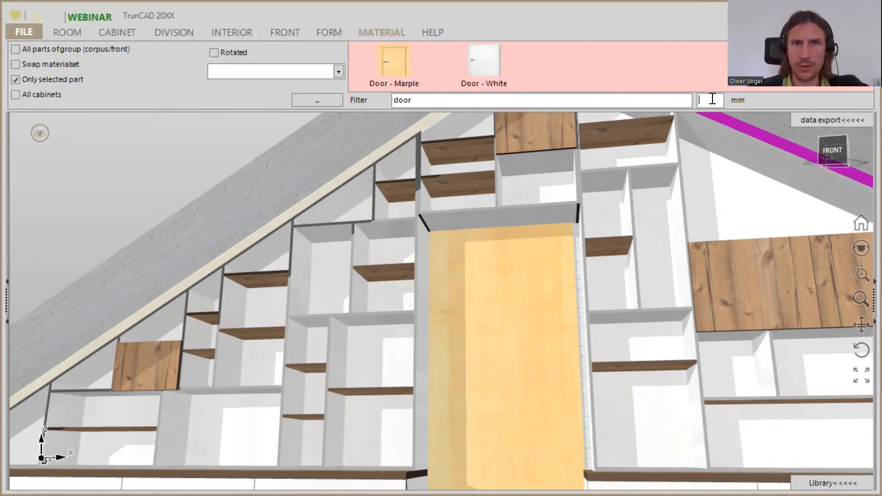
pyautogui.click(16, 81)
pyautogui.moveTo(487, 64); pyautogui.dragTo(525, 310)
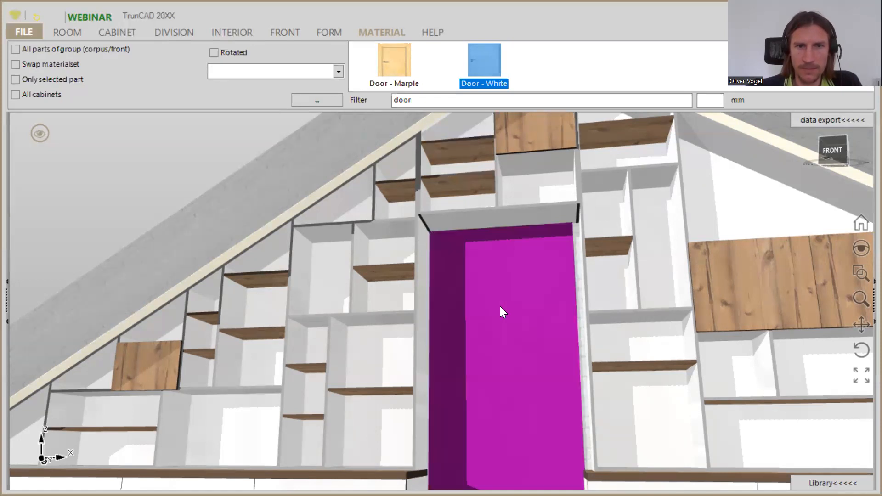
# - Display the furniture wall with all doors, lids and drawers opened and view the whole room at an angle
pyautogui.scroll(-5, 499, 306)
pyautogui.moveTo(719, 179); pyautogui.dragTo(596, 209, button='middle')
pyautogui.scroll(-2, 666, 179)
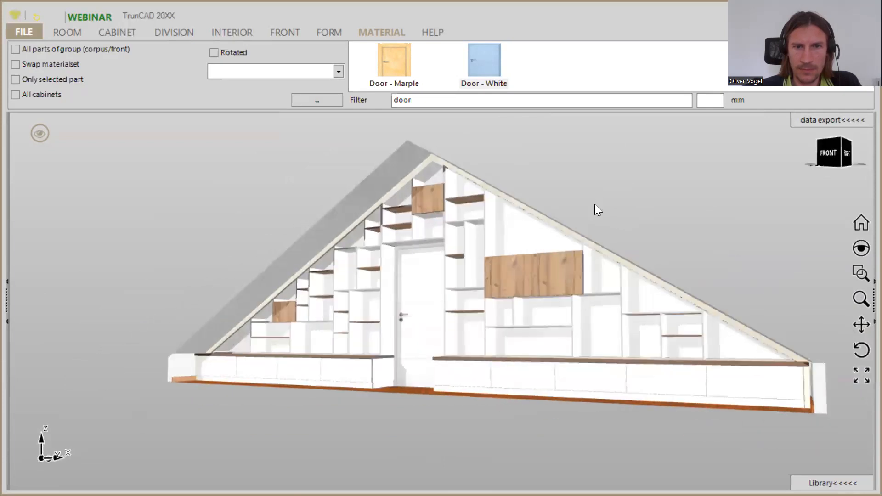
pyautogui.click(39, 133)
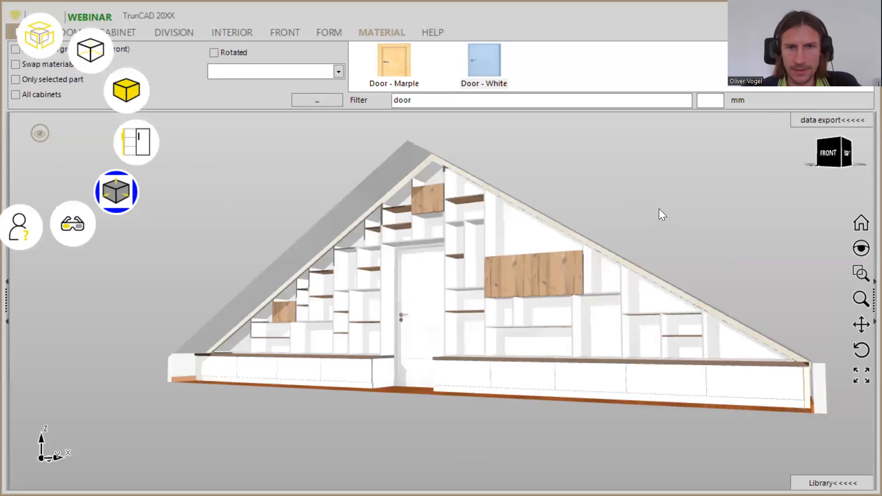
pyautogui.moveTo(660, 209); pyautogui.dragTo(662, 228, button='middle')
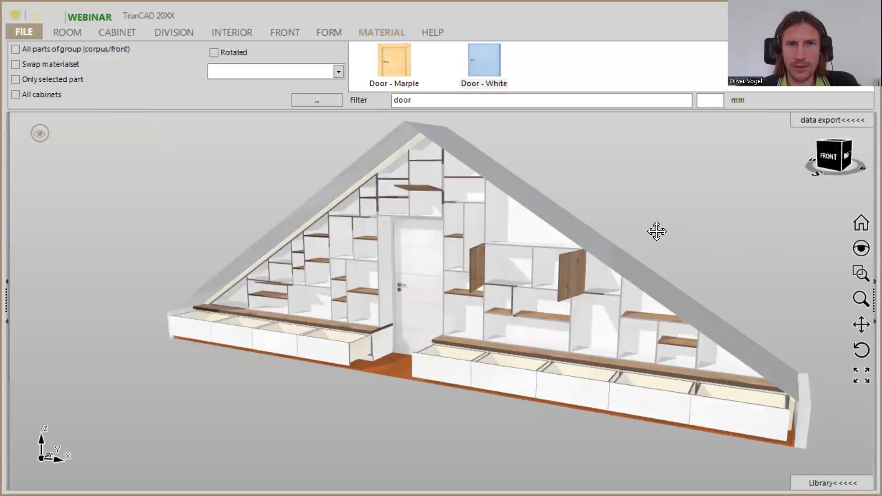
pyautogui.moveTo(656, 231); pyautogui.dragTo(618, 233, button='middle')
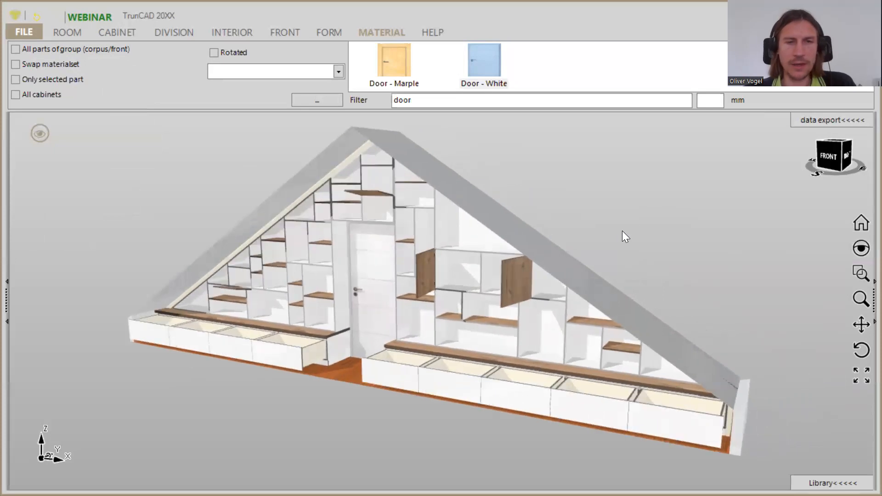